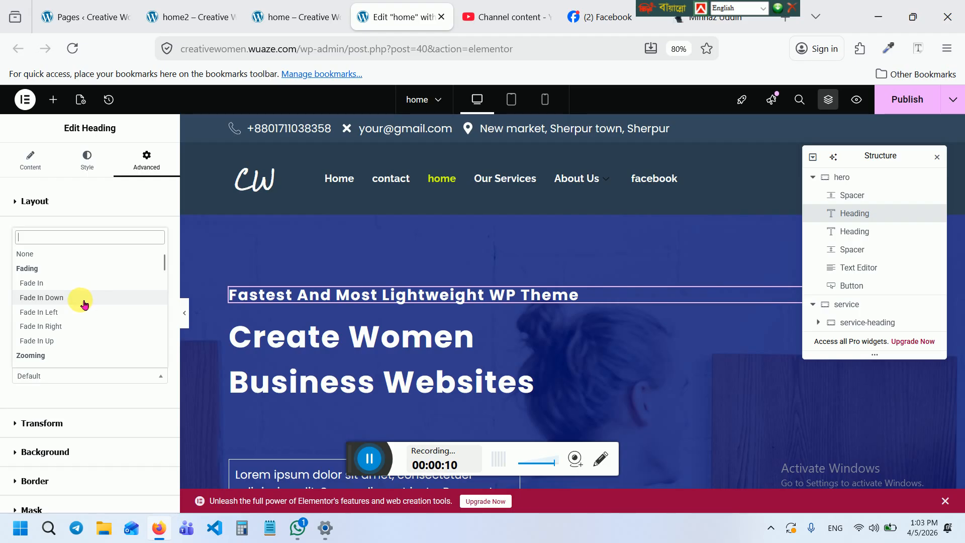
Try the Fade In Down, Fade In Left, Fade In Right and Fade In Up entrance animations on the "Fastest And Most Lightweight WP Theme" heading
{"action": "left_click", "coordinate": [84, 299]}
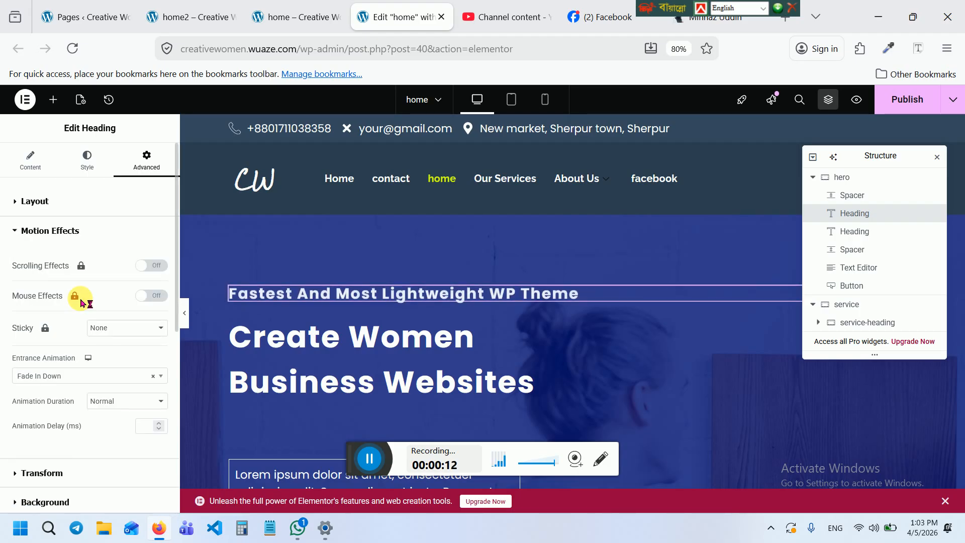
{"action": "left_click", "coordinate": [51, 377]}
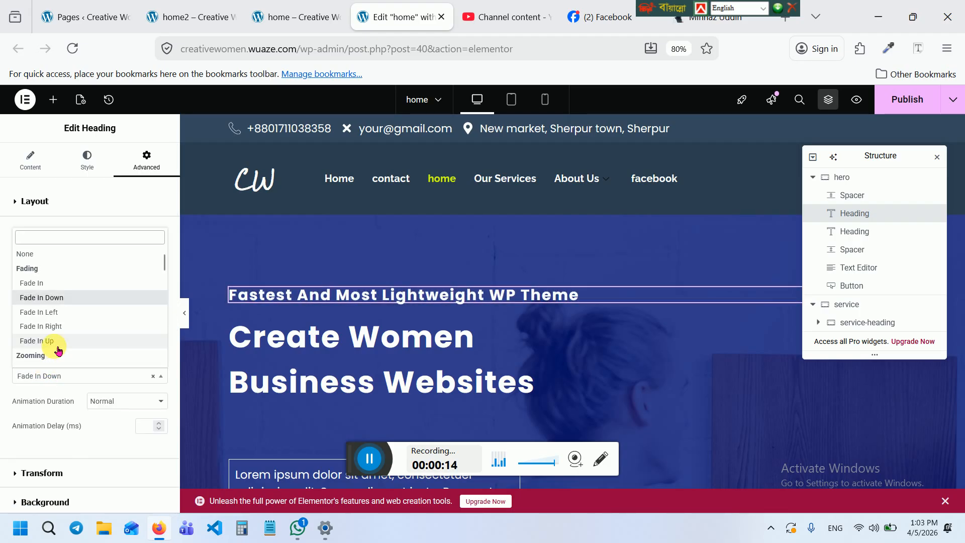
{"action": "left_click", "coordinate": [51, 313]}
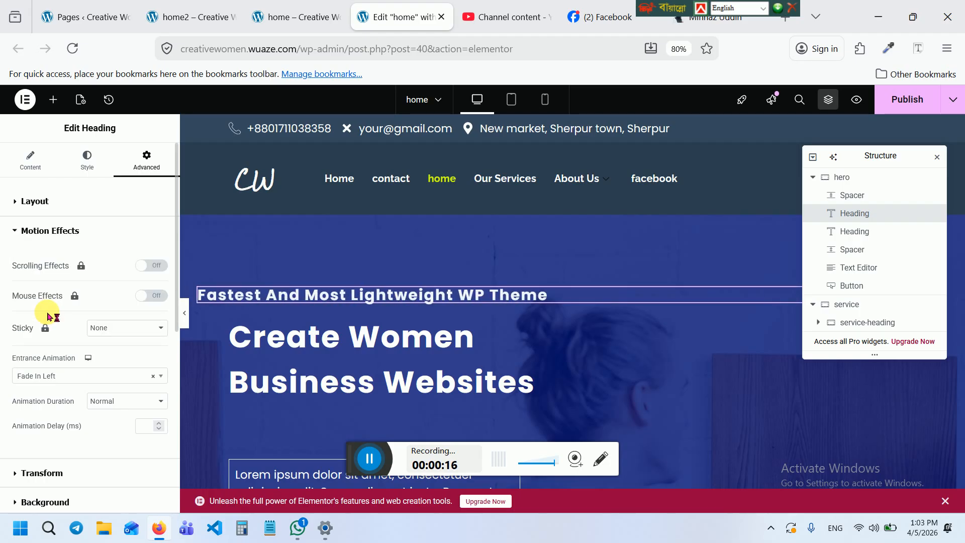
{"action": "left_click", "coordinate": [59, 377]}
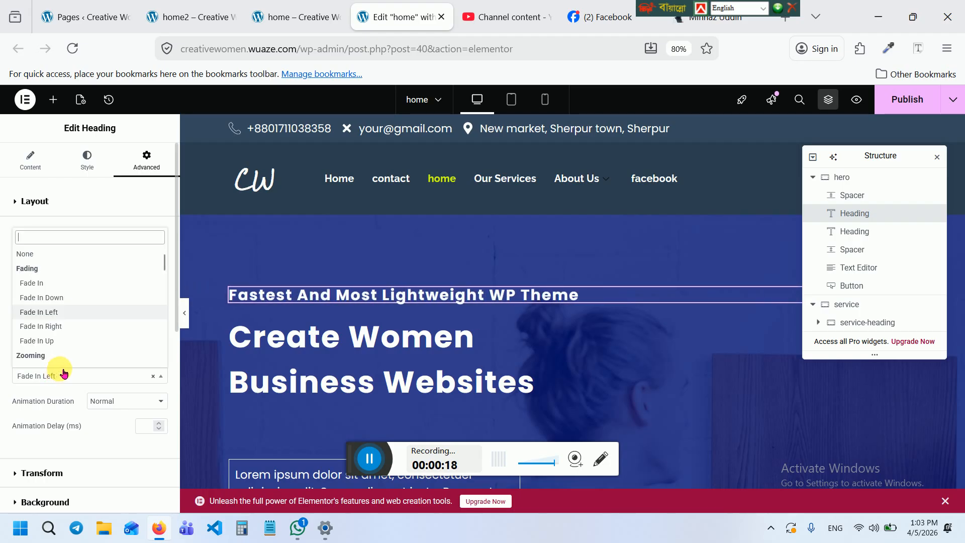
{"action": "left_click", "coordinate": [59, 327]}
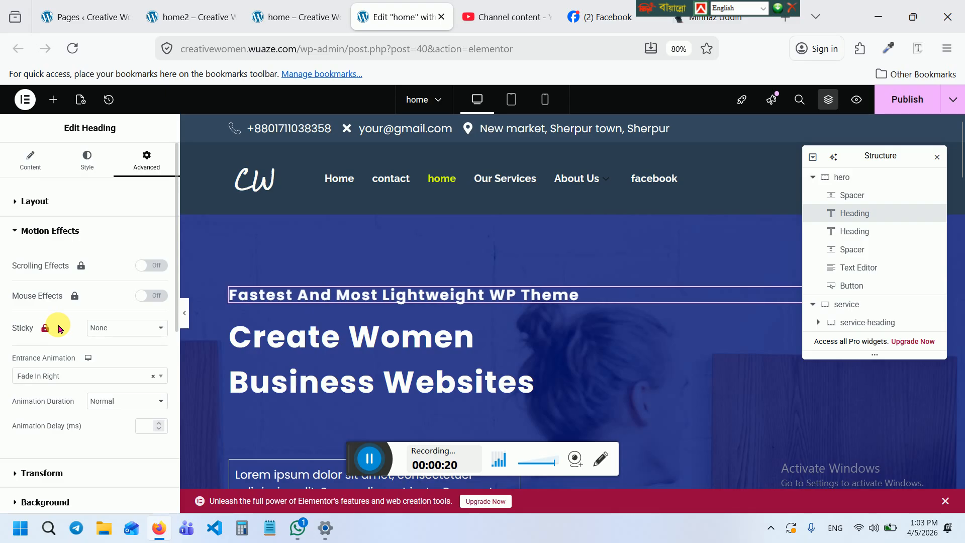
{"action": "left_click", "coordinate": [54, 374]}
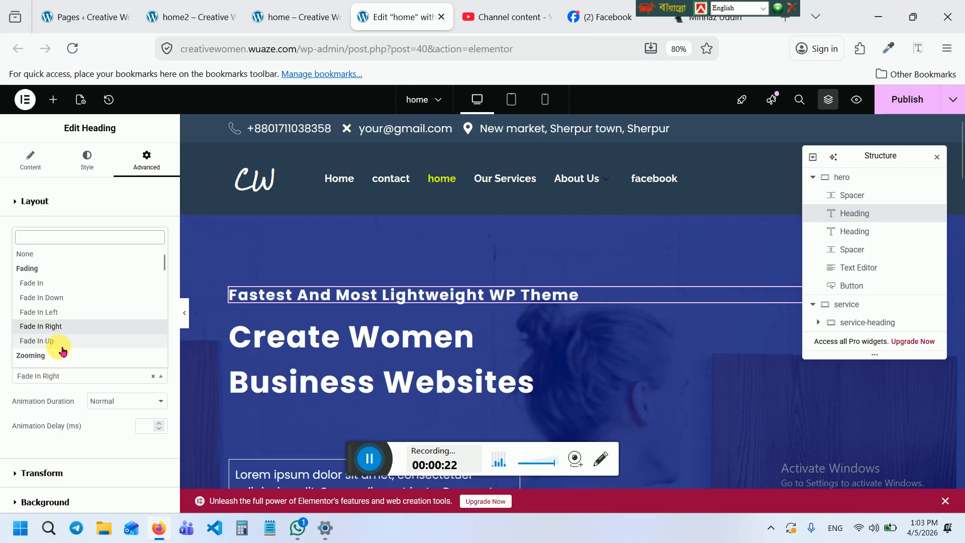
{"action": "left_click", "coordinate": [58, 341]}
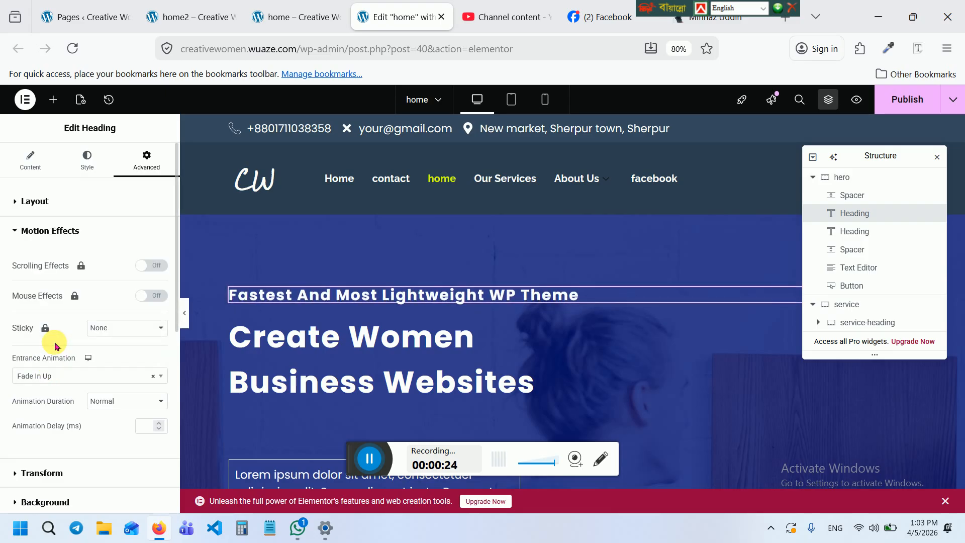
{"action": "left_click", "coordinate": [49, 375]}
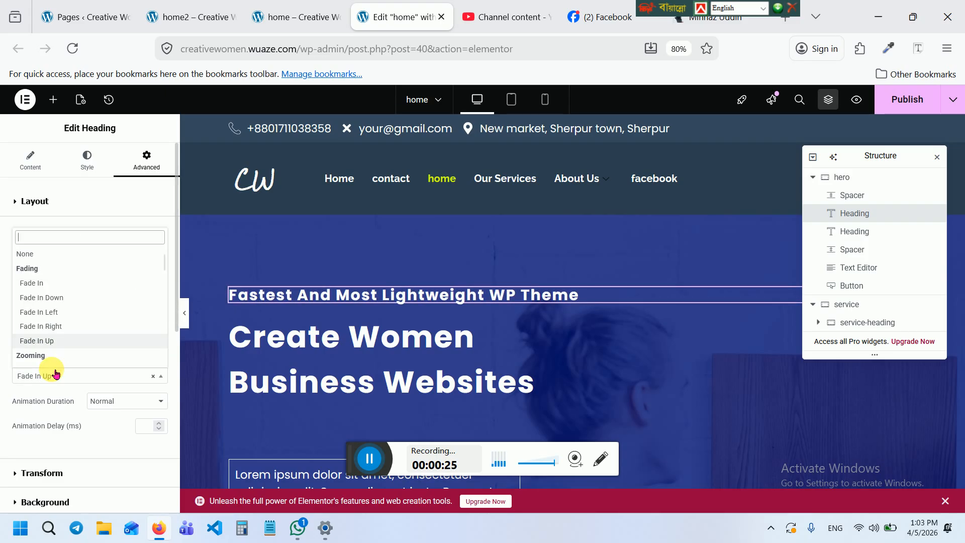
{"action": "left_click", "coordinate": [64, 297]}
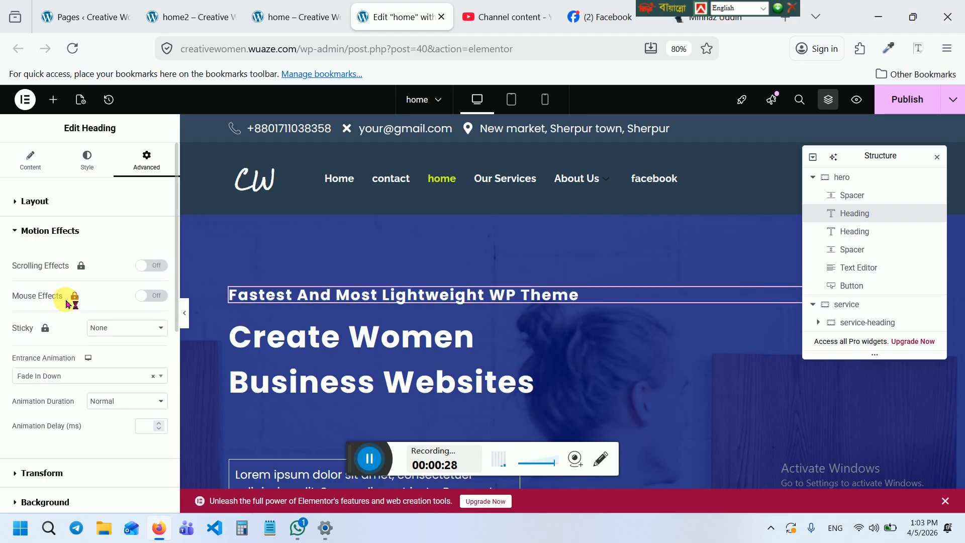
Set the entrance animation of the "Fastest And Most Lightweight WP Theme" heading to Fade In Up
{"action": "left_click", "coordinate": [48, 378]}
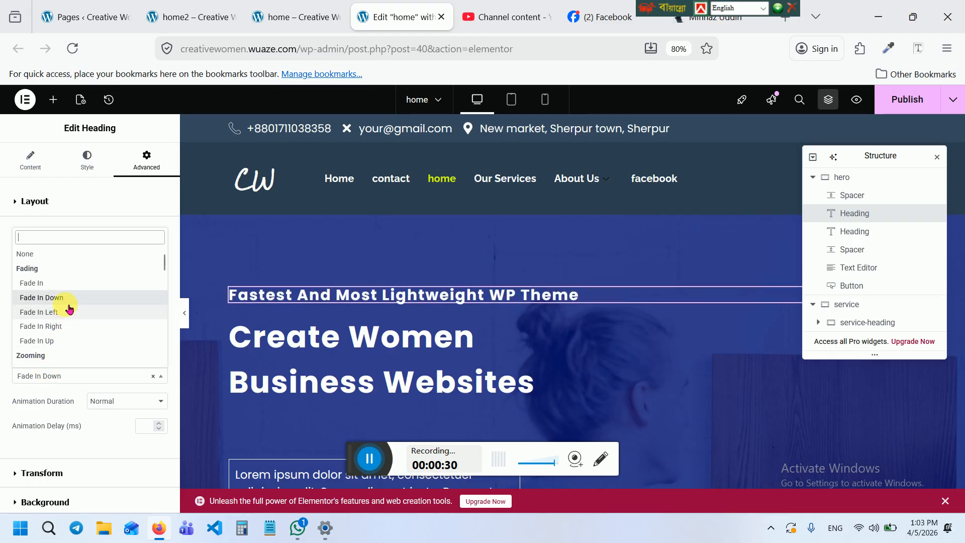
{"action": "left_click", "coordinate": [60, 340]}
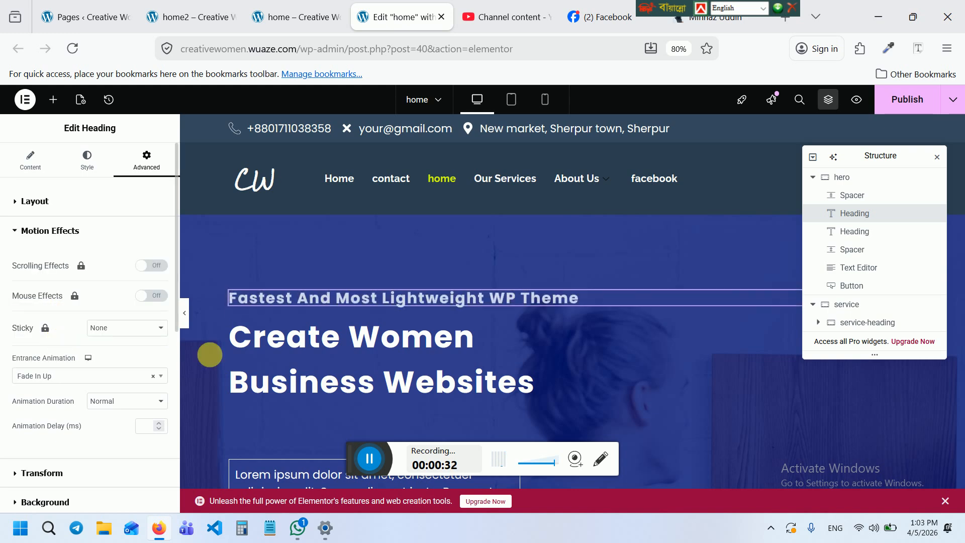
Apply the Fade In Up entrance animation to the "Create Women Business Websites" heading
{"action": "left_click", "coordinate": [316, 343]}
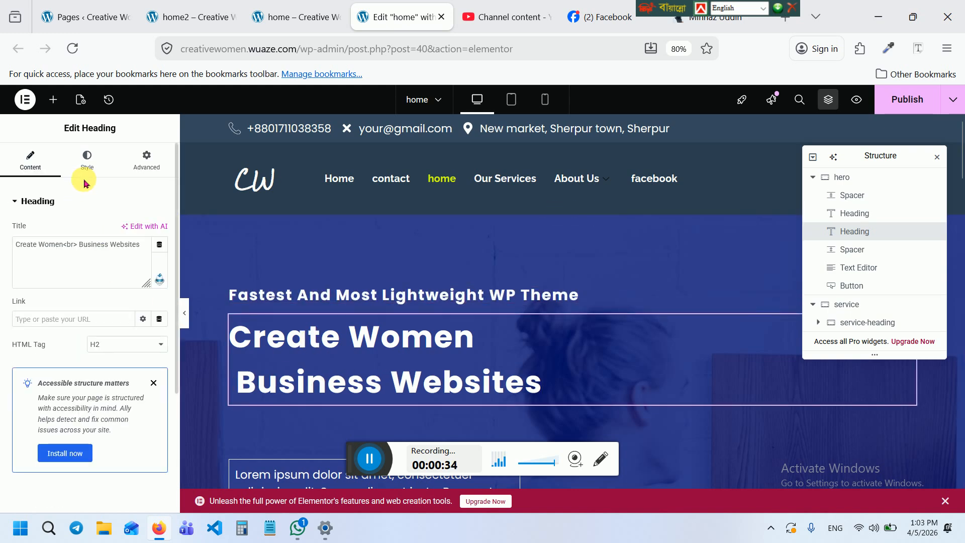
{"action": "left_click", "coordinate": [147, 162]}
{"action": "scroll", "coordinate": [81, 301], "scroll_direction": "down", "scroll_amount": 5}
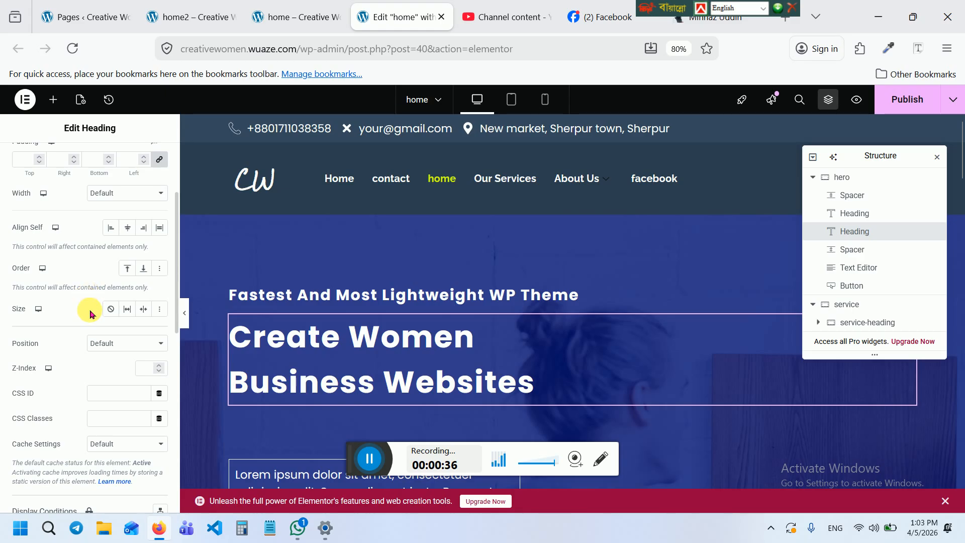
{"action": "scroll", "coordinate": [108, 347], "scroll_direction": "down", "scroll_amount": 3}
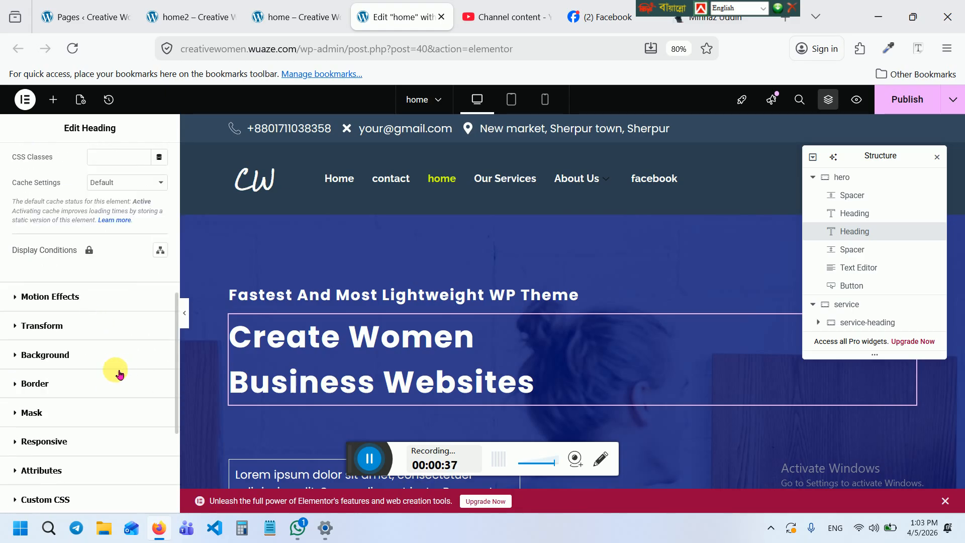
{"action": "left_click", "coordinate": [62, 300]}
{"action": "left_click", "coordinate": [57, 378]}
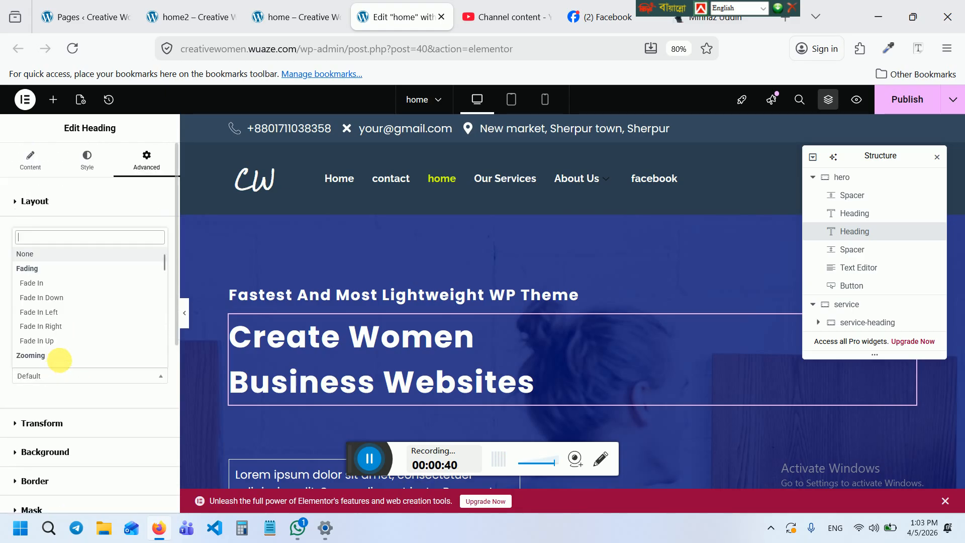
{"action": "left_click", "coordinate": [70, 346]}
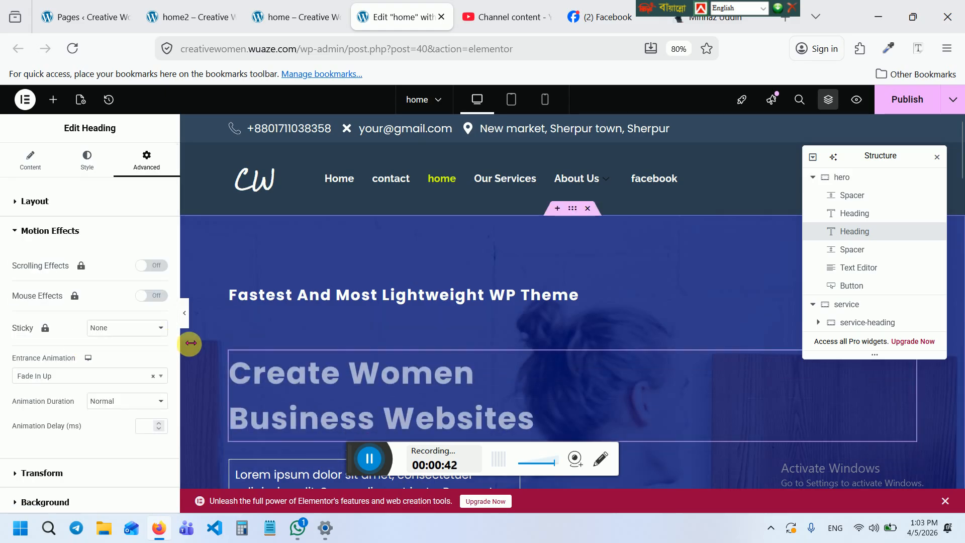
Give the Lorem ipsum text block in the hero section the Fade In Right entrance animation
{"action": "scroll", "coordinate": [397, 319], "scroll_direction": "down", "scroll_amount": 3}
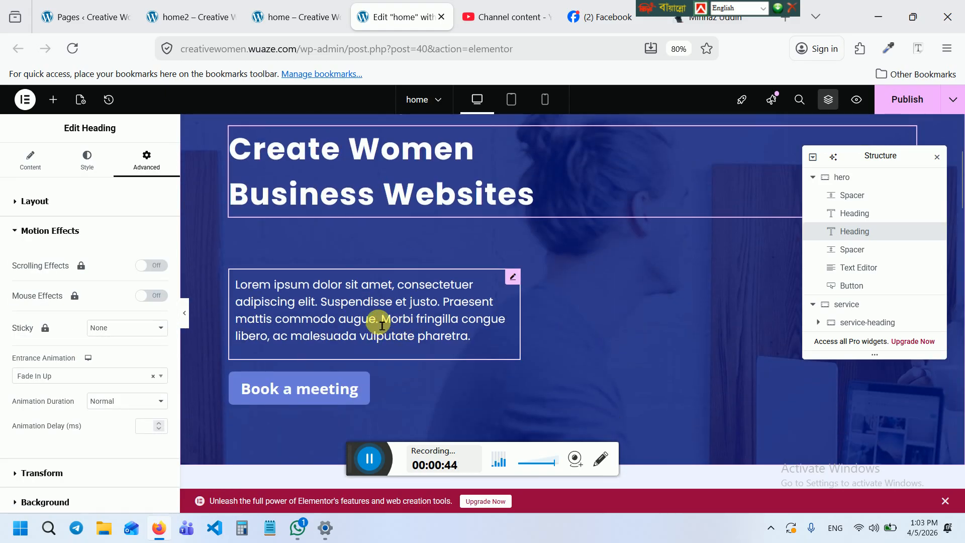
{"action": "left_click", "coordinate": [522, 276]}
{"action": "left_click", "coordinate": [144, 159]}
{"action": "scroll", "coordinate": [84, 279], "scroll_direction": "down", "scroll_amount": 8}
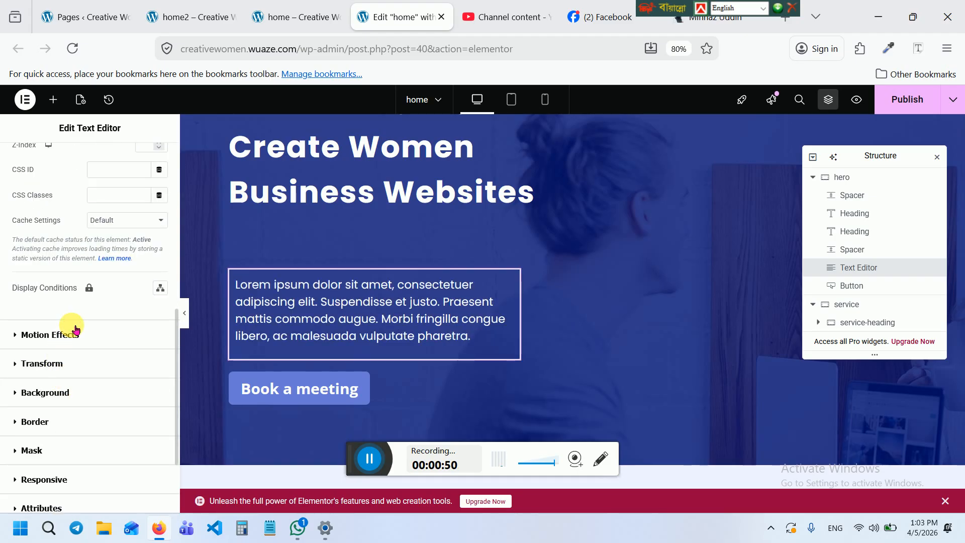
{"action": "left_click", "coordinate": [69, 338]}
{"action": "left_click", "coordinate": [65, 375]}
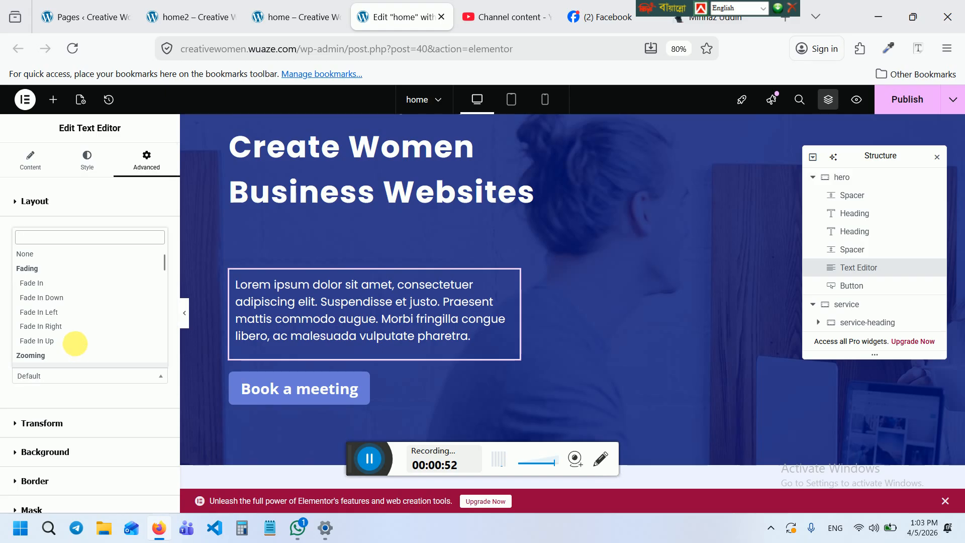
{"action": "left_click", "coordinate": [73, 326]}
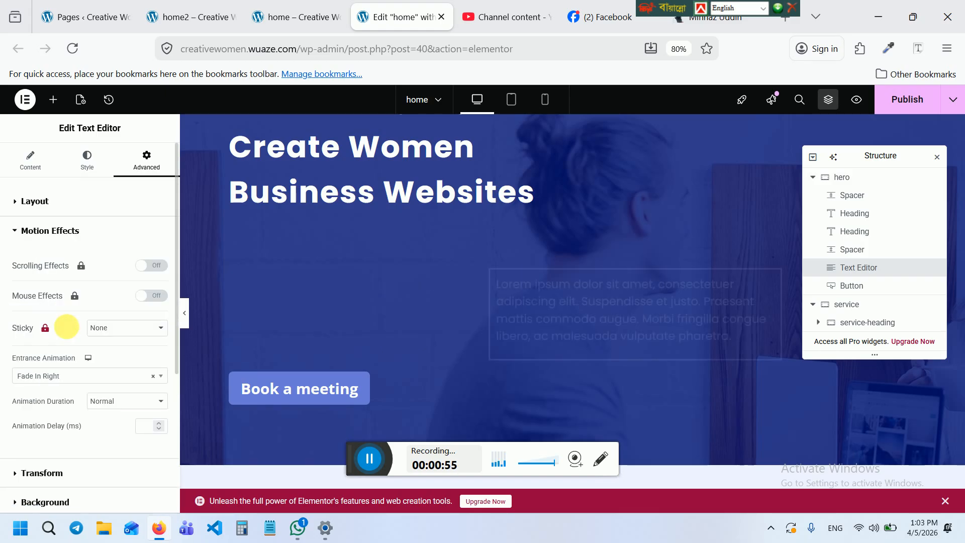
Apply the Zoom In entrance animation to the hero section's "Book a meeting" button
{"action": "left_click", "coordinate": [367, 390]}
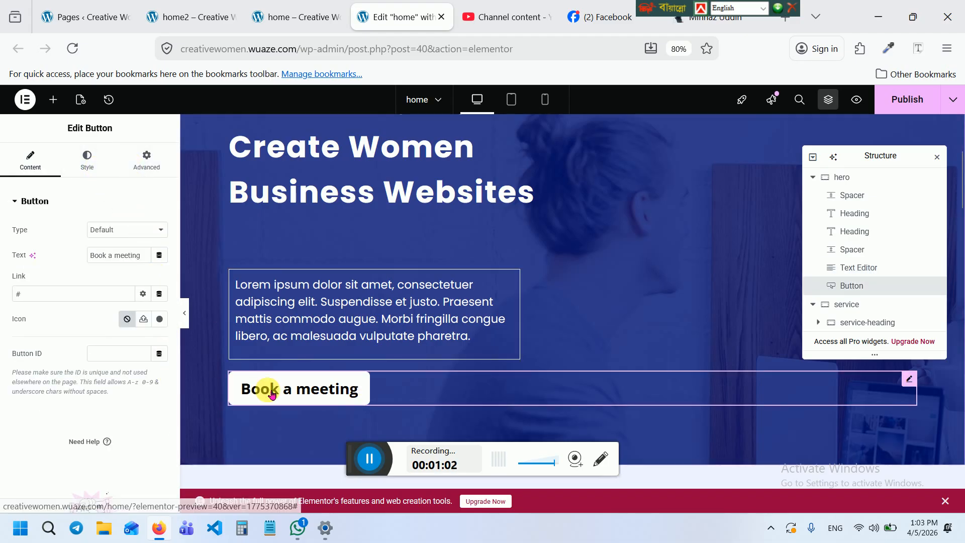
{"action": "left_click", "coordinate": [159, 175]}
{"action": "scroll", "coordinate": [70, 284], "scroll_direction": "down", "scroll_amount": 10}
{"action": "left_click", "coordinate": [67, 298]}
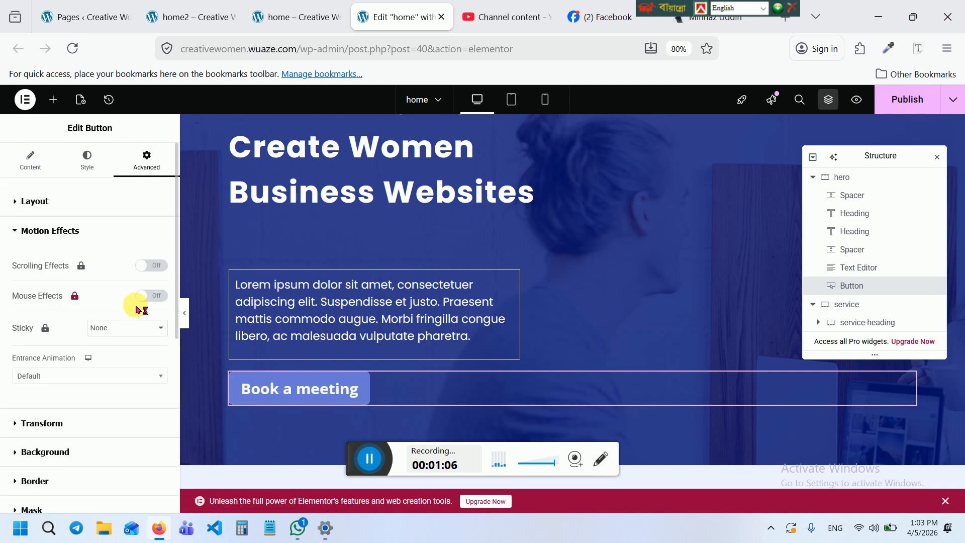
{"action": "left_click", "coordinate": [51, 378]}
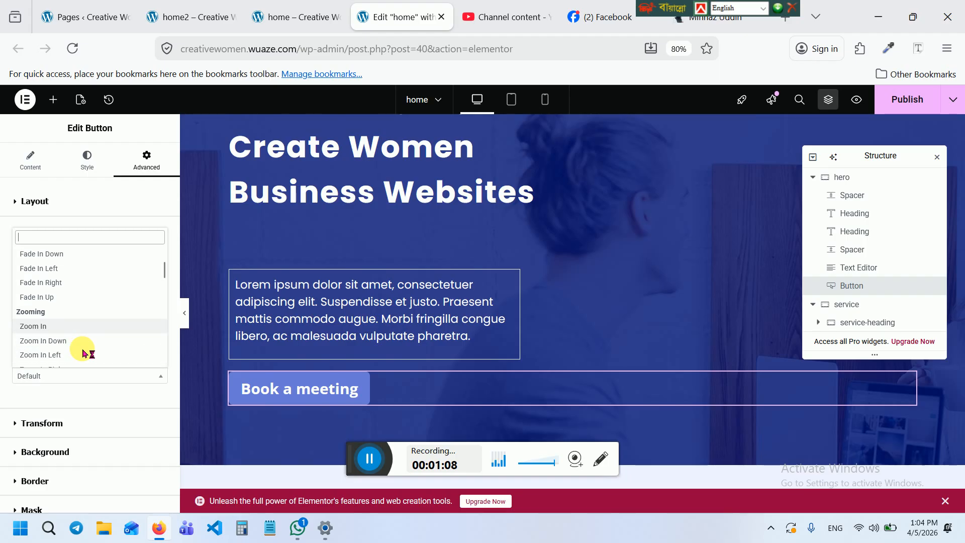
{"action": "scroll", "coordinate": [73, 349], "scroll_direction": "down", "scroll_amount": 5}
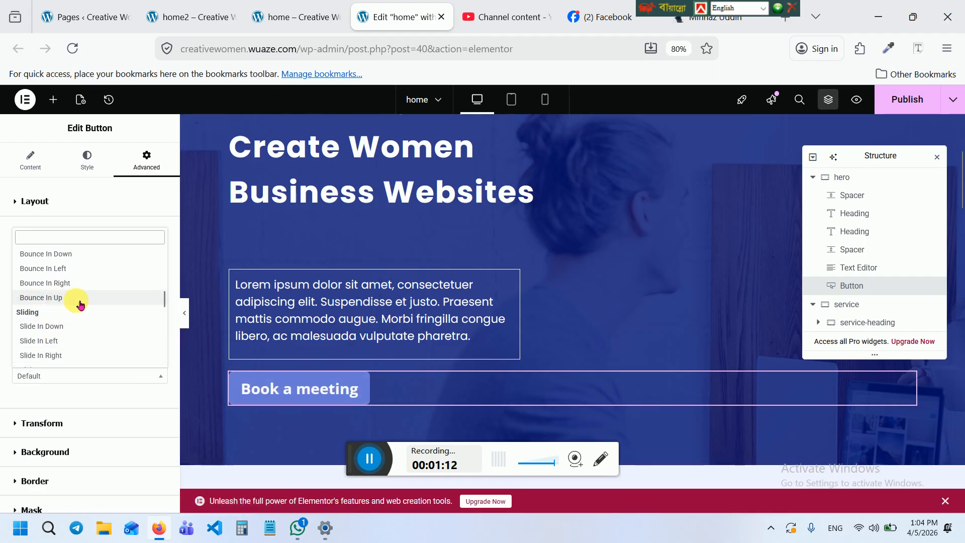
{"action": "scroll", "coordinate": [79, 320], "scroll_direction": "down", "scroll_amount": 3}
{"action": "scroll", "coordinate": [96, 311], "scroll_direction": "up", "scroll_amount": 8}
{"action": "scroll", "coordinate": [90, 312], "scroll_direction": "down", "scroll_amount": 3}
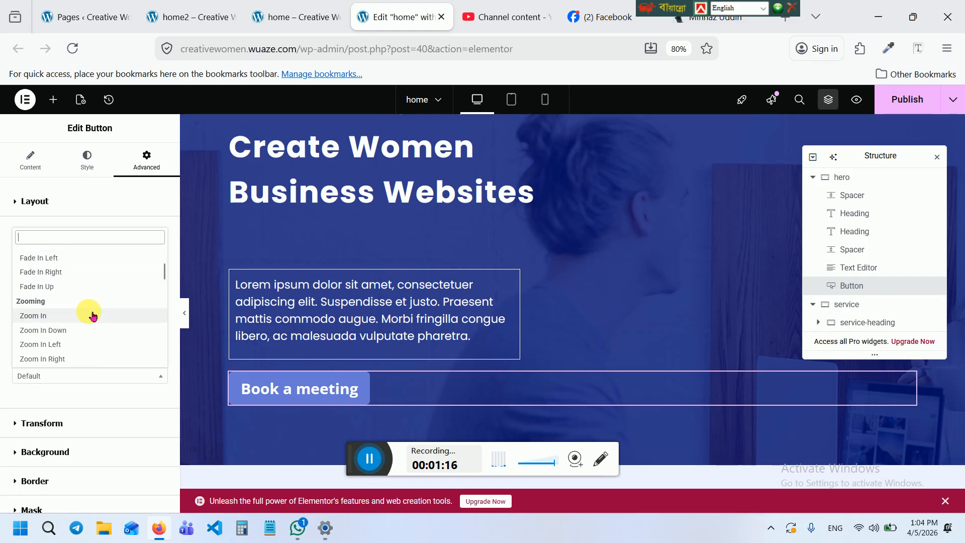
{"action": "left_click", "coordinate": [63, 267]}
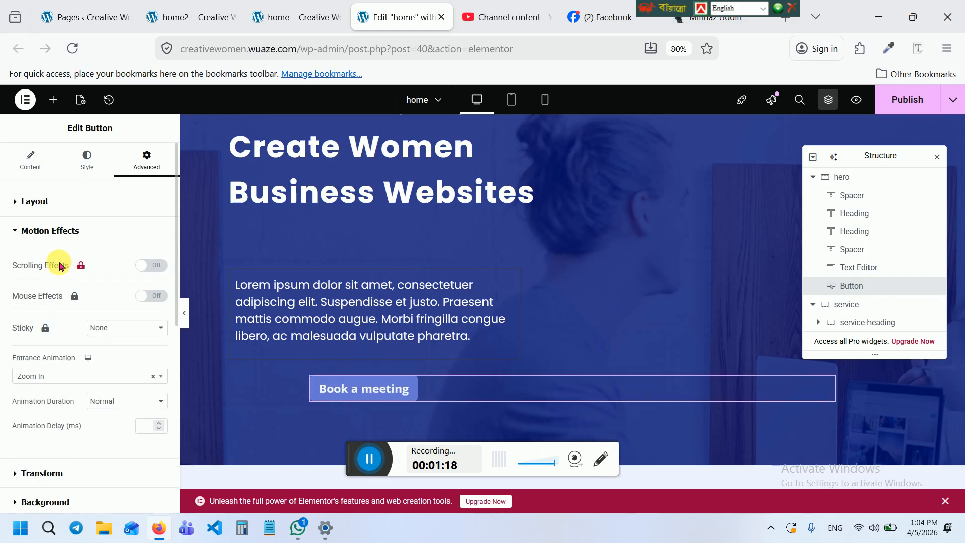
Change the entrance animation of the hero's "Book a meeting" button to Bounce In
{"action": "left_click", "coordinate": [58, 378]}
{"action": "scroll", "coordinate": [71, 327], "scroll_direction": "up", "scroll_amount": 3}
{"action": "scroll", "coordinate": [75, 327], "scroll_direction": "down", "scroll_amount": 5}
{"action": "scroll", "coordinate": [79, 326], "scroll_direction": "up", "scroll_amount": 4}
{"action": "scroll", "coordinate": [80, 322], "scroll_direction": "down", "scroll_amount": 2}
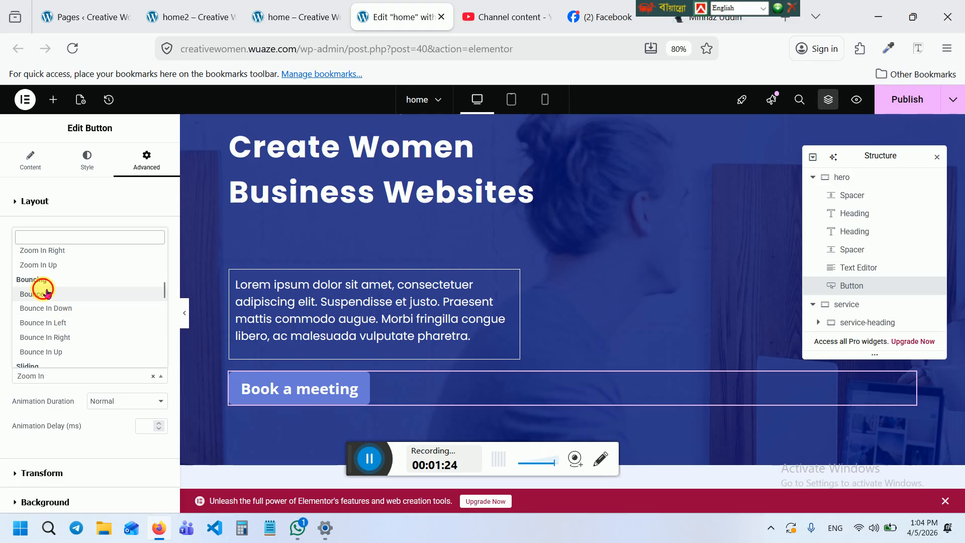
{"action": "left_click", "coordinate": [48, 294]}
Select the service section's container and look over its heading block and service cards
{"action": "scroll", "coordinate": [487, 301], "scroll_direction": "down", "scroll_amount": 1}
{"action": "scroll", "coordinate": [486, 301], "scroll_direction": "down", "scroll_amount": 5}
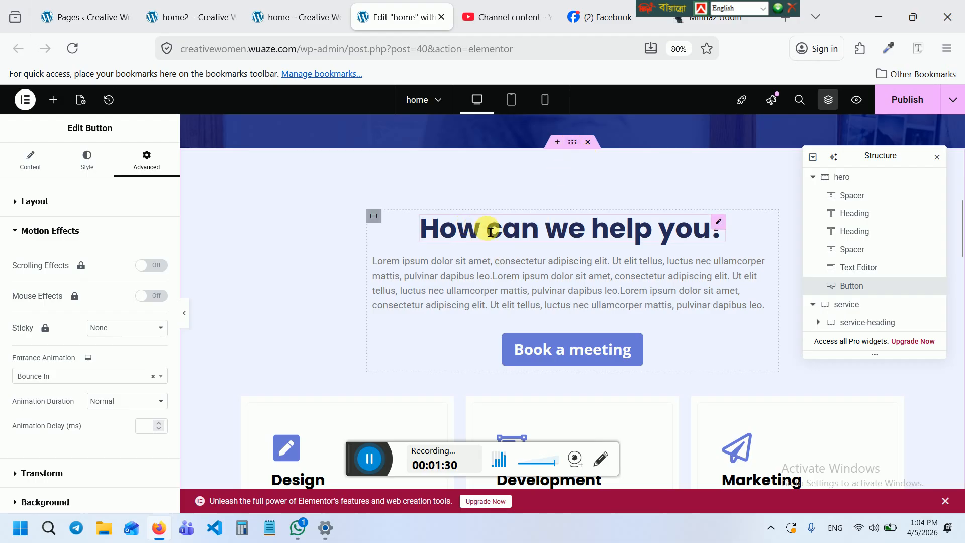
{"action": "left_click", "coordinate": [575, 143]}
{"action": "scroll", "coordinate": [366, 372], "scroll_direction": "down", "scroll_amount": 4}
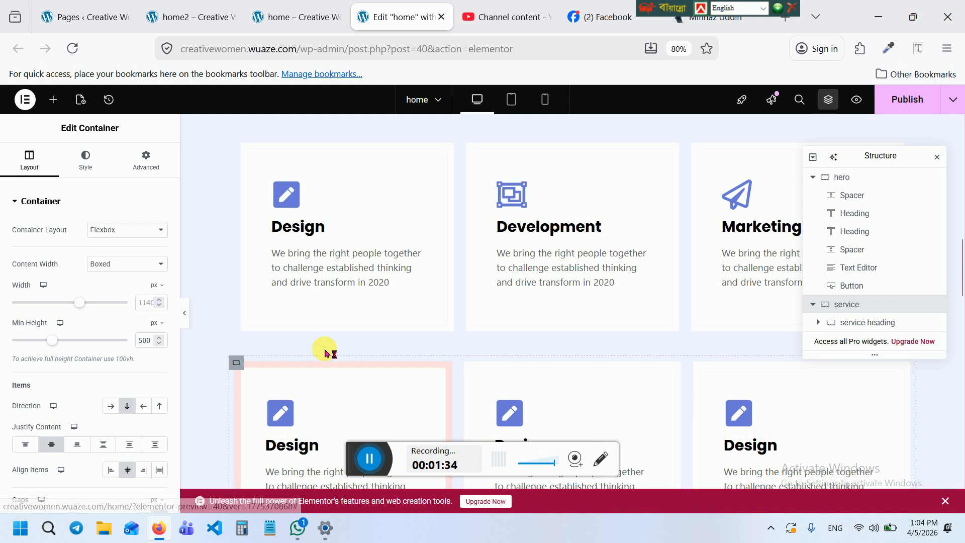
{"action": "scroll", "coordinate": [301, 322], "scroll_direction": "up", "scroll_amount": 3}
{"action": "scroll", "coordinate": [467, 299], "scroll_direction": "up", "scroll_amount": 3}
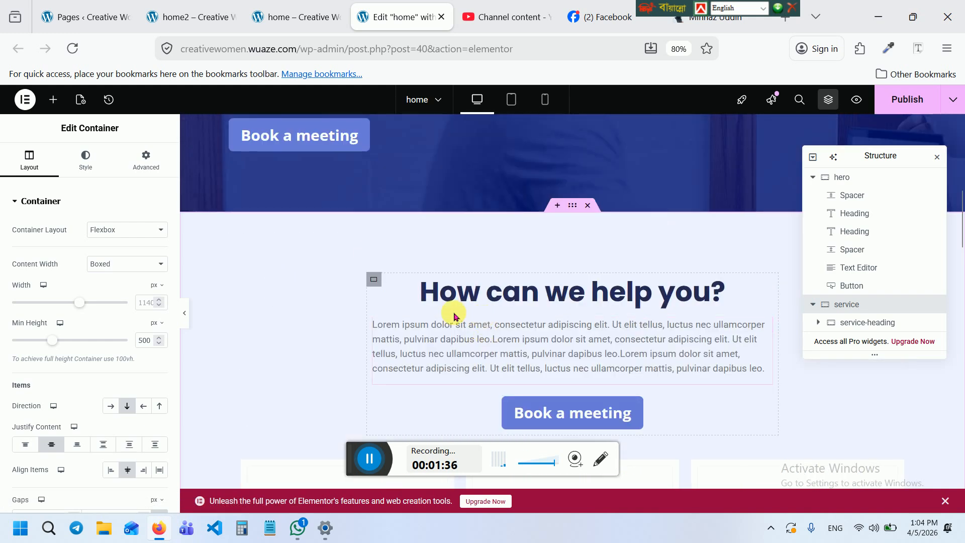
Try a Solid hover border on the service section's heading container and set its hover border type to None
{"action": "left_click", "coordinate": [375, 280]}
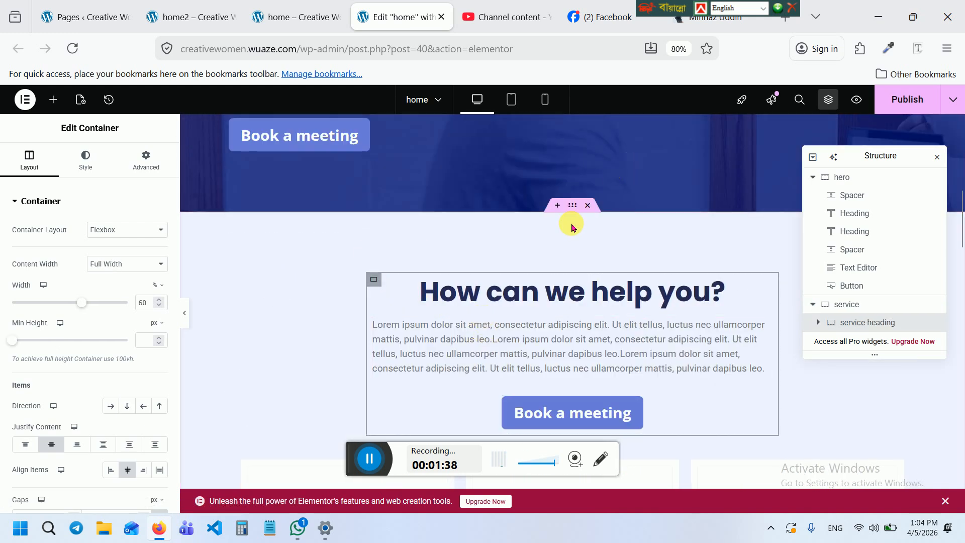
{"action": "scroll", "coordinate": [405, 285], "scroll_direction": "down", "scroll_amount": 2}
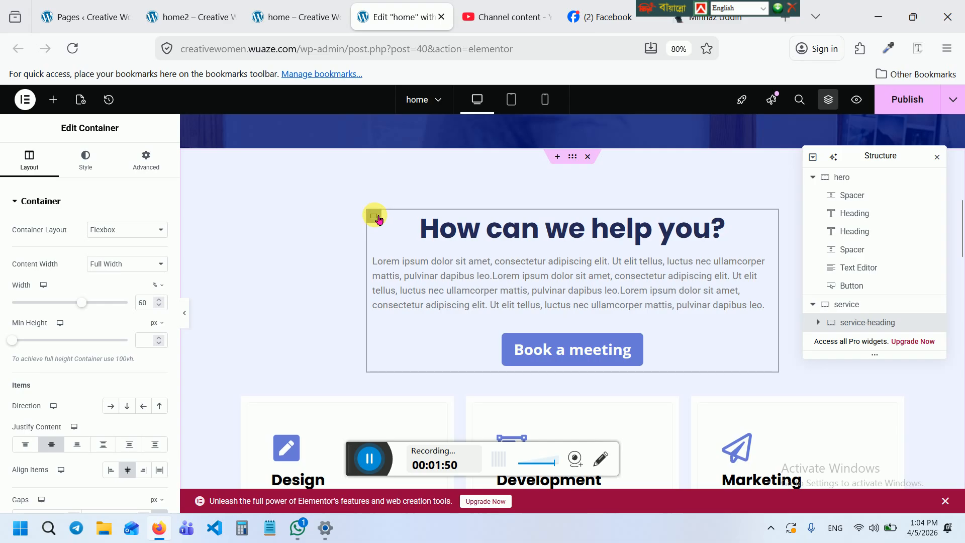
{"action": "left_click", "coordinate": [83, 172]}
{"action": "left_click", "coordinate": [115, 229]}
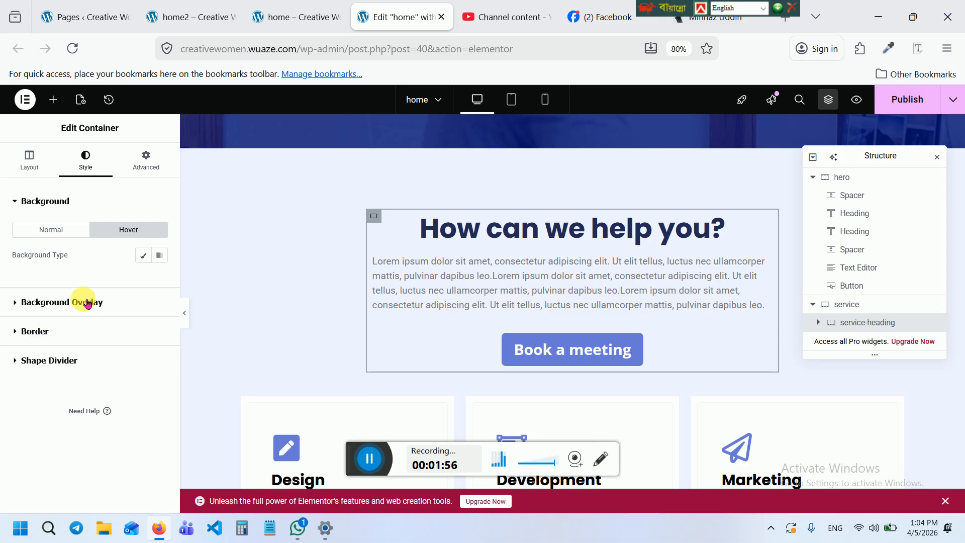
{"action": "left_click", "coordinate": [96, 330]}
{"action": "left_click", "coordinate": [128, 290]}
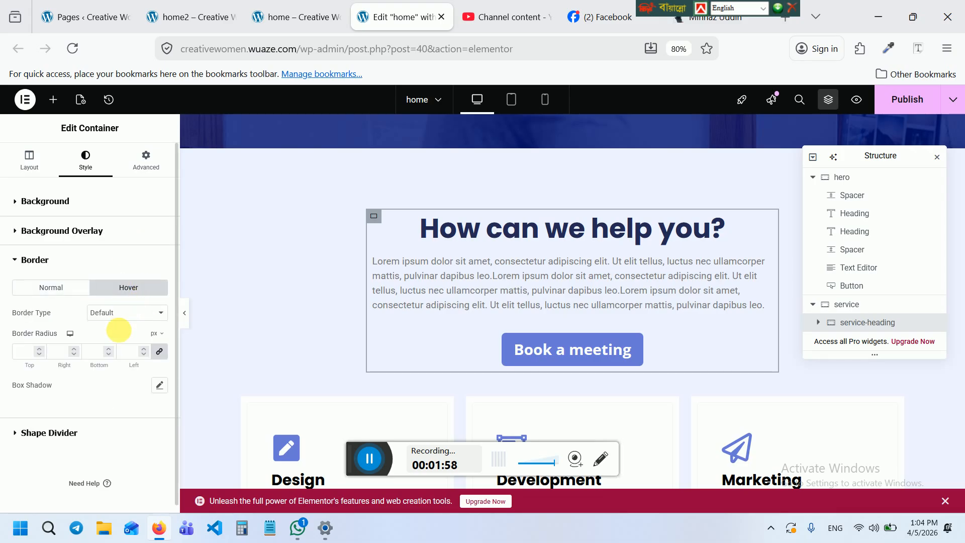
{"action": "left_click", "coordinate": [122, 314]}
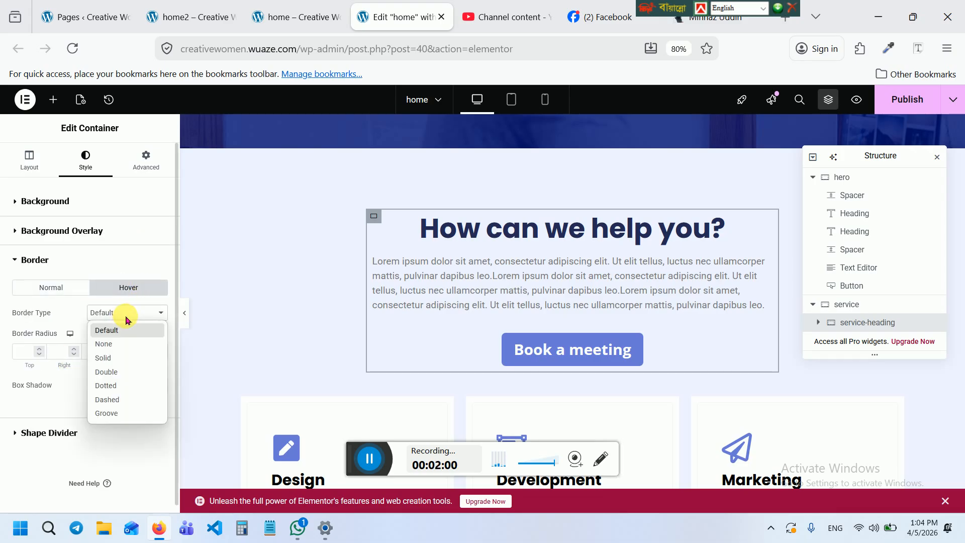
{"action": "left_click", "coordinate": [115, 366]}
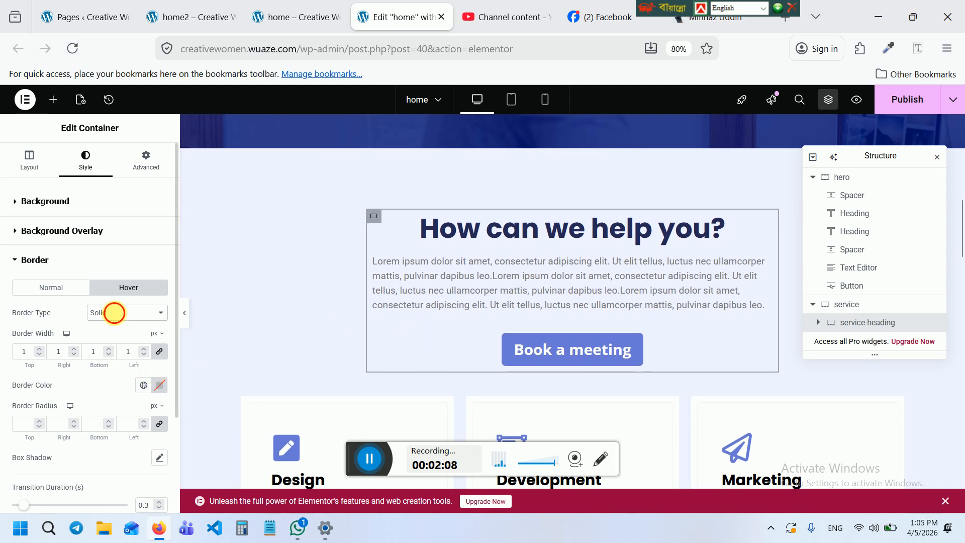
{"action": "left_click", "coordinate": [118, 317]}
{"action": "left_click", "coordinate": [123, 341]}
{"action": "scroll", "coordinate": [312, 299], "scroll_direction": "up", "scroll_amount": 2}
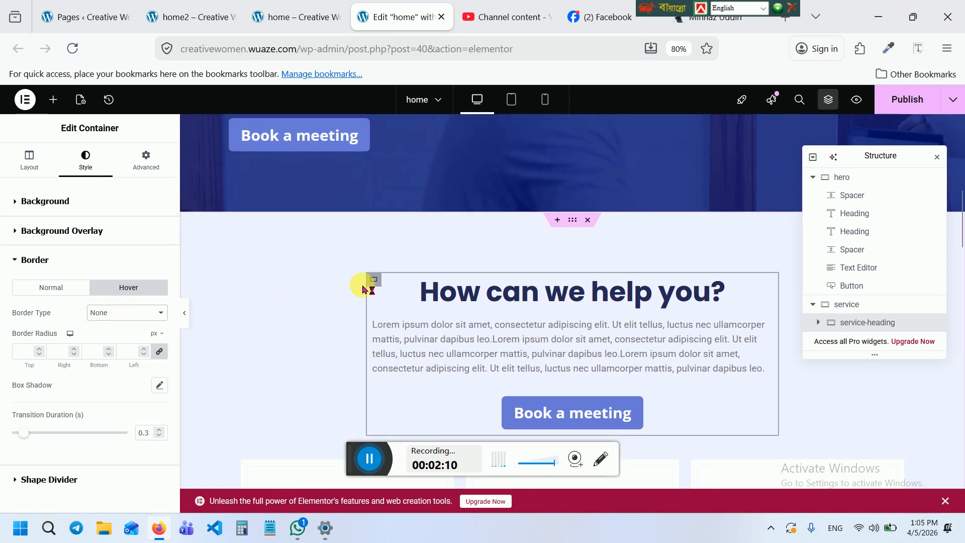
Give the service section's heading container the Zoom In Up entrance animation
{"action": "left_click", "coordinate": [146, 169]}
{"action": "scroll", "coordinate": [97, 299], "scroll_direction": "down", "scroll_amount": 6}
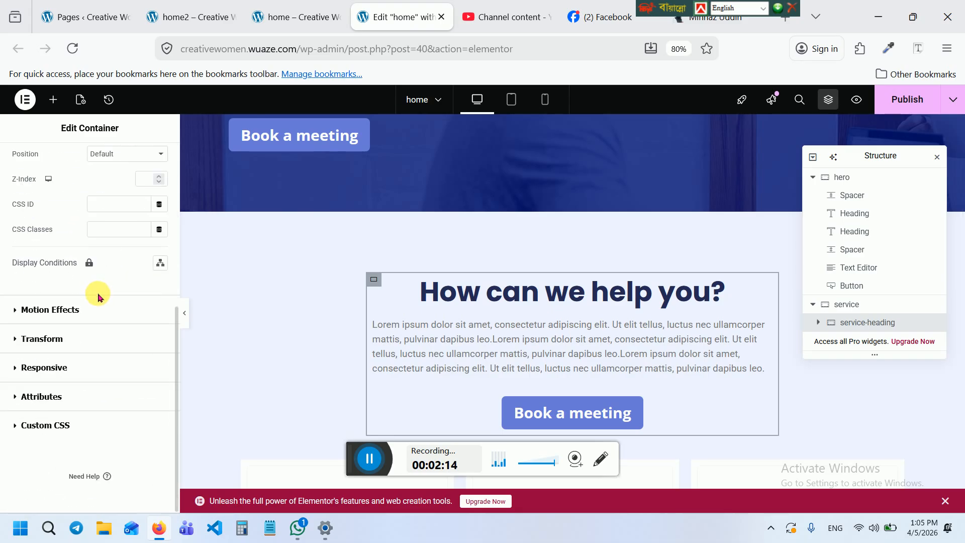
{"action": "left_click", "coordinate": [79, 309]}
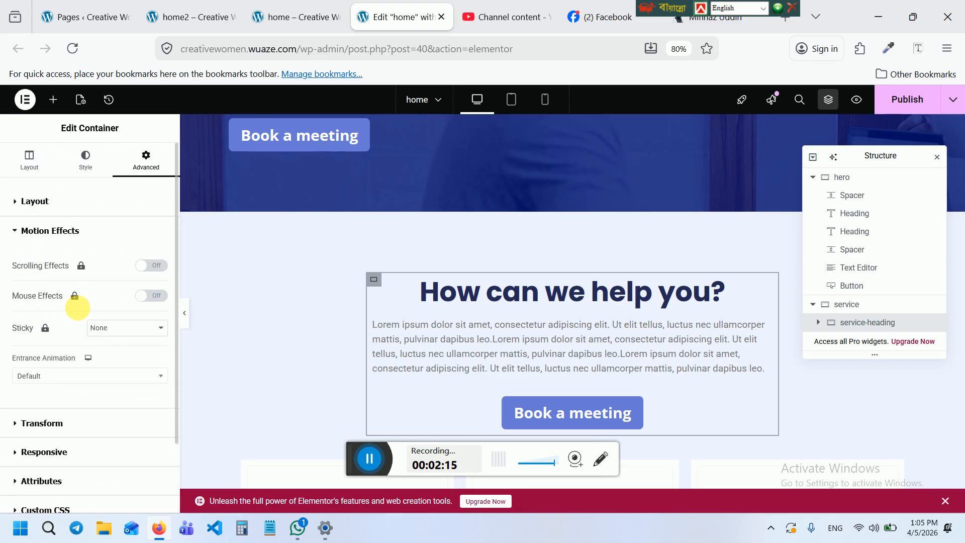
{"action": "left_click", "coordinate": [73, 383]}
{"action": "scroll", "coordinate": [103, 346], "scroll_direction": "down", "scroll_amount": 3}
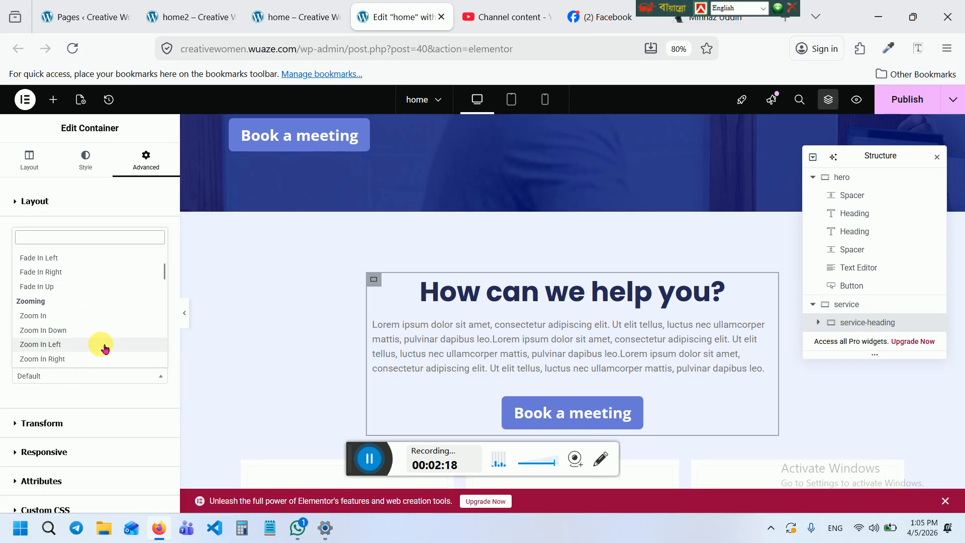
{"action": "scroll", "coordinate": [95, 342], "scroll_direction": "down", "scroll_amount": 2}
{"action": "left_click", "coordinate": [69, 319]}
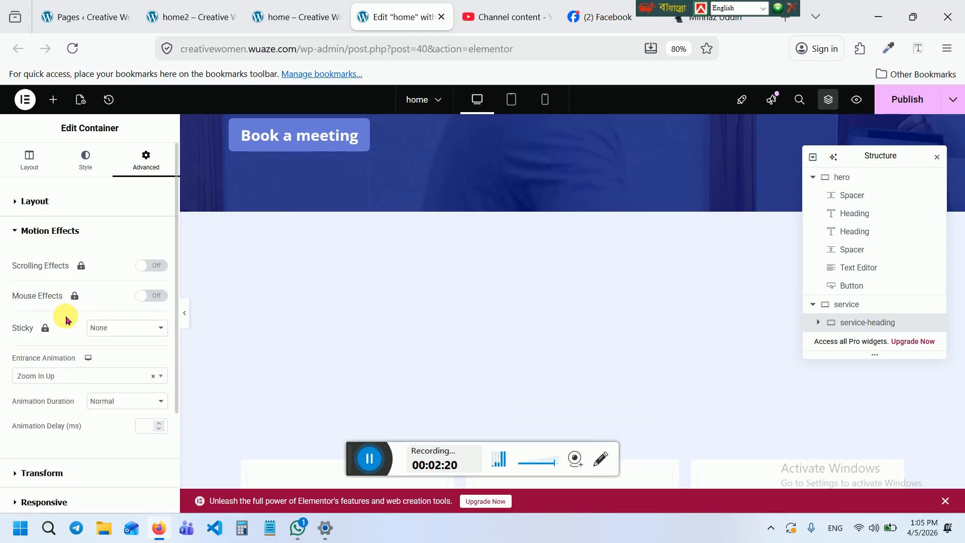
Change the entrance animation of the service section's heading container to Zoom In Down
{"action": "left_click", "coordinate": [56, 373]}
{"action": "scroll", "coordinate": [71, 317], "scroll_direction": "up", "scroll_amount": 3}
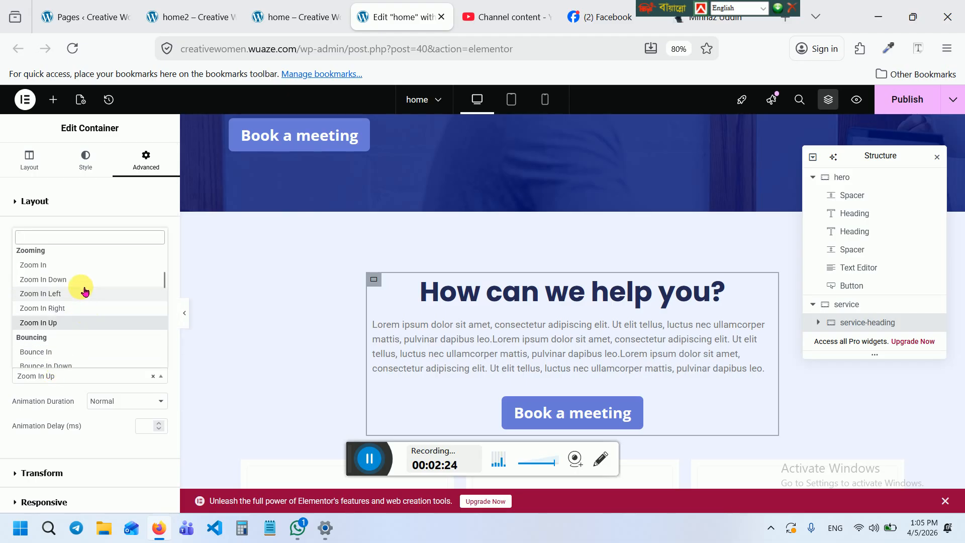
{"action": "left_click", "coordinate": [75, 280]}
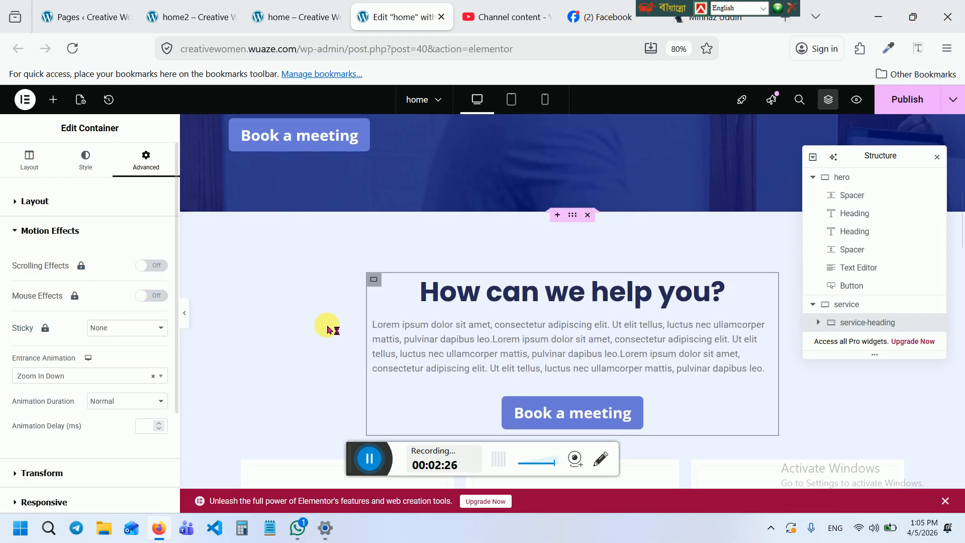
Apply the Roll In entrance animation to the Design card container in the first row of service cards
{"action": "scroll", "coordinate": [322, 330], "scroll_direction": "down", "scroll_amount": 5}
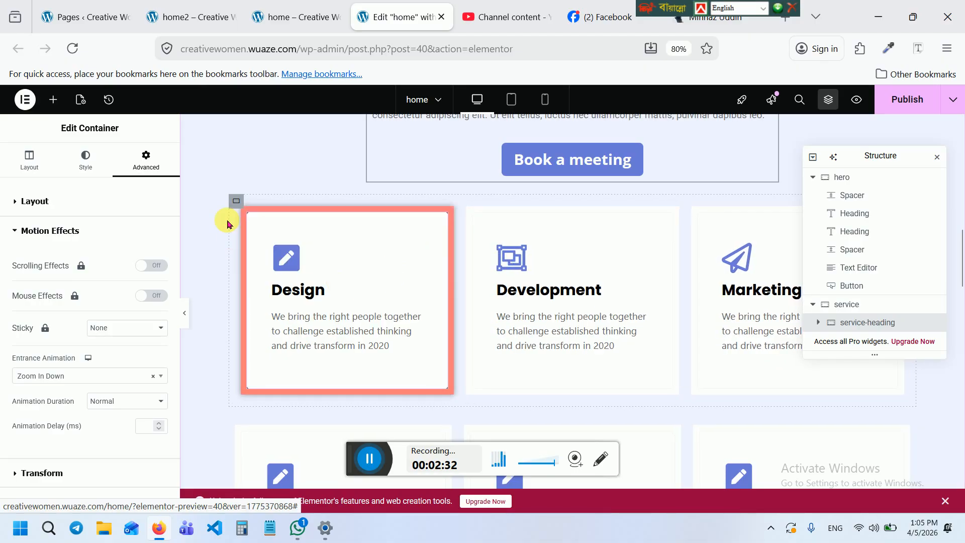
{"action": "left_click", "coordinate": [236, 202]}
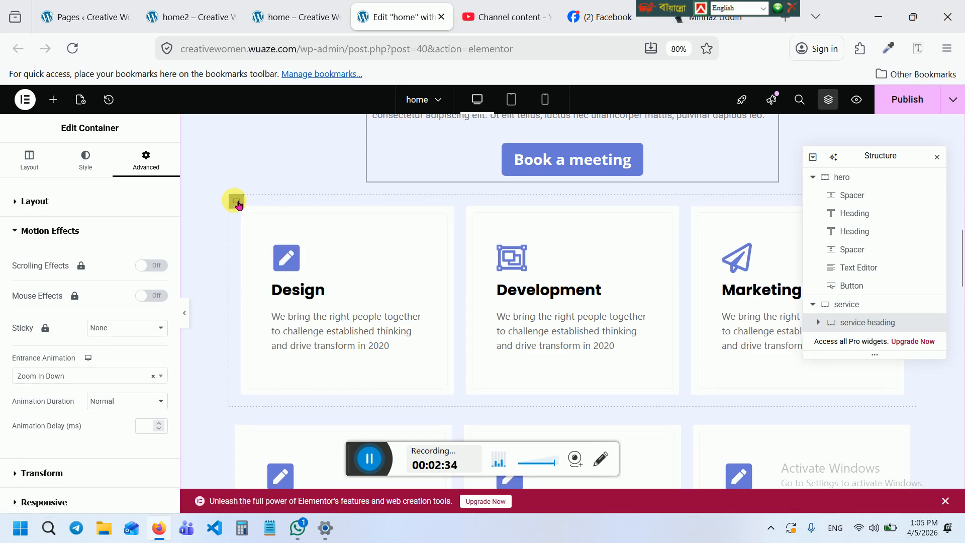
{"action": "scroll", "coordinate": [420, 367], "scroll_direction": "down", "scroll_amount": 3}
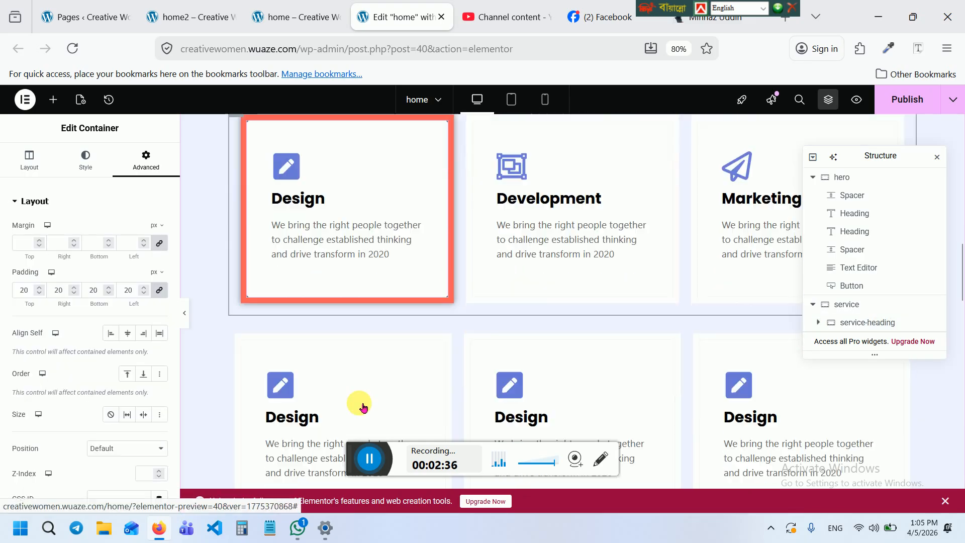
{"action": "scroll", "coordinate": [282, 221], "scroll_direction": "up", "scroll_amount": 3}
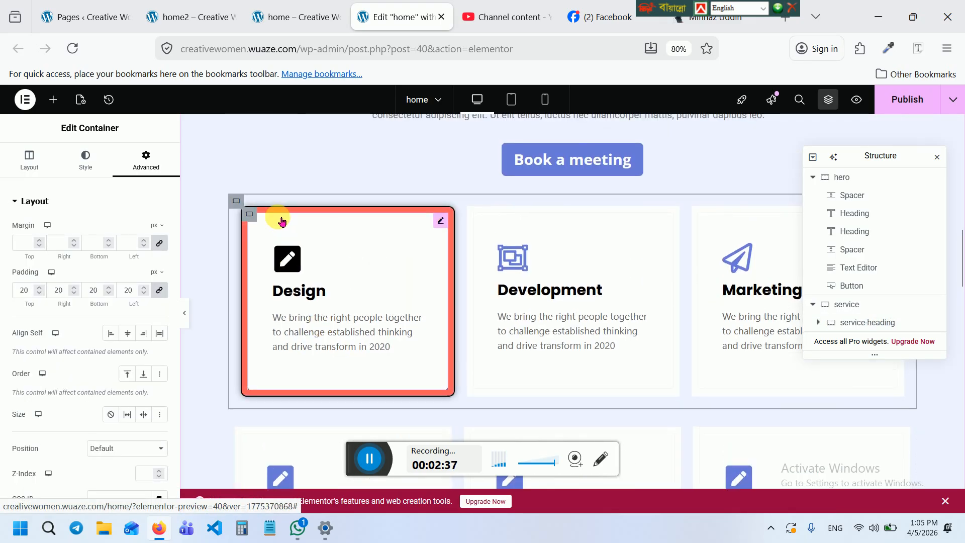
{"action": "left_click", "coordinate": [251, 216]}
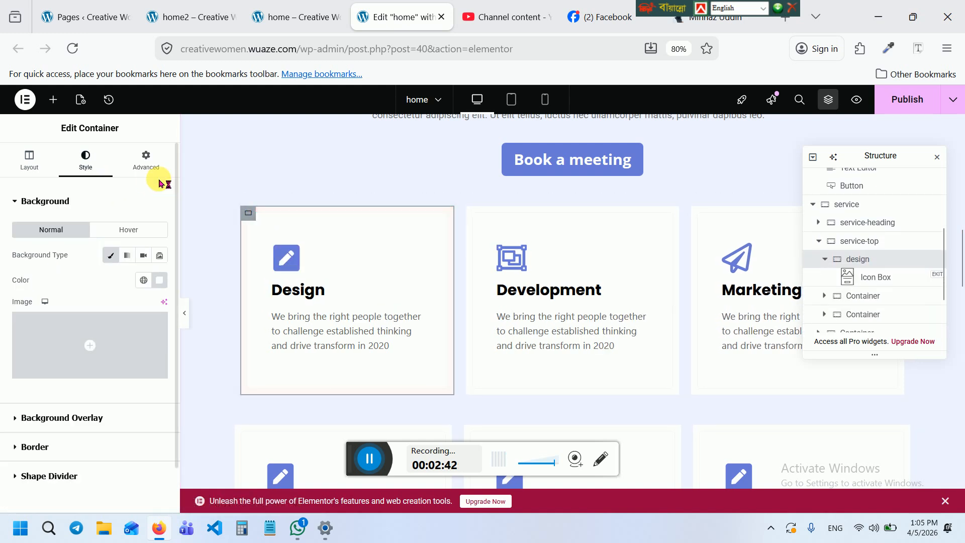
{"action": "left_click", "coordinate": [146, 160]}
{"action": "scroll", "coordinate": [93, 302], "scroll_direction": "down", "scroll_amount": 5}
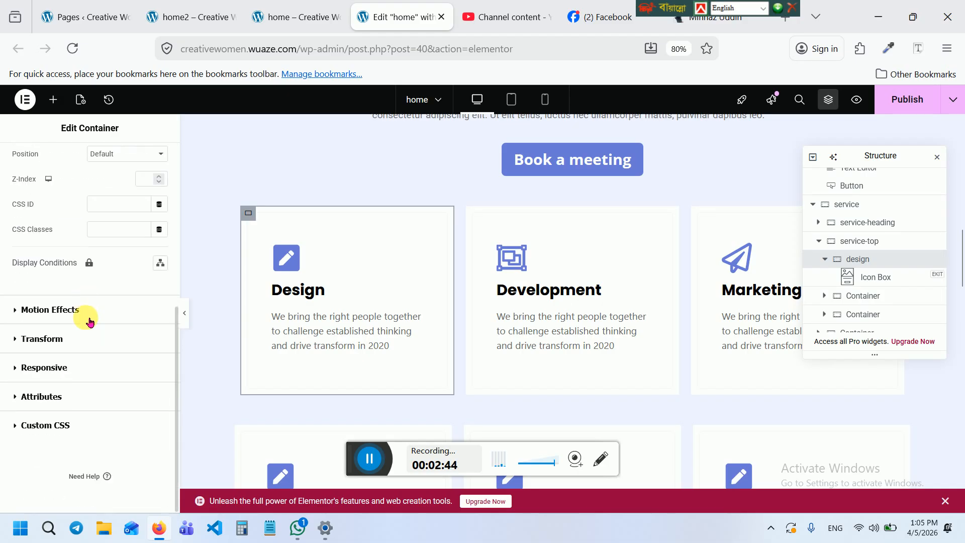
{"action": "left_click", "coordinate": [81, 308]}
{"action": "scroll", "coordinate": [111, 382], "scroll_direction": "down", "scroll_amount": 2}
{"action": "left_click", "coordinate": [93, 311]}
{"action": "scroll", "coordinate": [96, 347], "scroll_direction": "down", "scroll_amount": 5}
{"action": "scroll", "coordinate": [95, 347], "scroll_direction": "down", "scroll_amount": 5}
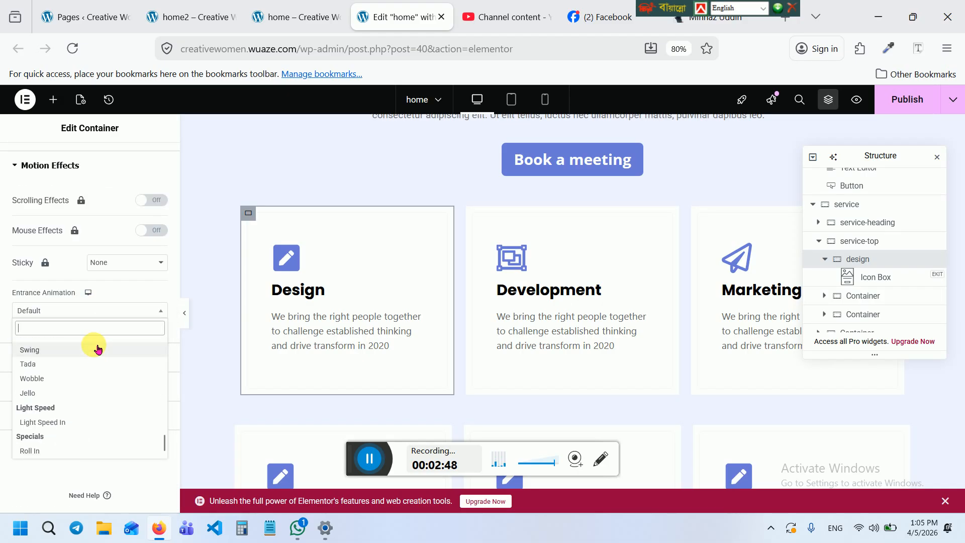
{"action": "left_click", "coordinate": [43, 450]}
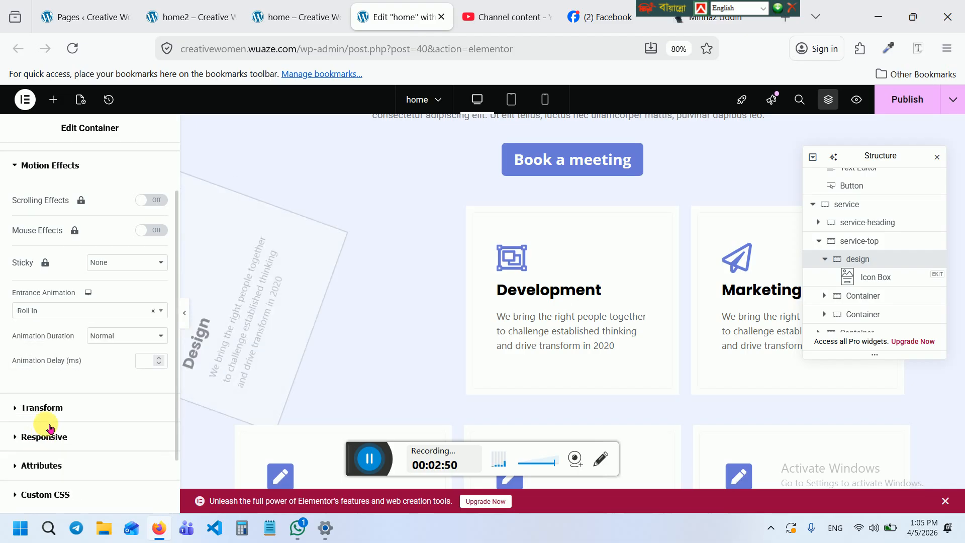
Apply the Light Speed In entrance animation to the Development card container in the service section
{"action": "left_click", "coordinate": [475, 215]}
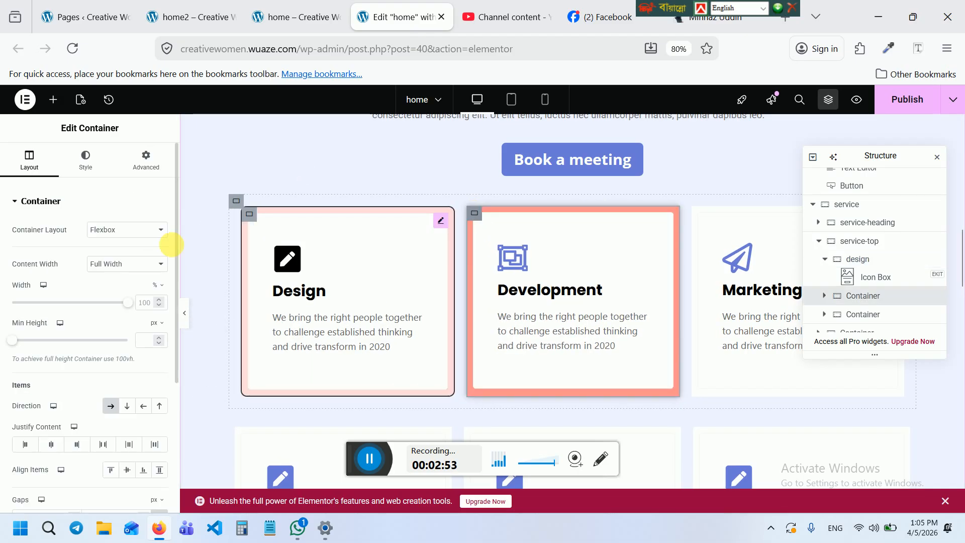
{"action": "left_click", "coordinate": [146, 162]}
{"action": "scroll", "coordinate": [102, 308], "scroll_direction": "down", "scroll_amount": 6}
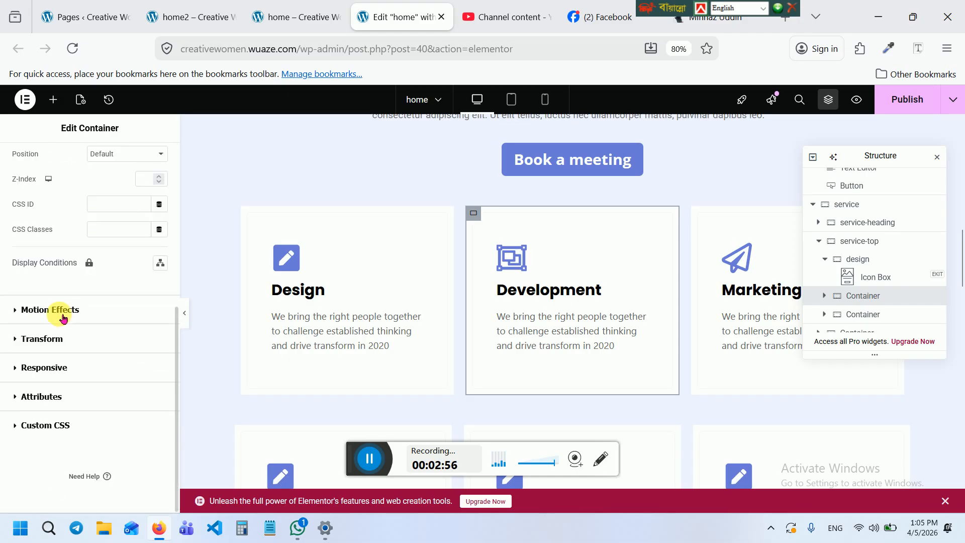
{"action": "left_click", "coordinate": [64, 312]}
{"action": "left_click", "coordinate": [58, 291]}
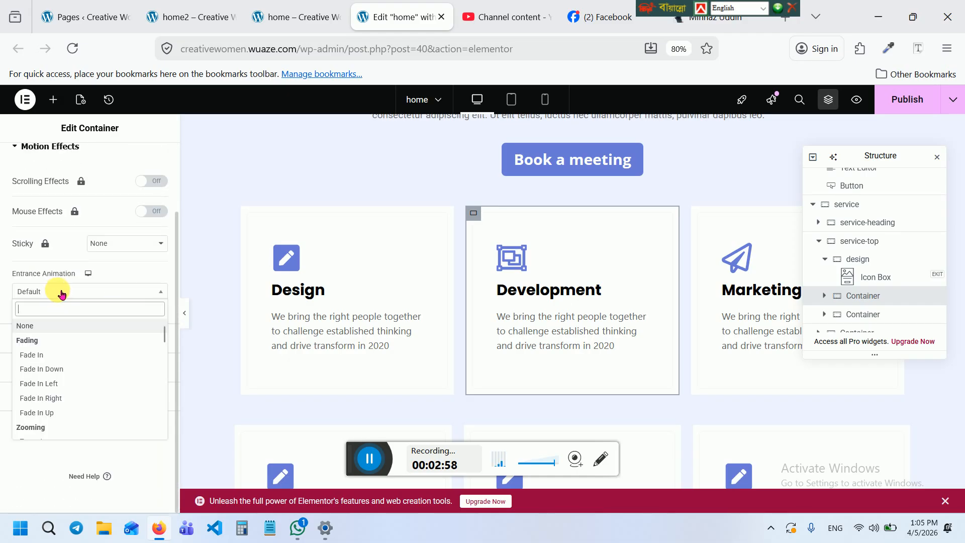
{"action": "scroll", "coordinate": [88, 343], "scroll_direction": "down", "scroll_amount": 3}
{"action": "scroll", "coordinate": [101, 360], "scroll_direction": "down", "scroll_amount": 5}
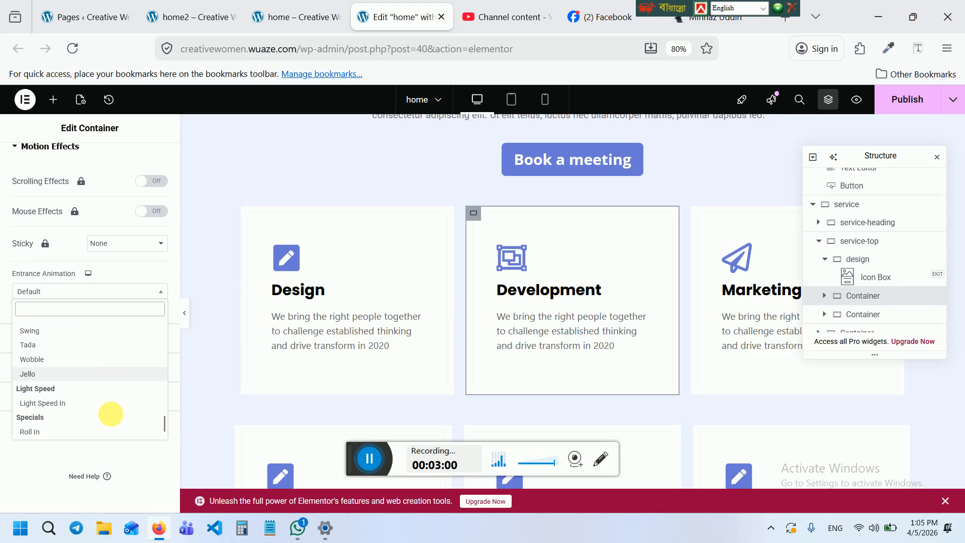
{"action": "left_click", "coordinate": [65, 405]}
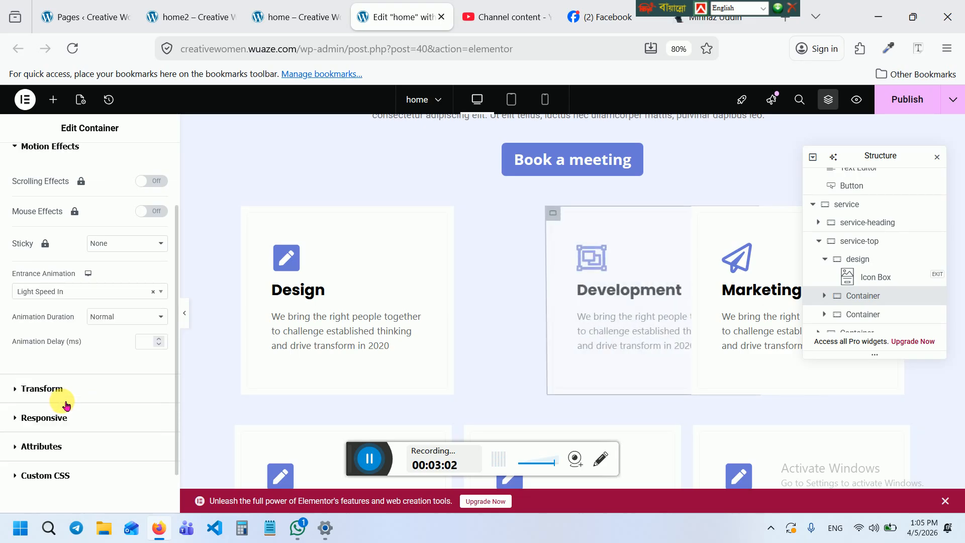
Apply the Jello entrance animation to the Marketing card container in the service section
{"action": "left_click", "coordinate": [701, 218]}
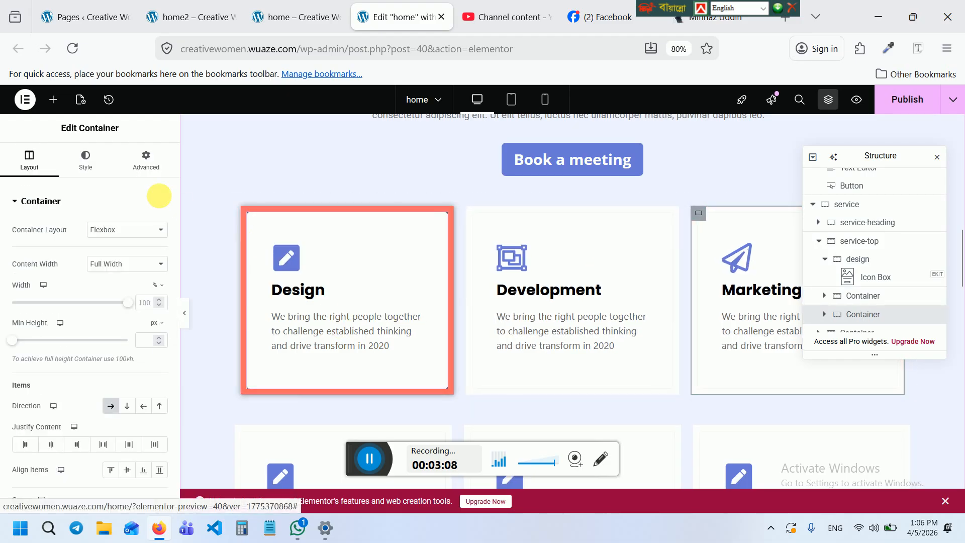
{"action": "left_click", "coordinate": [143, 160]}
{"action": "scroll", "coordinate": [90, 332], "scroll_direction": "down", "scroll_amount": 5}
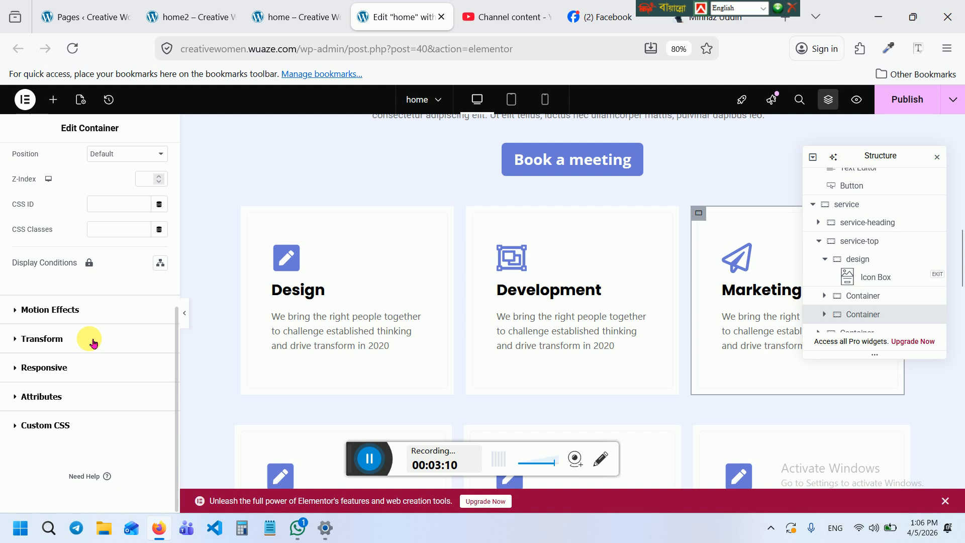
{"action": "left_click", "coordinate": [80, 314]}
{"action": "left_click", "coordinate": [83, 373]}
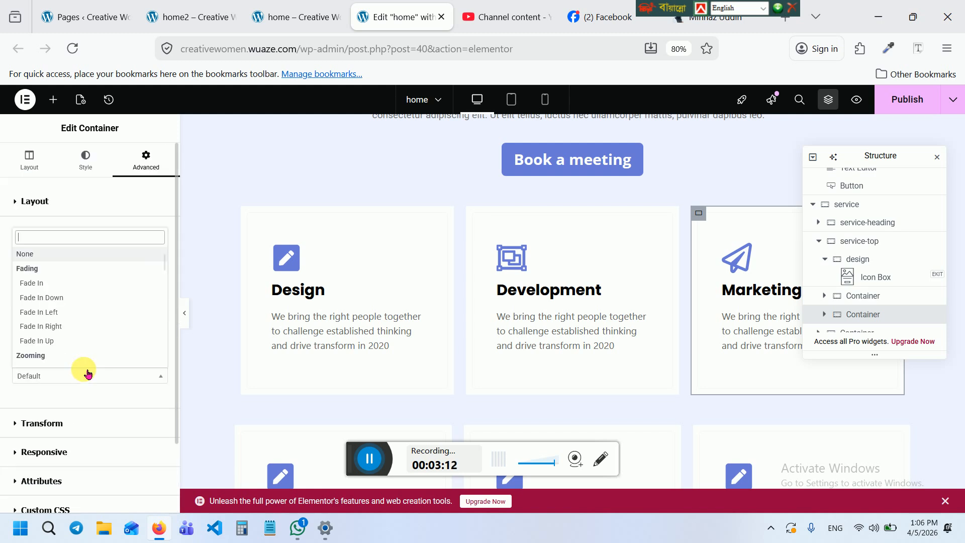
{"action": "scroll", "coordinate": [83, 344], "scroll_direction": "down", "scroll_amount": 8}
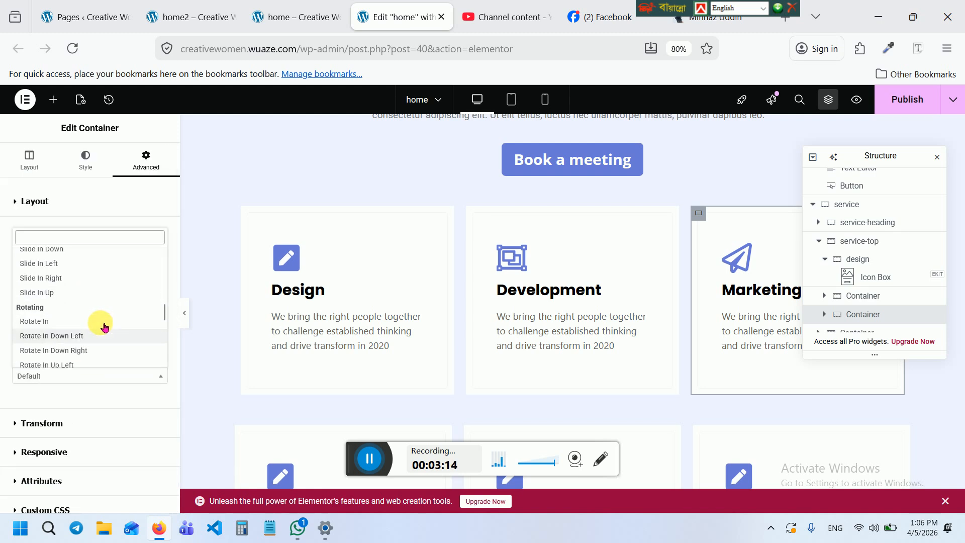
{"action": "scroll", "coordinate": [87, 346], "scroll_direction": "down", "scroll_amount": 5}
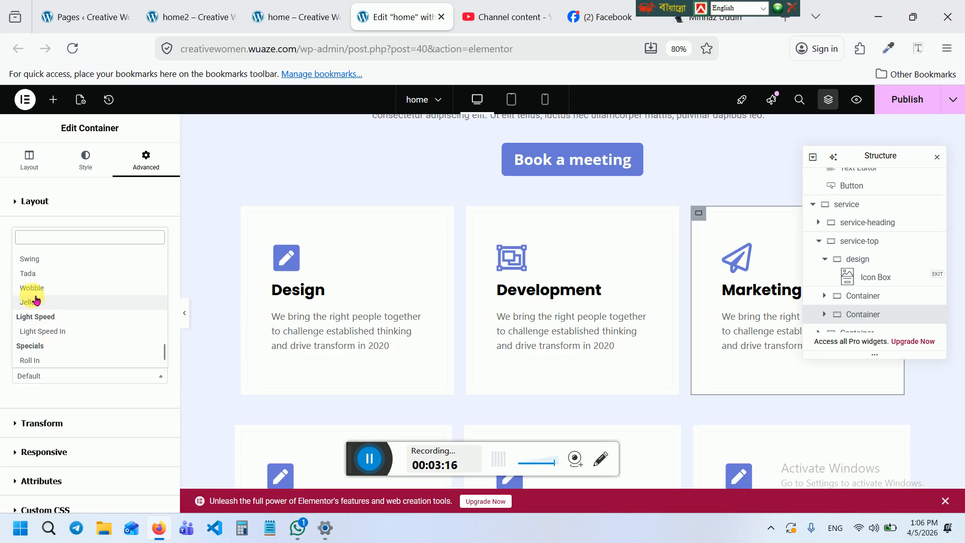
{"action": "left_click", "coordinate": [48, 306]}
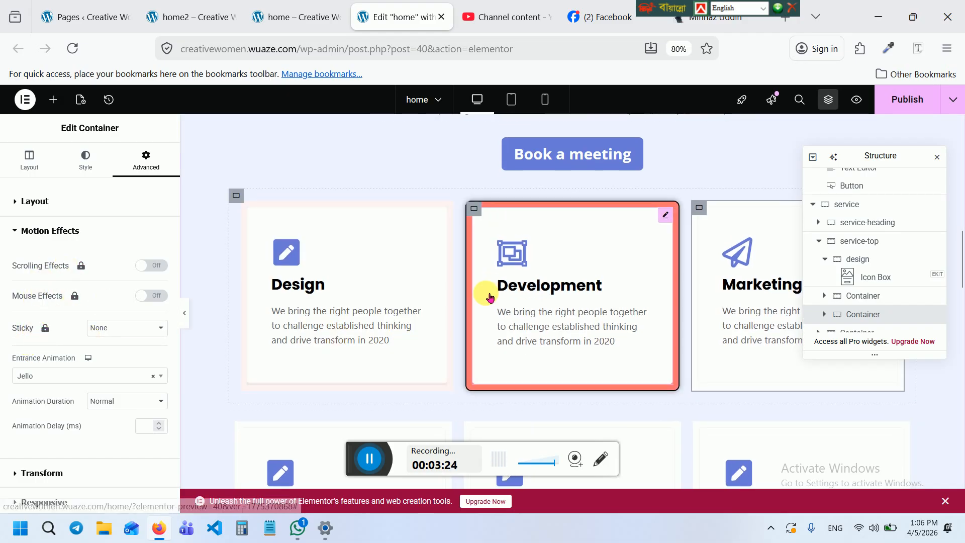
Apply the Swing entrance animation to the first Design card container in the second row of service cards
{"action": "scroll", "coordinate": [472, 286], "scroll_direction": "down", "scroll_amount": 5}
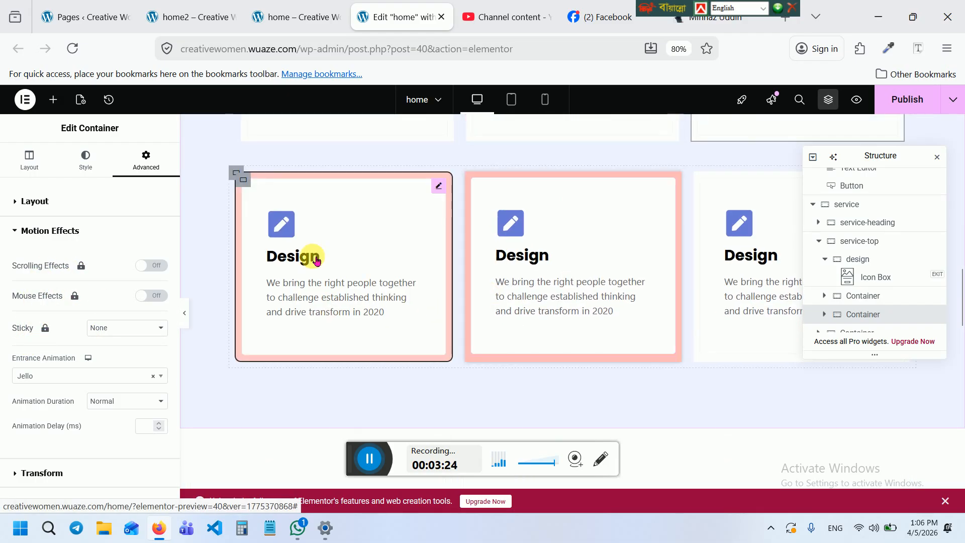
{"action": "left_click", "coordinate": [248, 183]}
{"action": "left_click", "coordinate": [144, 158]}
{"action": "scroll", "coordinate": [79, 298], "scroll_direction": "down", "scroll_amount": 5}
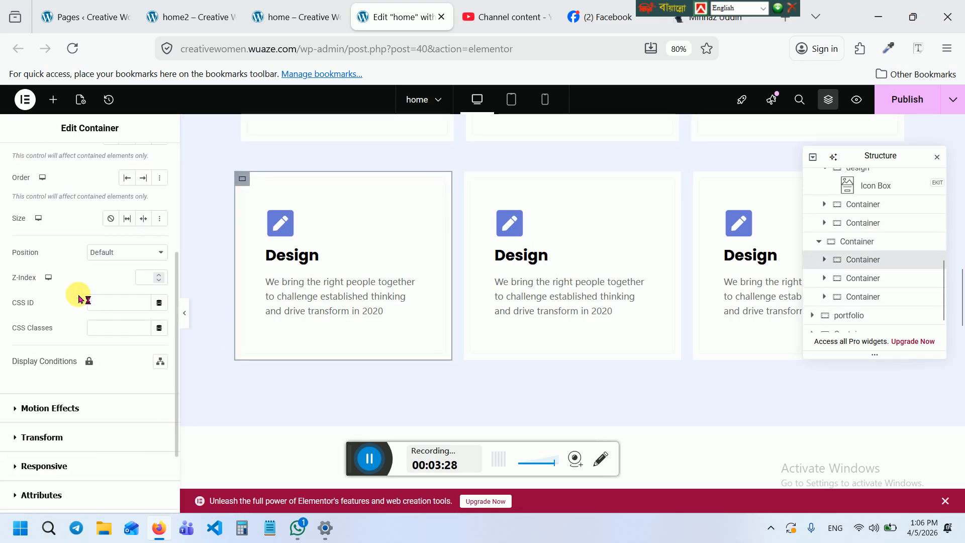
{"action": "scroll", "coordinate": [111, 350], "scroll_direction": "down", "scroll_amount": 2}
{"action": "left_click", "coordinate": [80, 315]}
{"action": "left_click", "coordinate": [65, 375]}
{"action": "scroll", "coordinate": [100, 338], "scroll_direction": "down", "scroll_amount": 5}
{"action": "scroll", "coordinate": [102, 336], "scroll_direction": "down", "scroll_amount": 5}
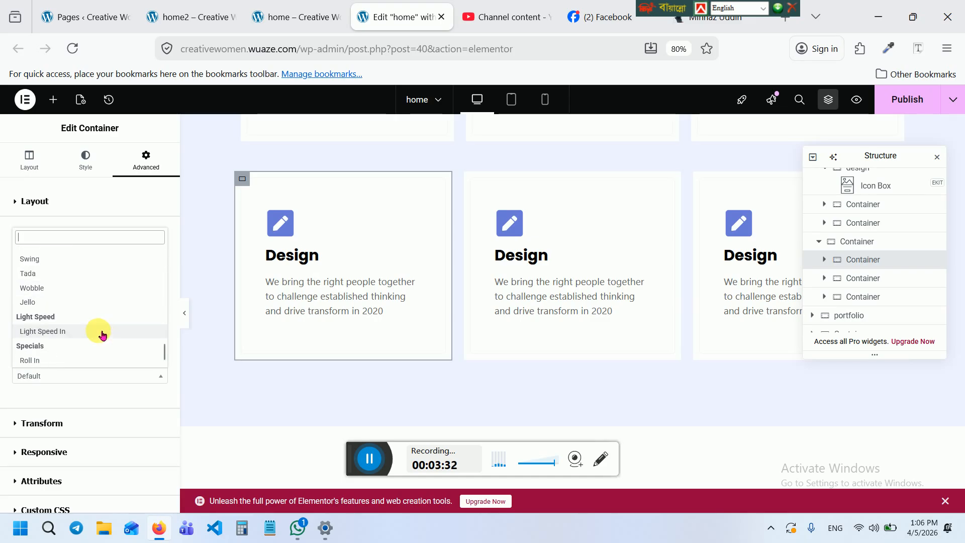
{"action": "scroll", "coordinate": [101, 341], "scroll_direction": "up", "scroll_amount": 2}
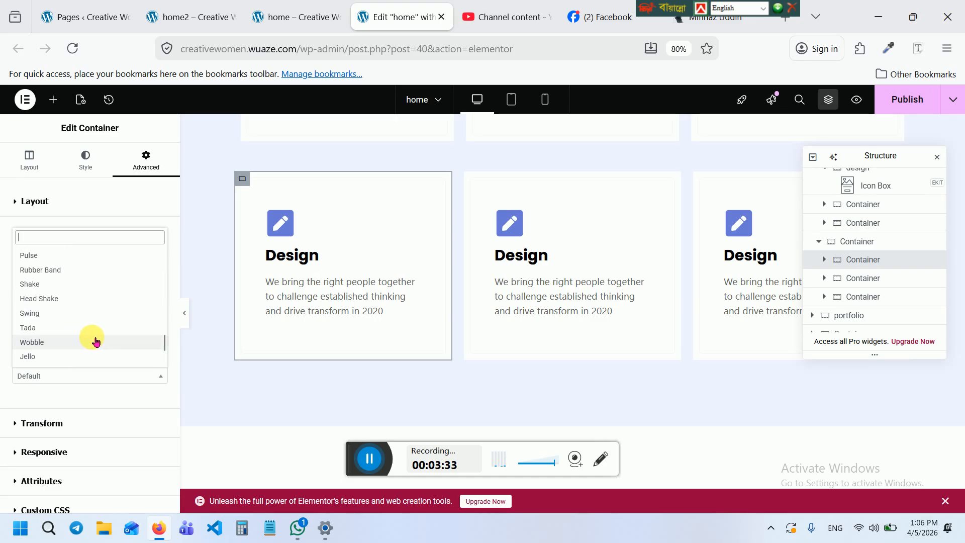
{"action": "left_click", "coordinate": [61, 314]}
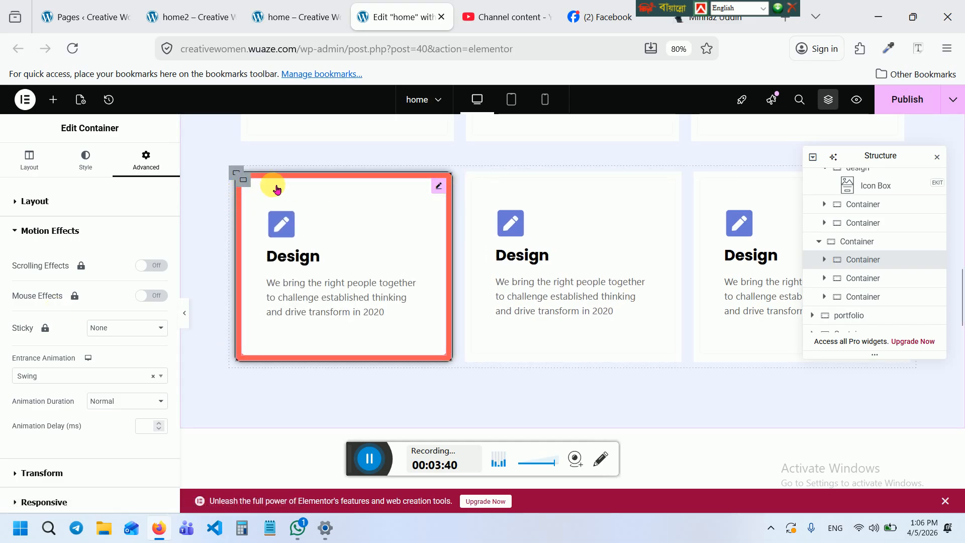
Apply the Head Shake entrance animation to the middle Design card container in the second row of service cards
{"action": "left_click", "coordinate": [473, 180]}
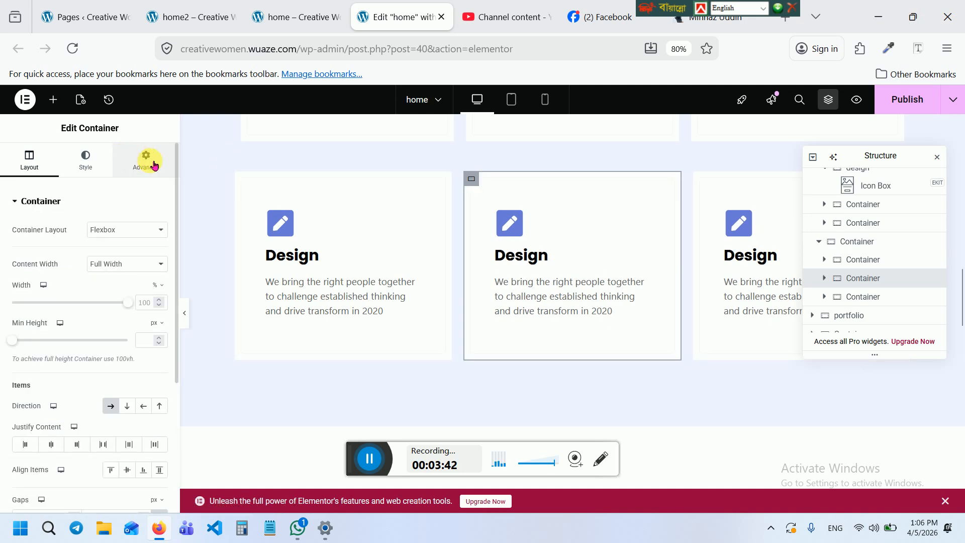
{"action": "left_click", "coordinate": [150, 161]}
{"action": "scroll", "coordinate": [71, 317], "scroll_direction": "down", "scroll_amount": 5}
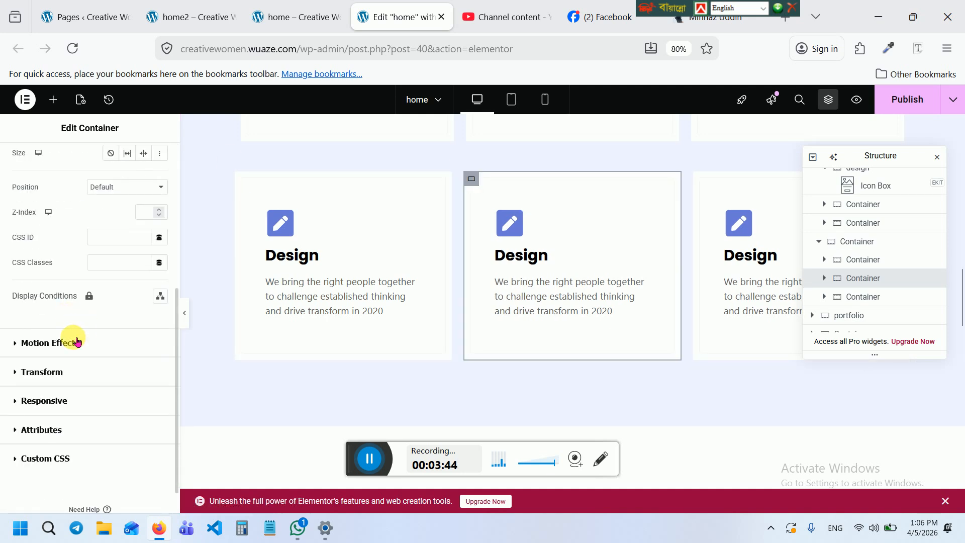
{"action": "left_click", "coordinate": [50, 343]}
{"action": "left_click", "coordinate": [63, 292]}
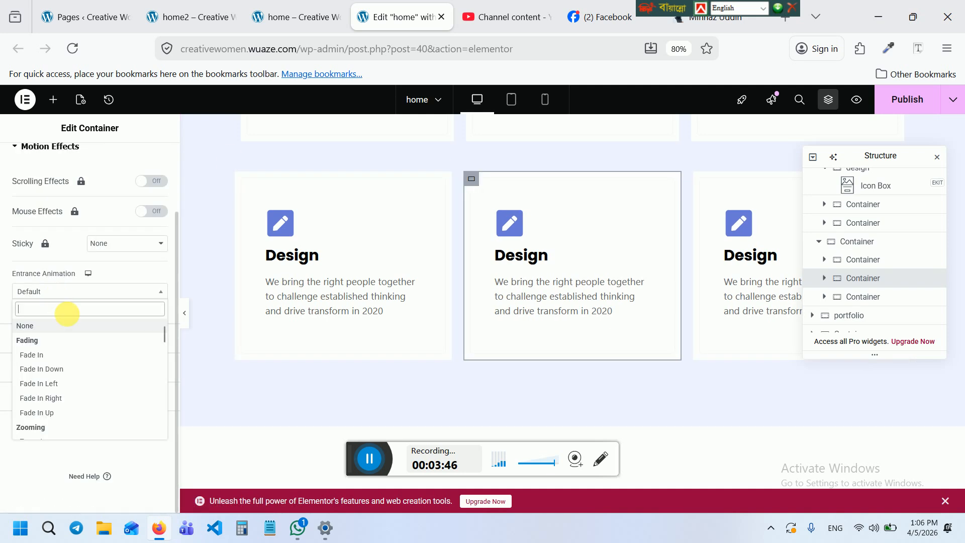
{"action": "scroll", "coordinate": [86, 351], "scroll_direction": "down", "scroll_amount": 10}
{"action": "scroll", "coordinate": [82, 384], "scroll_direction": "up", "scroll_amount": 1}
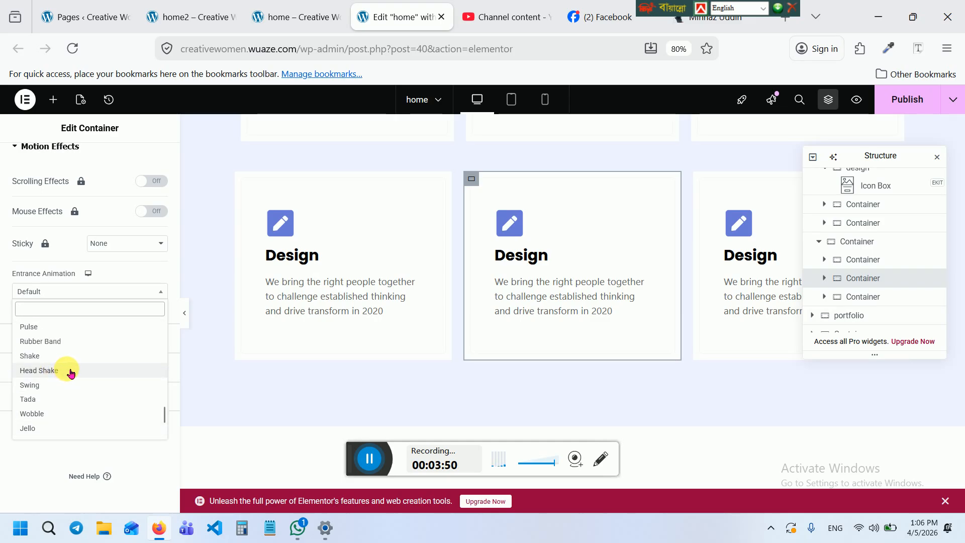
{"action": "left_click", "coordinate": [71, 370]}
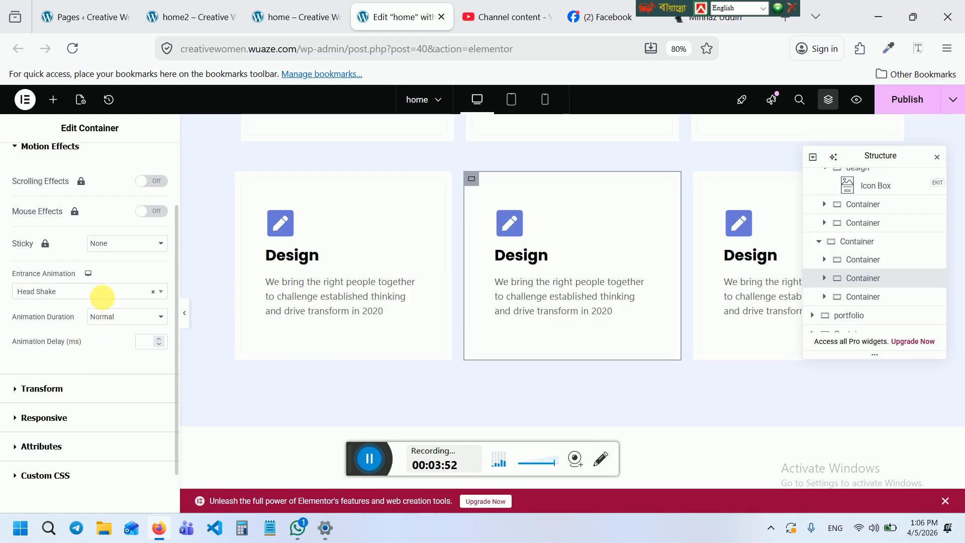
Try the Shake and Rubber Band entrance animations on the middle card container in the second service row
{"action": "left_click", "coordinate": [93, 292]}
{"action": "left_click", "coordinate": [65, 326]}
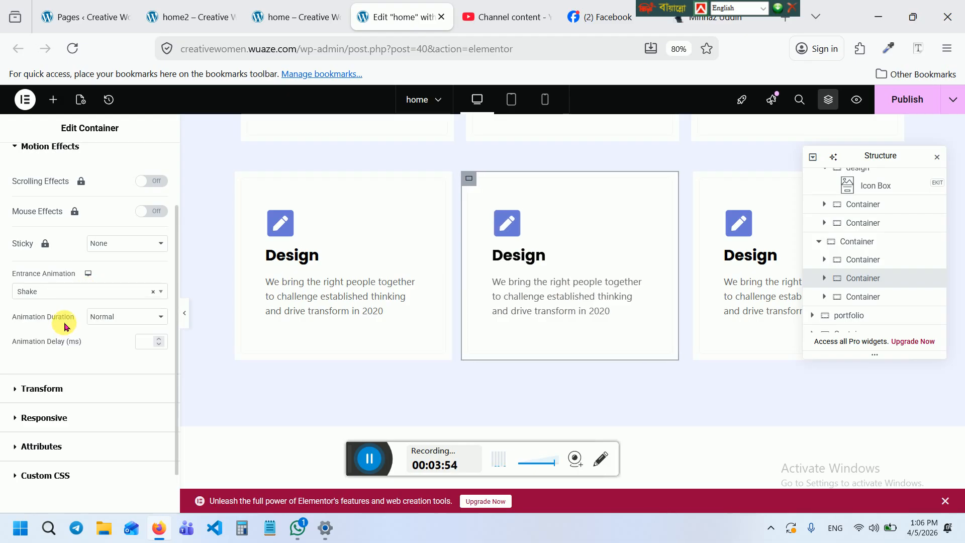
{"action": "left_click", "coordinate": [64, 292]}
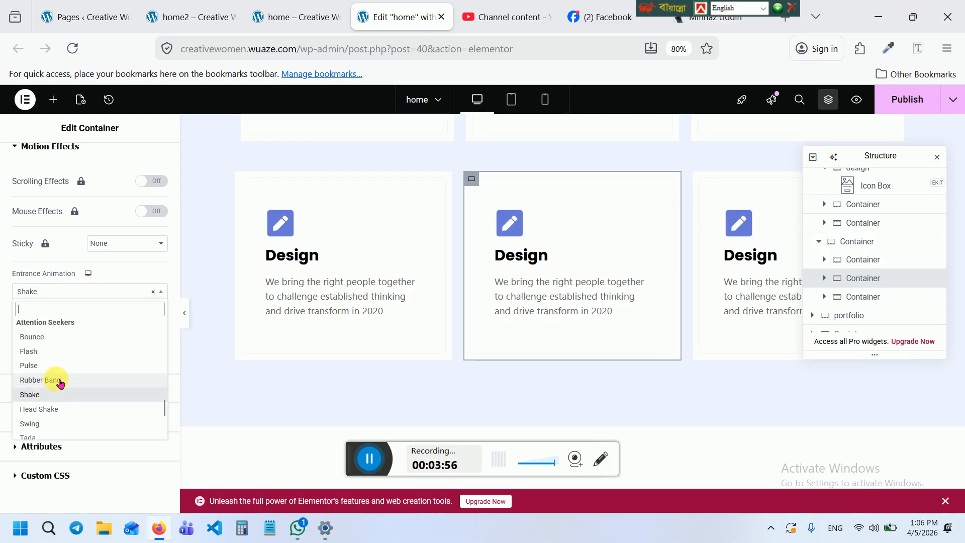
{"action": "left_click", "coordinate": [60, 380]}
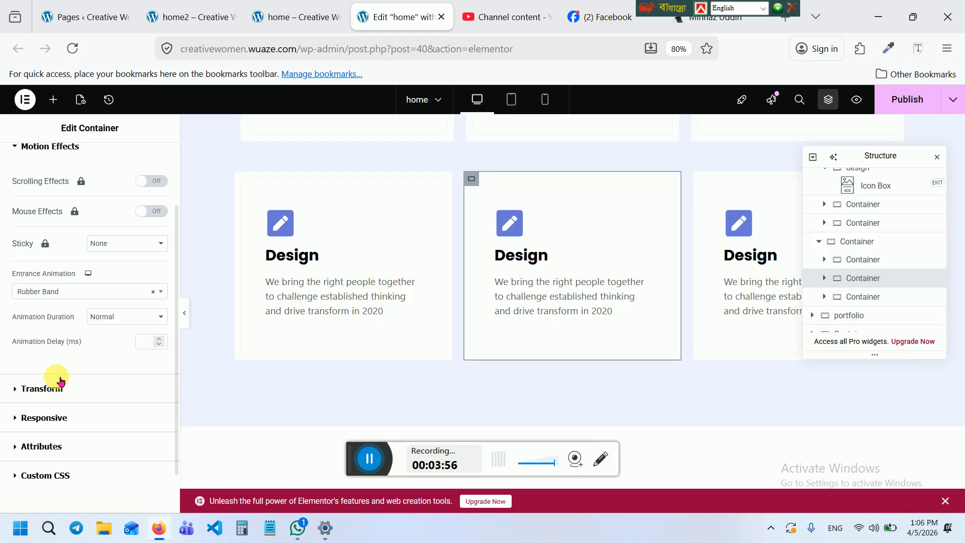
Try the Pulse and Flash entrance animations on the middle card container in the second service row
{"action": "left_click", "coordinate": [67, 295]}
{"action": "scroll", "coordinate": [66, 352], "scroll_direction": "up", "scroll_amount": 1}
{"action": "left_click", "coordinate": [55, 378]}
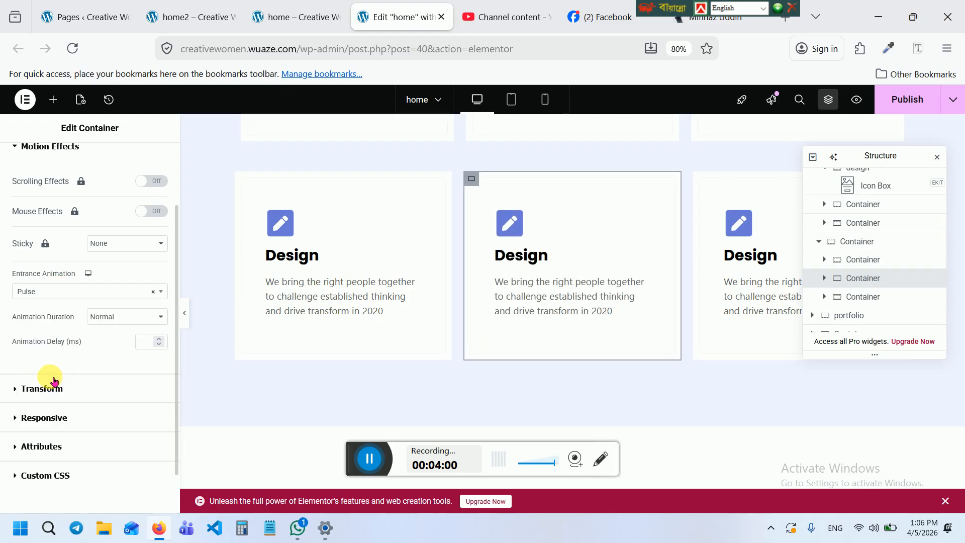
{"action": "left_click", "coordinate": [60, 294]}
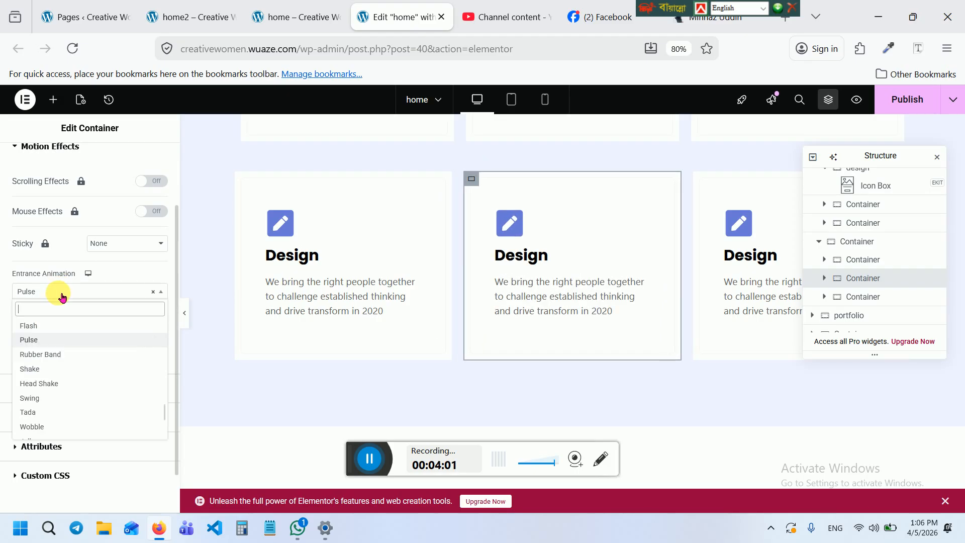
{"action": "left_click", "coordinate": [57, 324]}
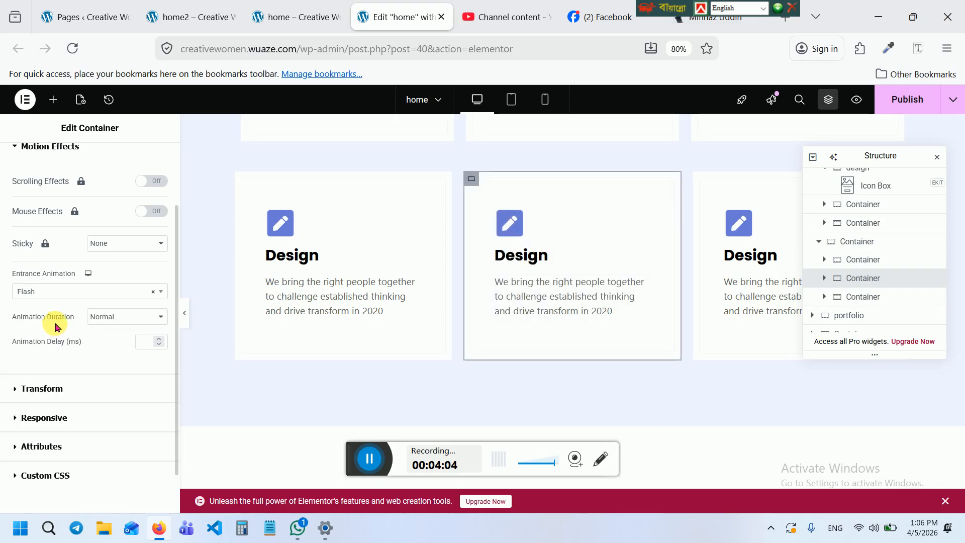
Try the Bounce and Rotate In Up Right entrance animations on the middle card container in the second service row
{"action": "left_click", "coordinate": [59, 294]}
{"action": "scroll", "coordinate": [65, 352], "scroll_direction": "up", "scroll_amount": 2}
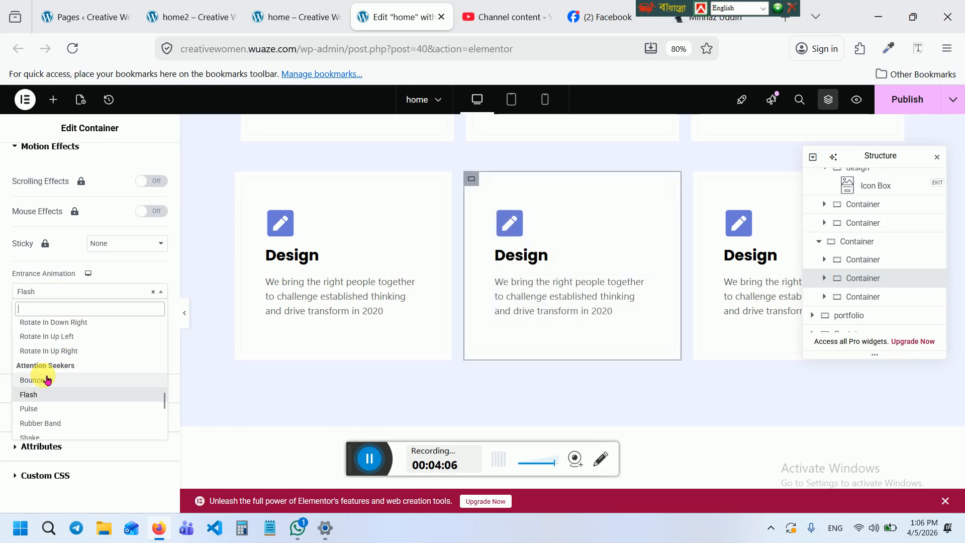
{"action": "left_click", "coordinate": [47, 378]}
{"action": "left_click", "coordinate": [59, 292]}
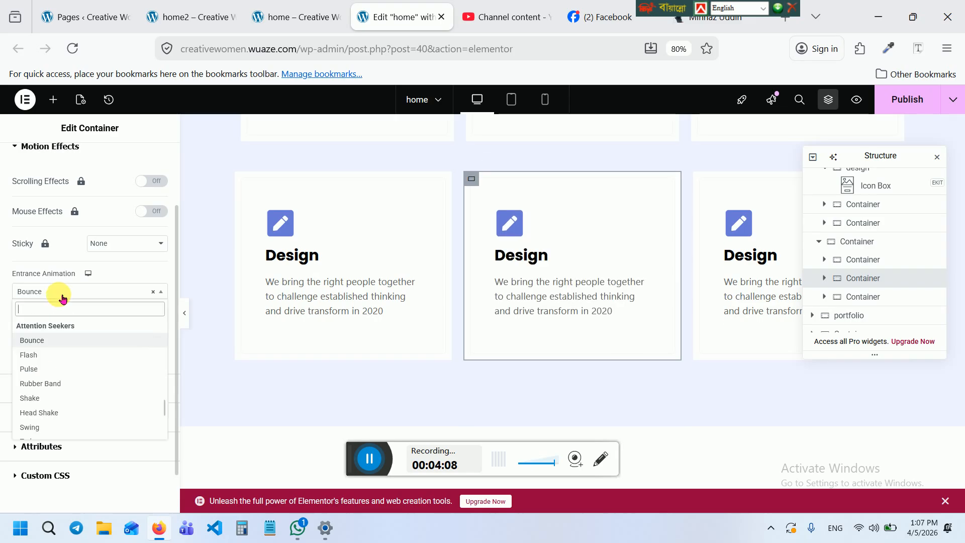
{"action": "scroll", "coordinate": [85, 340], "scroll_direction": "up", "scroll_amount": 2}
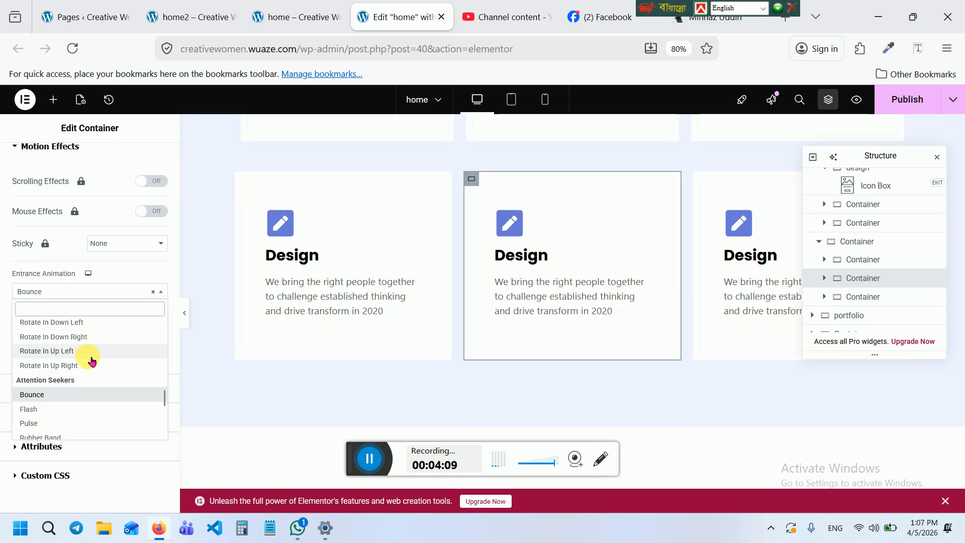
{"action": "left_click", "coordinate": [64, 365]}
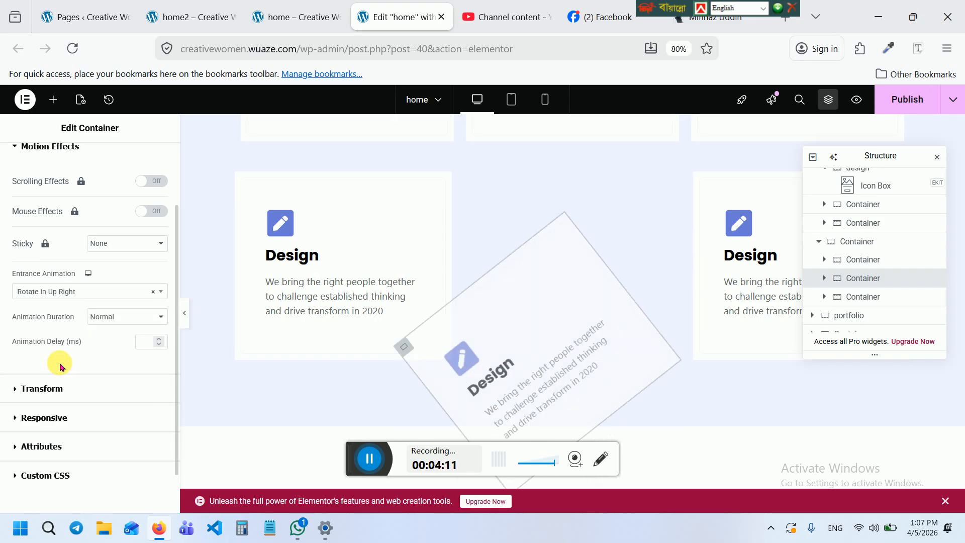
Set the entrance animation of the middle card container in the second service row to Rotate In Down Left
{"action": "left_click", "coordinate": [48, 297]}
{"action": "scroll", "coordinate": [95, 397], "scroll_direction": "up", "scroll_amount": 2}
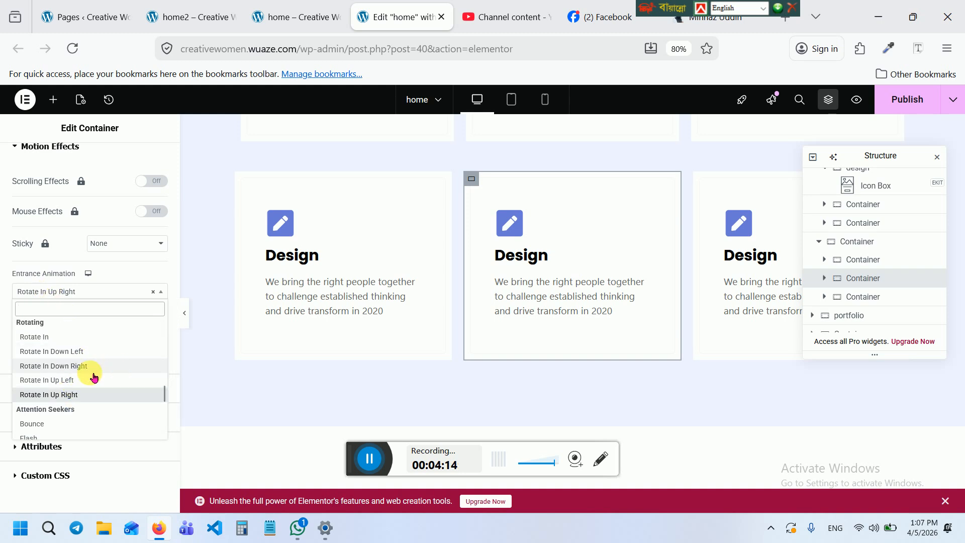
{"action": "left_click", "coordinate": [71, 352]}
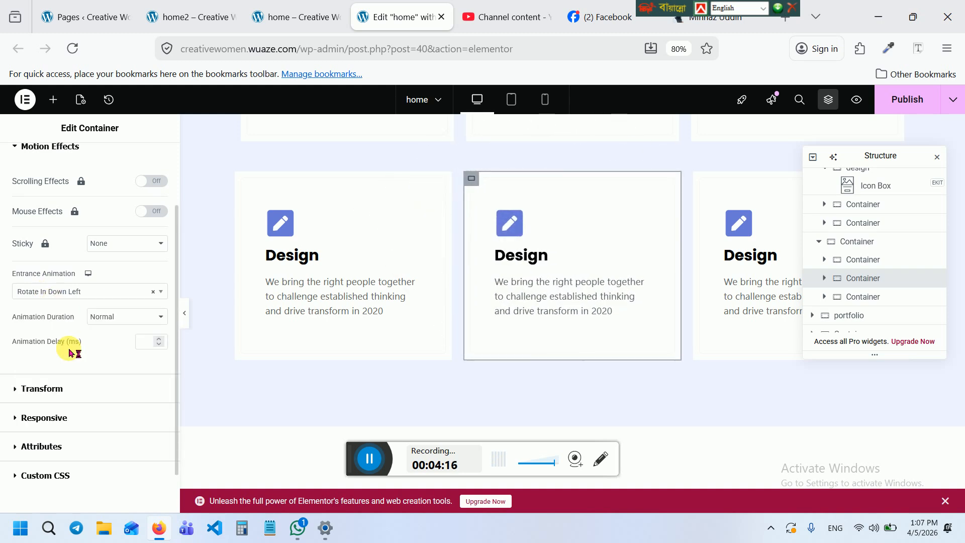
Apply the Zoom In Up entrance animation to the portfolio section's main container
{"action": "scroll", "coordinate": [654, 326], "scroll_direction": "up", "scroll_amount": 2}
{"action": "scroll", "coordinate": [558, 314], "scroll_direction": "down", "scroll_amount": 4}
{"action": "scroll", "coordinate": [543, 314], "scroll_direction": "down", "scroll_amount": 4}
{"action": "scroll", "coordinate": [442, 301], "scroll_direction": "up", "scroll_amount": 2}
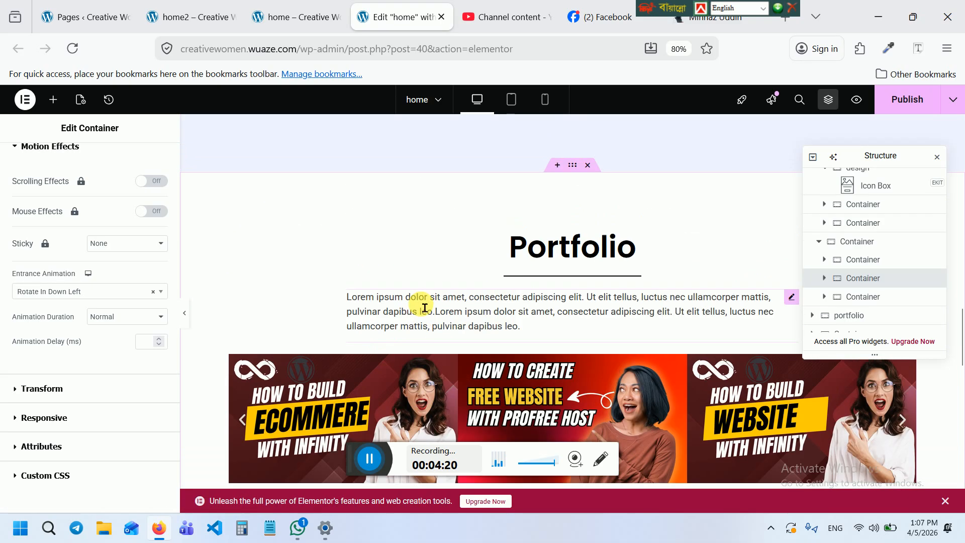
{"action": "left_click", "coordinate": [576, 173]}
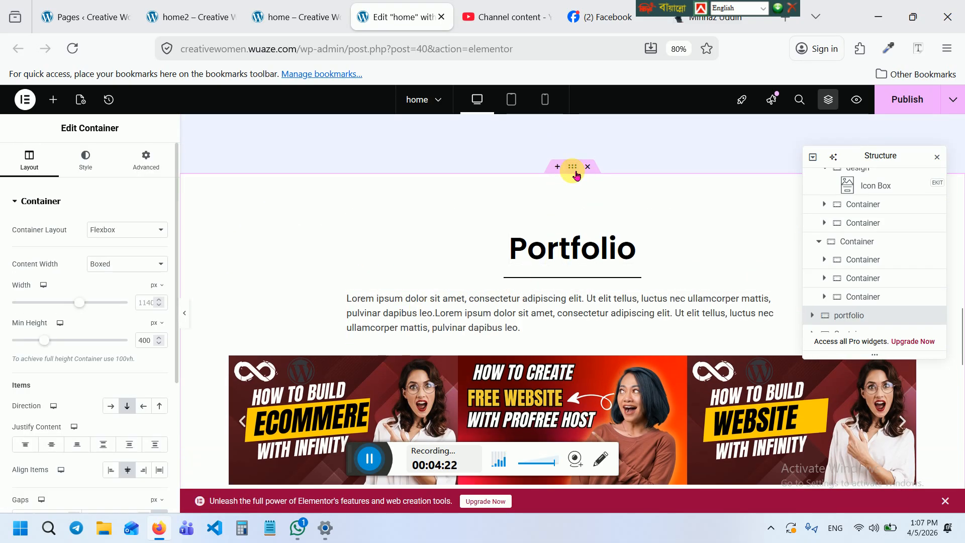
{"action": "left_click", "coordinate": [142, 167]}
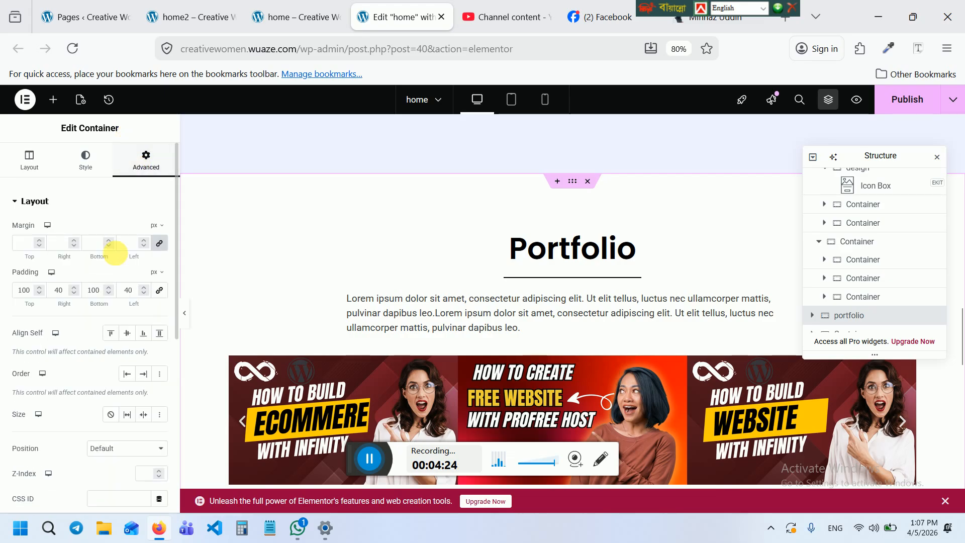
{"action": "scroll", "coordinate": [111, 302], "scroll_direction": "down", "scroll_amount": 10}
{"action": "left_click", "coordinate": [91, 308]}
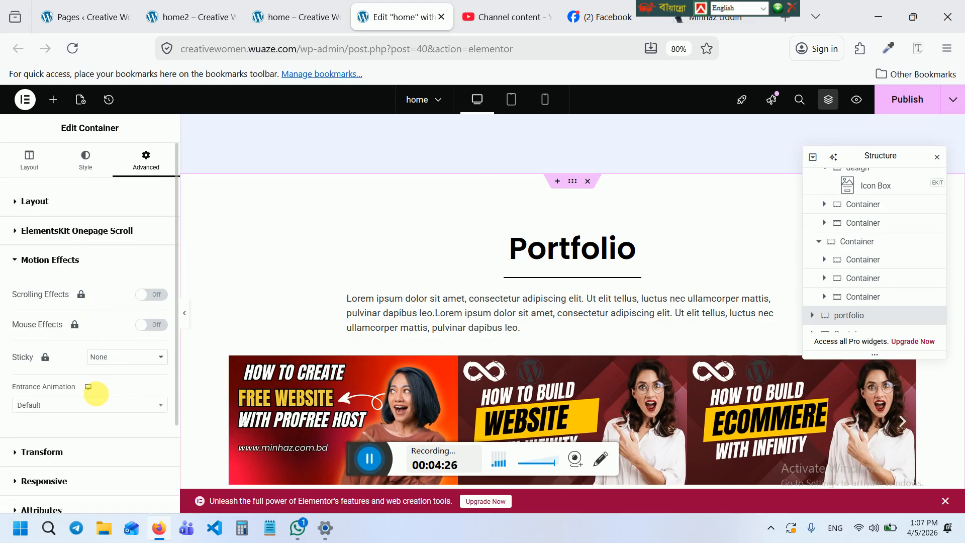
{"action": "left_click", "coordinate": [81, 405]}
{"action": "scroll", "coordinate": [100, 375], "scroll_direction": "down", "scroll_amount": 4}
{"action": "scroll", "coordinate": [103, 377], "scroll_direction": "down", "scroll_amount": 3}
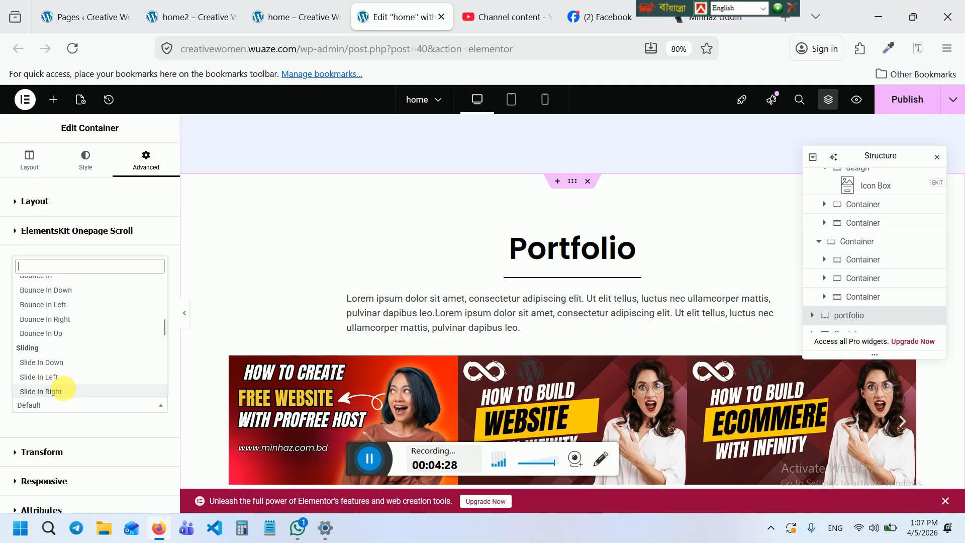
{"action": "scroll", "coordinate": [101, 367], "scroll_direction": "up", "scroll_amount": 4}
{"action": "scroll", "coordinate": [103, 356], "scroll_direction": "up", "scroll_amount": 1}
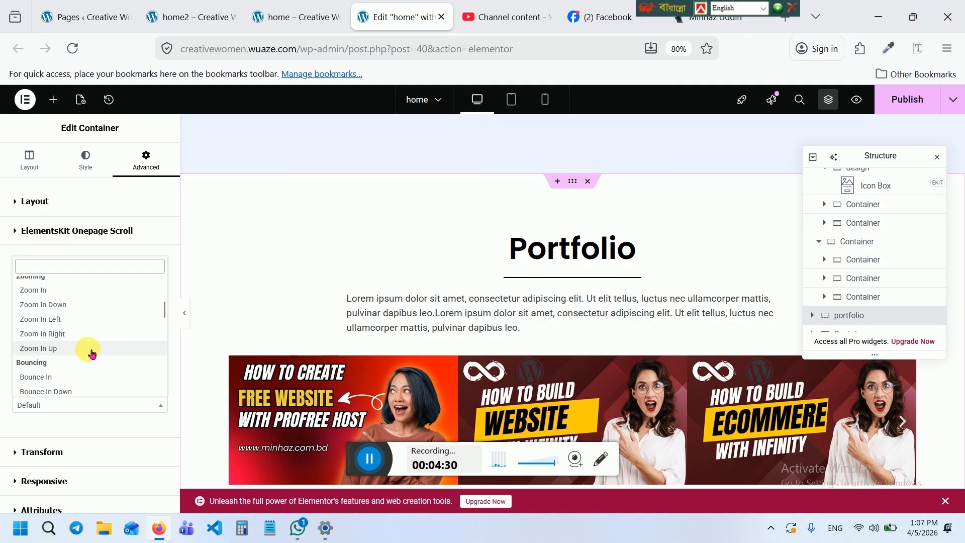
{"action": "left_click", "coordinate": [76, 349]}
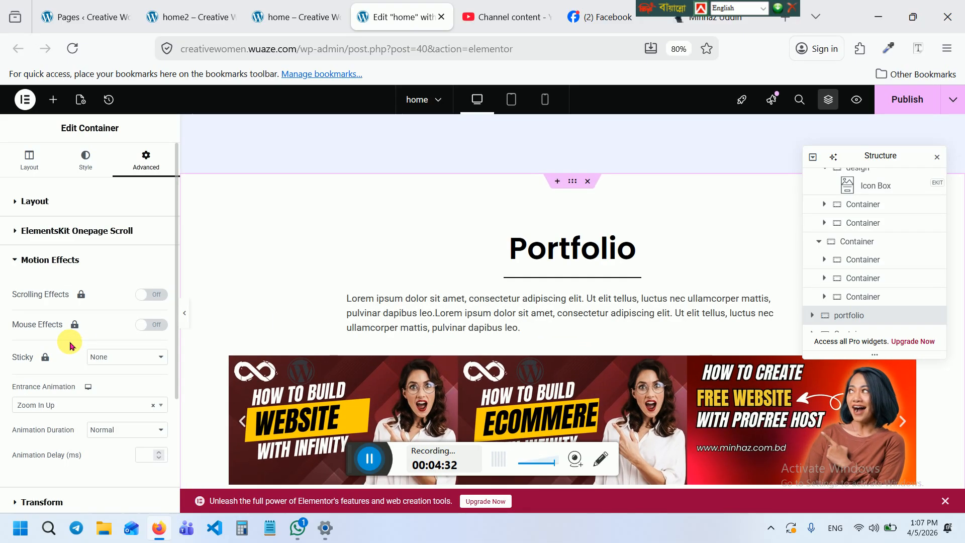
Publish the home page changes and look over the page from the Price section down to the footer
{"action": "scroll", "coordinate": [479, 362], "scroll_direction": "down", "scroll_amount": 10}
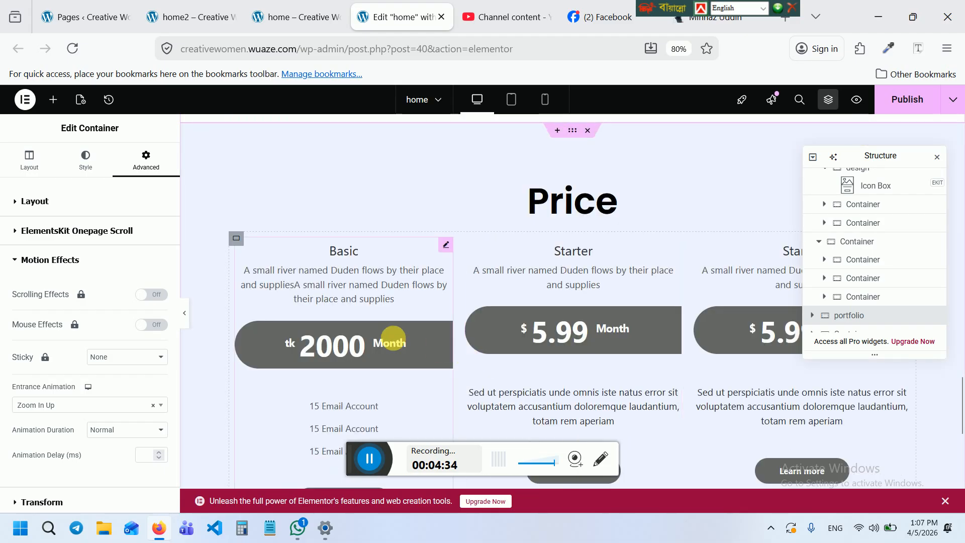
{"action": "scroll", "coordinate": [388, 340], "scroll_direction": "down", "scroll_amount": 3}
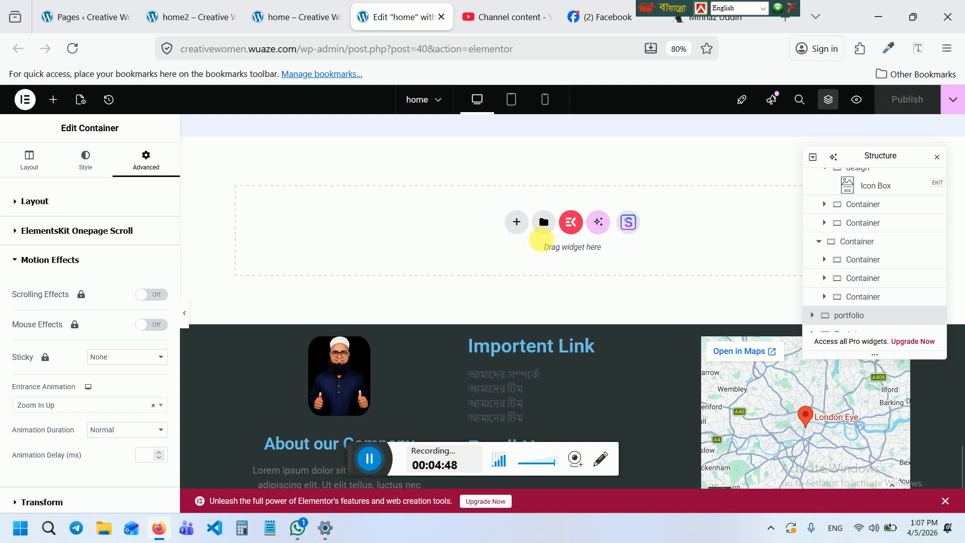
{"action": "left_click", "coordinate": [601, 217]}
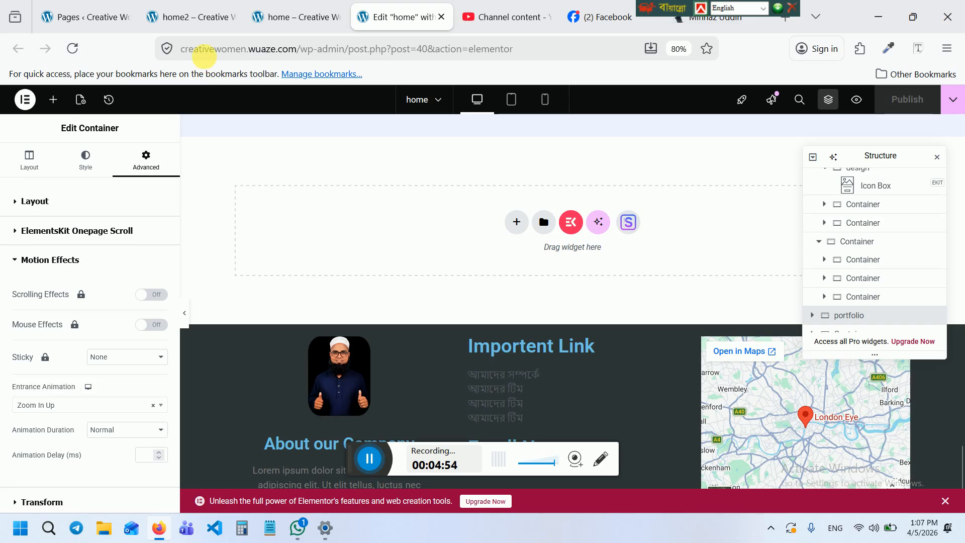
Open the home2 page for editing with Elementor in a new browser tab from the Pages list
{"action": "left_click", "coordinate": [87, 26]}
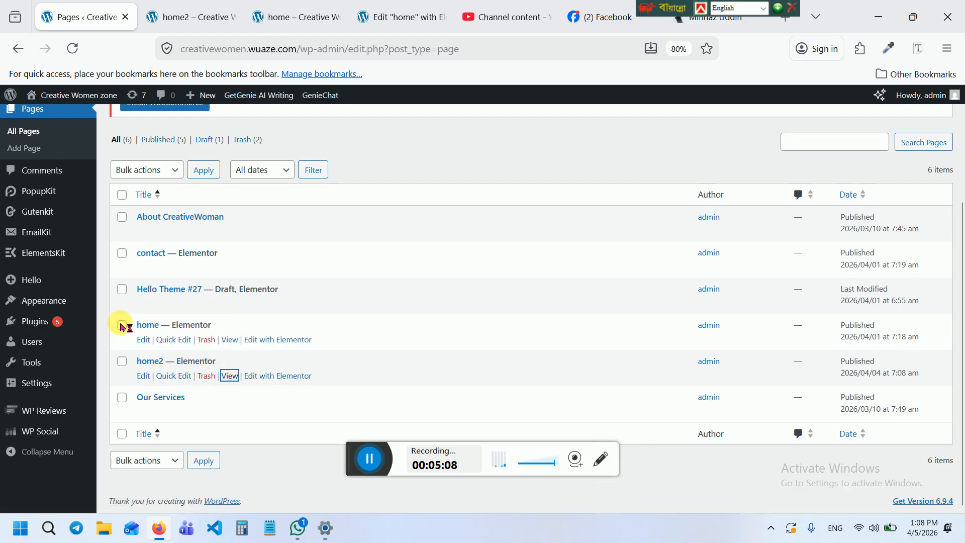
{"action": "scroll", "coordinate": [120, 296], "scroll_direction": "up", "scroll_amount": 3}
{"action": "scroll", "coordinate": [227, 347], "scroll_direction": "down", "scroll_amount": 3}
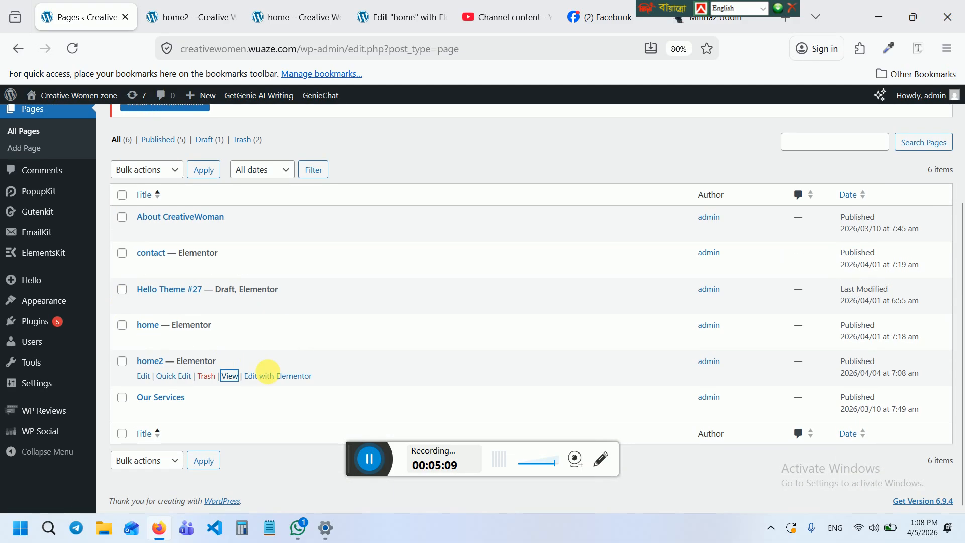
{"action": "right_click", "coordinate": [274, 374]}
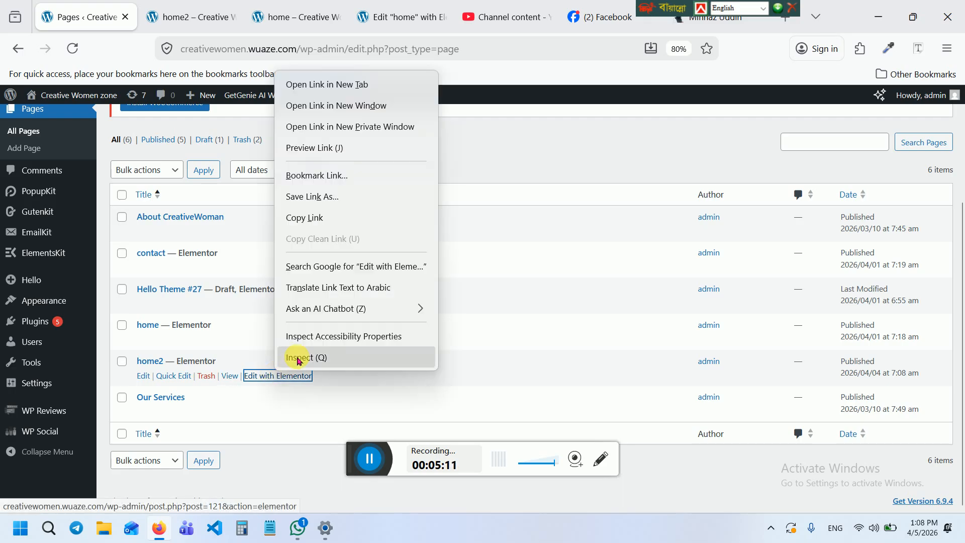
{"action": "left_click", "coordinate": [331, 84]}
{"action": "left_click", "coordinate": [175, 17]}
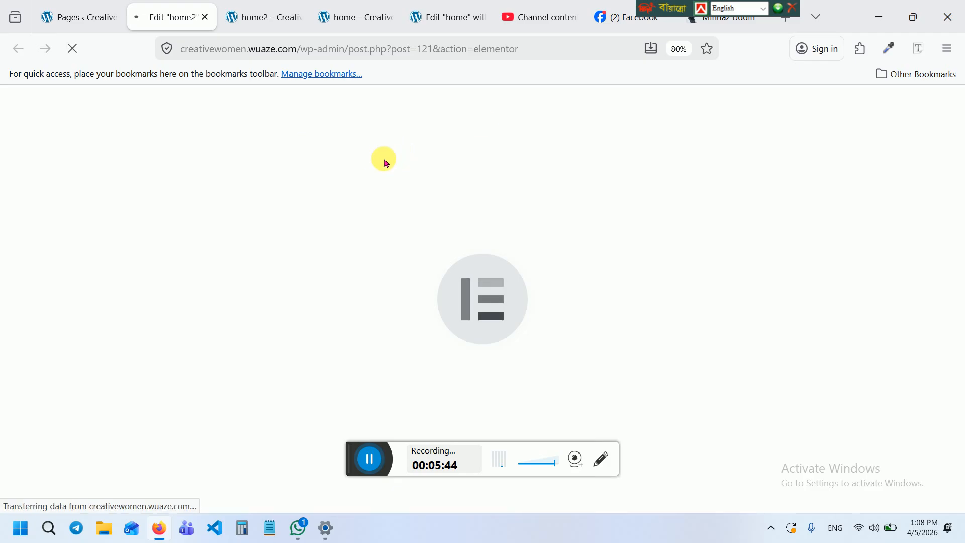
{"action": "left_click_drag", "start_coordinate": [664, 12], "coordinate": [804, 40]}
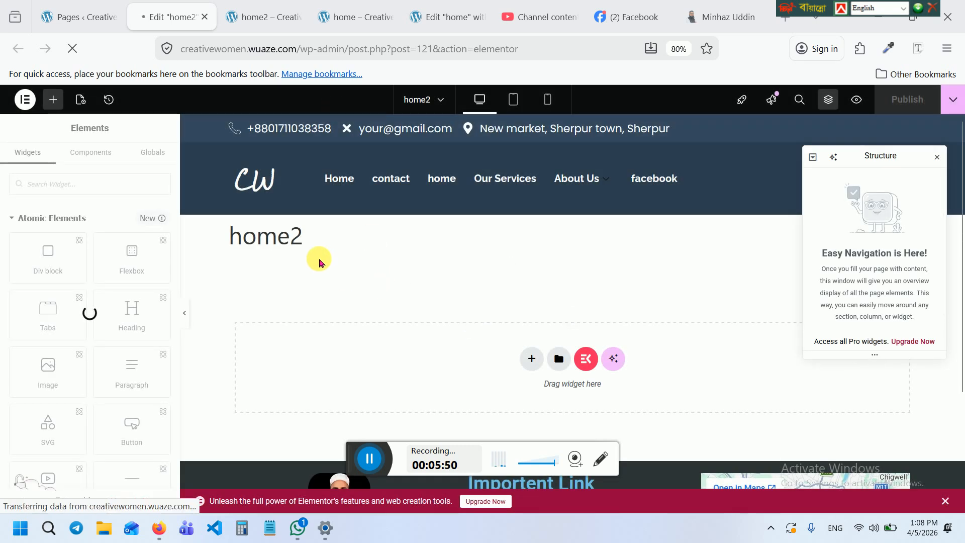
{"action": "scroll", "coordinate": [373, 276], "scroll_direction": "down", "scroll_amount": 3}
{"action": "scroll", "coordinate": [276, 256], "scroll_direction": "up", "scroll_amount": 2}
{"action": "scroll", "coordinate": [301, 257], "scroll_direction": "up", "scroll_amount": 1}
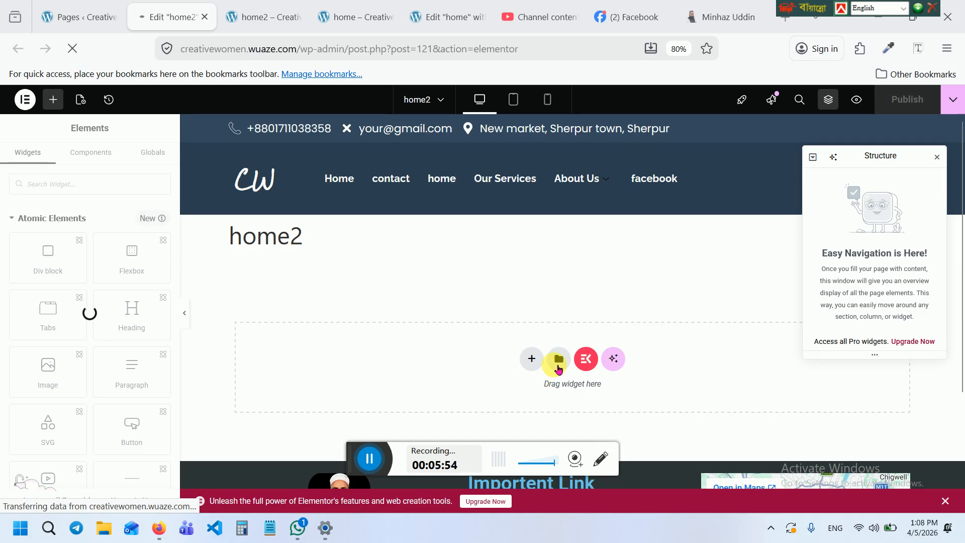
{"action": "scroll", "coordinate": [543, 358], "scroll_direction": "down", "scroll_amount": 3}
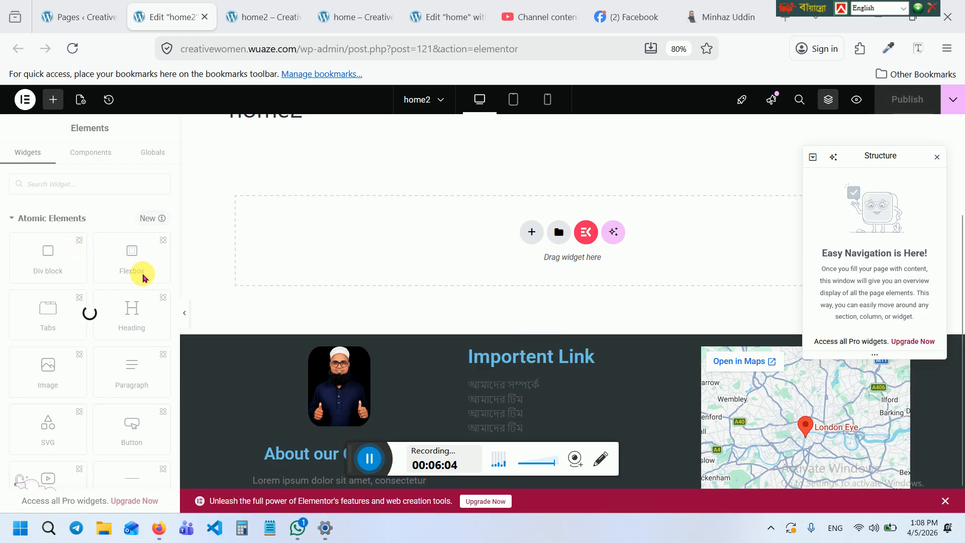
{"action": "scroll", "coordinate": [509, 273], "scroll_direction": "down", "scroll_amount": 1}
{"action": "scroll", "coordinate": [316, 256], "scroll_direction": "up", "scroll_amount": 3}
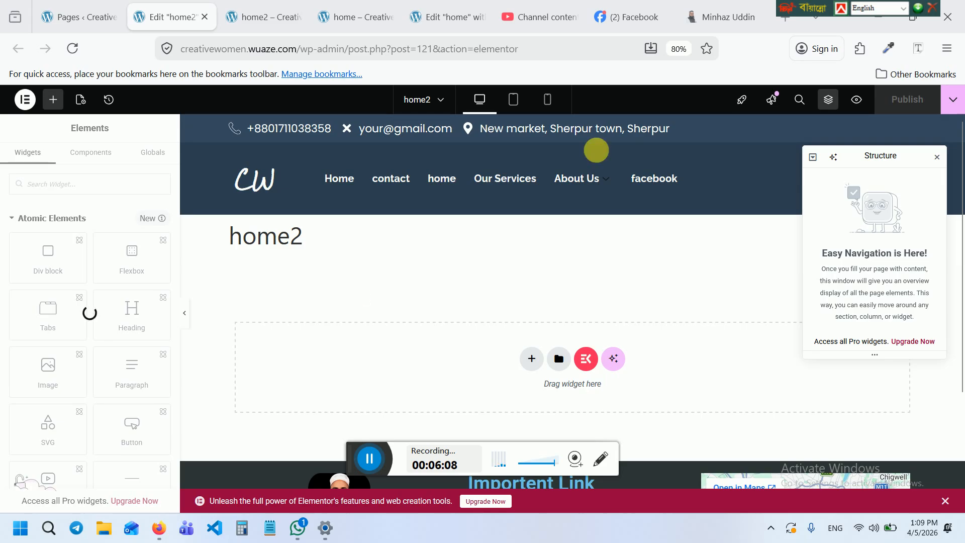
{"action": "left_click_drag", "start_coordinate": [791, 8], "coordinate": [648, 9]}
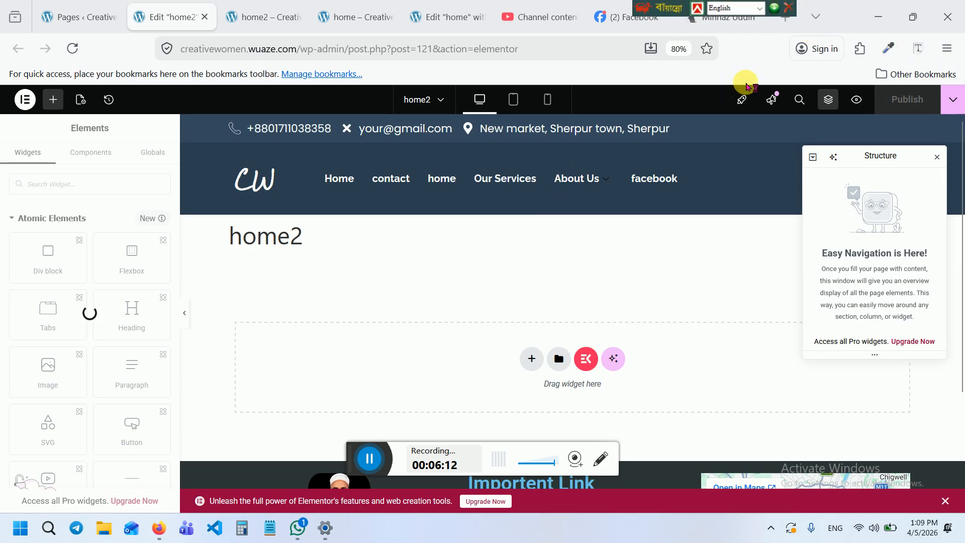
Look in the computer's Downloads folder for the Elementor Pro plugin zip, and return to the Firefox browser
{"action": "left_click", "coordinate": [878, 18]}
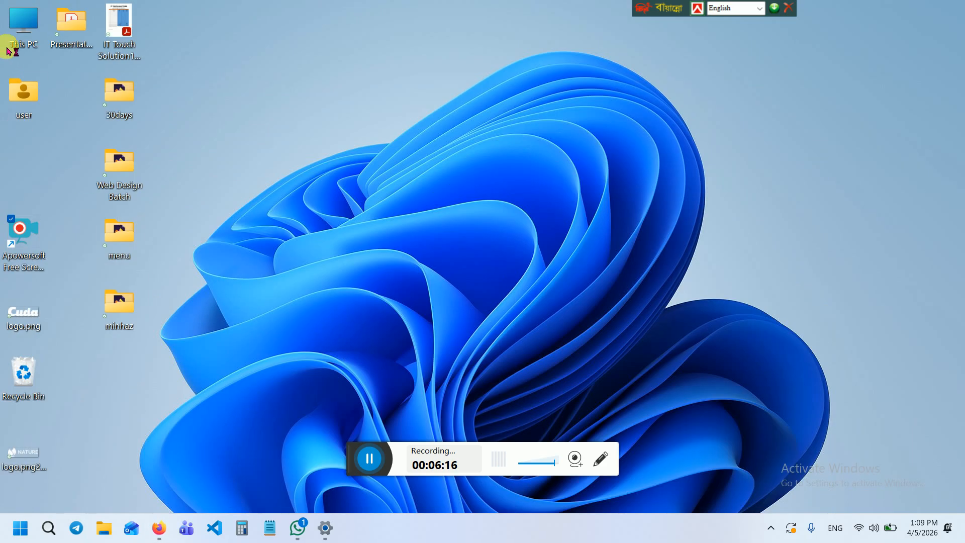
{"action": "double_click", "coordinate": [19, 32]}
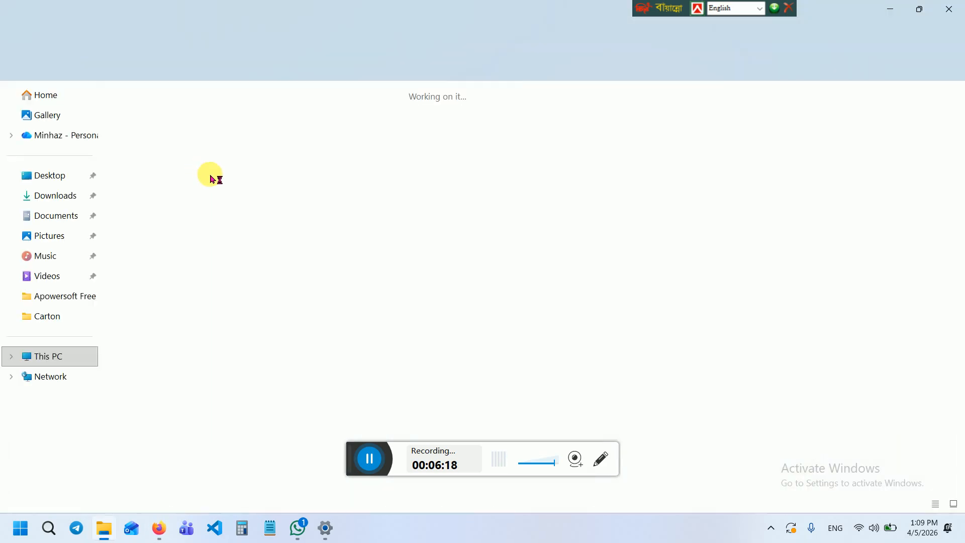
{"action": "left_click", "coordinate": [55, 199]}
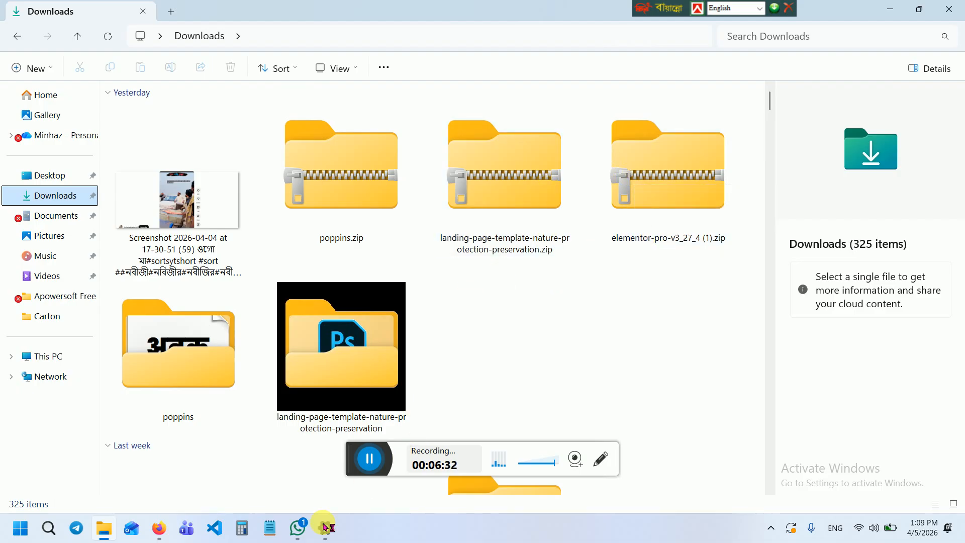
{"action": "left_click", "coordinate": [159, 528]}
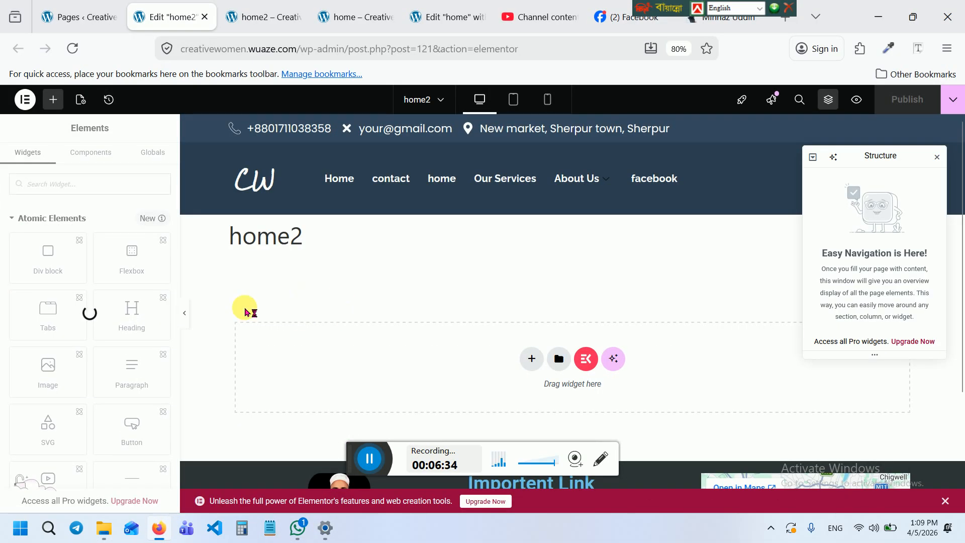
{"action": "left_click", "coordinate": [87, 25]}
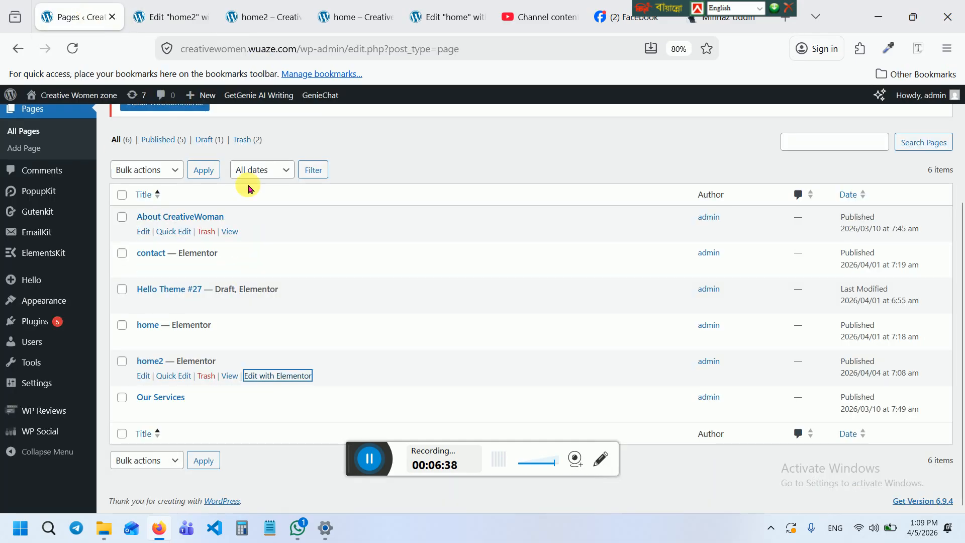
{"action": "left_click", "coordinate": [169, 25]}
{"action": "scroll", "coordinate": [404, 282], "scroll_direction": "down", "scroll_amount": 2}
{"action": "scroll", "coordinate": [432, 274], "scroll_direction": "up", "scroll_amount": 2}
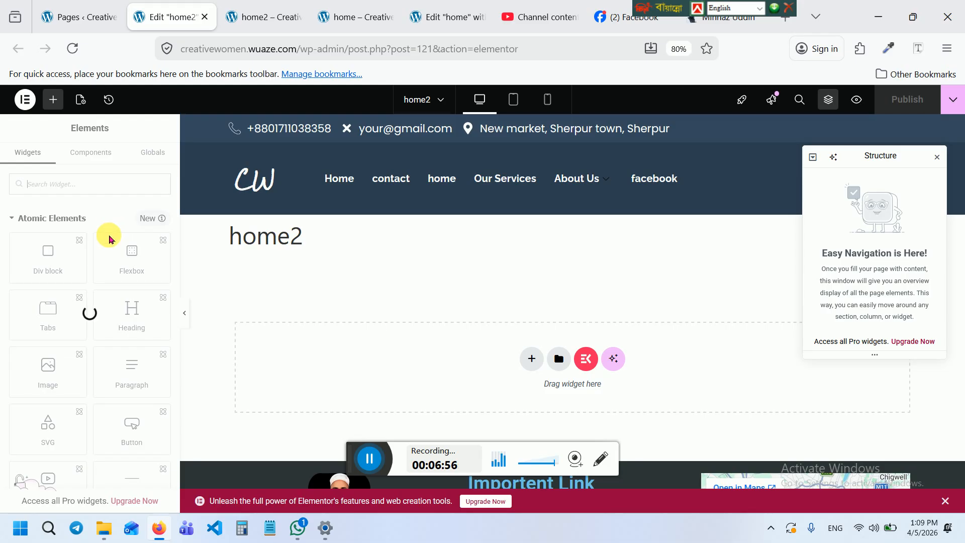
{"action": "scroll", "coordinate": [358, 276], "scroll_direction": "down", "scroll_amount": 3}
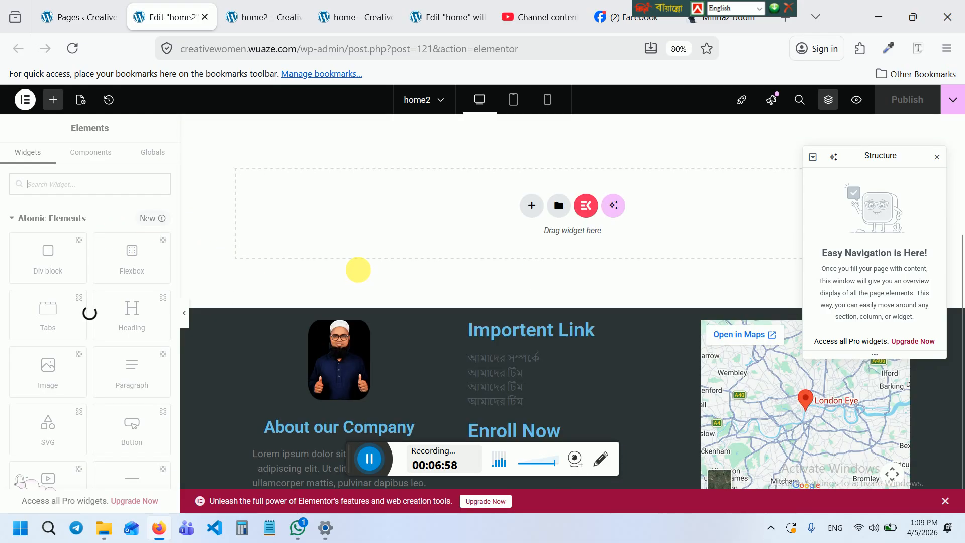
{"action": "scroll", "coordinate": [356, 272], "scroll_direction": "up", "scroll_amount": 3}
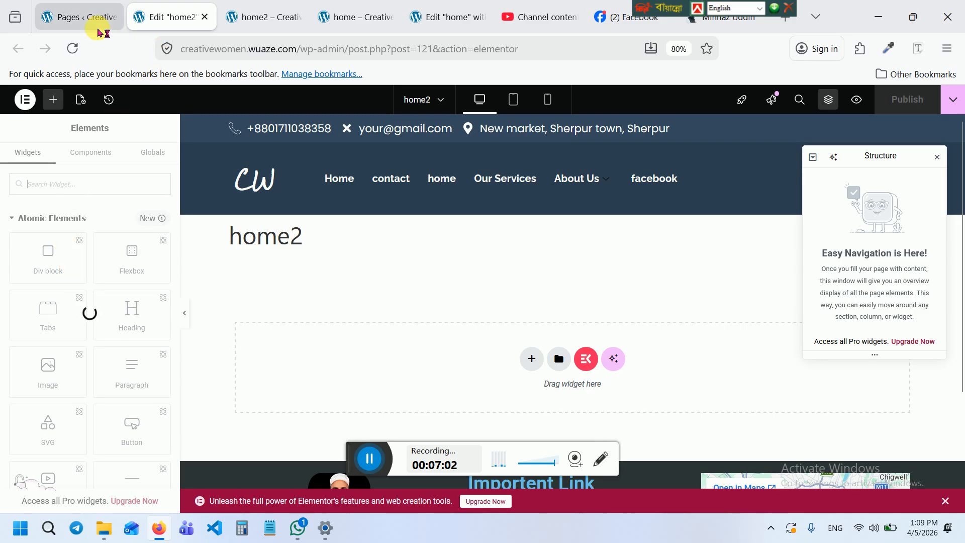
Go from the WordPress page list to the plugin management area and open the page for adding plugins
{"action": "left_click", "coordinate": [84, 20]}
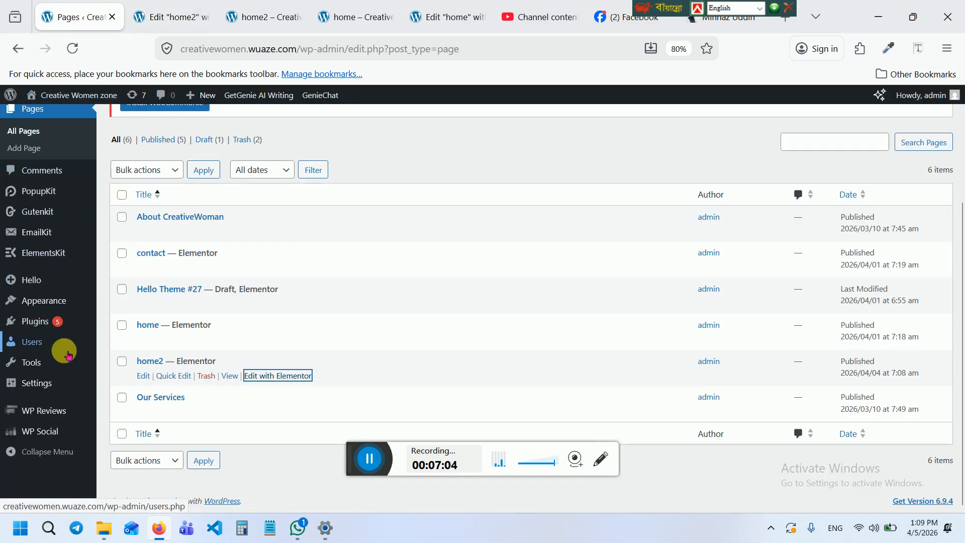
{"action": "left_click", "coordinate": [40, 318]}
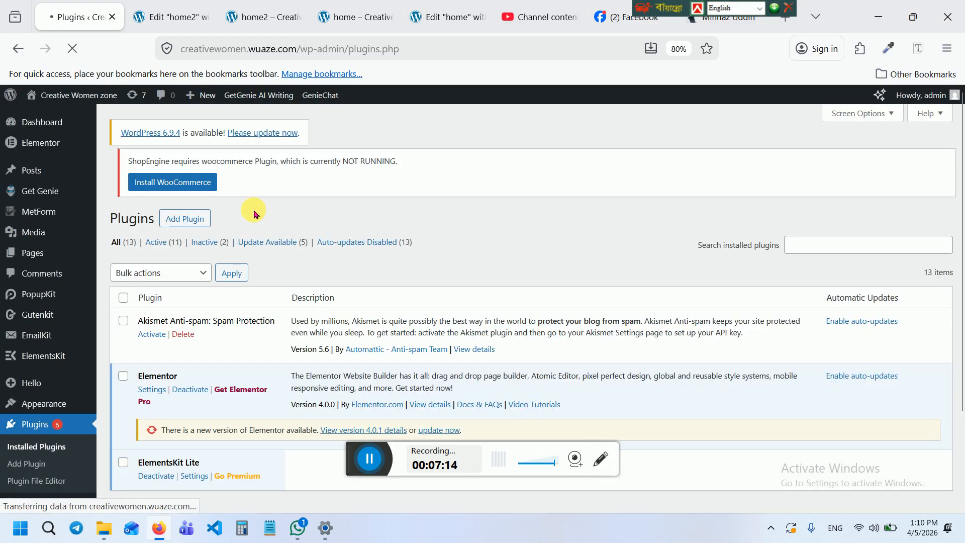
{"action": "left_click", "coordinate": [196, 219]}
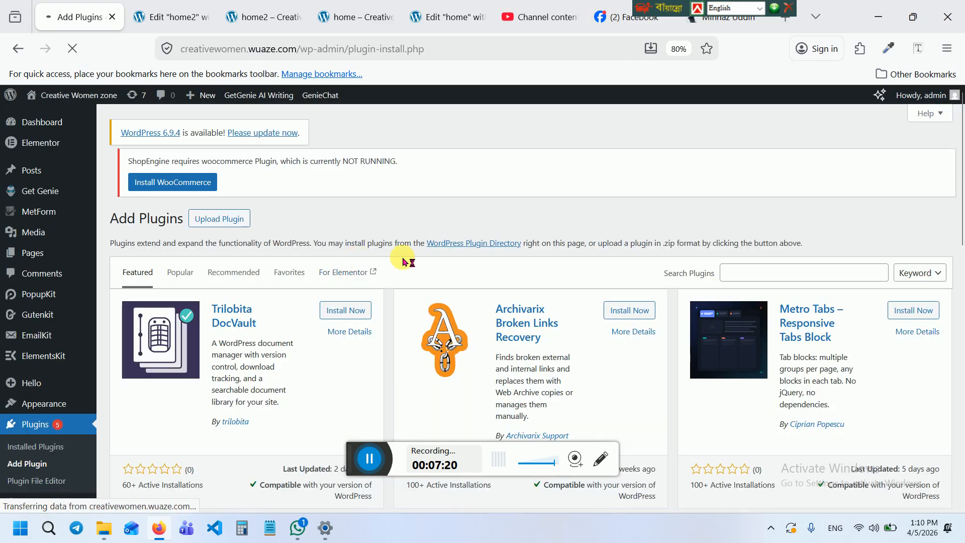
{"action": "left_click", "coordinate": [746, 277]}
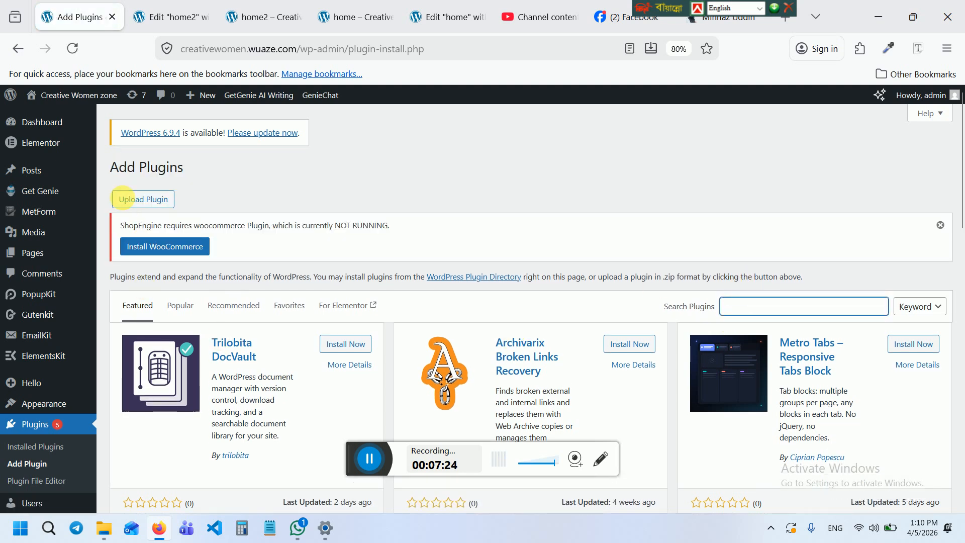
{"action": "scroll", "coordinate": [262, 357], "scroll_direction": "down", "scroll_amount": 5}
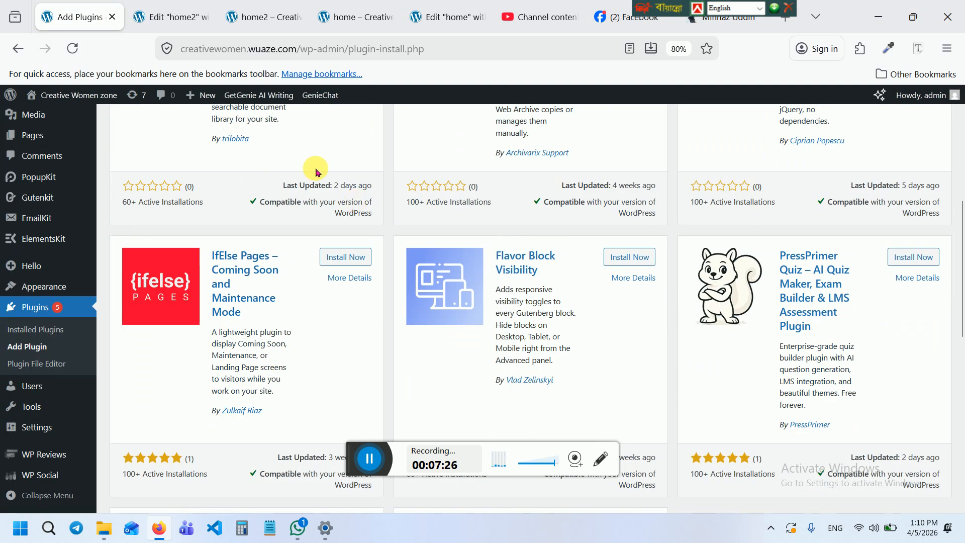
{"action": "scroll", "coordinate": [322, 191], "scroll_direction": "up", "scroll_amount": 4}
{"action": "scroll", "coordinate": [344, 208], "scroll_direction": "up", "scroll_amount": 2}
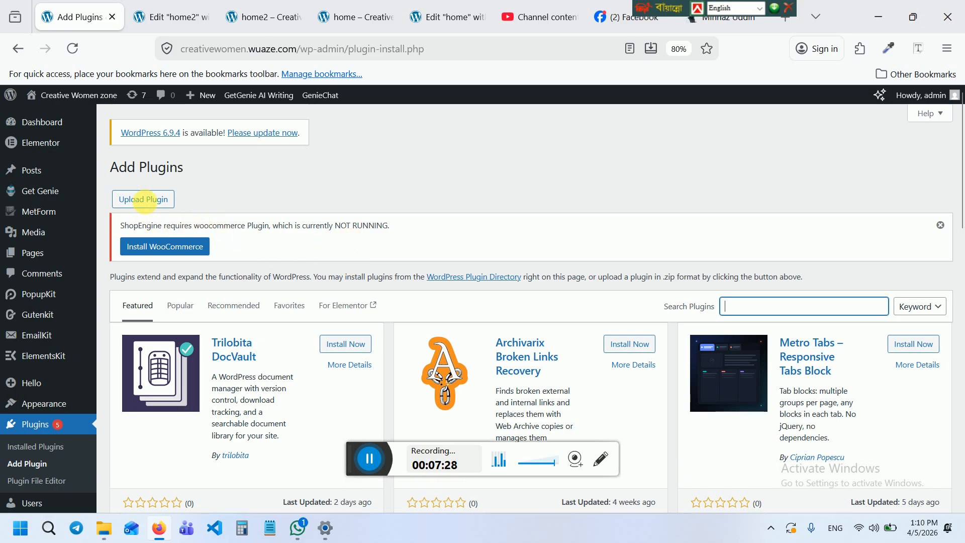
Upload elementor-pro-v3_27_4 (1).zip from the Downloads folder as a plugin and start its installation
{"action": "left_click", "coordinate": [149, 201]}
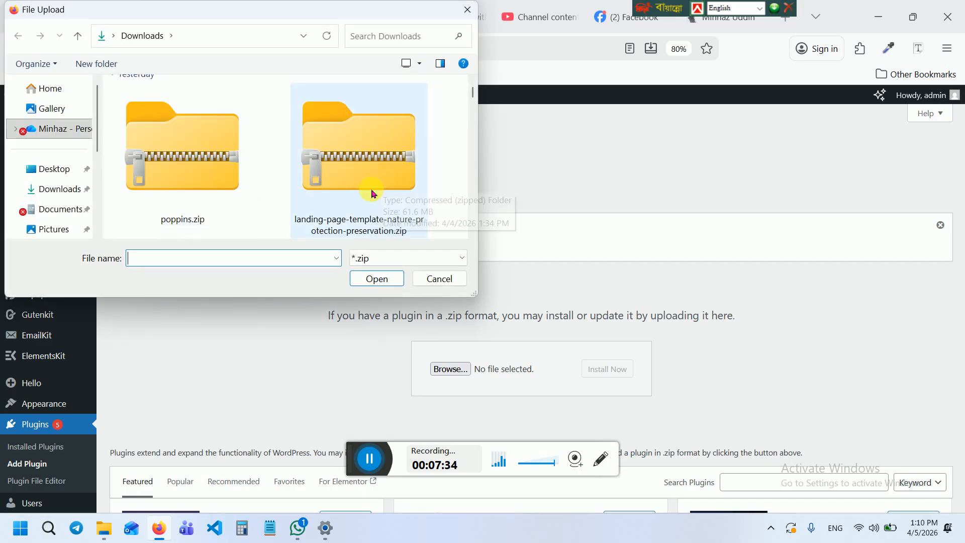
{"action": "scroll", "coordinate": [263, 200], "scroll_direction": "down", "scroll_amount": 2}
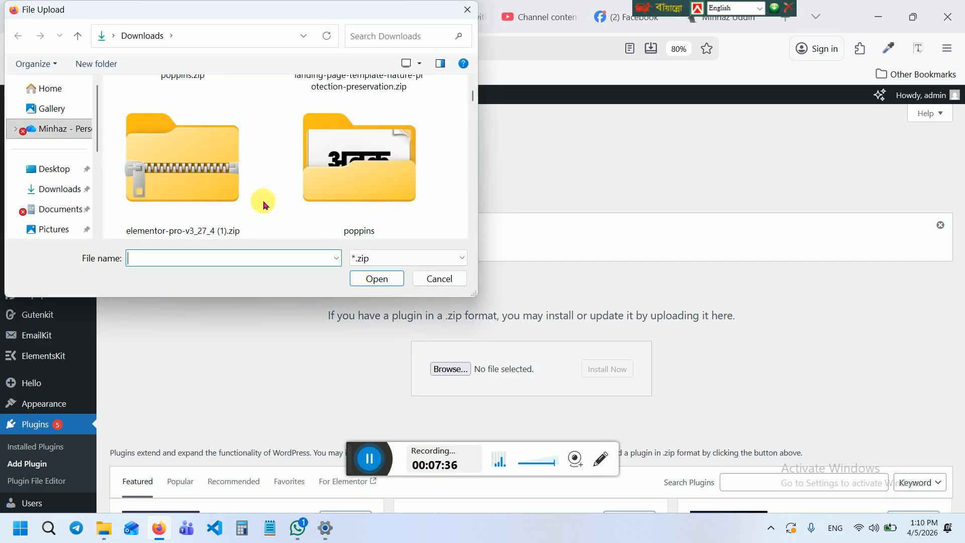
{"action": "left_click", "coordinate": [201, 193]}
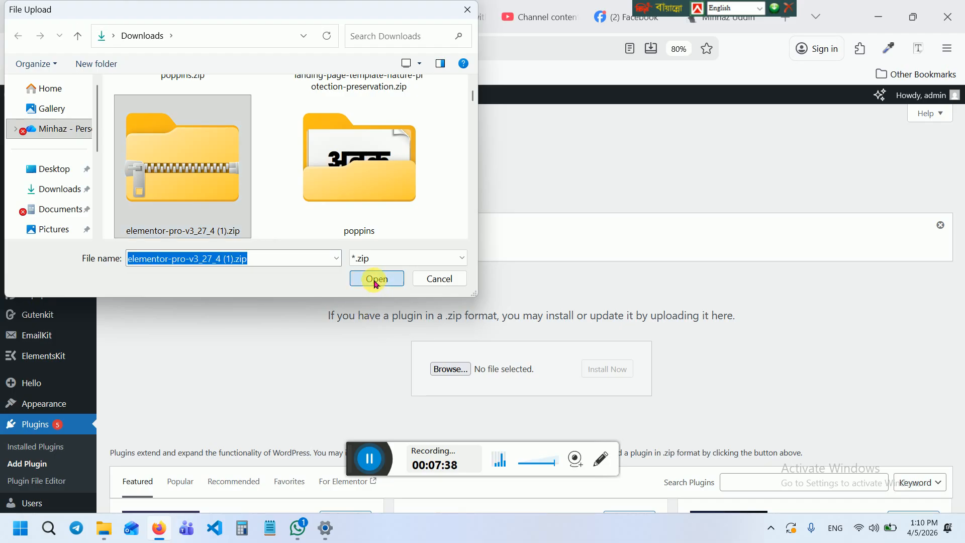
{"action": "left_click", "coordinate": [376, 279]}
{"action": "left_click", "coordinate": [611, 370]}
{"action": "scroll", "coordinate": [478, 302], "scroll_direction": "down", "scroll_amount": 3}
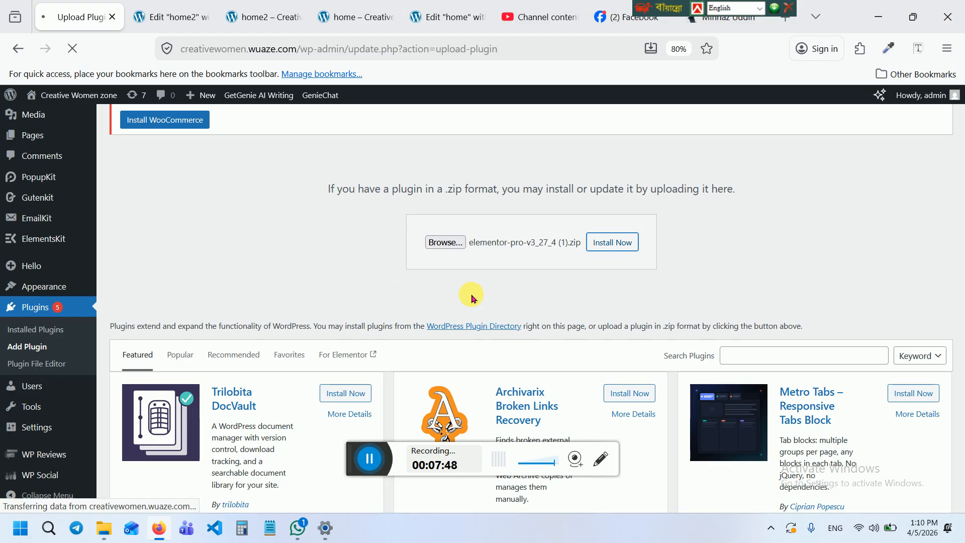
{"action": "left_click", "coordinate": [174, 20]}
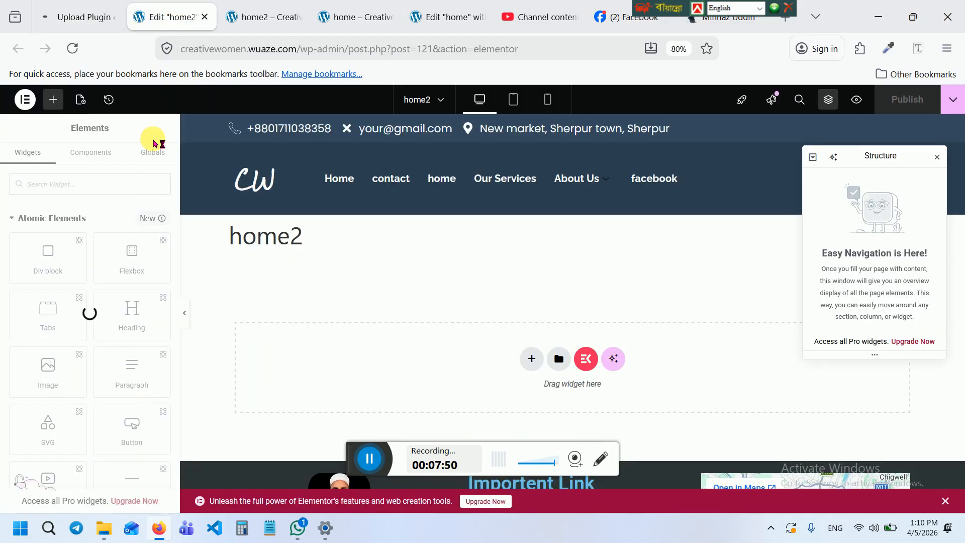
{"action": "left_click", "coordinate": [74, 17]}
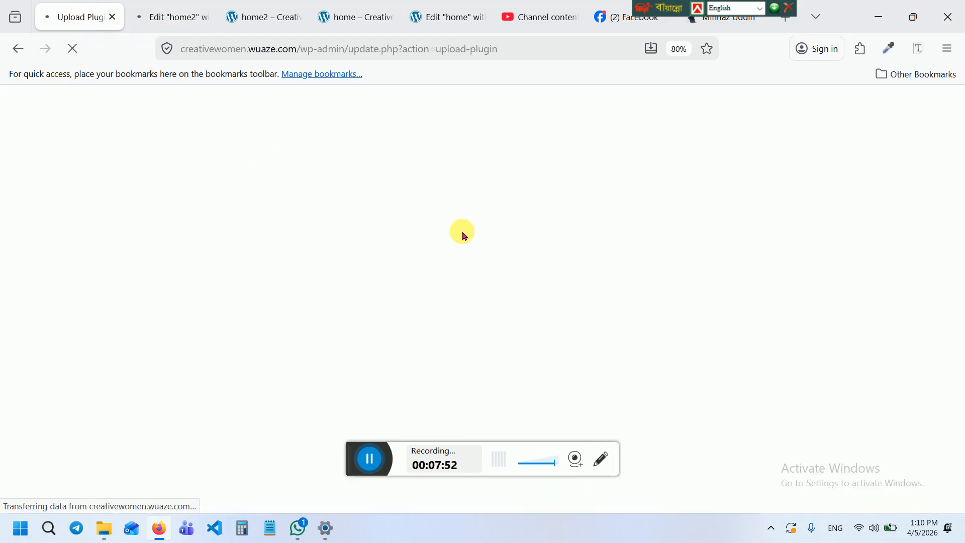
Dismiss the video processing notice in YouTube Studio and close the YouTube Studio, Facebook and personal profile browser tabs
{"action": "left_click", "coordinate": [542, 18]}
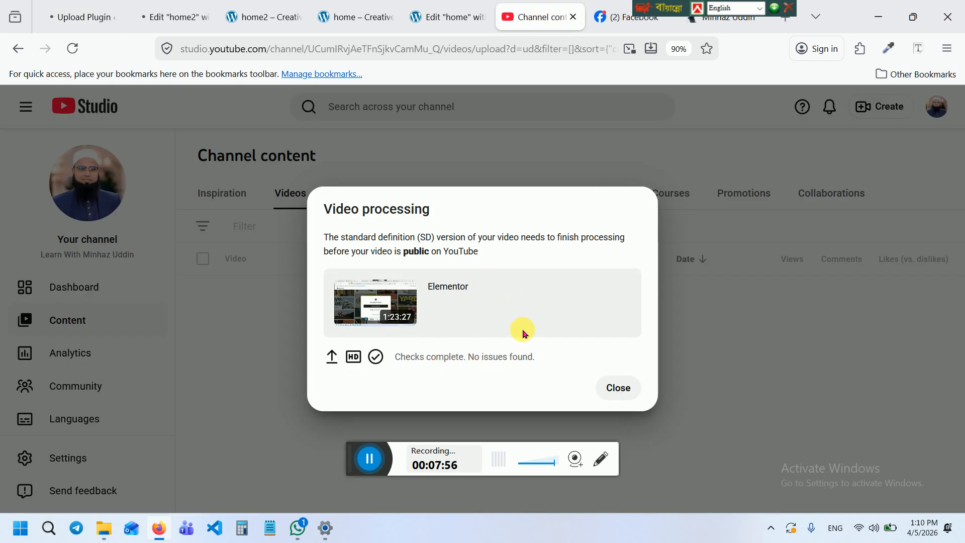
{"action": "left_click", "coordinate": [621, 391]}
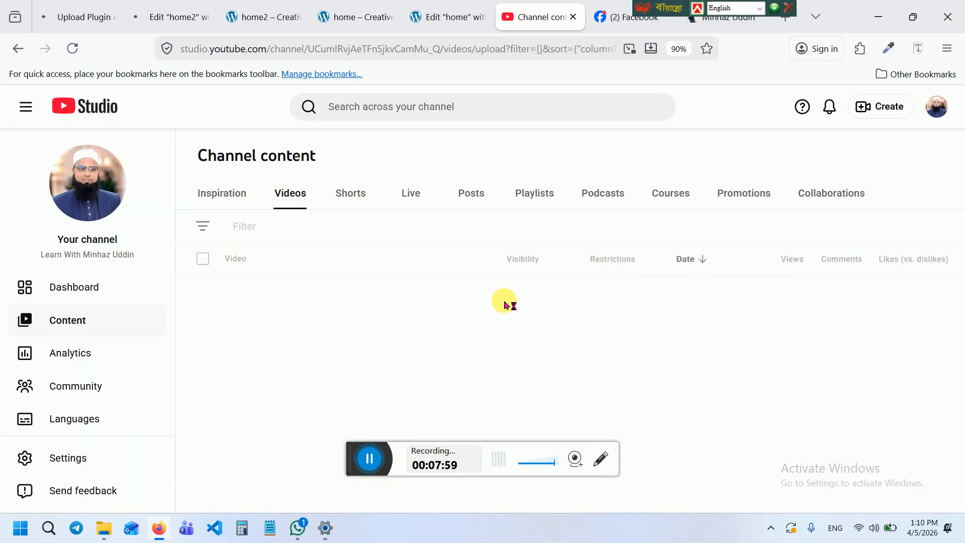
{"action": "left_click", "coordinate": [574, 18]}
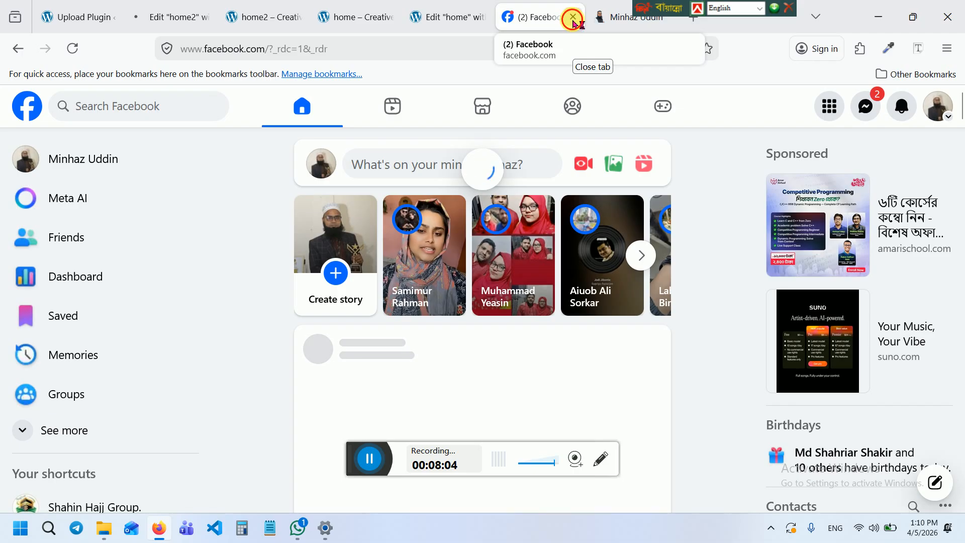
{"action": "left_click", "coordinate": [573, 18]}
{"action": "left_click", "coordinate": [574, 18]}
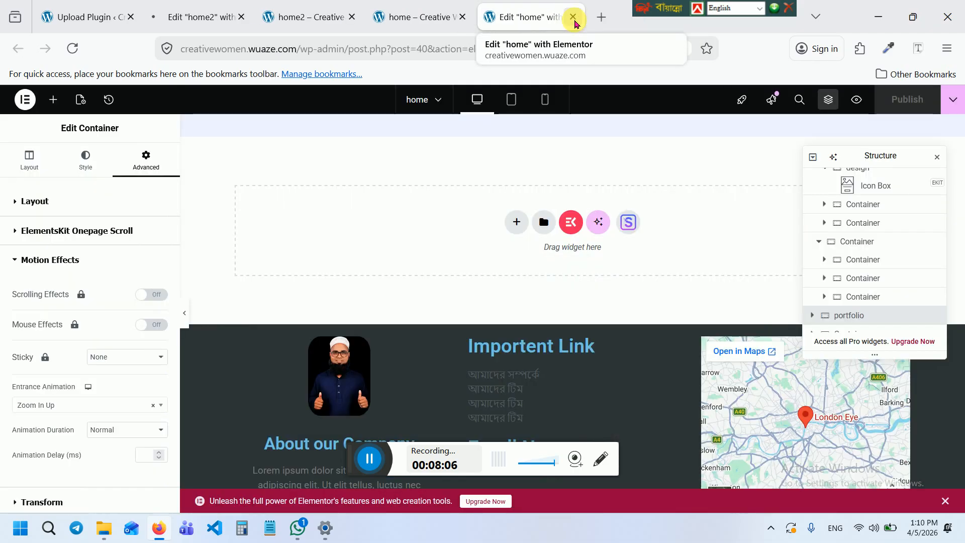
{"action": "scroll", "coordinate": [540, 209], "scroll_direction": "up", "scroll_amount": 2}
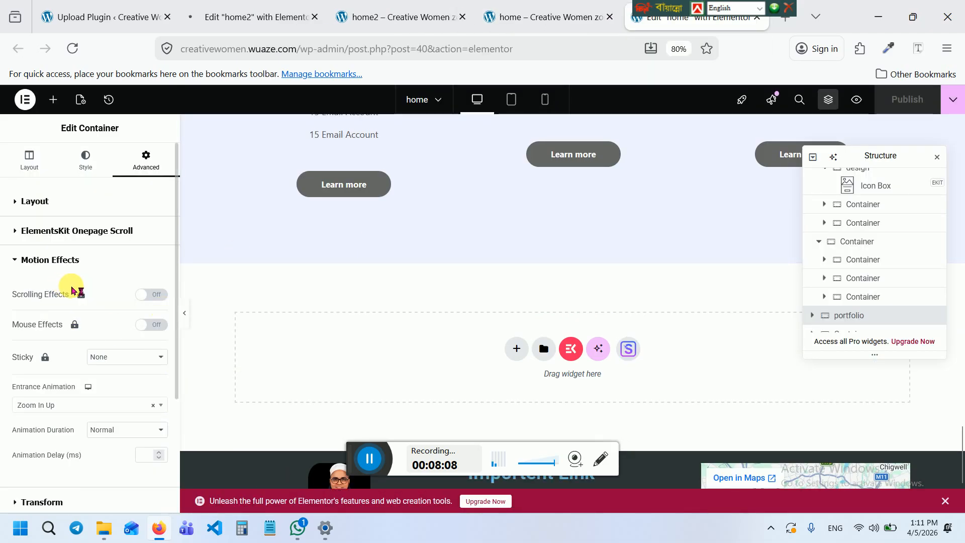
{"action": "scroll", "coordinate": [71, 286], "scroll_direction": "down", "scroll_amount": 3}
{"action": "scroll", "coordinate": [478, 230], "scroll_direction": "up", "scroll_amount": 5}
{"action": "scroll", "coordinate": [478, 231], "scroll_direction": "down", "scroll_amount": 5}
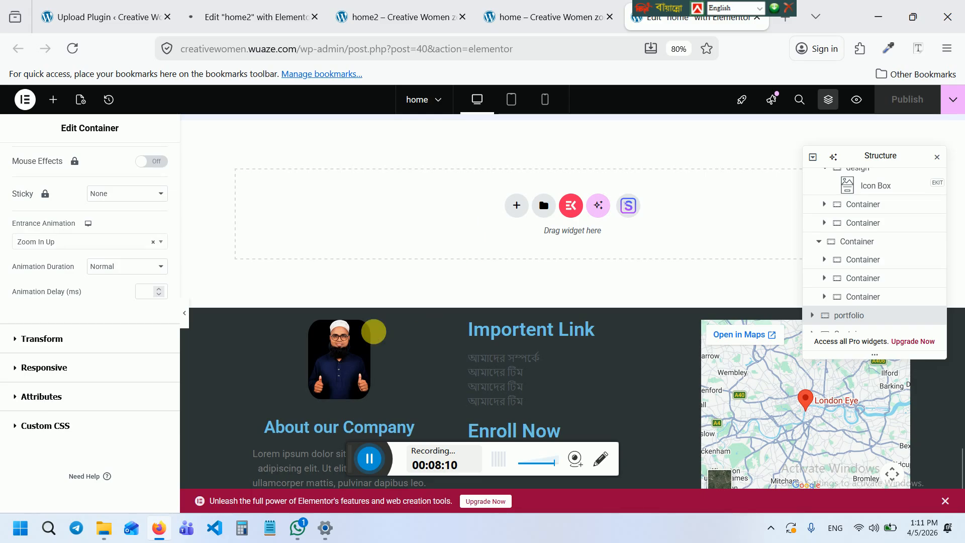
{"action": "left_click", "coordinate": [402, 16]}
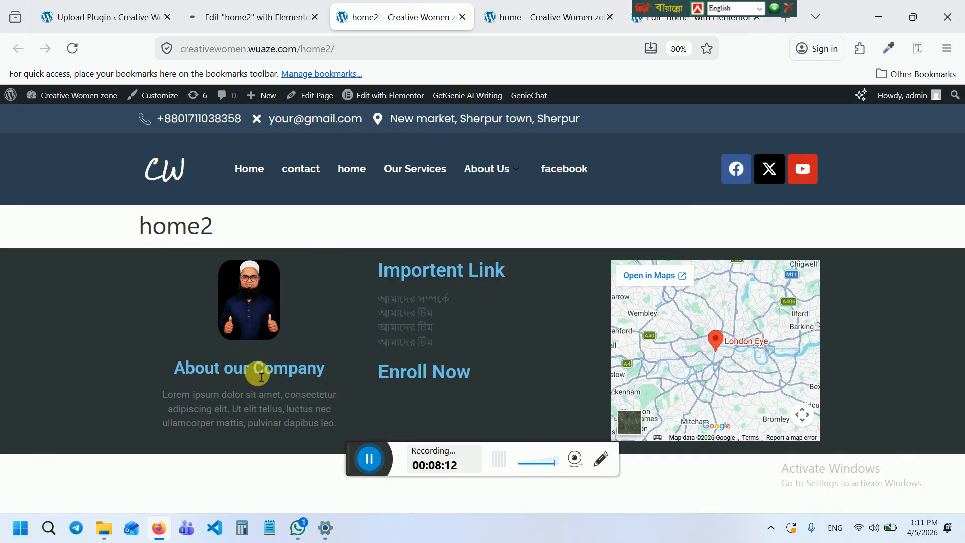
{"action": "left_click", "coordinate": [251, 16]}
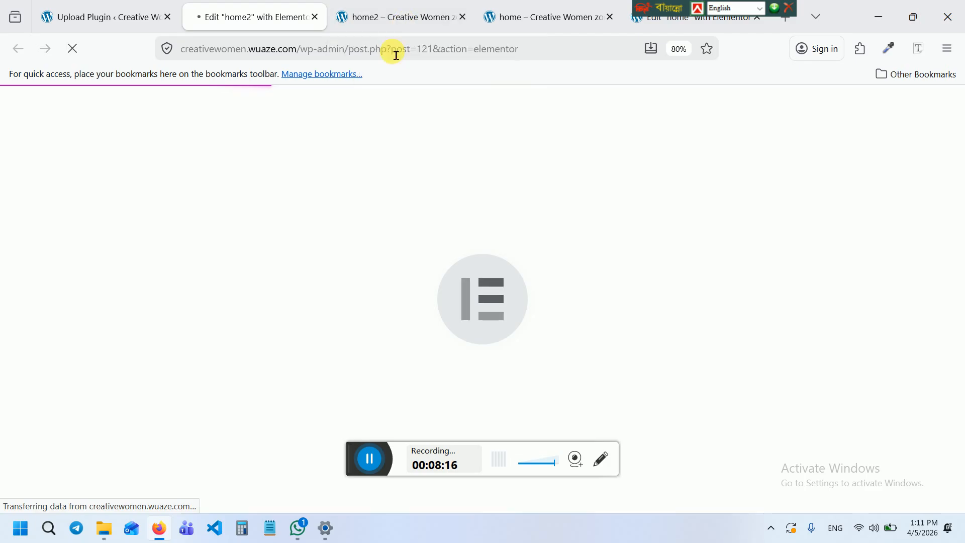
{"action": "left_click", "coordinate": [390, 18]}
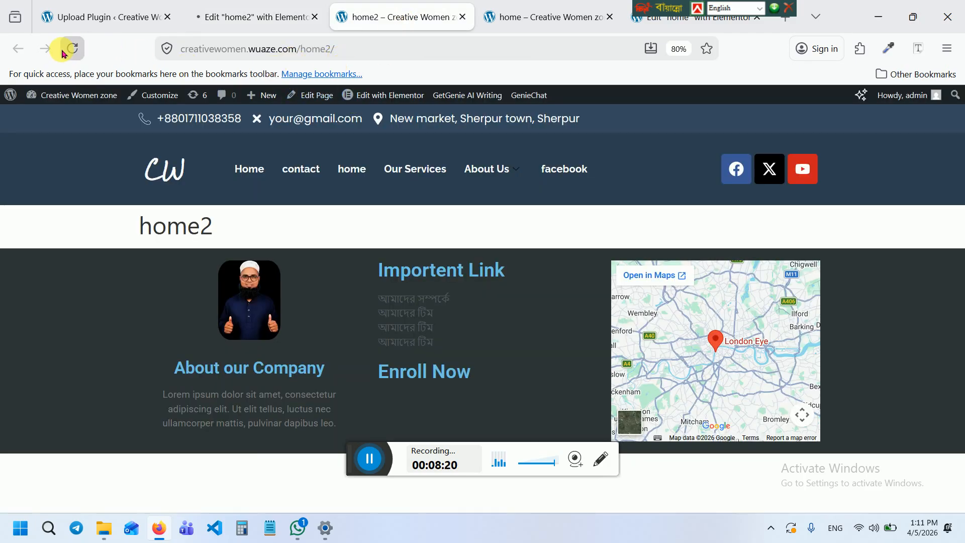
{"action": "left_click", "coordinate": [260, 23]}
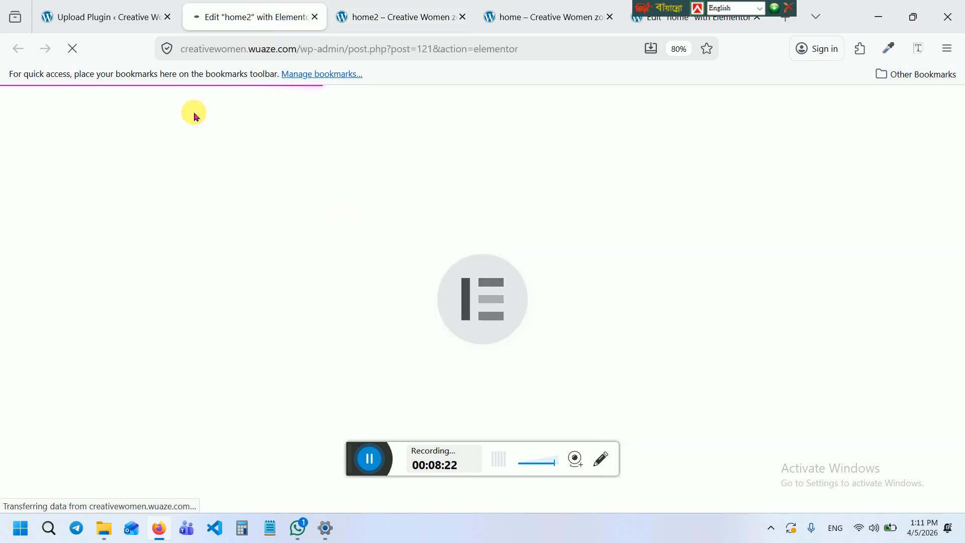
Activate the newly installed Elementor Pro plugin and check its entry in the list of installed plugins
{"action": "left_click", "coordinate": [100, 21]}
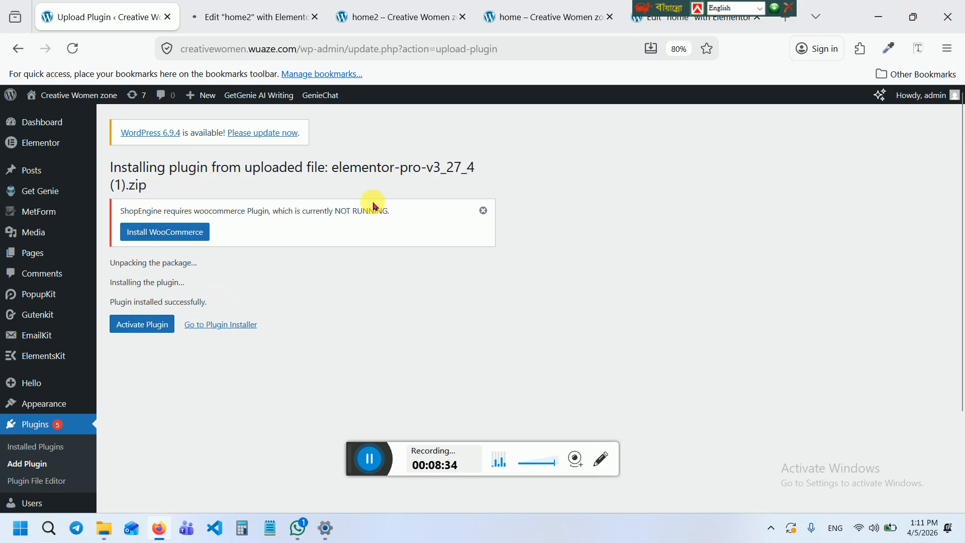
{"action": "left_click", "coordinate": [143, 325]}
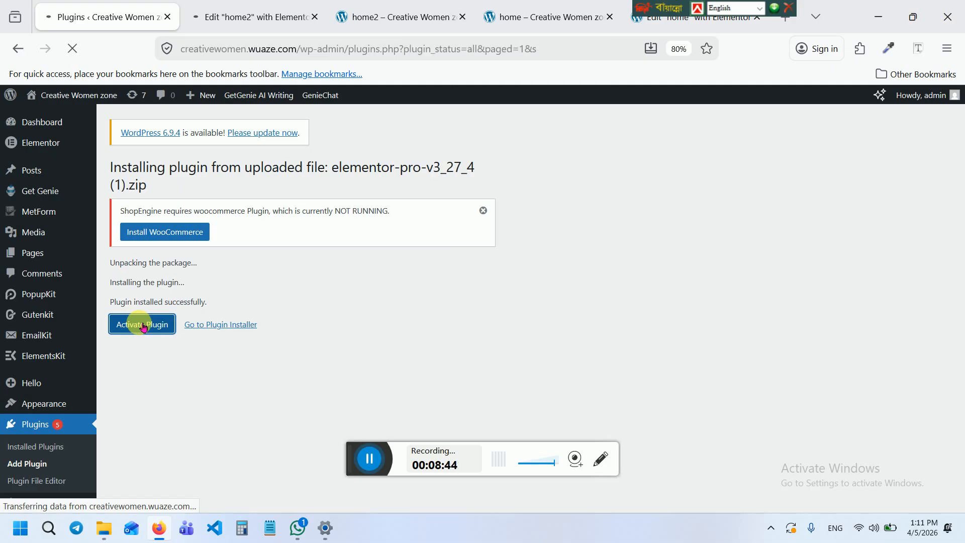
{"action": "scroll", "coordinate": [230, 337], "scroll_direction": "down", "scroll_amount": 8}
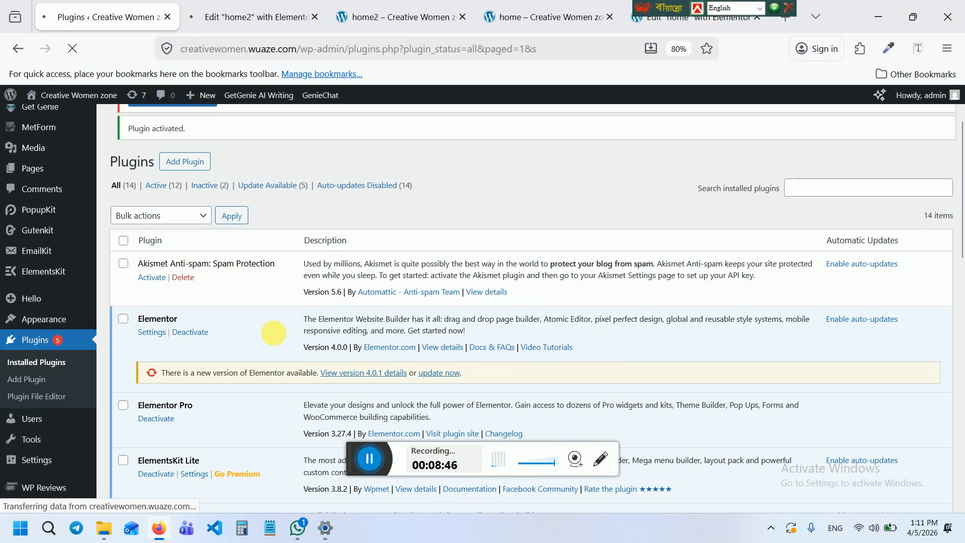
{"action": "scroll", "coordinate": [209, 394], "scroll_direction": "up", "scroll_amount": 5}
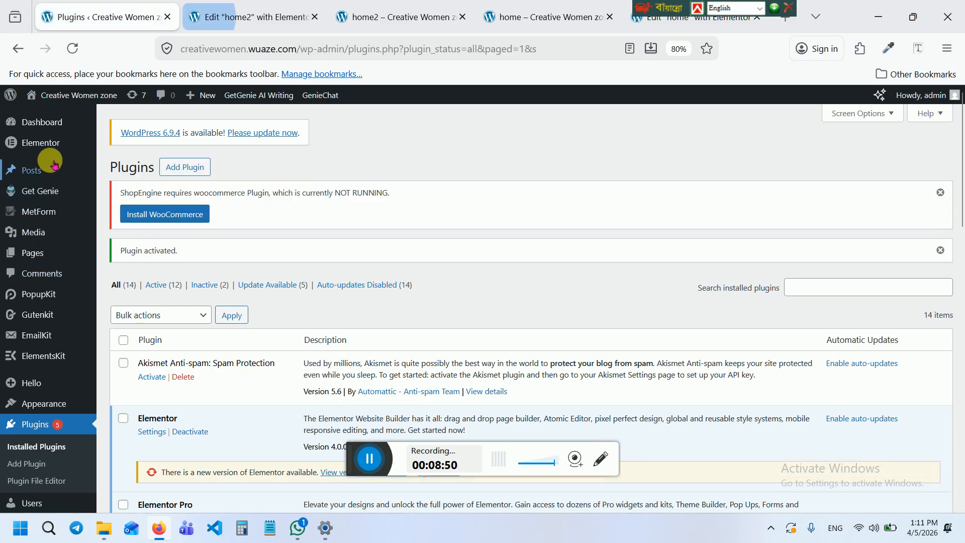
{"action": "scroll", "coordinate": [47, 278], "scroll_direction": "down", "scroll_amount": 1}
{"action": "scroll", "coordinate": [80, 392], "scroll_direction": "down", "scroll_amount": 5}
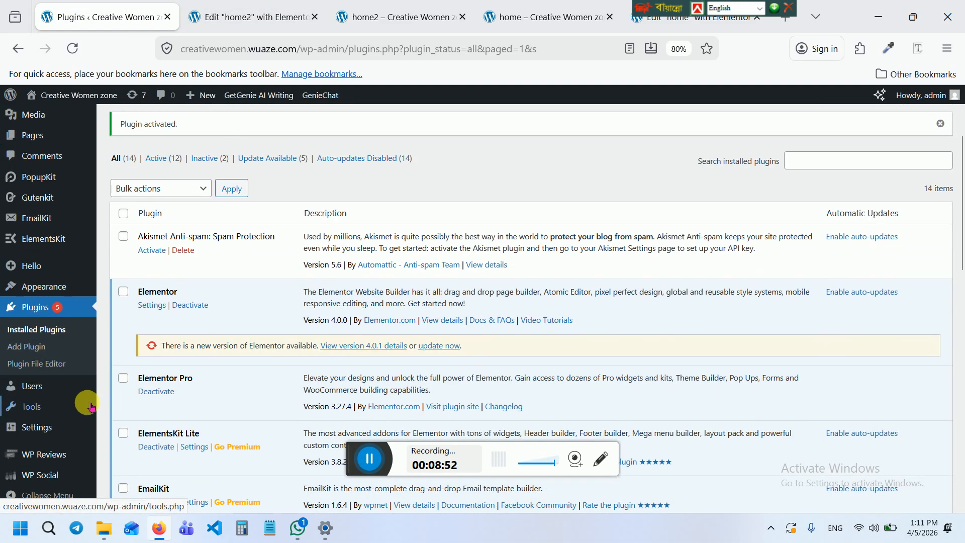
{"action": "scroll", "coordinate": [97, 369], "scroll_direction": "up", "scroll_amount": 4}
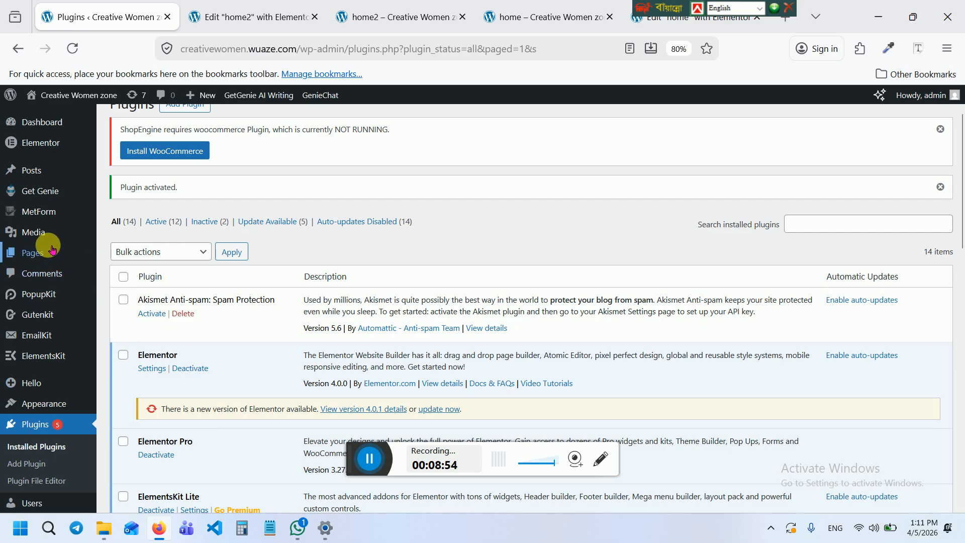
Close the home2 Elementor editor tab and return to the WordPress plugins page
{"action": "left_click", "coordinate": [246, 27]}
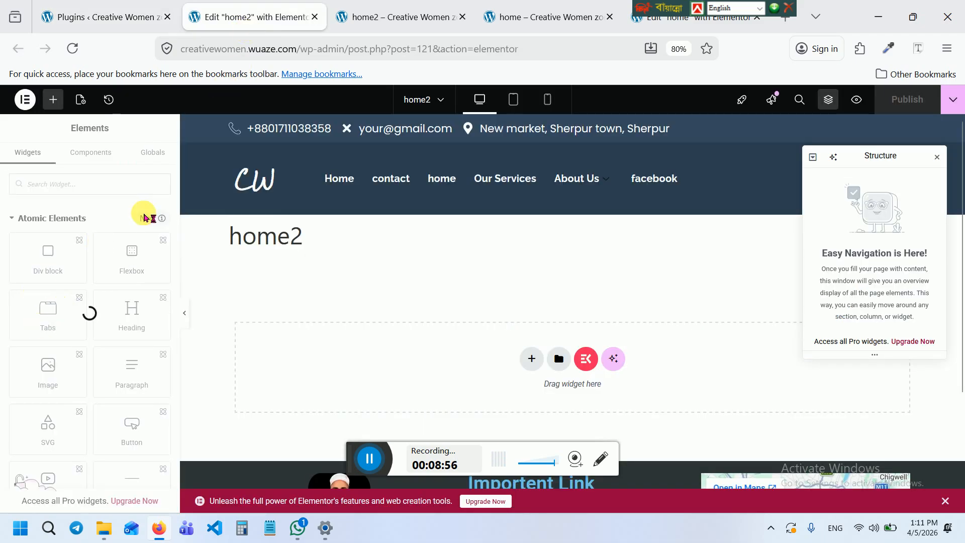
{"action": "left_click", "coordinate": [314, 17]}
{"action": "left_click", "coordinate": [110, 26]}
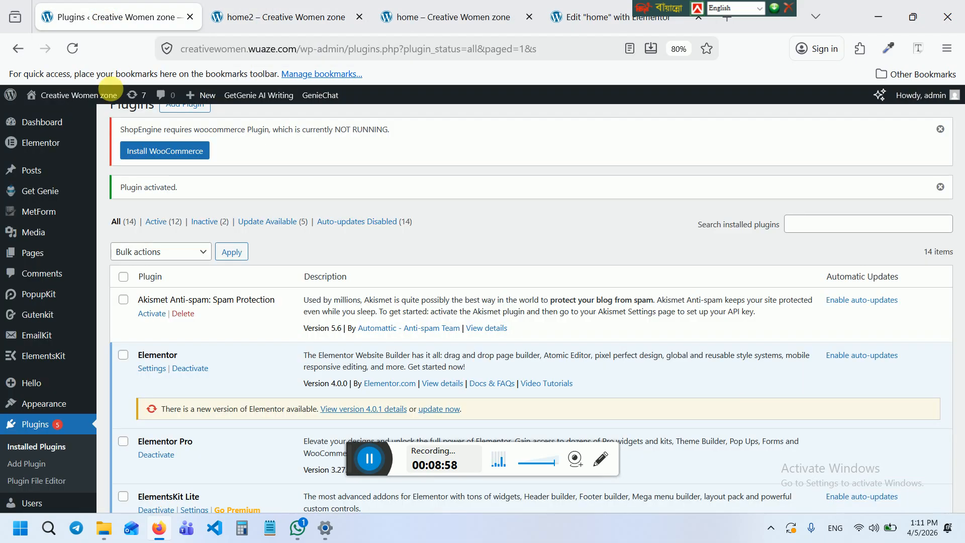
Add a new WordPress page titled newpage, dismissing the Design Library, and open it in Elementor
{"action": "left_click", "coordinate": [23, 252]}
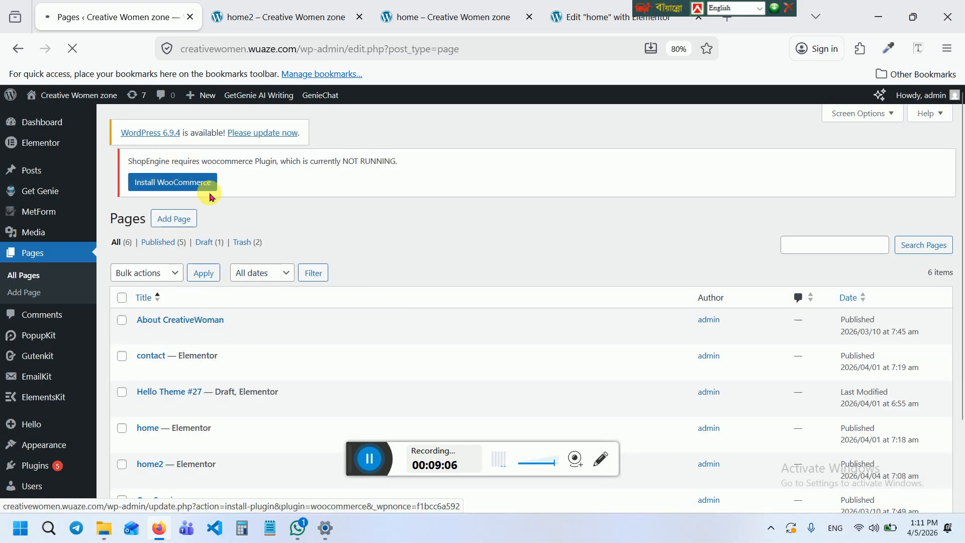
{"action": "left_click", "coordinate": [183, 225]}
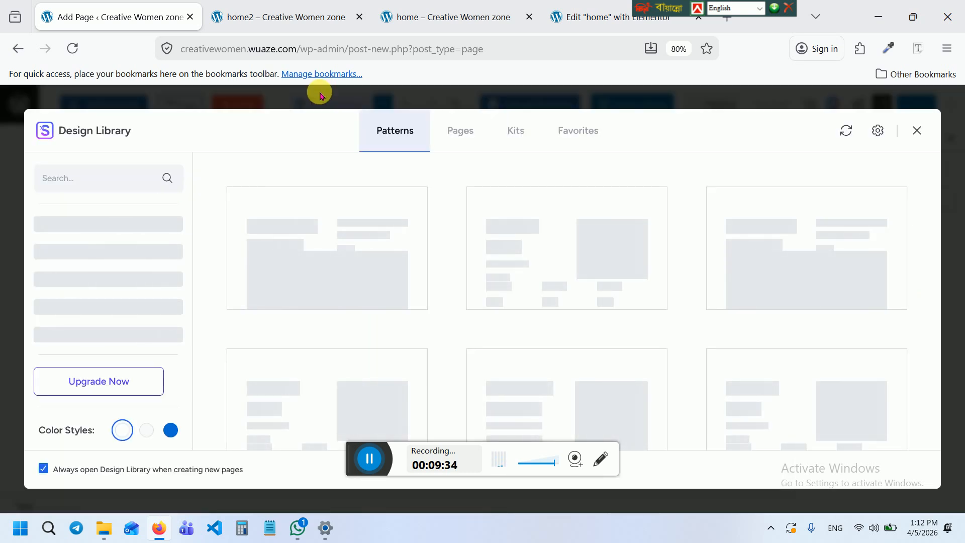
{"action": "left_click", "coordinate": [918, 132]}
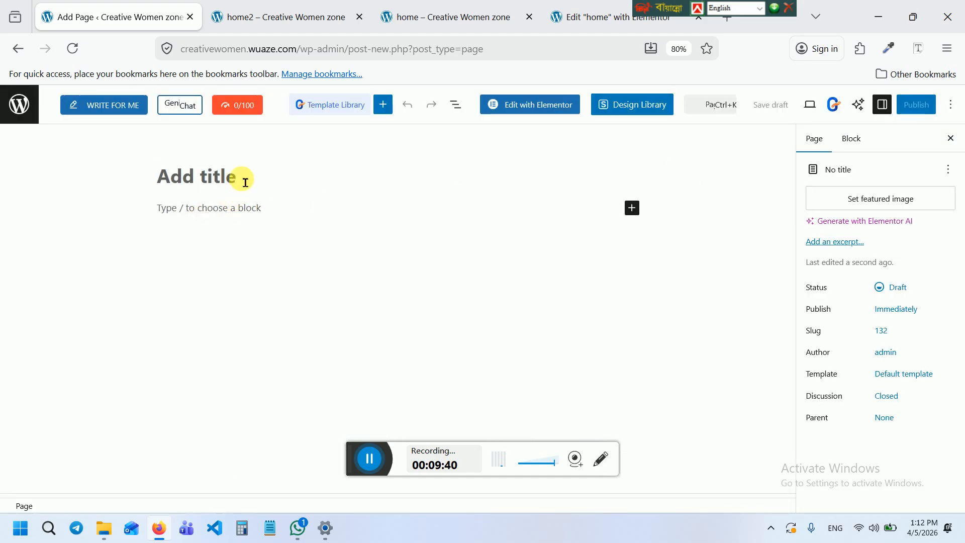
{"action": "left_click", "coordinate": [245, 183]}
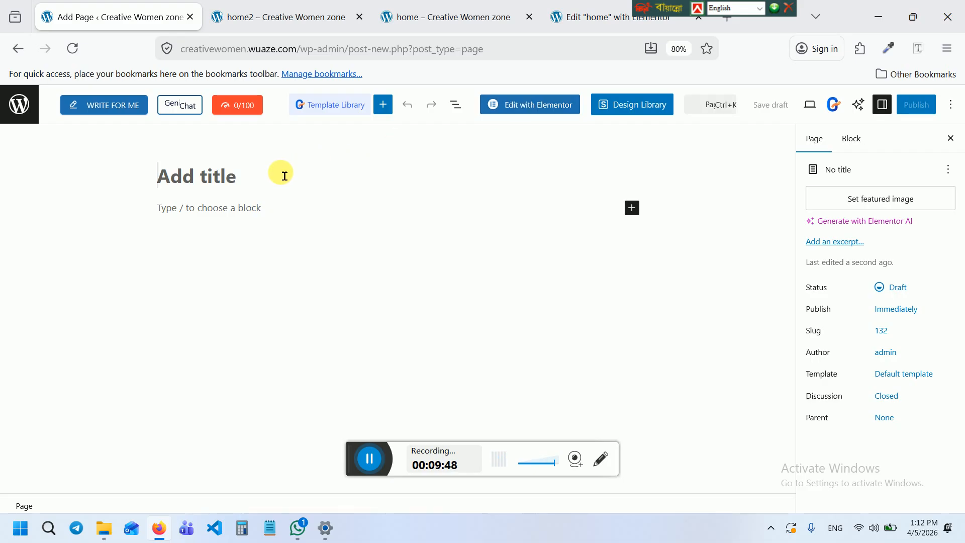
{"action": "type", "text": "newpage"}
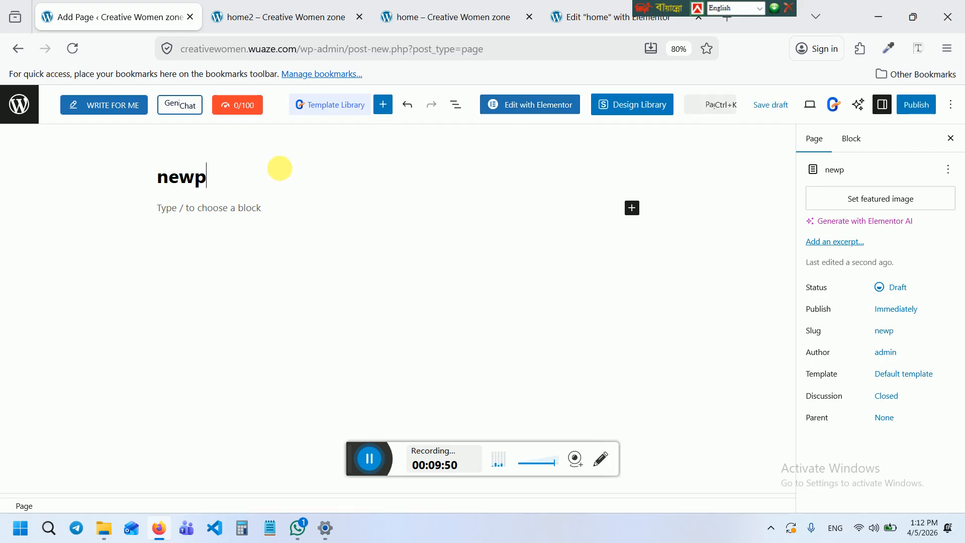
{"action": "left_click", "coordinate": [520, 103]}
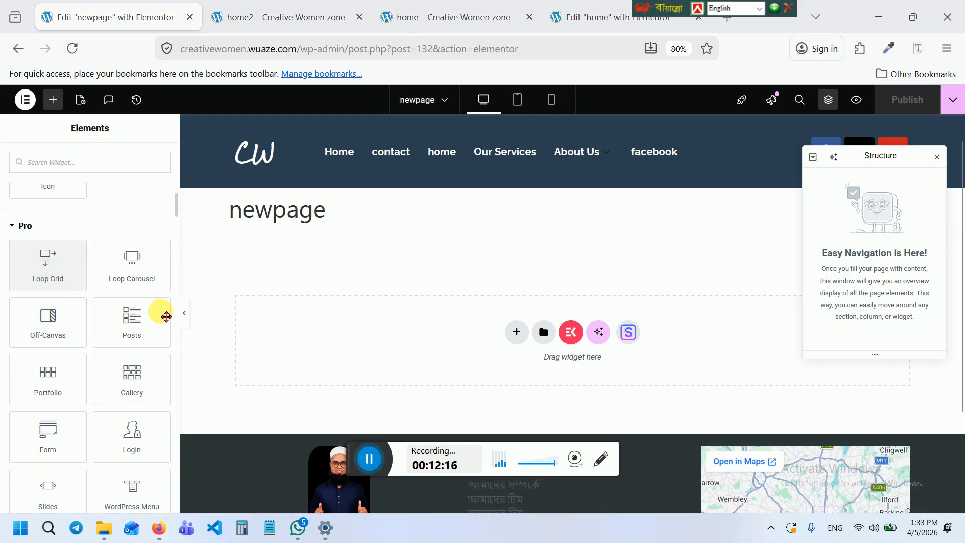
Look at the Pro widgets in the home page's Elementor editor and open the Search widget's upgrade information
{"action": "left_click", "coordinate": [593, 17]}
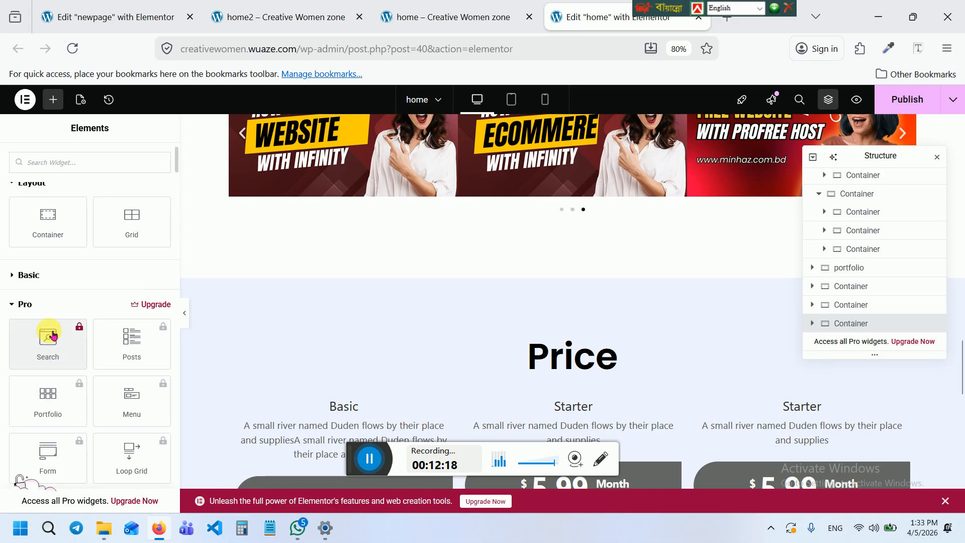
{"action": "scroll", "coordinate": [51, 327], "scroll_direction": "down", "scroll_amount": 3}
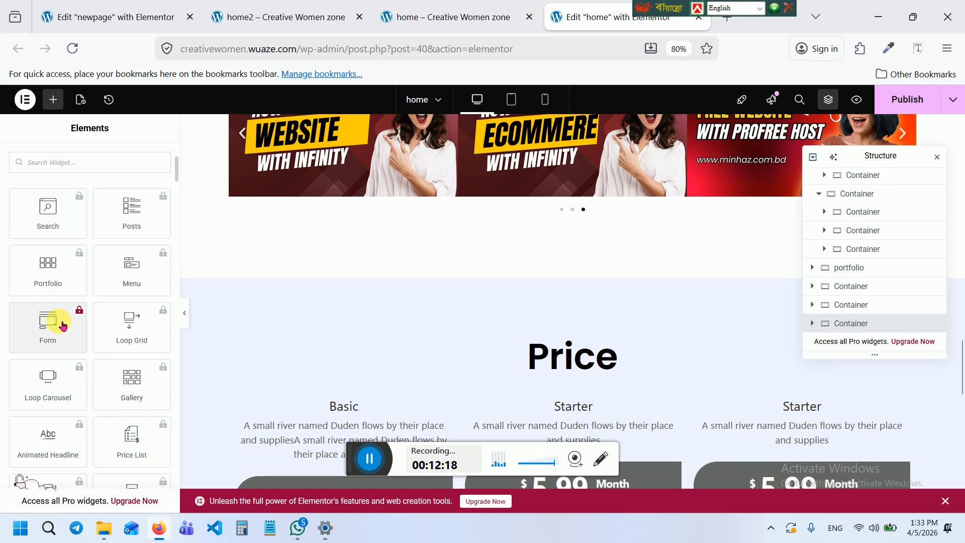
{"action": "left_click", "coordinate": [81, 212]}
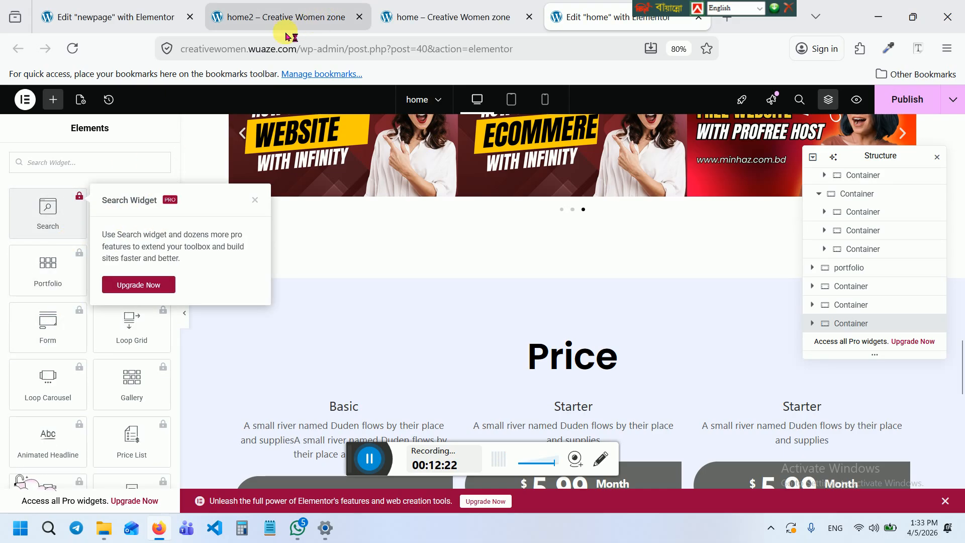
Return to the newpage Elementor editor and look through its Pro widgets
{"action": "left_click", "coordinate": [270, 19]}
{"action": "left_click", "coordinate": [115, 24]}
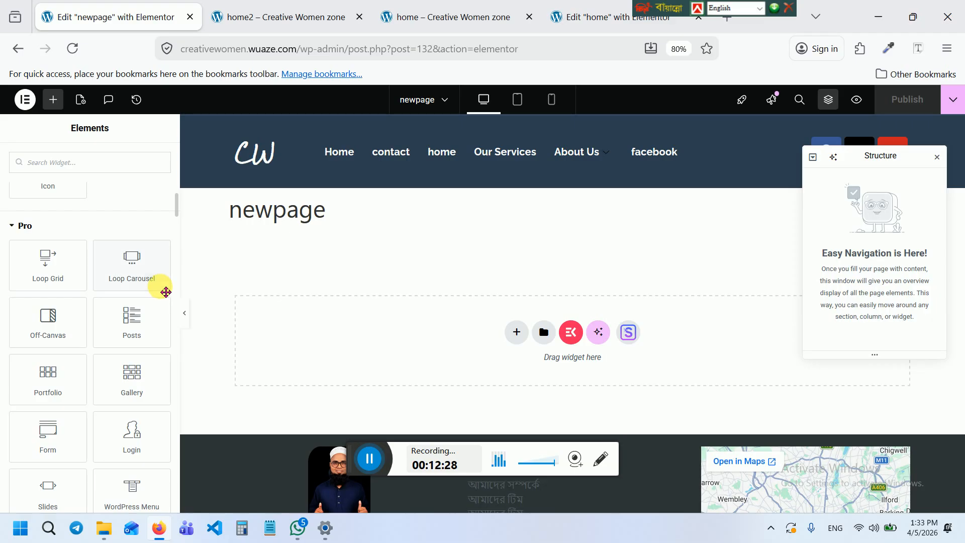
{"action": "scroll", "coordinate": [131, 370], "scroll_direction": "down", "scroll_amount": 3}
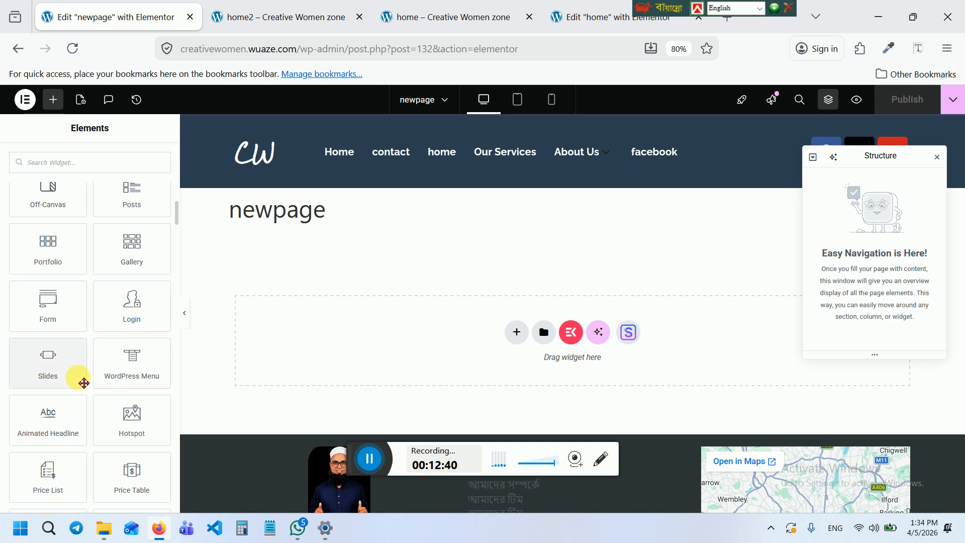
{"action": "scroll", "coordinate": [334, 241], "scroll_direction": "up", "scroll_amount": 1}
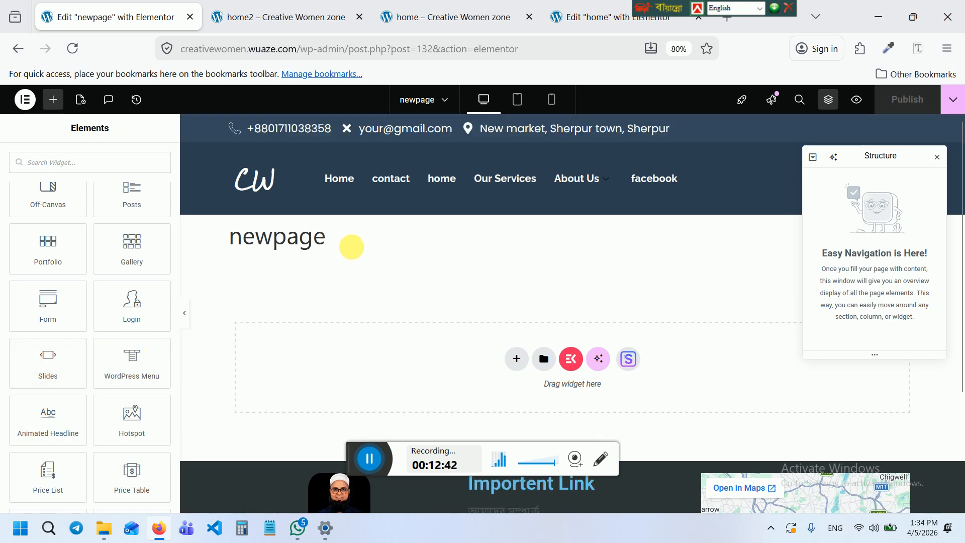
Go back to the home page's Elementor editor, dismiss the Search widget notice and examine the Pro widgets there
{"action": "left_click", "coordinate": [593, 23]}
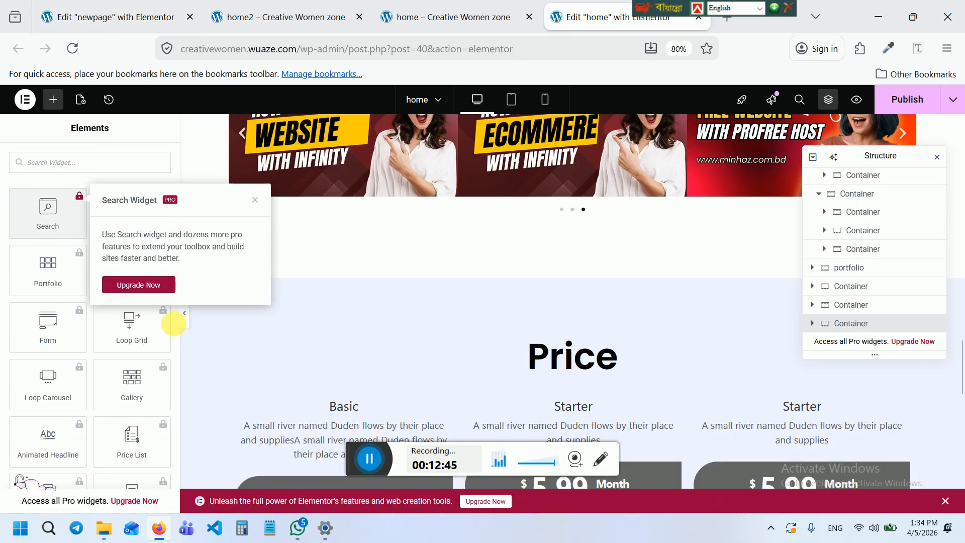
{"action": "left_click", "coordinate": [255, 199]}
{"action": "scroll", "coordinate": [121, 340], "scroll_direction": "down", "scroll_amount": 8}
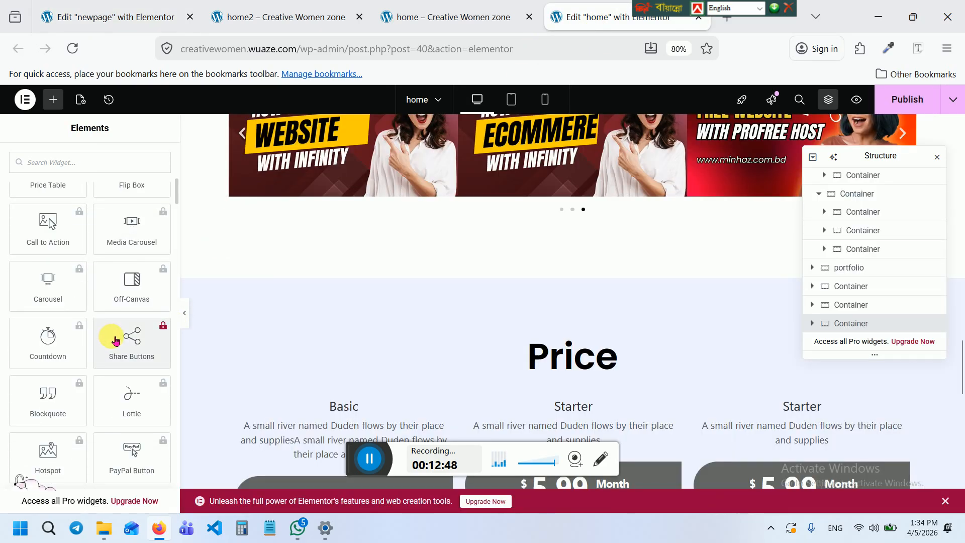
{"action": "scroll", "coordinate": [116, 341], "scroll_direction": "down", "scroll_amount": 3}
{"action": "scroll", "coordinate": [118, 345], "scroll_direction": "up", "scroll_amount": 8}
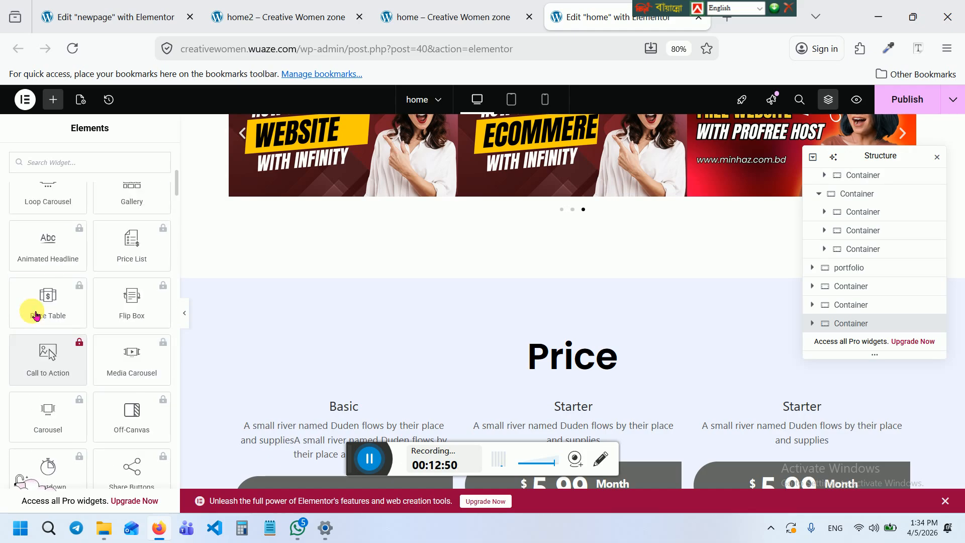
{"action": "scroll", "coordinate": [36, 316], "scroll_direction": "up", "scroll_amount": 2}
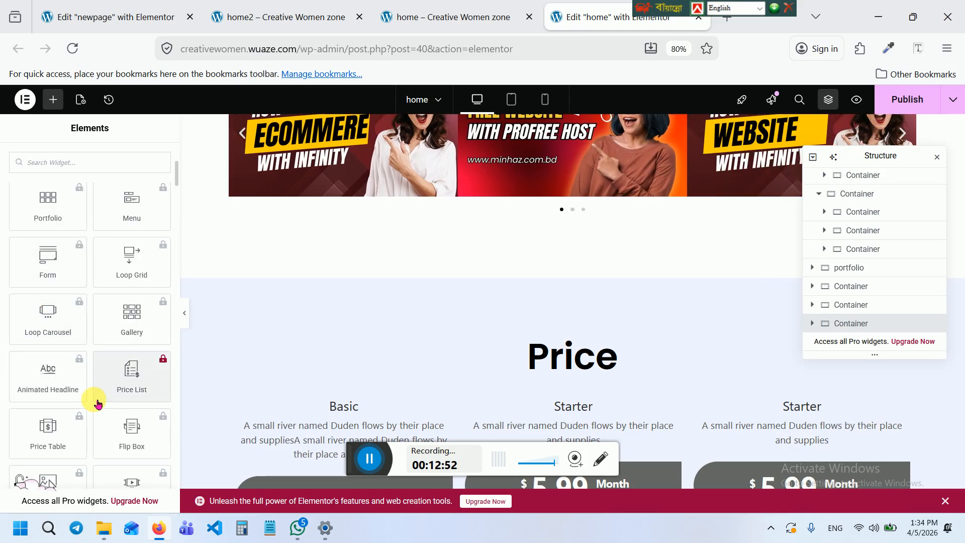
{"action": "scroll", "coordinate": [82, 407], "scroll_direction": "up", "scroll_amount": 3}
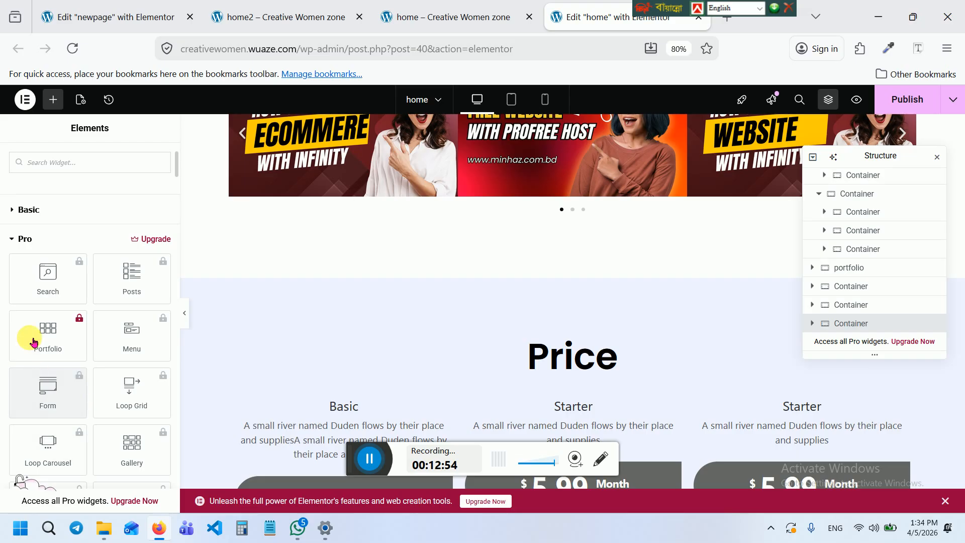
{"action": "scroll", "coordinate": [58, 328], "scroll_direction": "down", "scroll_amount": 1}
{"action": "scroll", "coordinate": [63, 322], "scroll_direction": "down", "scroll_amount": 1}
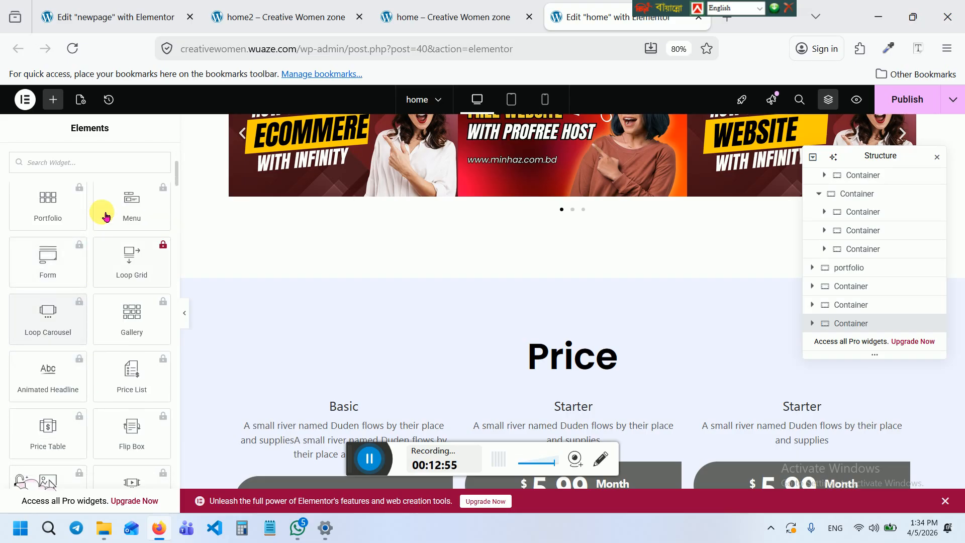
Search the home editor's widgets for "sli" to check the Slides widget
{"action": "left_click", "coordinate": [79, 169]}
{"action": "type", "text": "sli"}
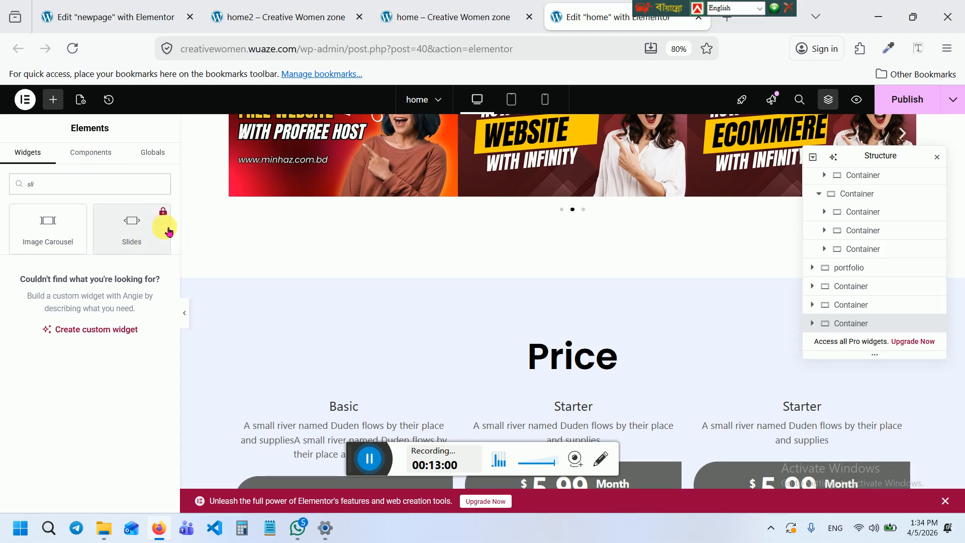
{"action": "scroll", "coordinate": [423, 284], "scroll_direction": "up", "scroll_amount": 12}
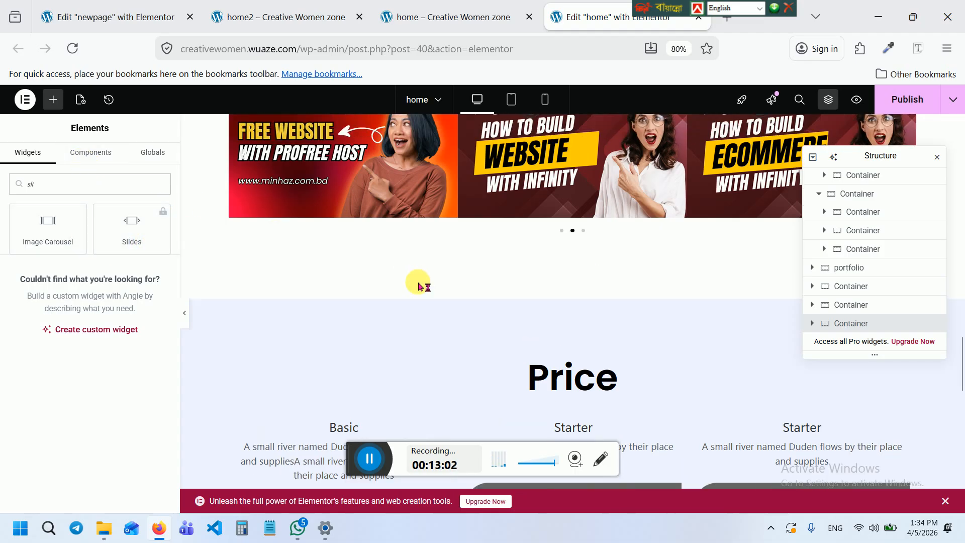
Open sherpurpourashava.gov.bd in a new browser tab and look through the homepage's image slider as an example
{"action": "left_click", "coordinate": [126, 17]}
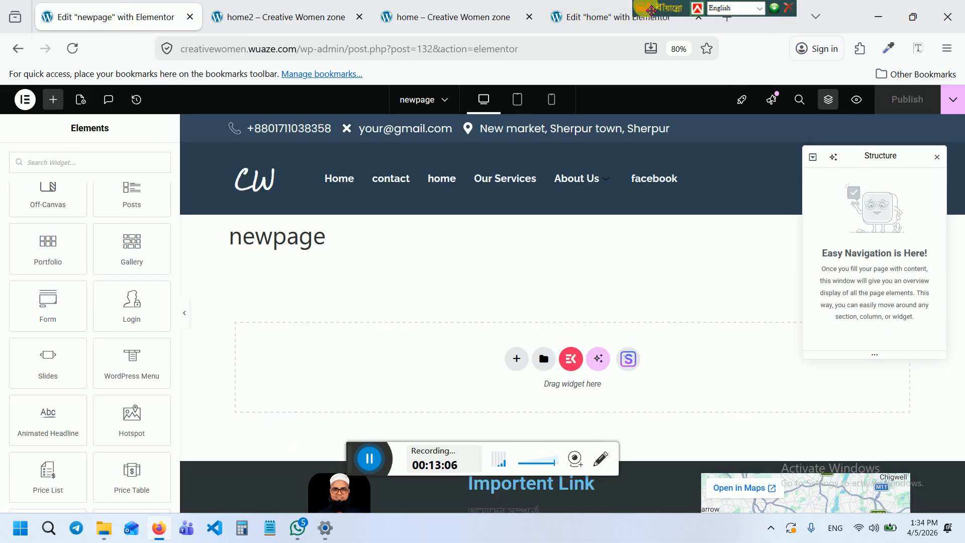
{"action": "left_click", "coordinate": [727, 17]}
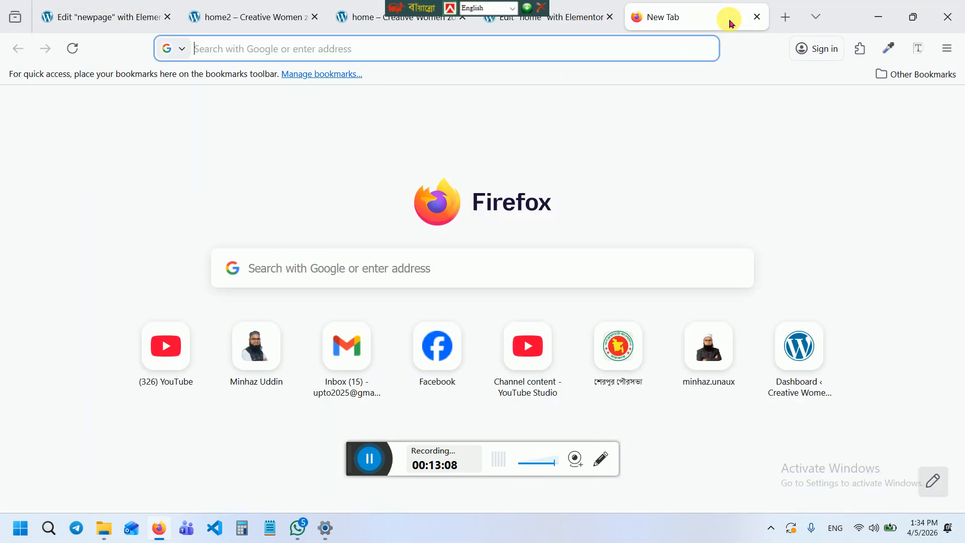
{"action": "type", "text": "sherpurpourashava.gov.bd/"}
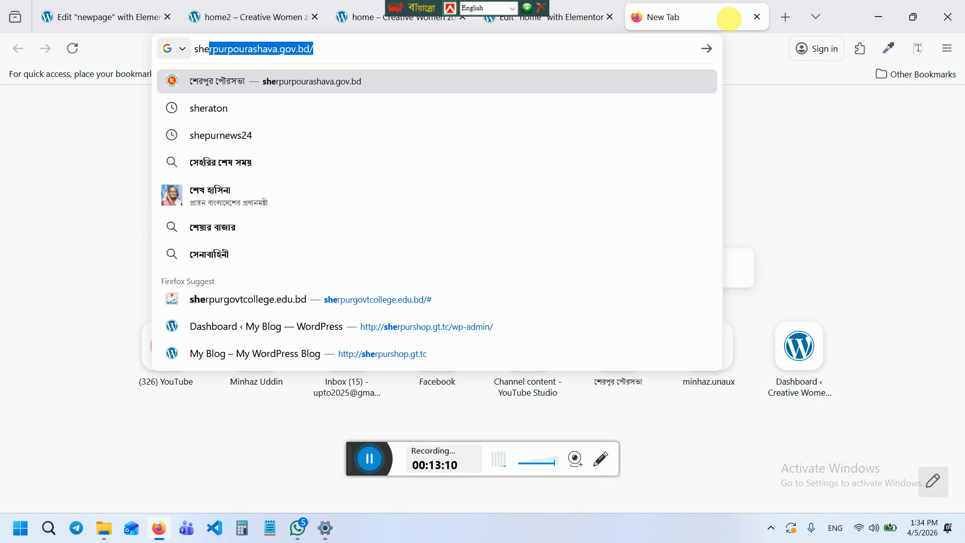
{"action": "key", "text": "Return"}
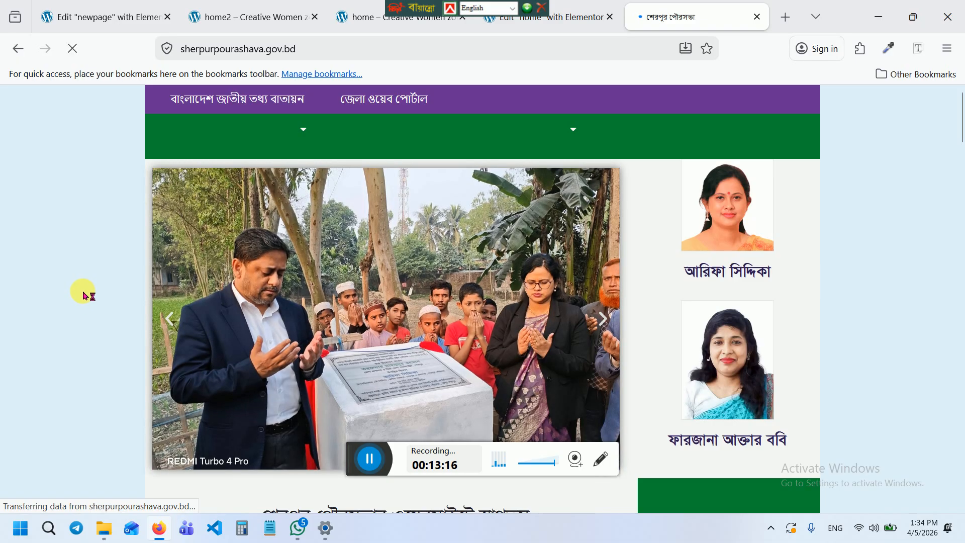
{"action": "scroll", "coordinate": [366, 283], "scroll_direction": "down", "scroll_amount": 2}
{"action": "scroll", "coordinate": [1, 255], "scroll_direction": "up", "scroll_amount": 1}
{"action": "scroll", "coordinate": [1, 255], "scroll_direction": "up", "scroll_amount": 1}
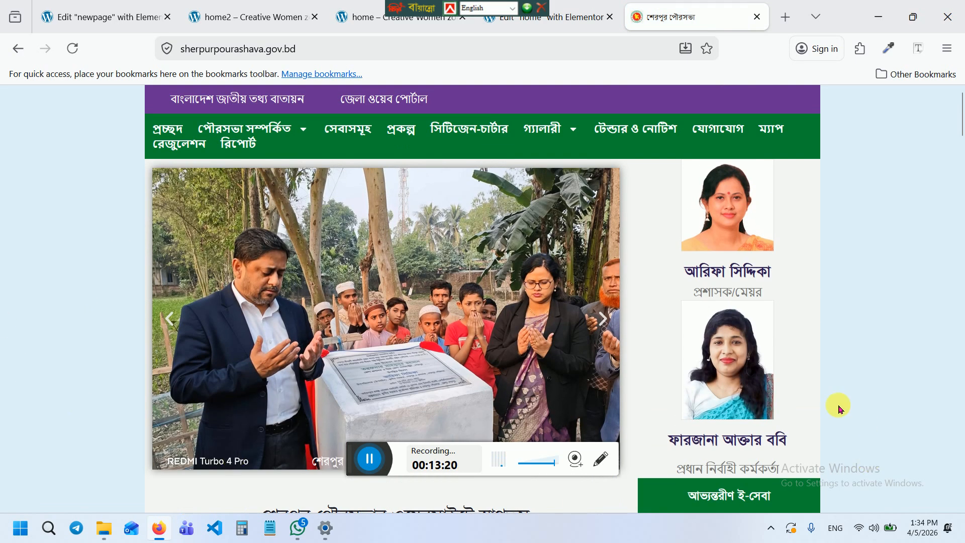
{"action": "left_click", "coordinate": [607, 322]}
{"action": "left_click", "coordinate": [607, 320]}
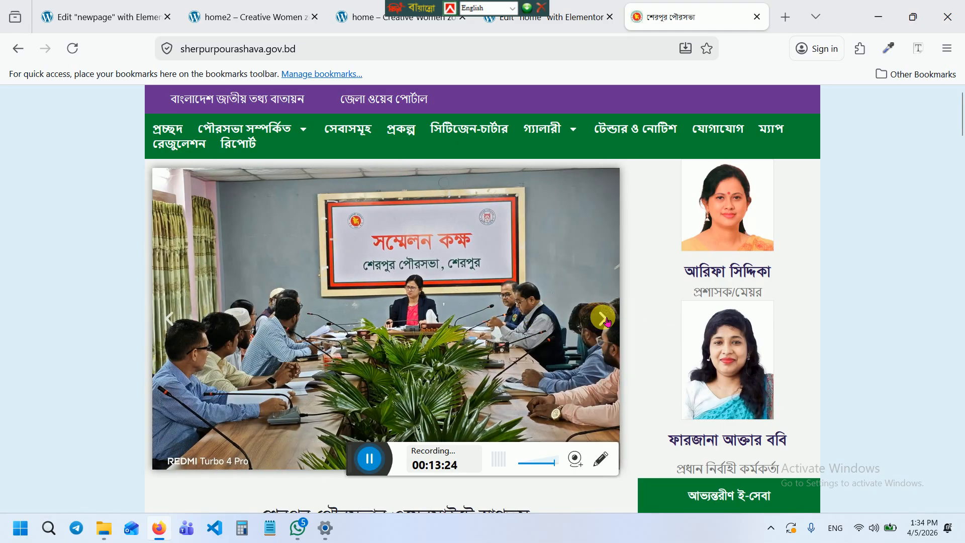
{"action": "left_click", "coordinate": [607, 320]}
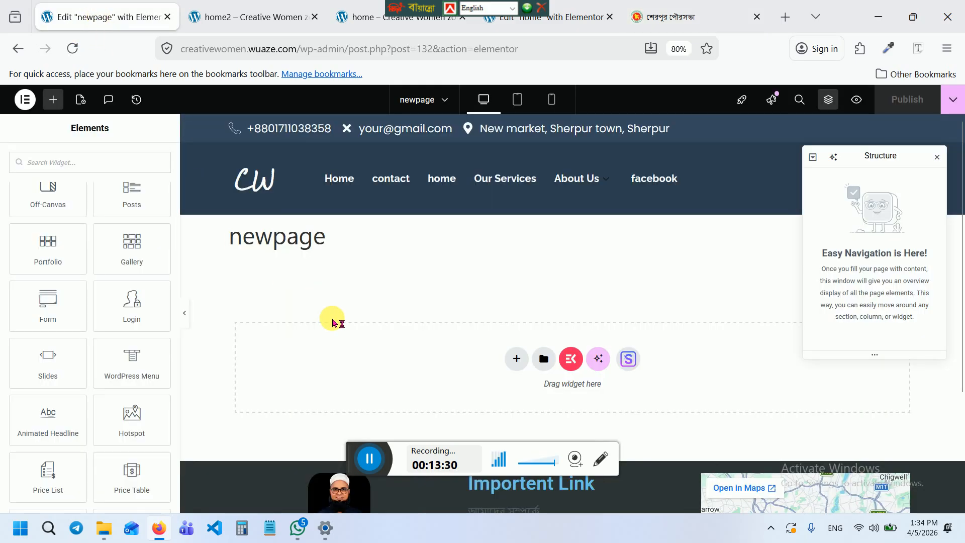
Return to the newpage Elementor editor and add a single-column flexbox container with downward direction
{"action": "left_click", "coordinate": [517, 360]}
{"action": "left_click", "coordinate": [529, 385]}
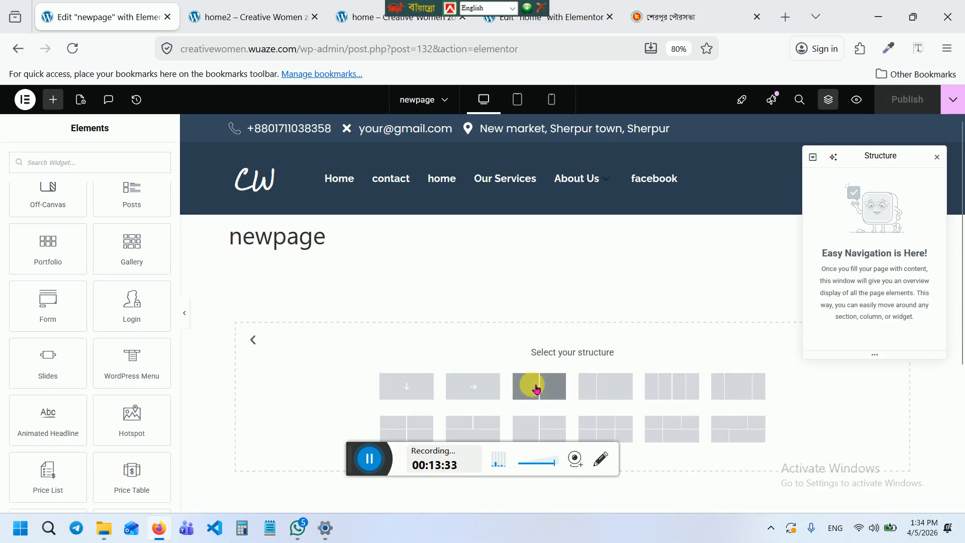
{"action": "left_click", "coordinate": [409, 387]}
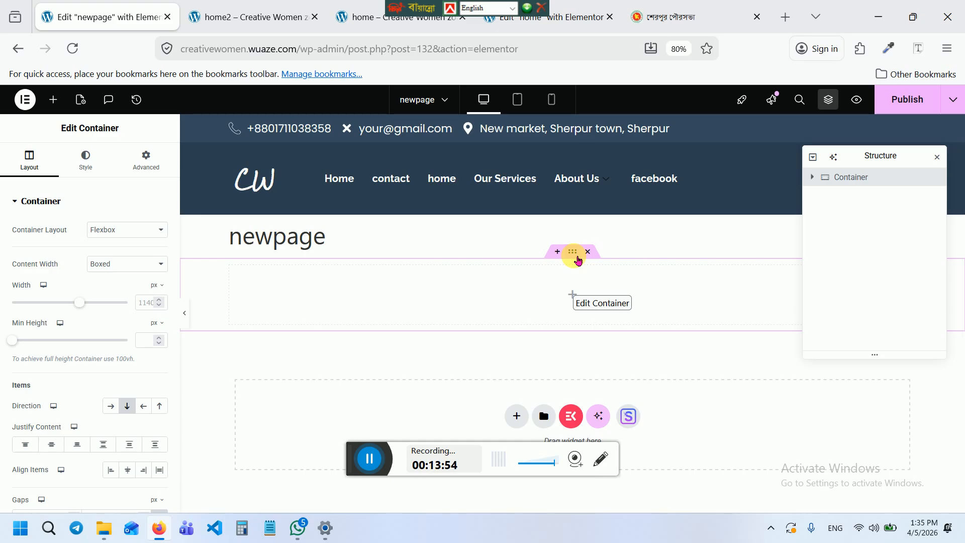
Search the widgets for "head" and place the basic Heading widget inside the new container
{"action": "left_click", "coordinate": [573, 297]}
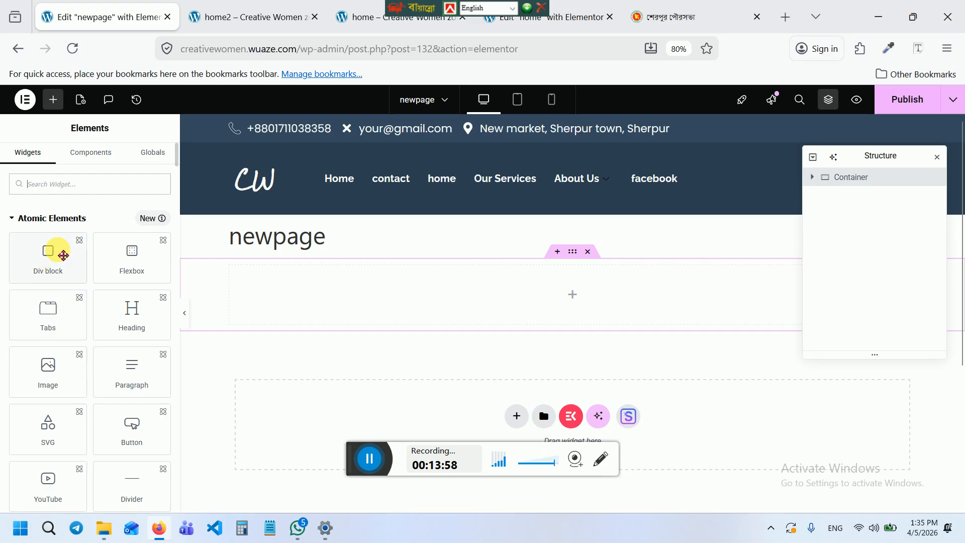
{"action": "type", "text": "head"}
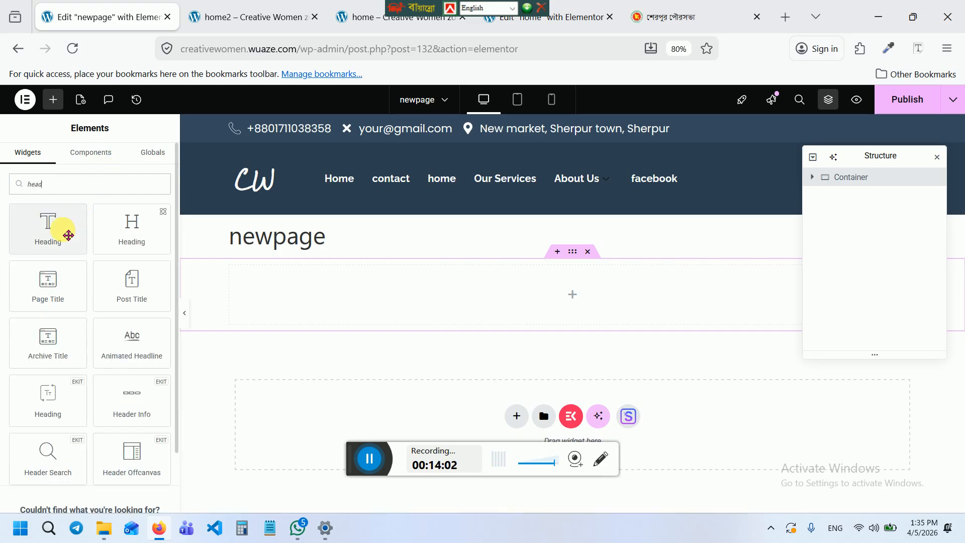
{"action": "left_click_drag", "start_coordinate": [65, 232], "coordinate": [482, 309]}
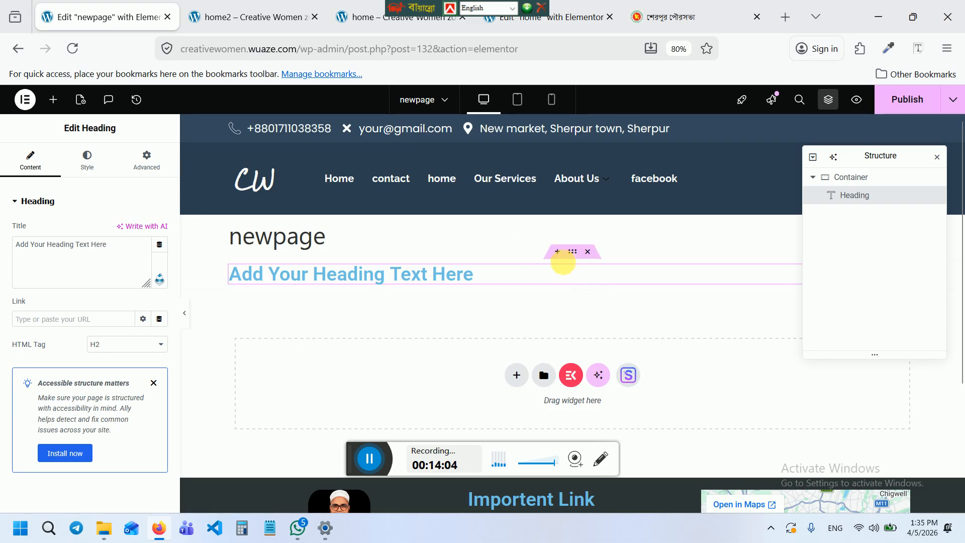
Try the classic background colour #CC3131 on the container, and undo it
{"action": "left_click", "coordinate": [575, 256]}
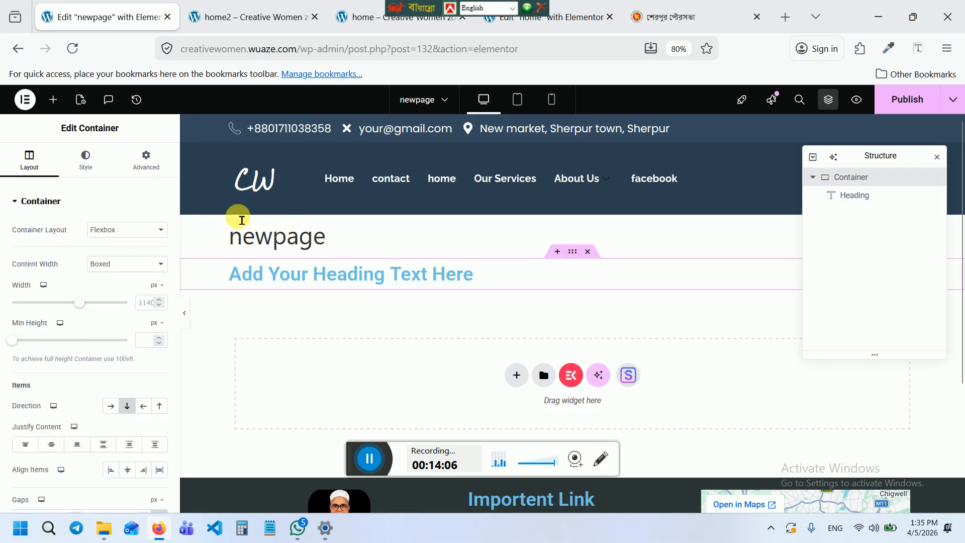
{"action": "left_click", "coordinate": [147, 160]}
{"action": "left_click", "coordinate": [107, 168]}
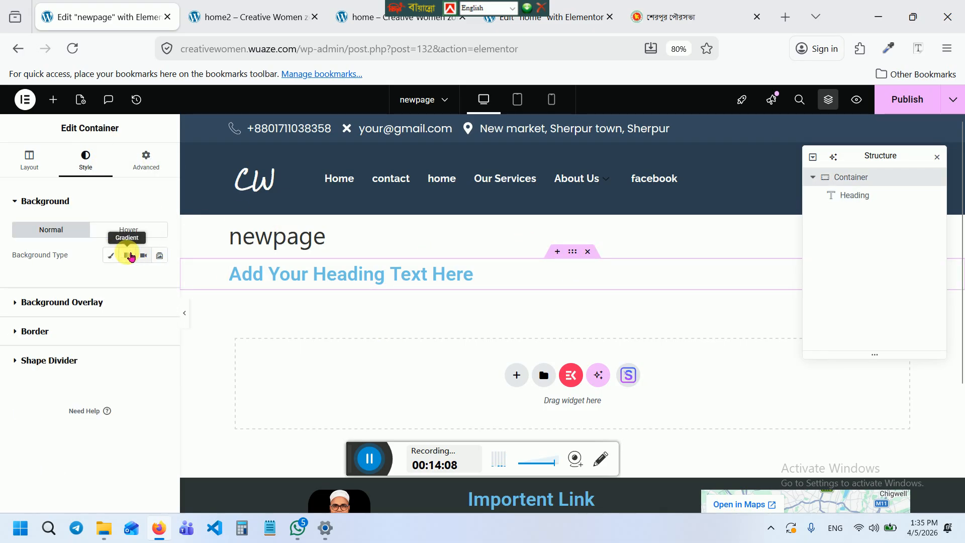
{"action": "left_click", "coordinate": [160, 280]}
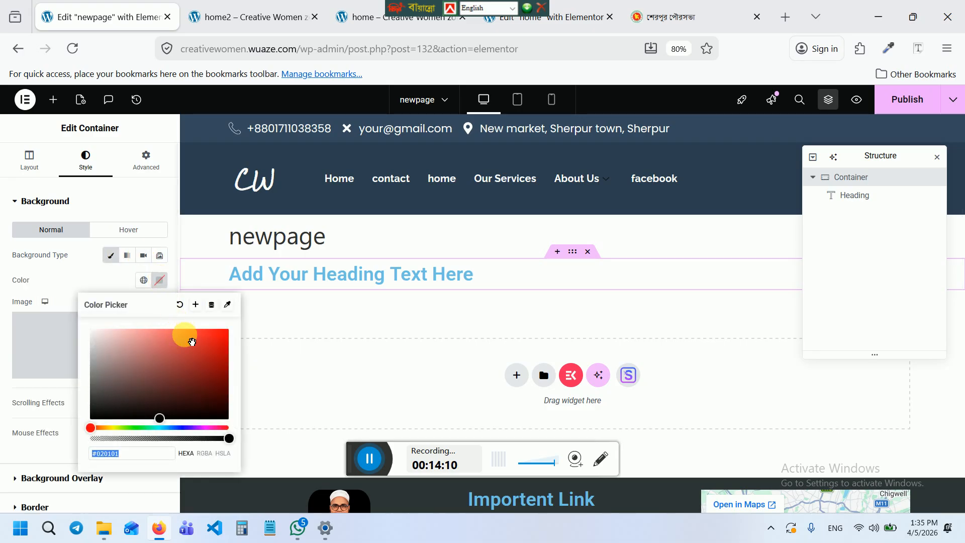
{"action": "left_click", "coordinate": [195, 347]}
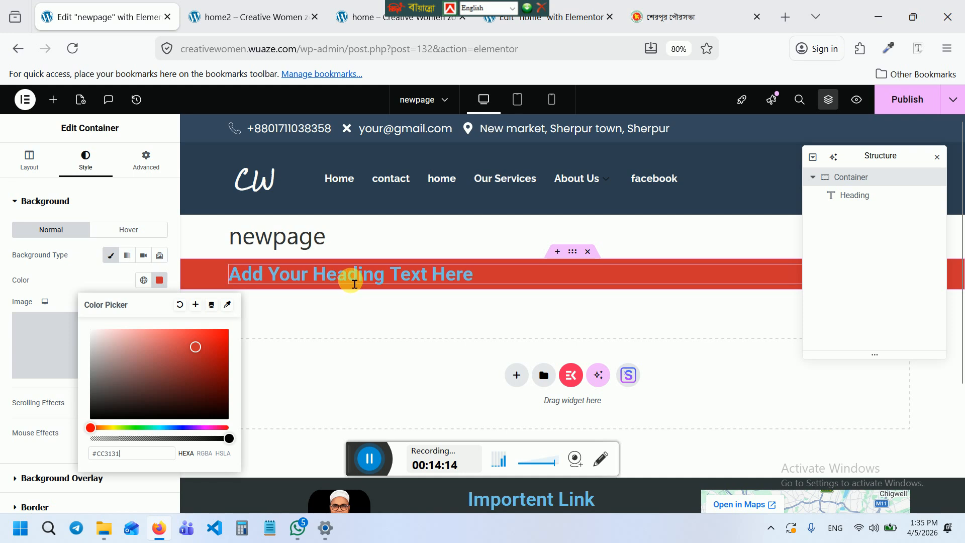
{"action": "left_click", "coordinate": [578, 259]}
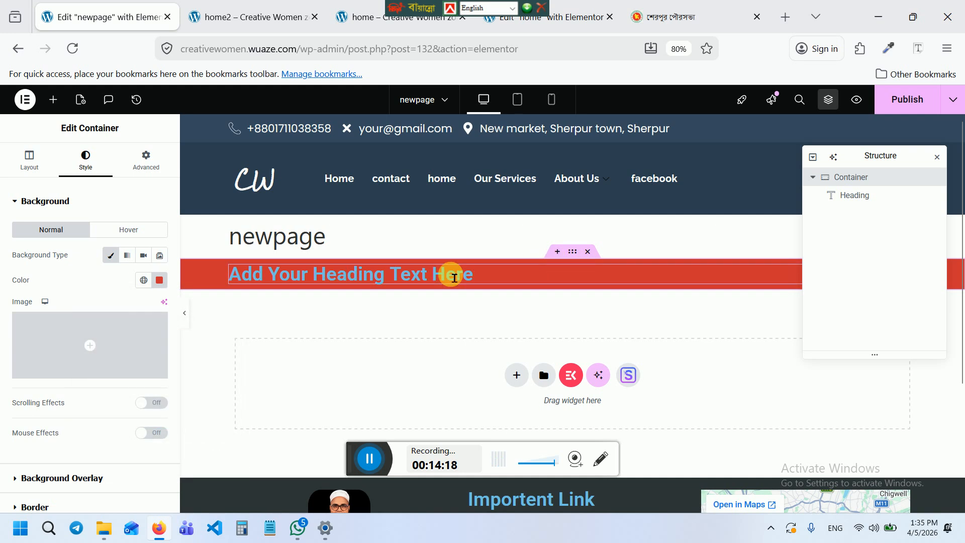
{"action": "key", "text": "ctrl+z"}
Set the container's minimum height to 300 px
{"action": "left_click", "coordinate": [25, 165]}
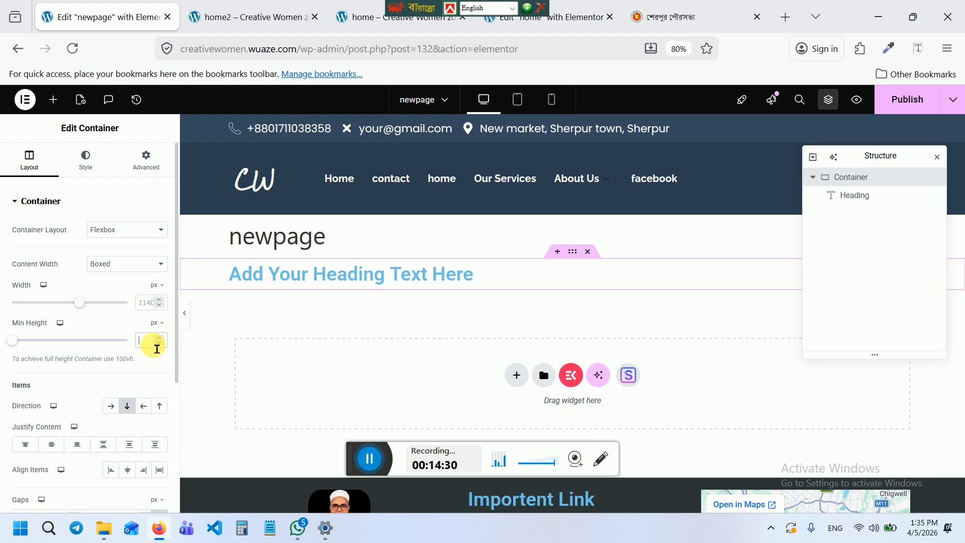
{"action": "type", "text": "00"}
{"action": "scroll", "coordinate": [409, 323], "scroll_direction": "down", "scroll_amount": 2}
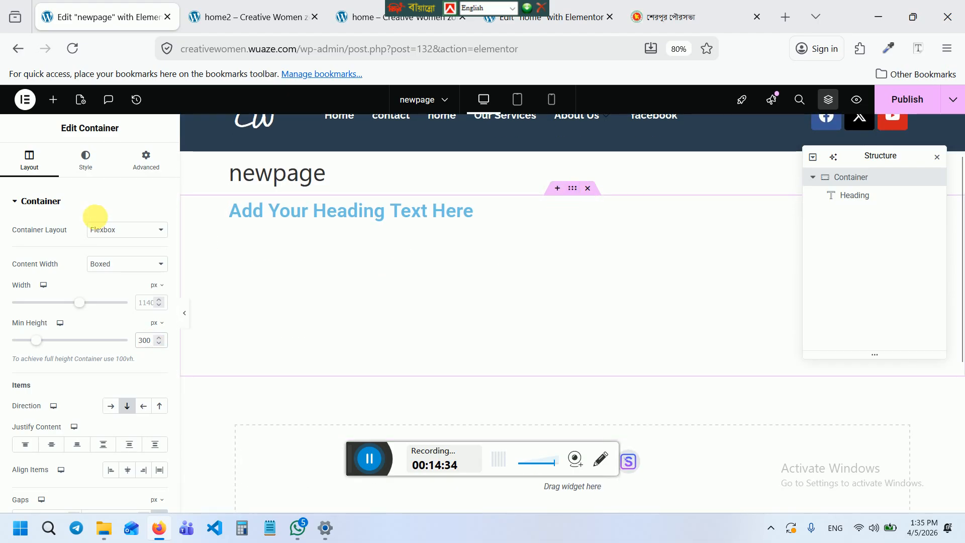
Set the container's classic background colour to bright red
{"action": "left_click", "coordinate": [85, 161]}
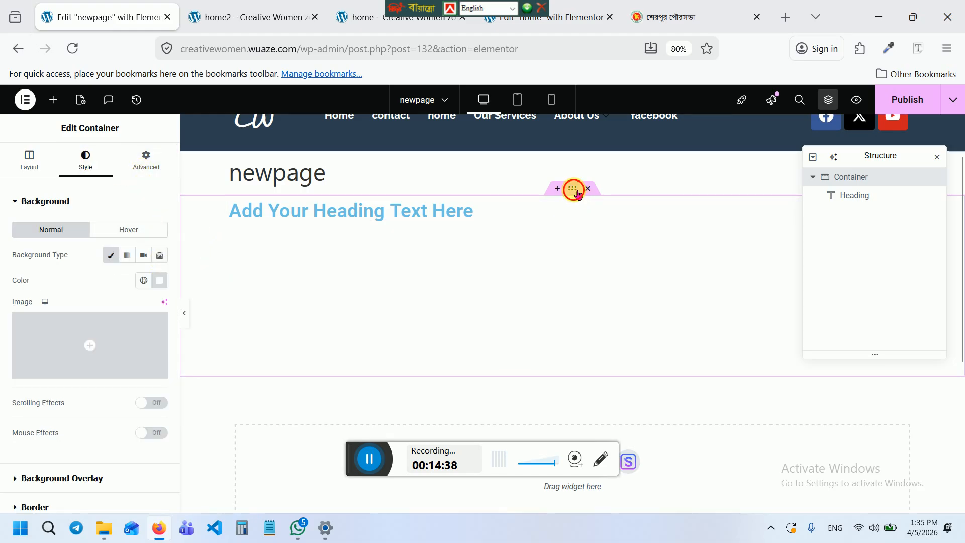
{"action": "left_click", "coordinate": [162, 283]}
{"action": "left_click_drag", "start_coordinate": [168, 333], "coordinate": [221, 334]}
{"action": "left_click", "coordinate": [27, 162]}
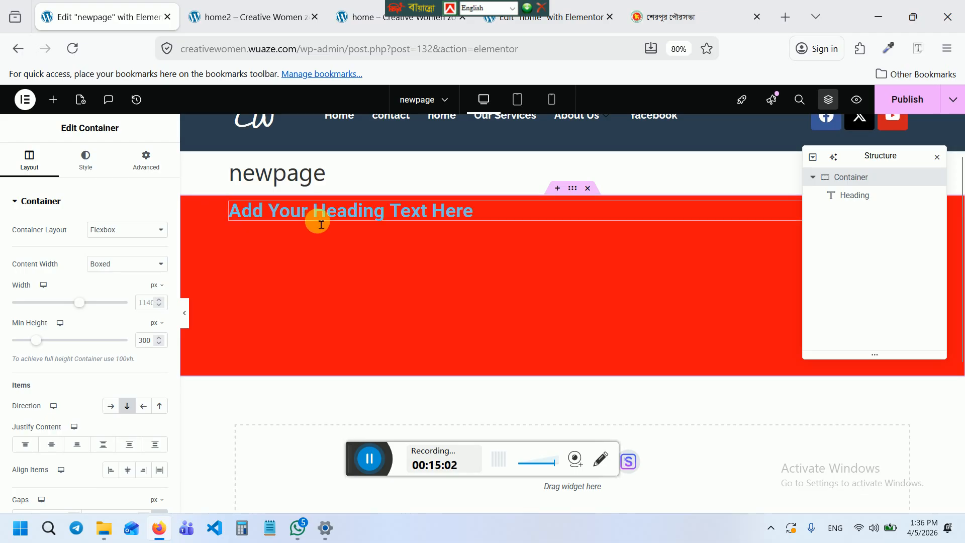
{"action": "left_click", "coordinate": [85, 162]}
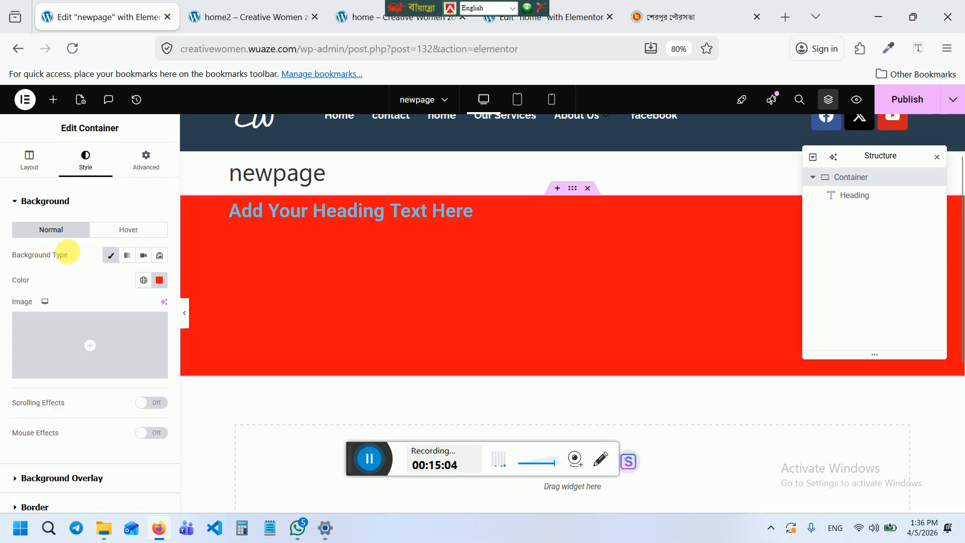
{"action": "left_click", "coordinate": [36, 168]}
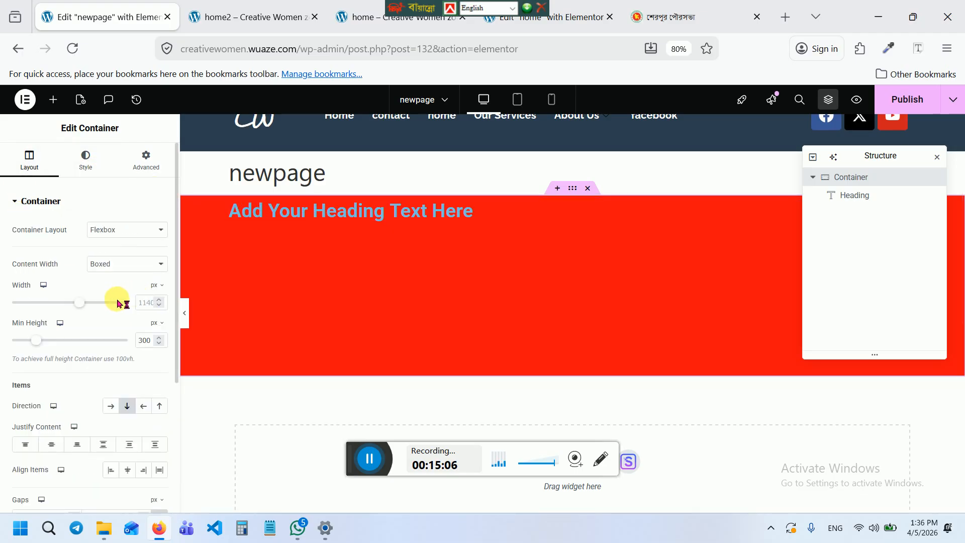
{"action": "scroll", "coordinate": [117, 301], "scroll_direction": "down", "scroll_amount": 2}
{"action": "scroll", "coordinate": [352, 241], "scroll_direction": "up", "scroll_amount": 2}
Centre-align the heading text inside the red container
{"action": "left_click", "coordinate": [448, 280]}
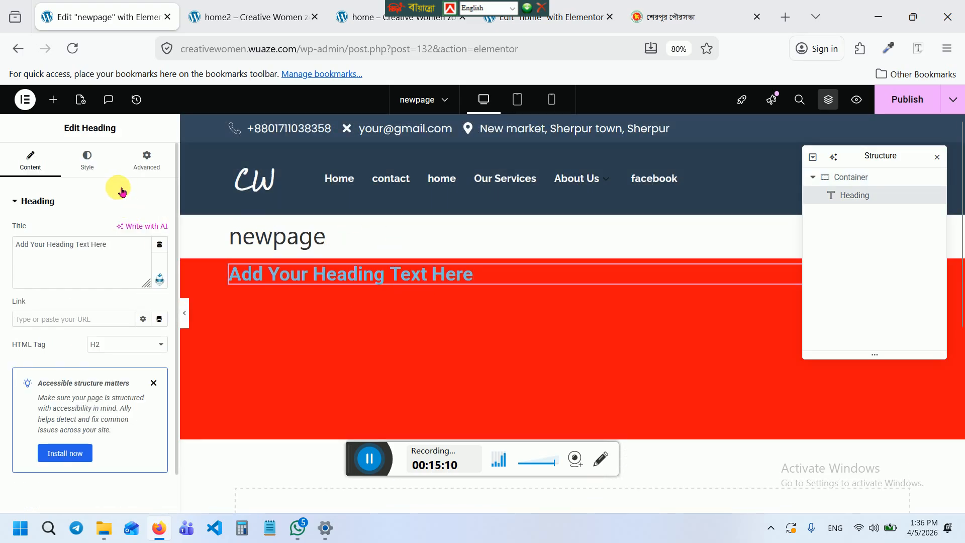
{"action": "left_click", "coordinate": [87, 162]}
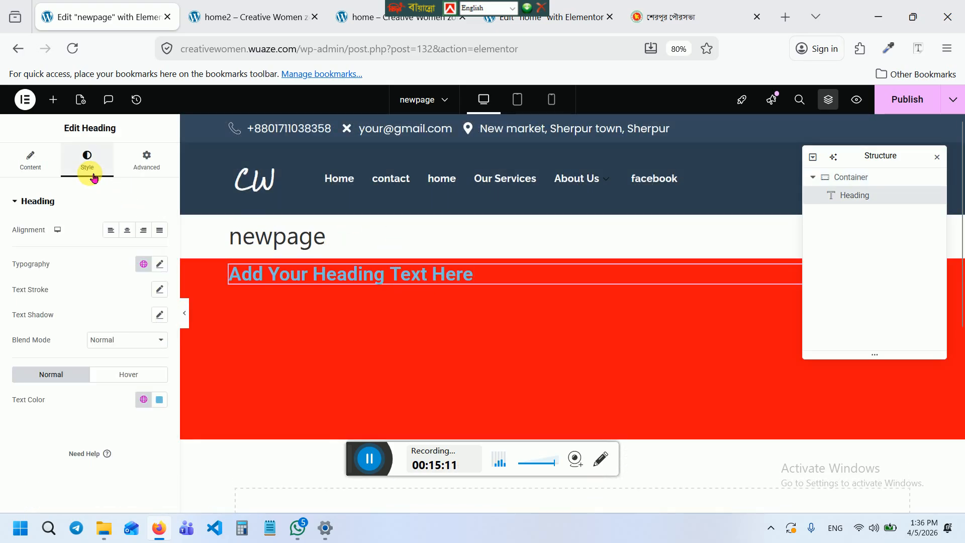
{"action": "left_click", "coordinate": [127, 231]}
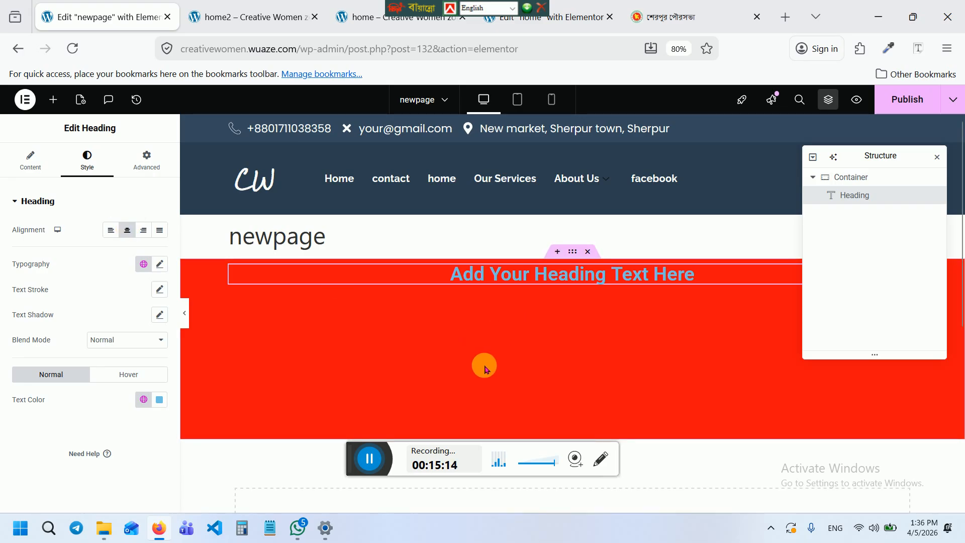
Set the container's Justify Content to center so its content sits in the vertical middle
{"action": "left_click", "coordinate": [577, 256]}
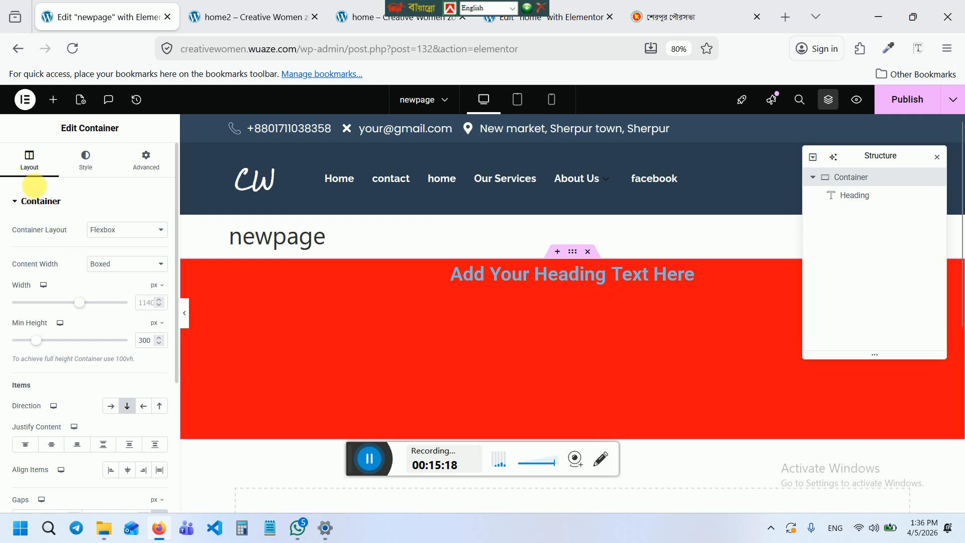
{"action": "scroll", "coordinate": [77, 295], "scroll_direction": "down", "scroll_amount": 2}
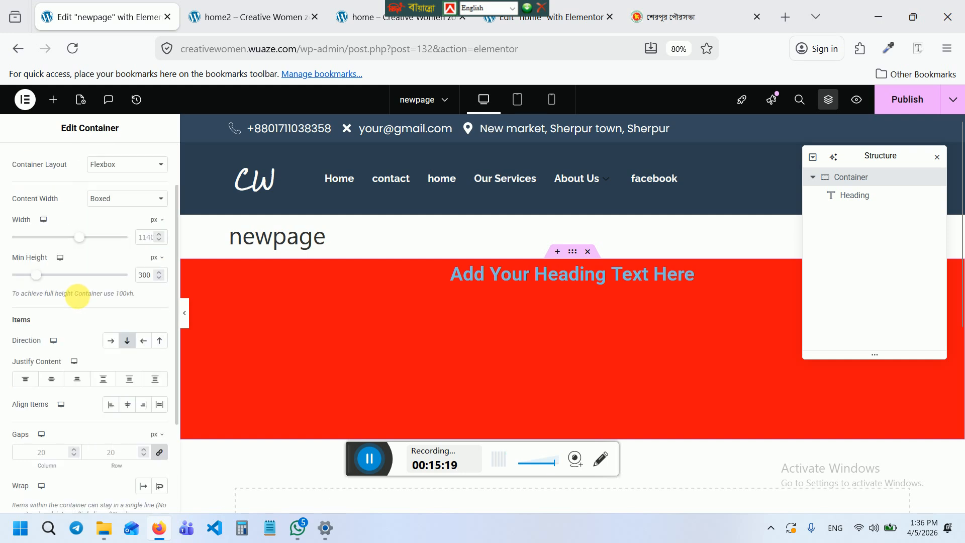
{"action": "left_click", "coordinate": [59, 379]}
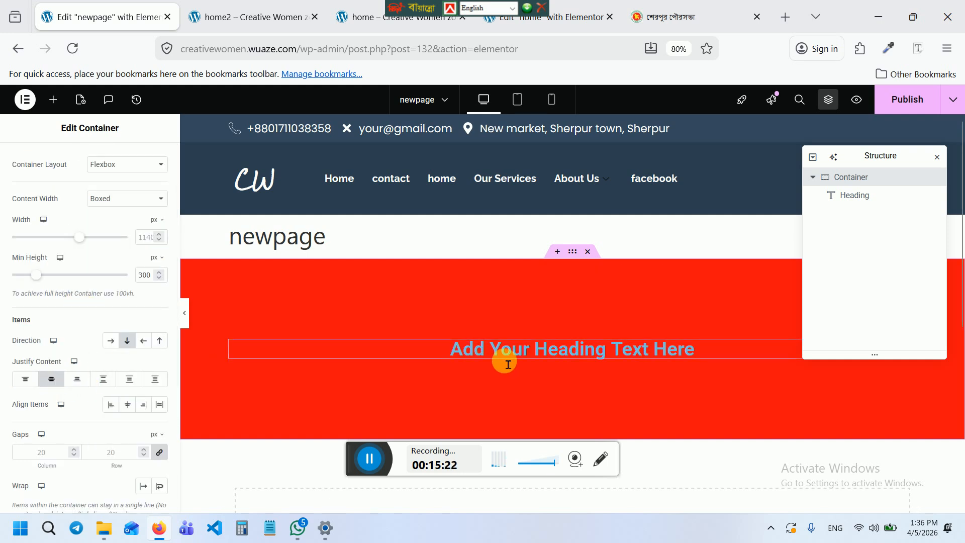
{"action": "scroll", "coordinate": [505, 359], "scroll_direction": "down", "scroll_amount": 2}
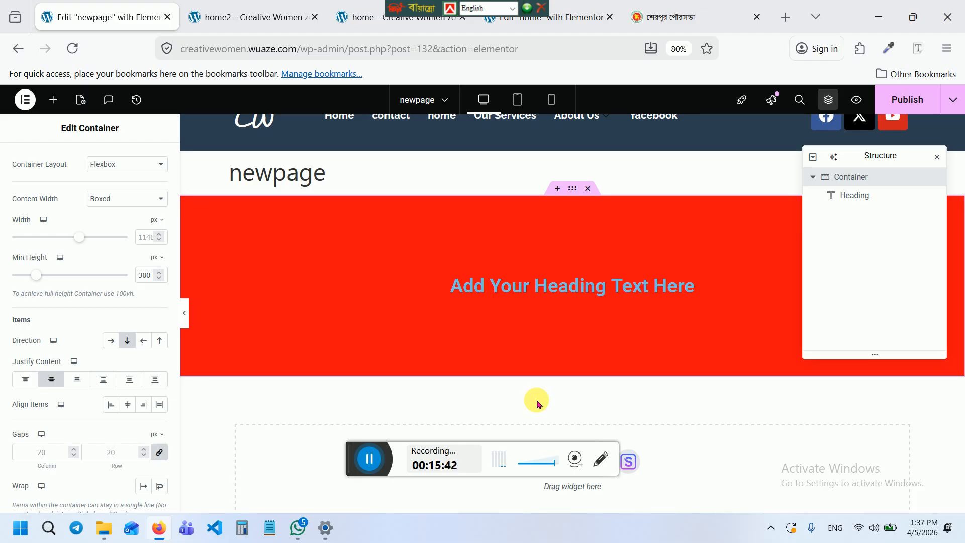
Delete the heading widget from the red container
{"action": "right_click", "coordinate": [567, 299]}
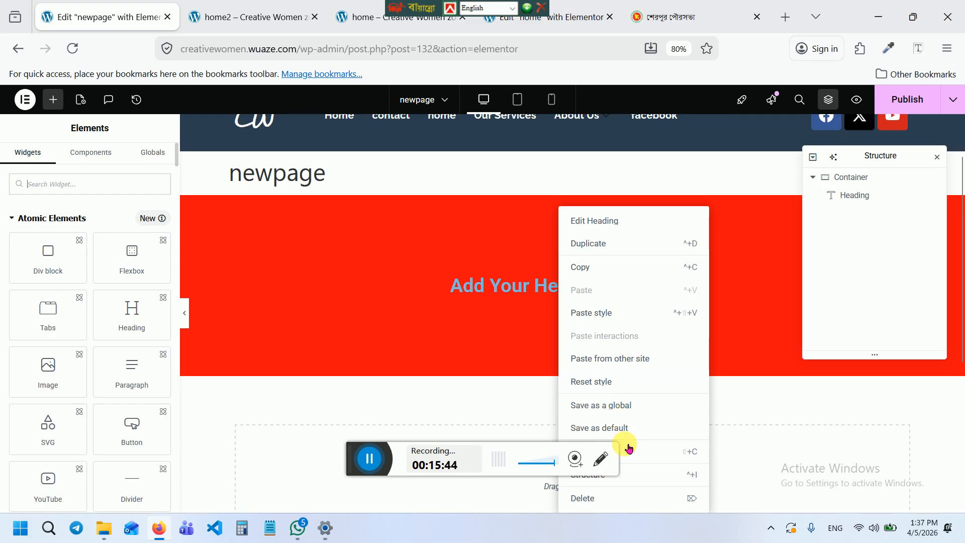
{"action": "left_click", "coordinate": [638, 500]}
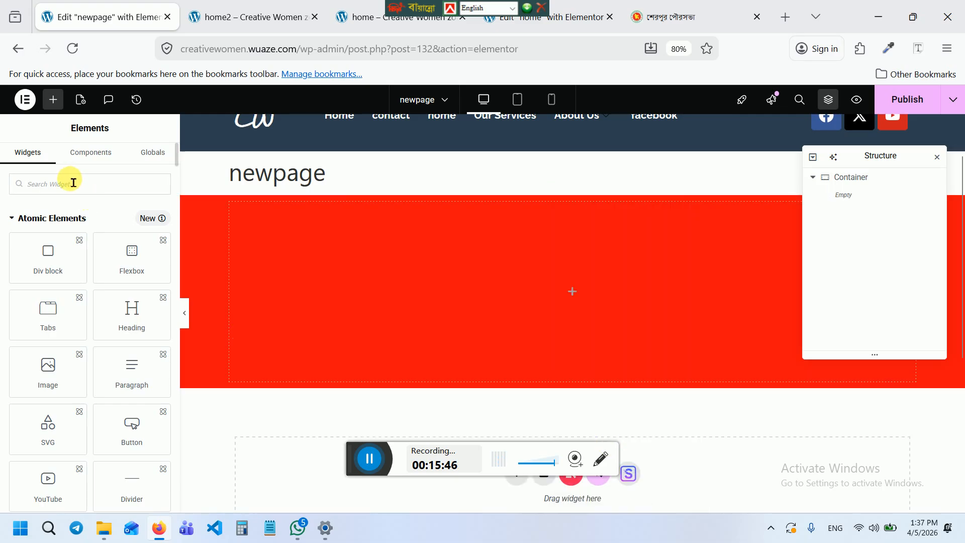
Add the Pro Slides widget inside the empty red container
{"action": "left_click", "coordinate": [581, 195]}
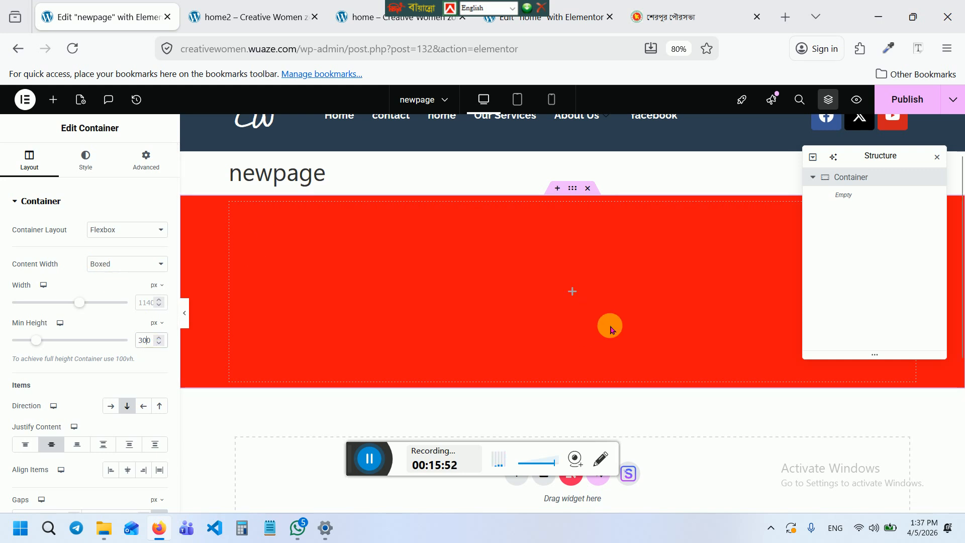
{"action": "left_click", "coordinate": [578, 295]}
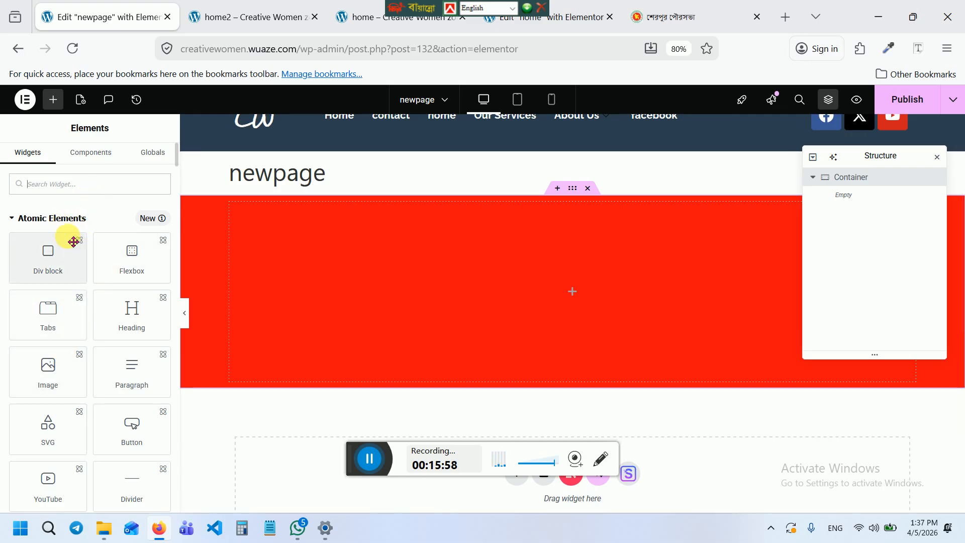
{"action": "left_click", "coordinate": [64, 220]}
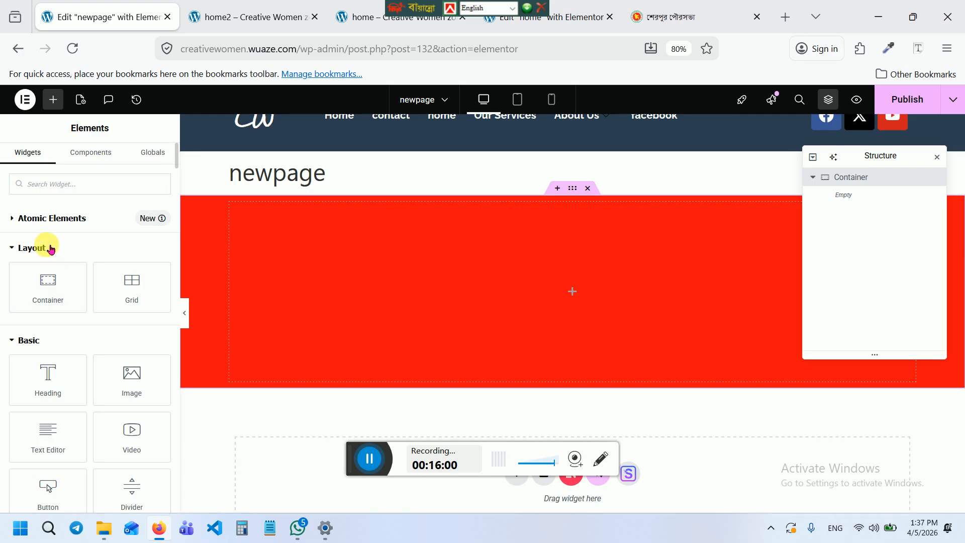
{"action": "left_click", "coordinate": [46, 247]}
{"action": "left_click", "coordinate": [77, 277]}
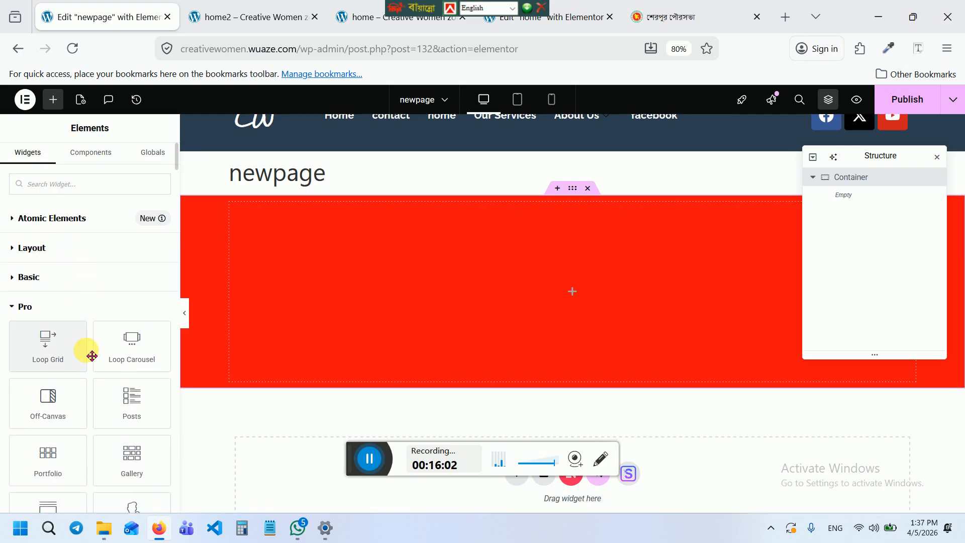
{"action": "scroll", "coordinate": [86, 359], "scroll_direction": "down", "scroll_amount": 2}
{"action": "scroll", "coordinate": [124, 387], "scroll_direction": "down", "scroll_amount": 2}
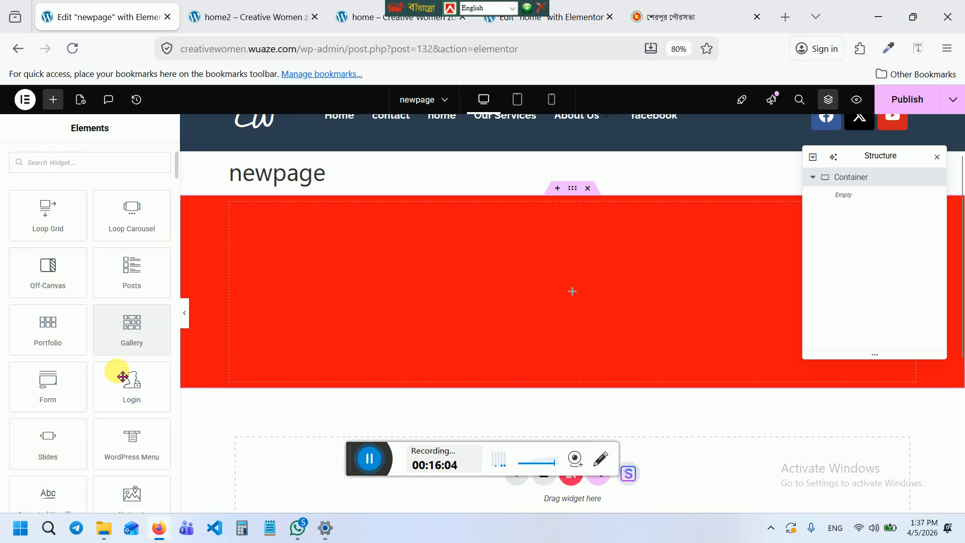
{"action": "left_click_drag", "start_coordinate": [44, 439], "coordinate": [493, 308]}
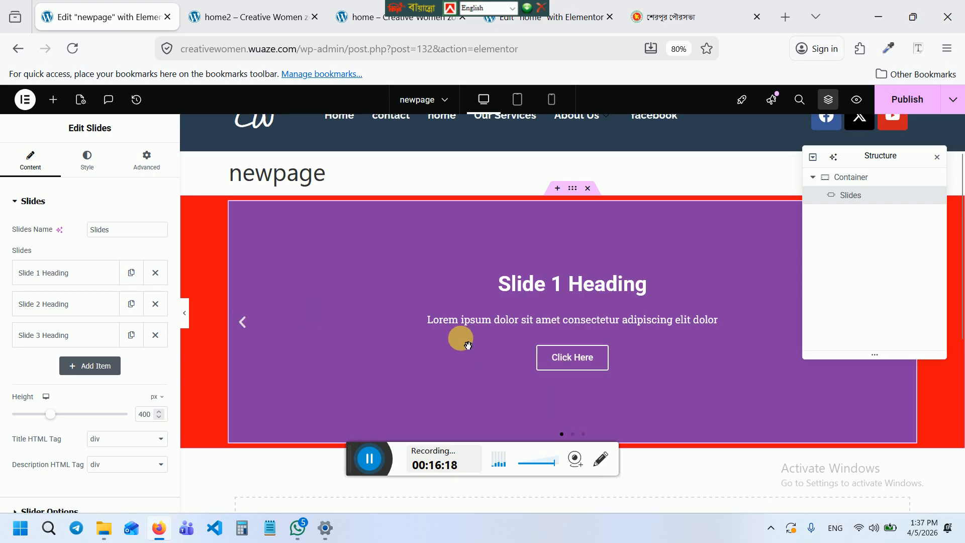
Expand the first slide's background settings and open the file picker for uploading a background image
{"action": "left_click", "coordinate": [57, 282]}
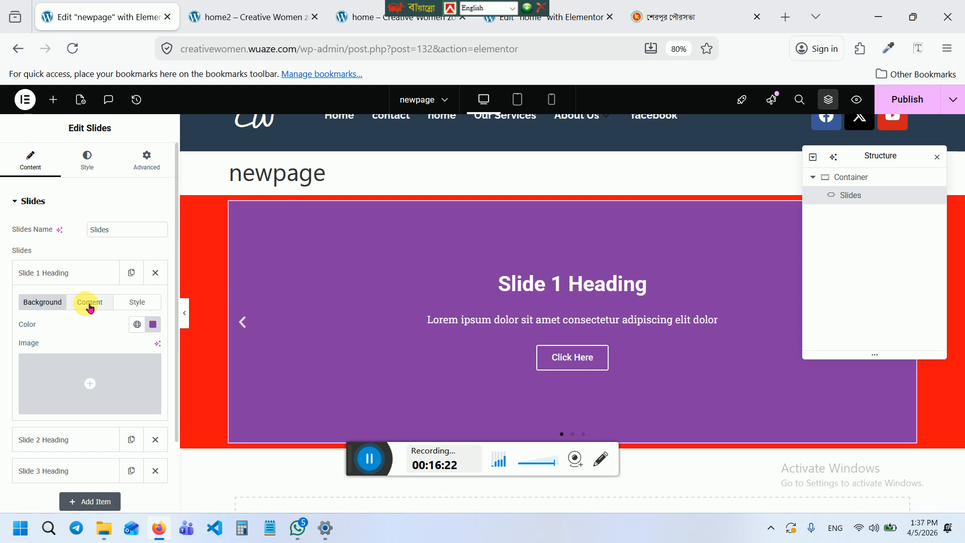
{"action": "left_click", "coordinate": [64, 274]}
{"action": "left_click", "coordinate": [54, 278]}
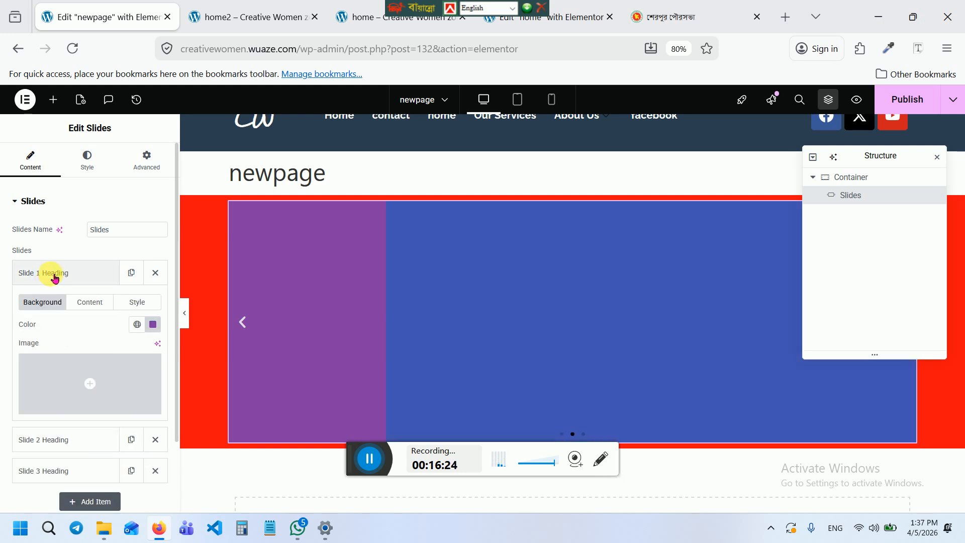
{"action": "left_click", "coordinate": [92, 376]}
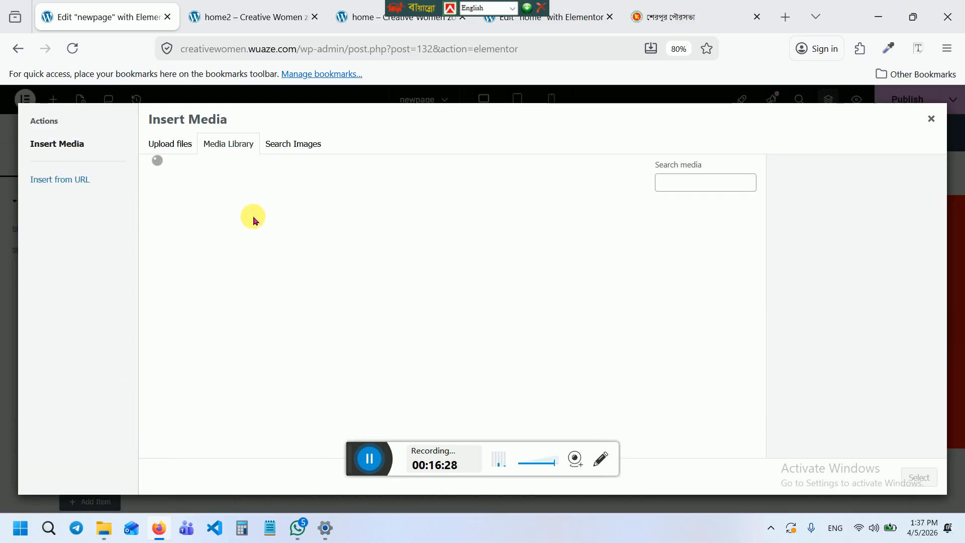
{"action": "left_click", "coordinate": [173, 145]}
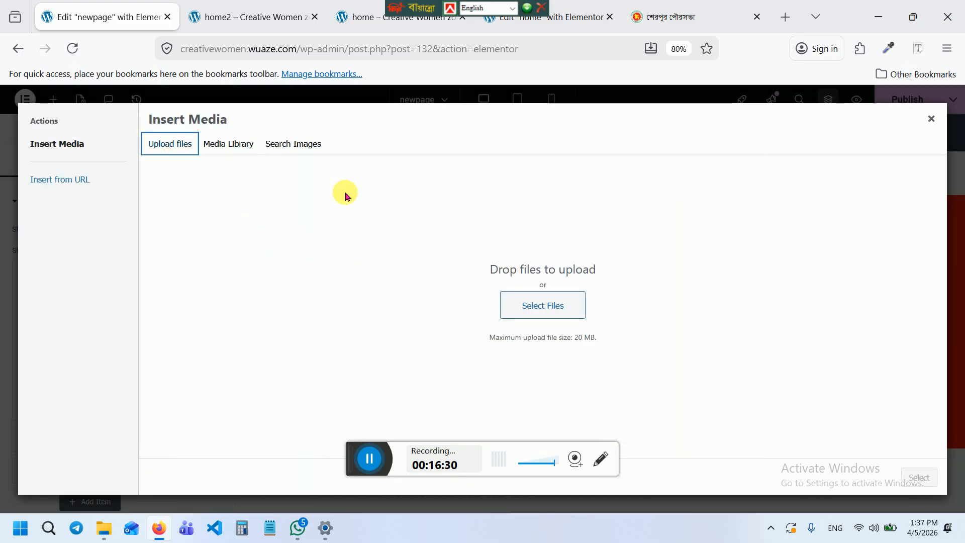
{"action": "left_click", "coordinate": [536, 304]}
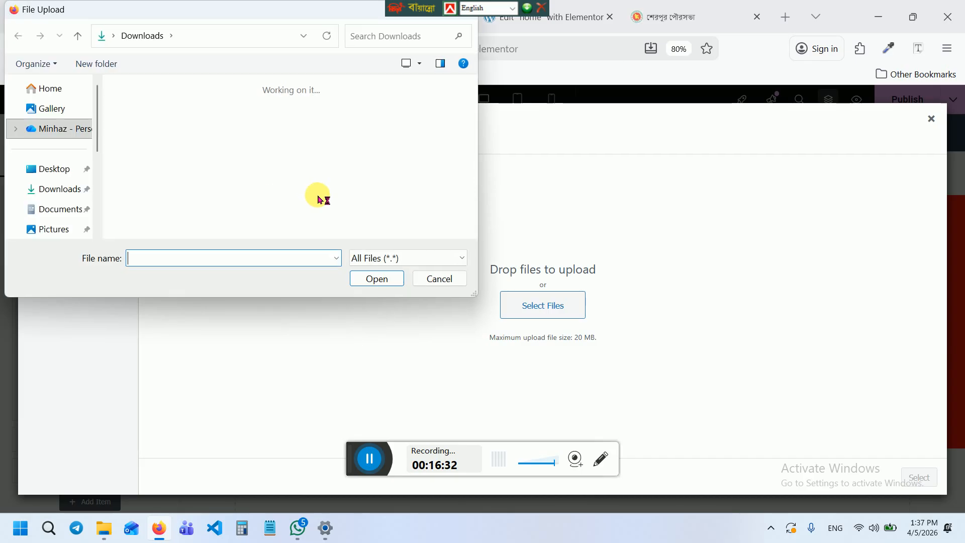
Select photo_2026-01-21_00-30-36.jpg, photo_2026-01-21_00-30-37 (3).jpg and photo_2026-01-21_00-30-37 (2).jpg from the Downloads folder for upload
{"action": "scroll", "coordinate": [243, 184], "scroll_direction": "down", "scroll_amount": 5}
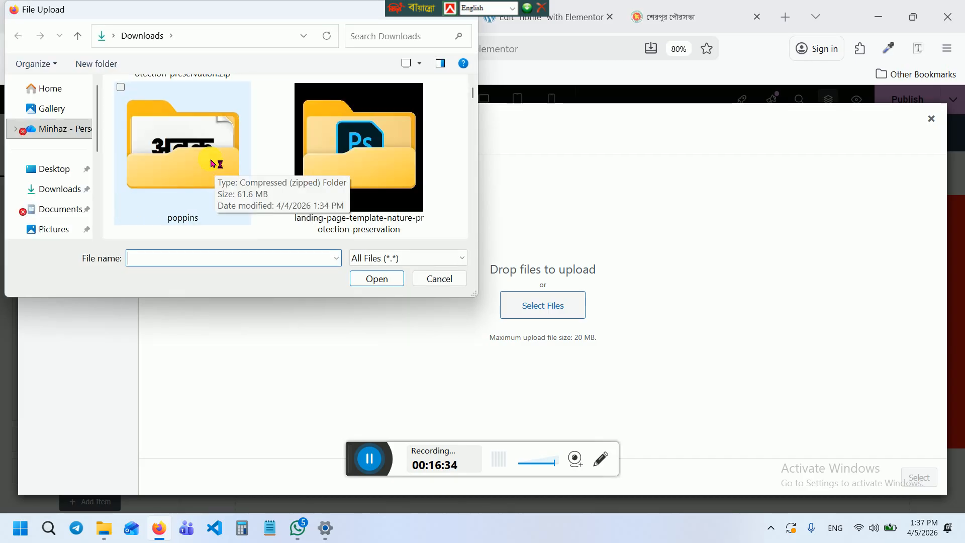
{"action": "scroll", "coordinate": [210, 163], "scroll_direction": "down", "scroll_amount": 3}
{"action": "scroll", "coordinate": [203, 162], "scroll_direction": "up", "scroll_amount": 5}
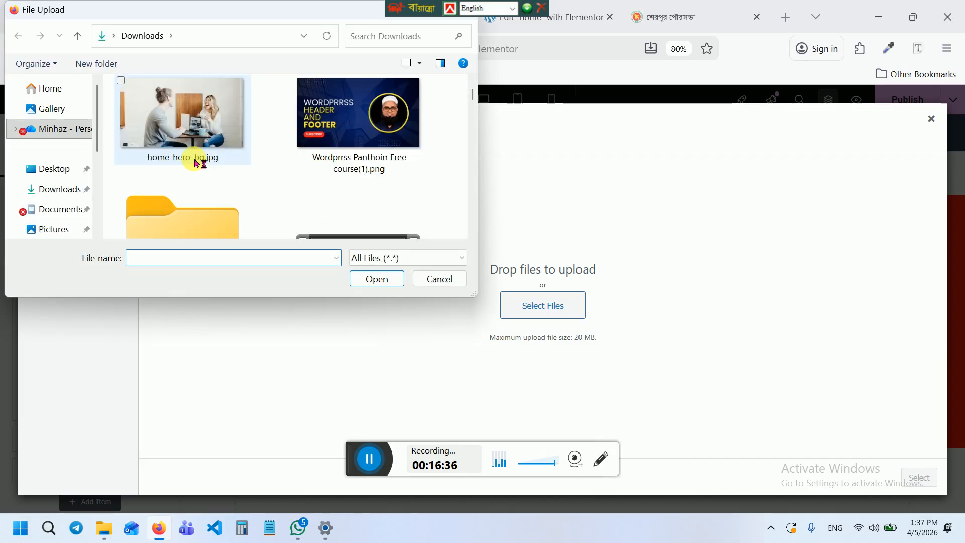
{"action": "scroll", "coordinate": [206, 163], "scroll_direction": "down", "scroll_amount": 8}
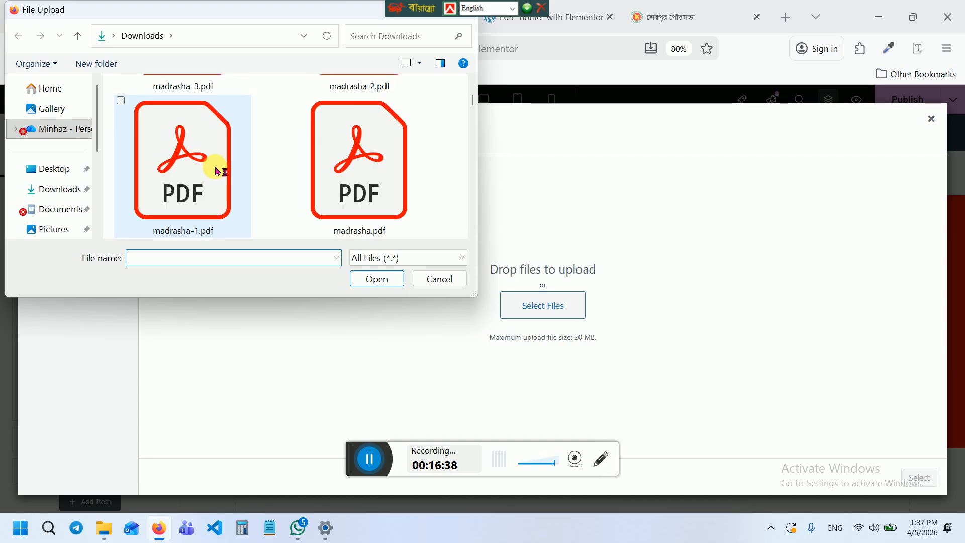
{"action": "scroll", "coordinate": [217, 173], "scroll_direction": "up", "scroll_amount": 2}
{"action": "scroll", "coordinate": [216, 172], "scroll_direction": "down", "scroll_amount": 6}
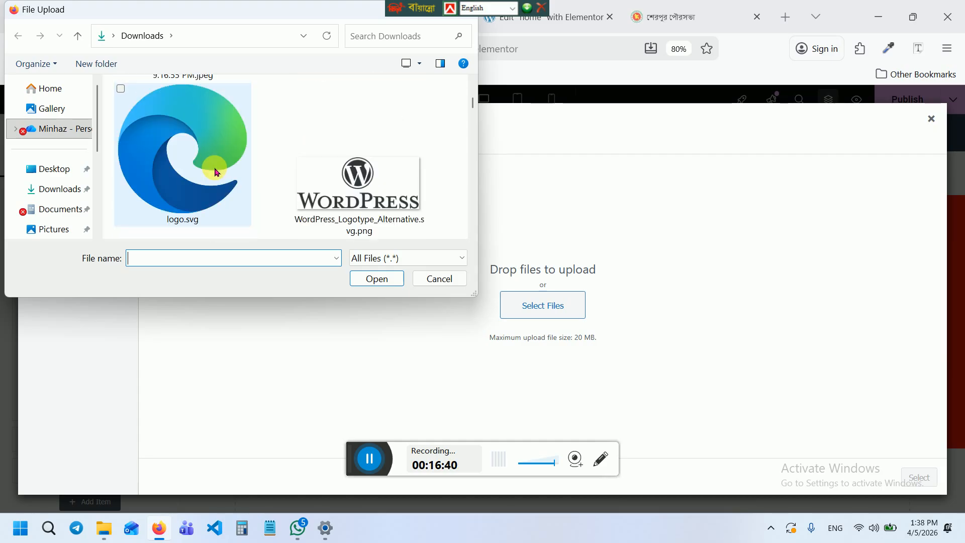
{"action": "scroll", "coordinate": [216, 172], "scroll_direction": "down", "scroll_amount": 8}
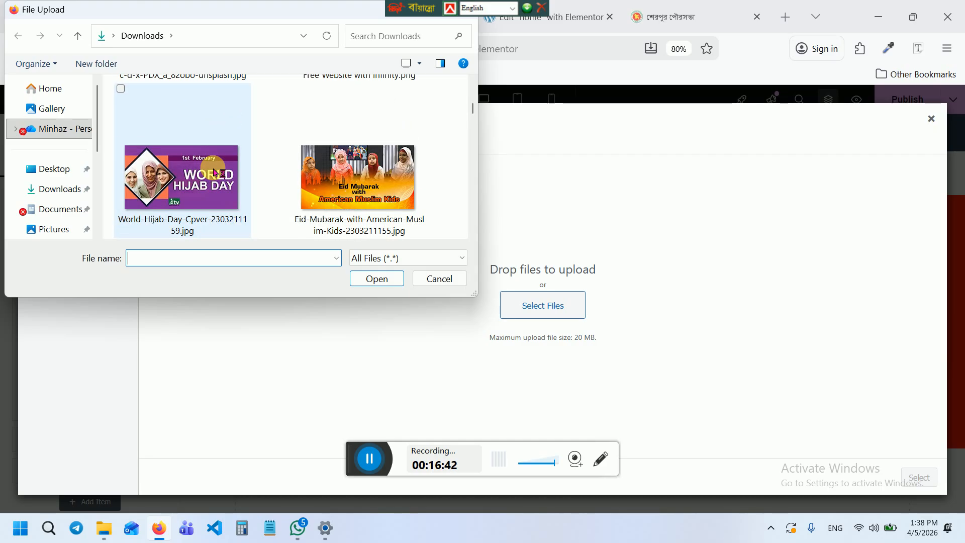
{"action": "scroll", "coordinate": [214, 169], "scroll_direction": "down", "scroll_amount": 5}
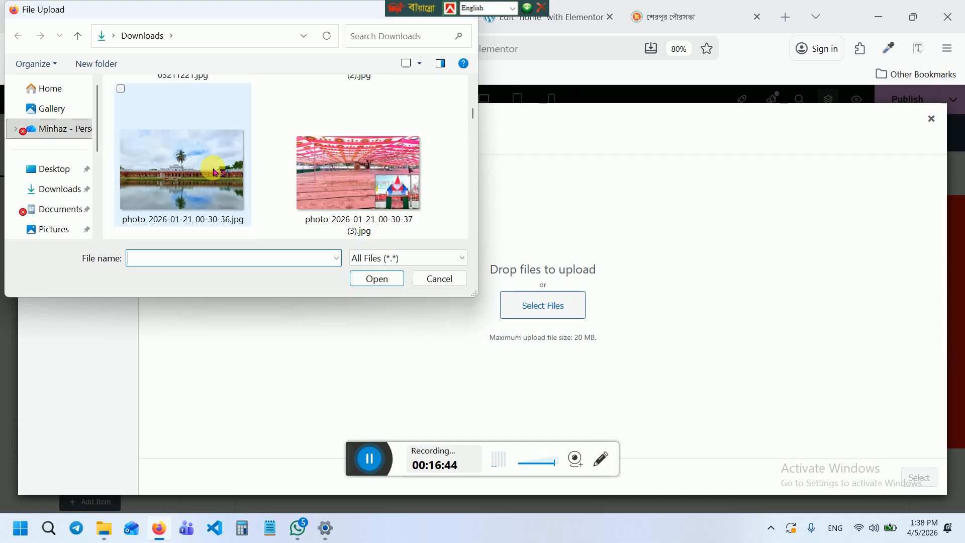
{"action": "left_click", "coordinate": [215, 173]}
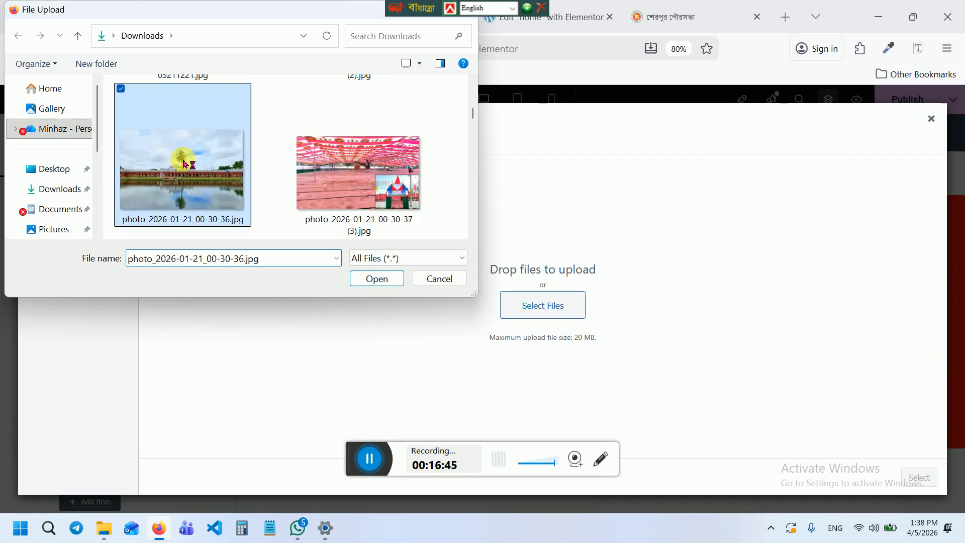
{"action": "left_click", "coordinate": [297, 89]}
{"action": "scroll", "coordinate": [284, 126], "scroll_direction": "down", "scroll_amount": 2}
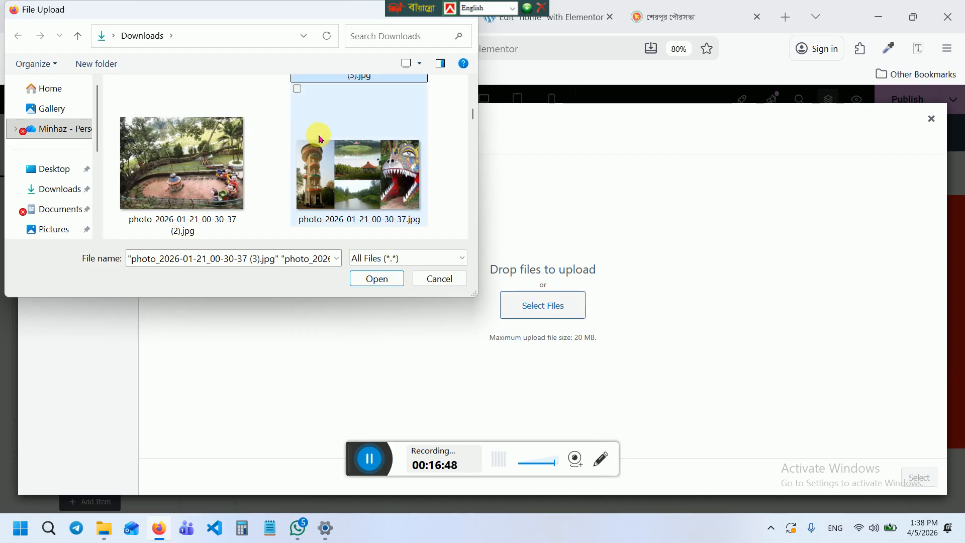
{"action": "left_click", "coordinate": [122, 89]}
Add the JPG whose name starts with 613164493 to the file selection and upload all four images to the media library
{"action": "scroll", "coordinate": [191, 156], "scroll_direction": "down", "scroll_amount": 3}
{"action": "scroll", "coordinate": [192, 158], "scroll_direction": "down", "scroll_amount": 2}
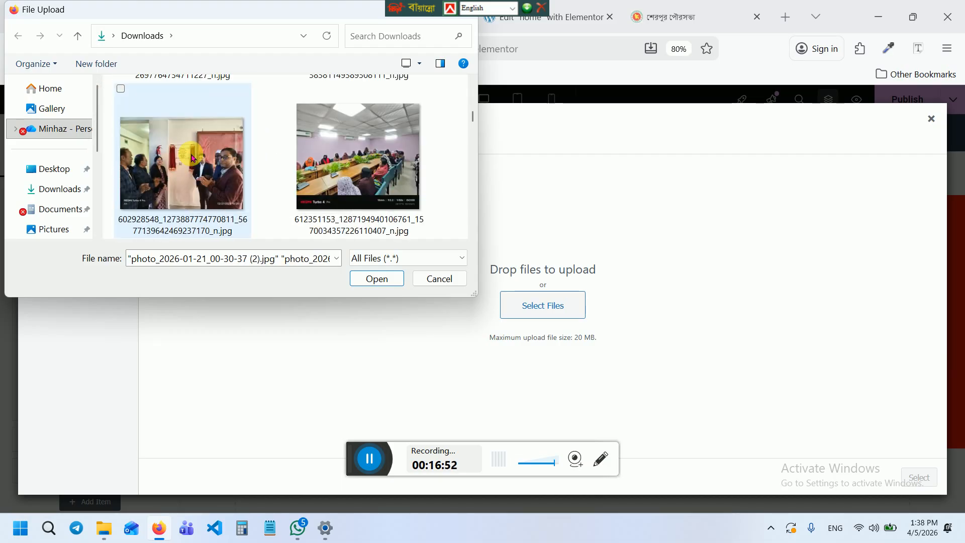
{"action": "scroll", "coordinate": [193, 157], "scroll_direction": "up", "scroll_amount": 2}
{"action": "scroll", "coordinate": [186, 150], "scroll_direction": "down", "scroll_amount": 2}
{"action": "scroll", "coordinate": [194, 134], "scroll_direction": "down", "scroll_amount": 2}
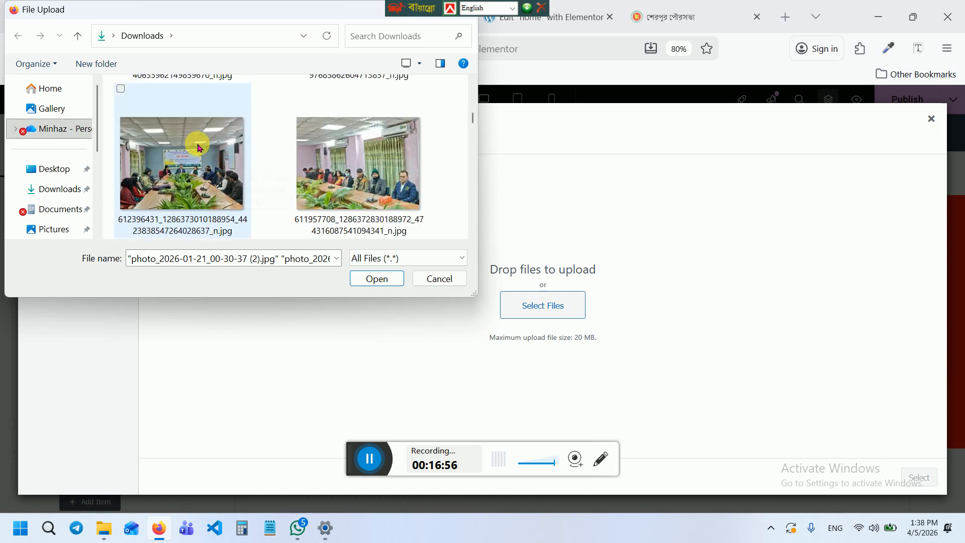
{"action": "scroll", "coordinate": [201, 146], "scroll_direction": "down", "scroll_amount": 2}
{"action": "scroll", "coordinate": [213, 159], "scroll_direction": "up", "scroll_amount": 2}
{"action": "scroll", "coordinate": [215, 159], "scroll_direction": "down", "scroll_amount": 2}
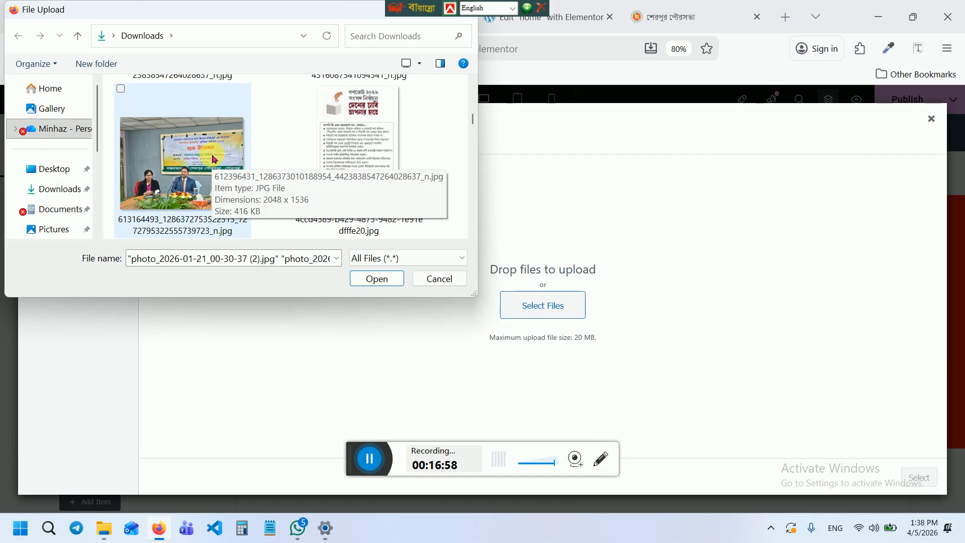
{"action": "left_click", "coordinate": [122, 91]}
{"action": "left_click", "coordinate": [376, 279]}
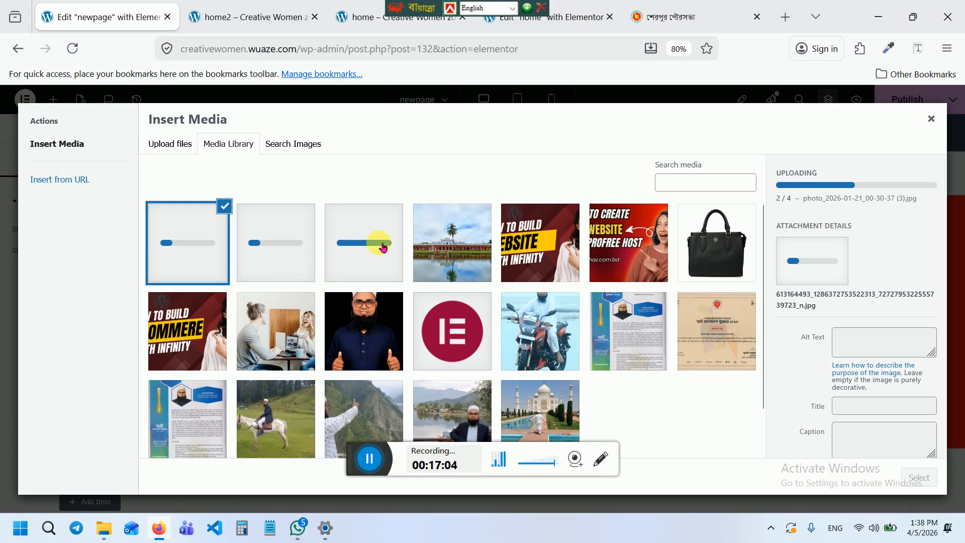
Use photo_2026-01-21_00-30-36.jpg from the media library as the first slide's background image
{"action": "left_click", "coordinate": [473, 234]}
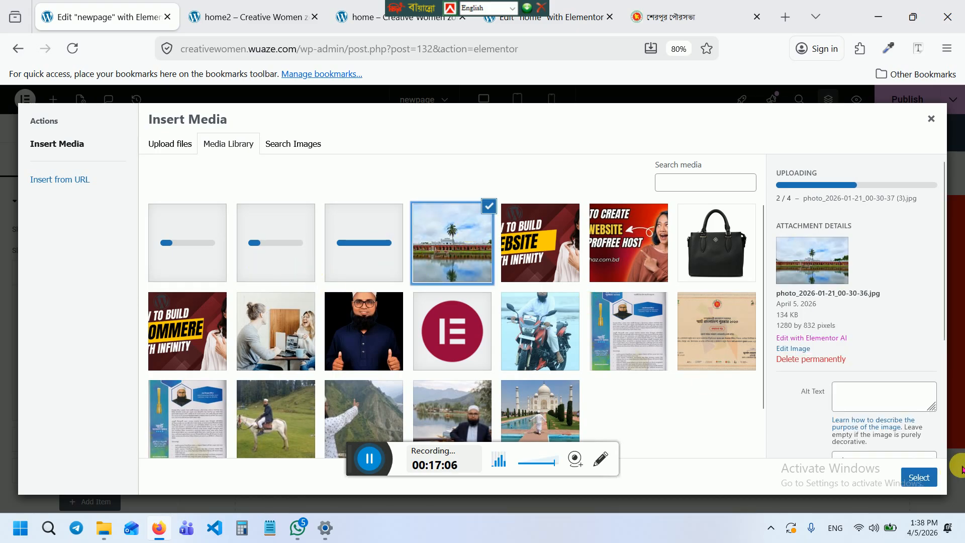
{"action": "left_click", "coordinate": [919, 478]}
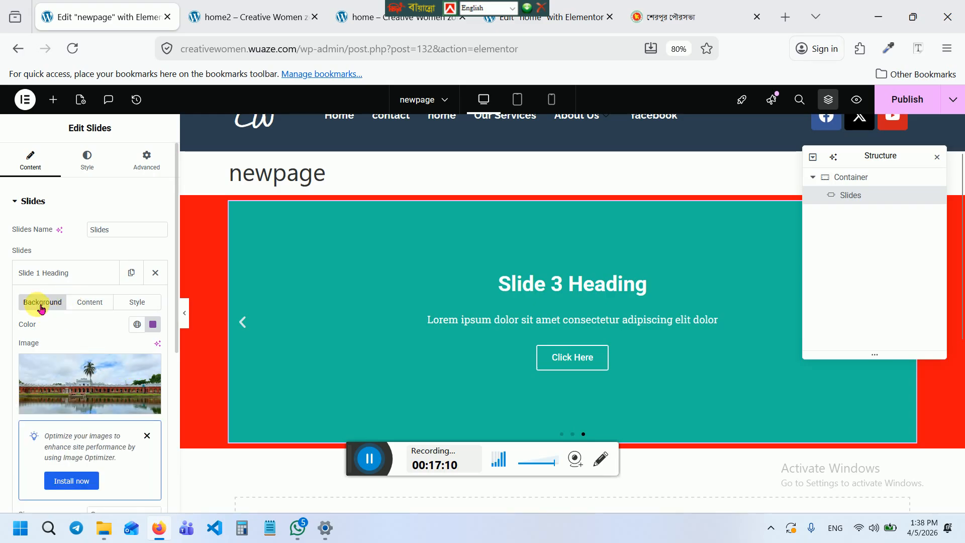
Replace the first slide's title with "GK Pilot High School"
{"action": "left_click", "coordinate": [97, 305]}
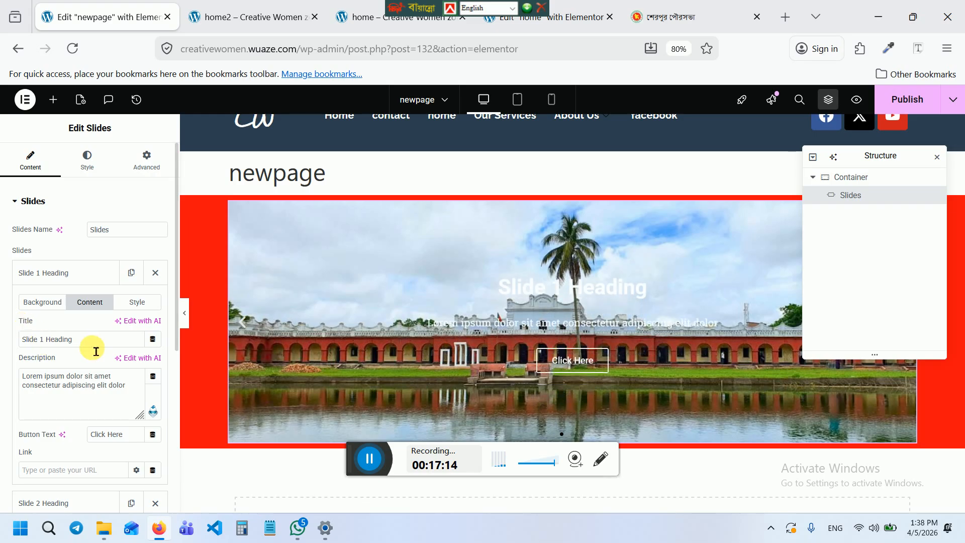
{"action": "left_click_drag", "start_coordinate": [96, 347], "coordinate": [6, 347]}
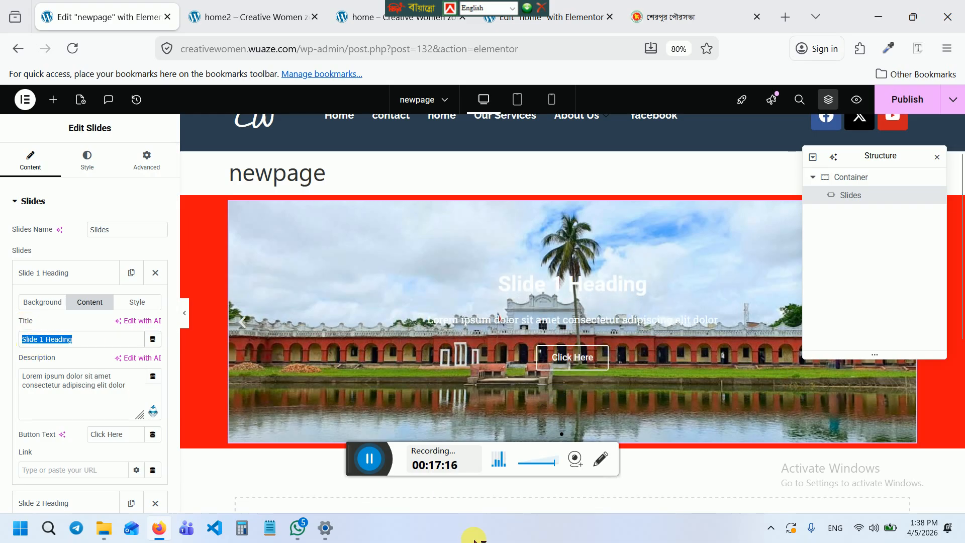
{"action": "type", "text": "GK P"}
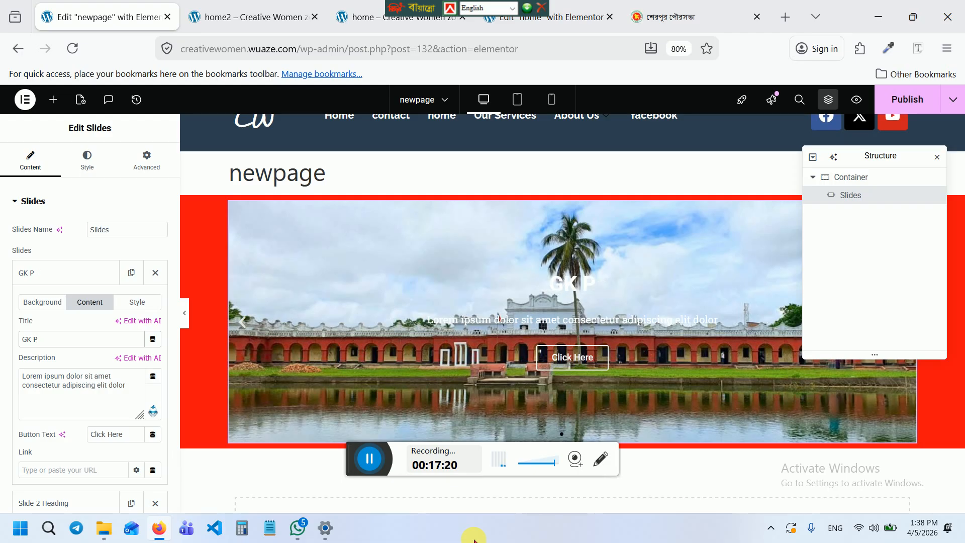
{"action": "type", "text": "ubilot High School"}
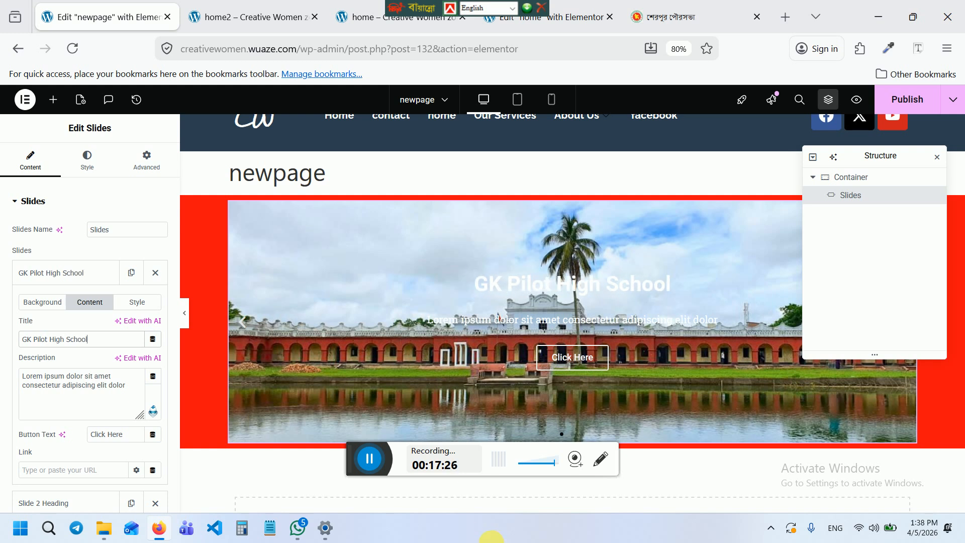
Set the first slide's button text to "Details" and its link to "#"
{"action": "left_click_drag", "start_coordinate": [134, 392], "coordinate": [9, 380]}
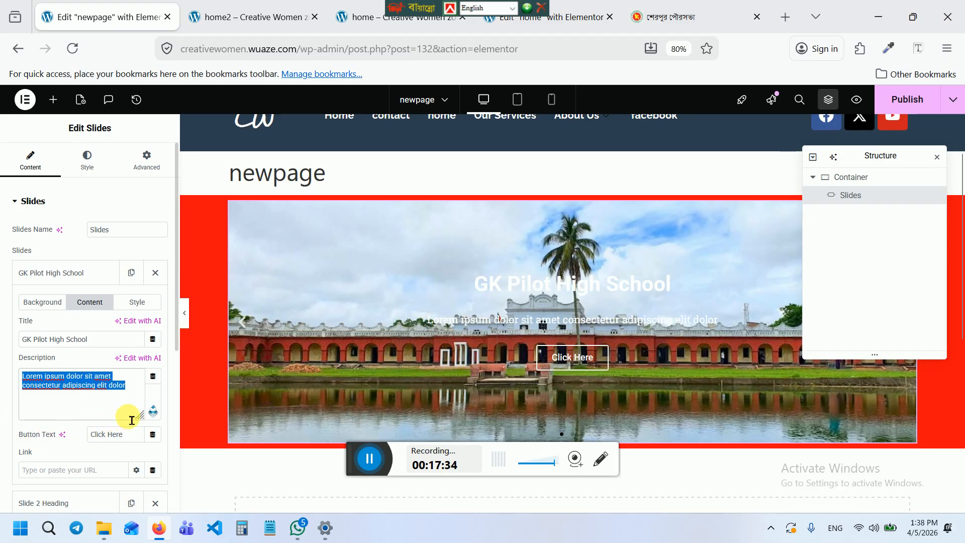
{"action": "left_click", "coordinate": [144, 398]}
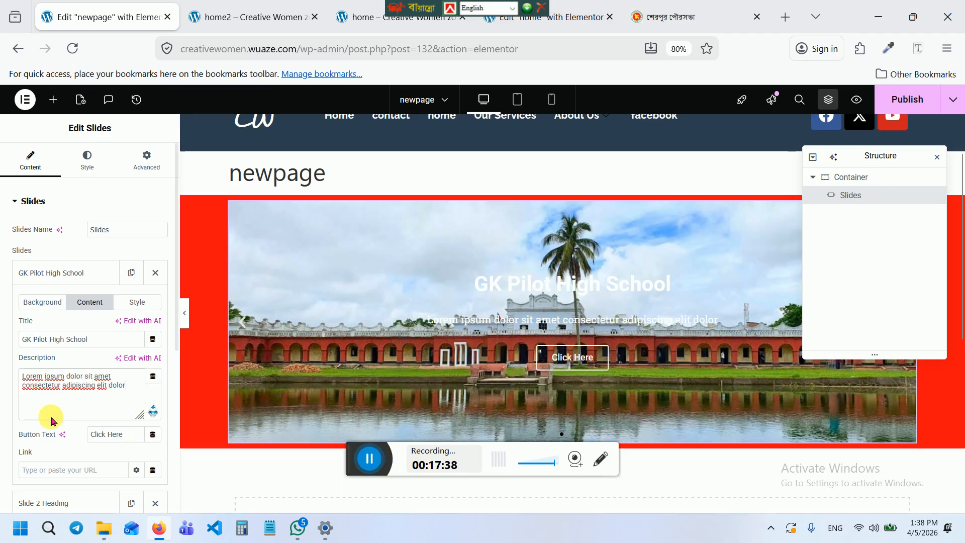
{"action": "left_click_drag", "start_coordinate": [132, 436], "coordinate": [98, 443]}
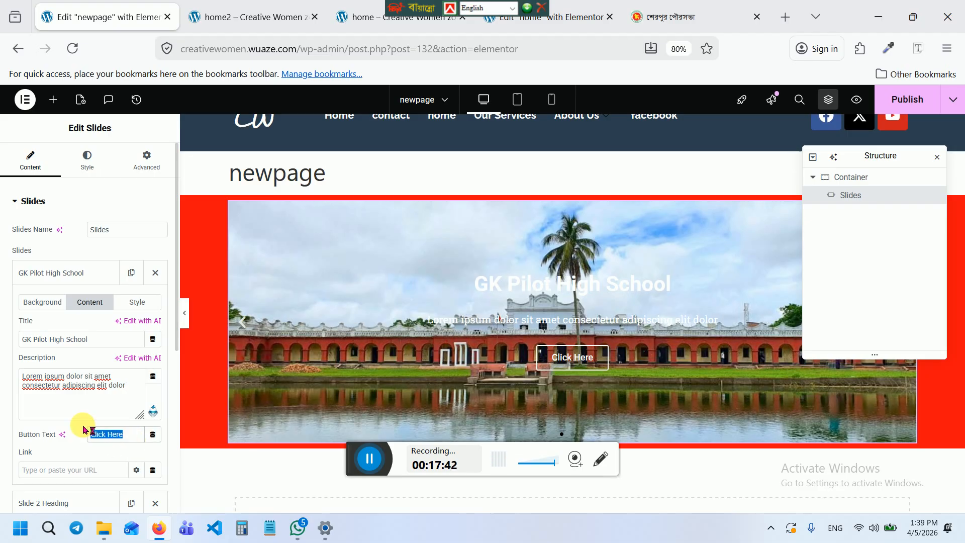
{"action": "type", "text": "Details"}
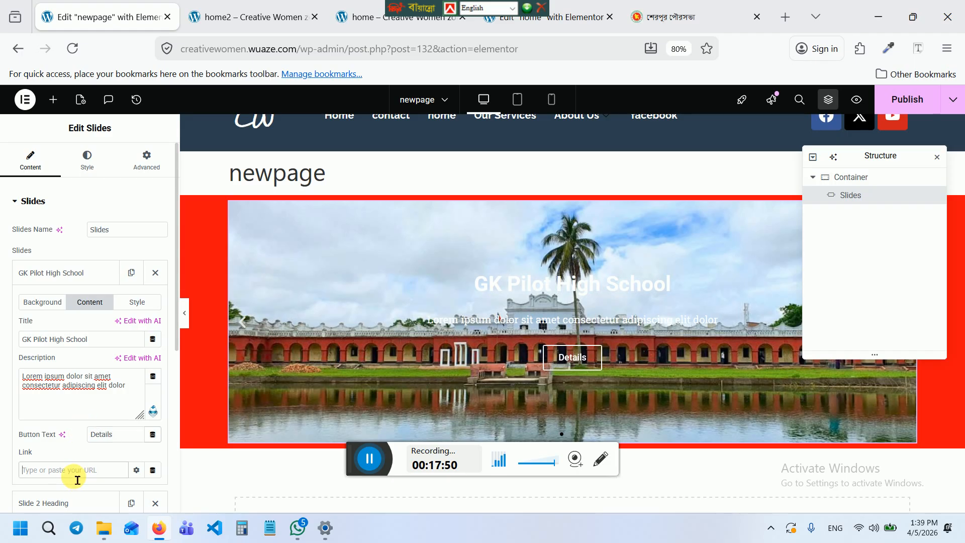
{"action": "left_click", "coordinate": [50, 471]}
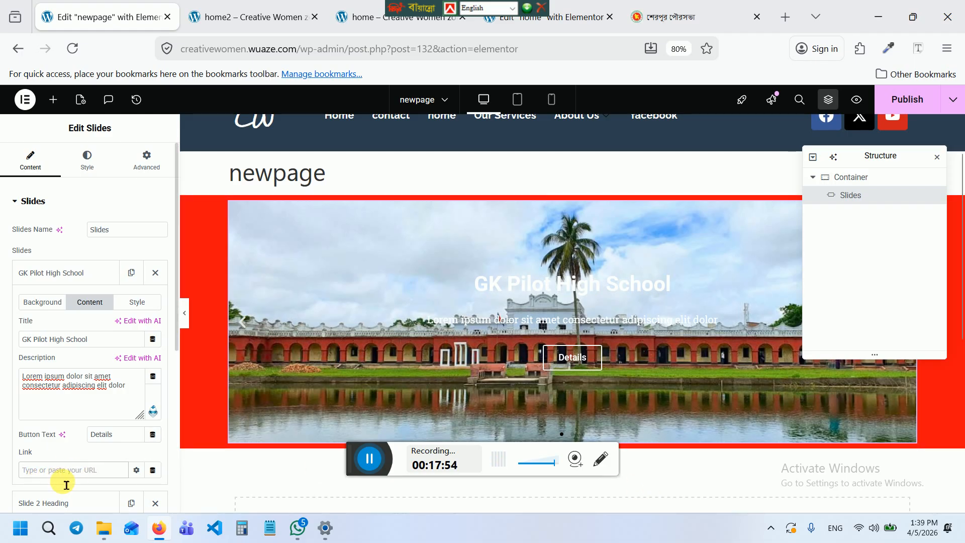
{"action": "type", "text": "#"}
{"action": "scroll", "coordinate": [112, 416], "scroll_direction": "down", "scroll_amount": 3}
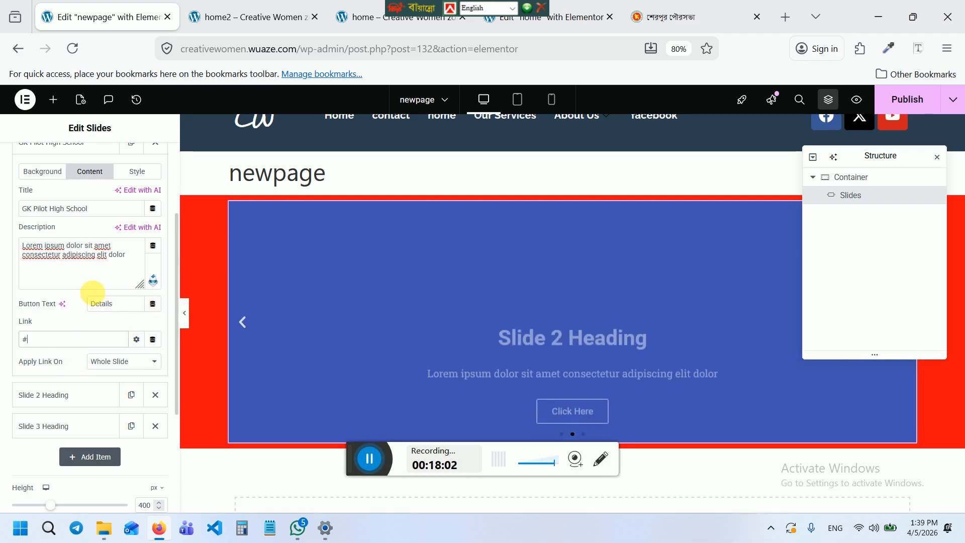
Review the first slide's style, content and background settings, and collapse the slide's entry
{"action": "scroll", "coordinate": [93, 297], "scroll_direction": "up", "scroll_amount": 2}
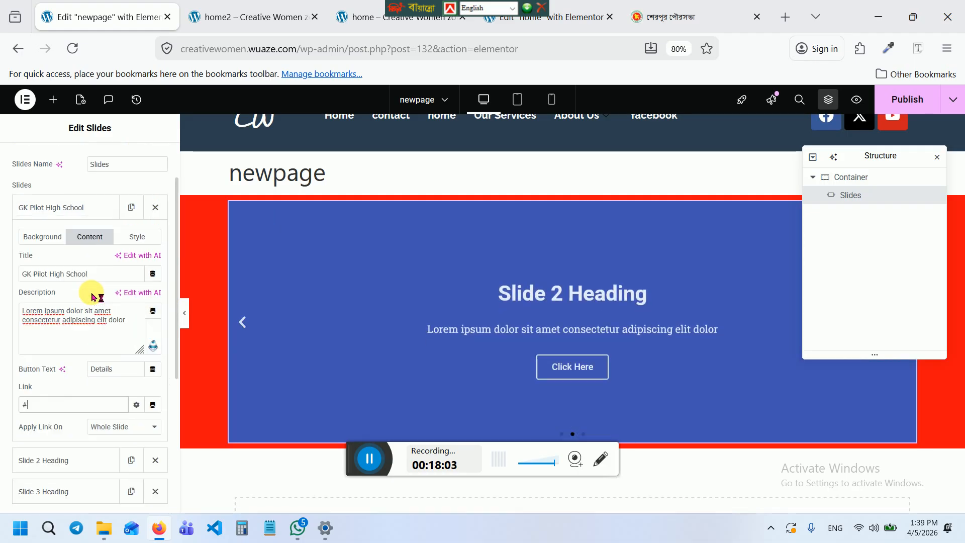
{"action": "left_click", "coordinate": [141, 240]}
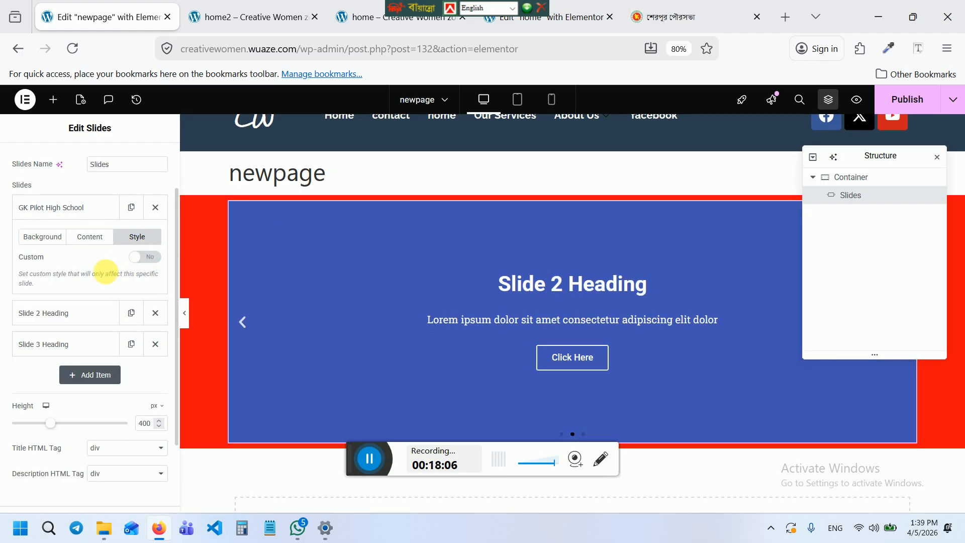
{"action": "left_click", "coordinate": [89, 236]}
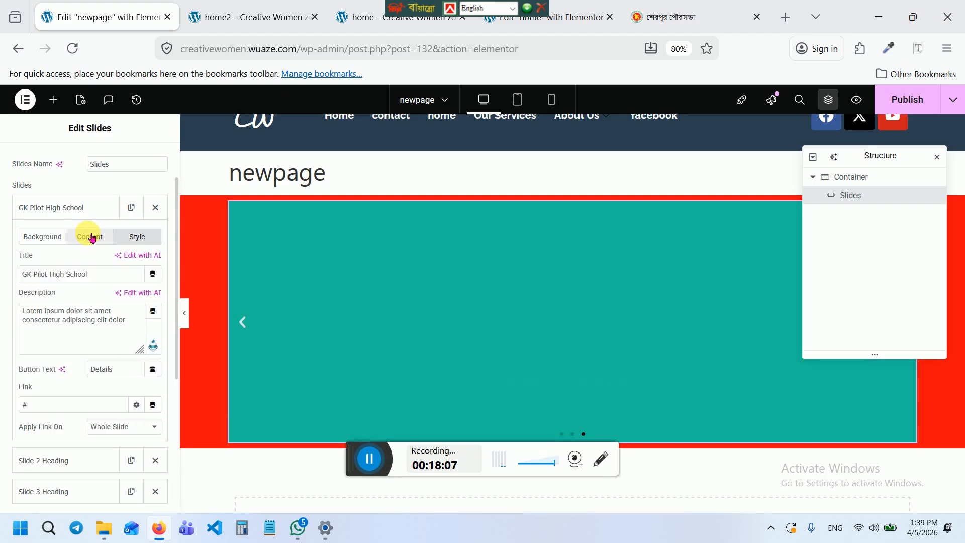
{"action": "left_click", "coordinate": [50, 237]}
{"action": "left_click", "coordinate": [74, 208]}
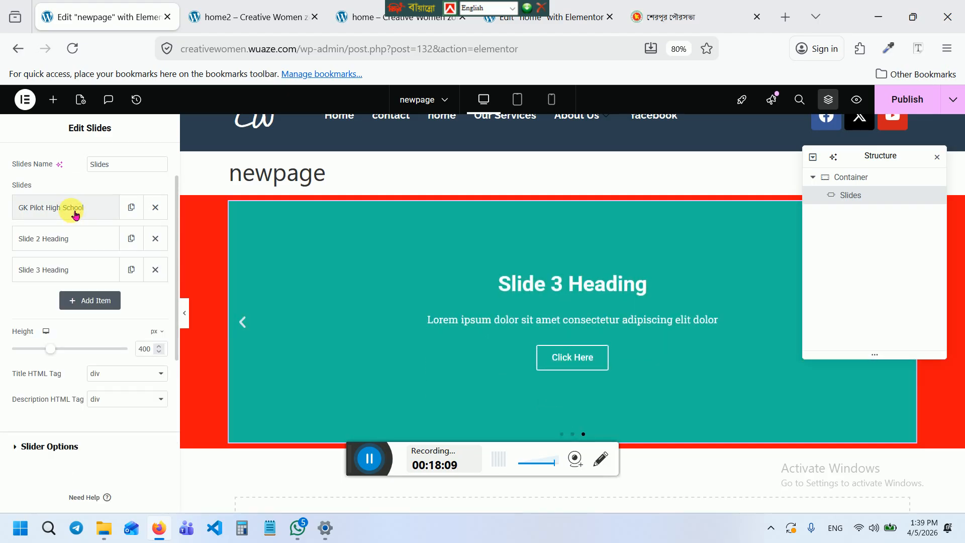
Use the photo of the pink-and-white festive canopy from the media library as the second slide's background image
{"action": "left_click", "coordinate": [77, 239]}
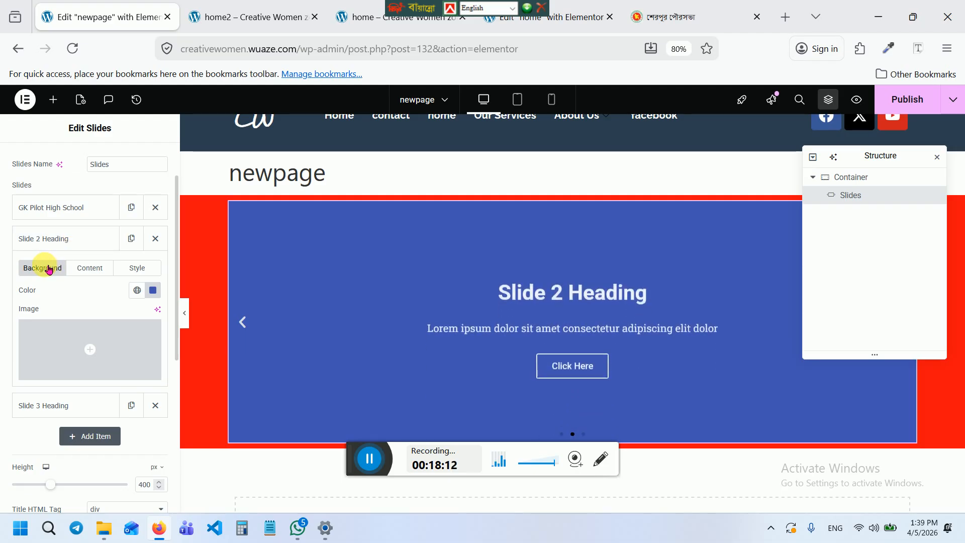
{"action": "left_click", "coordinate": [77, 334]}
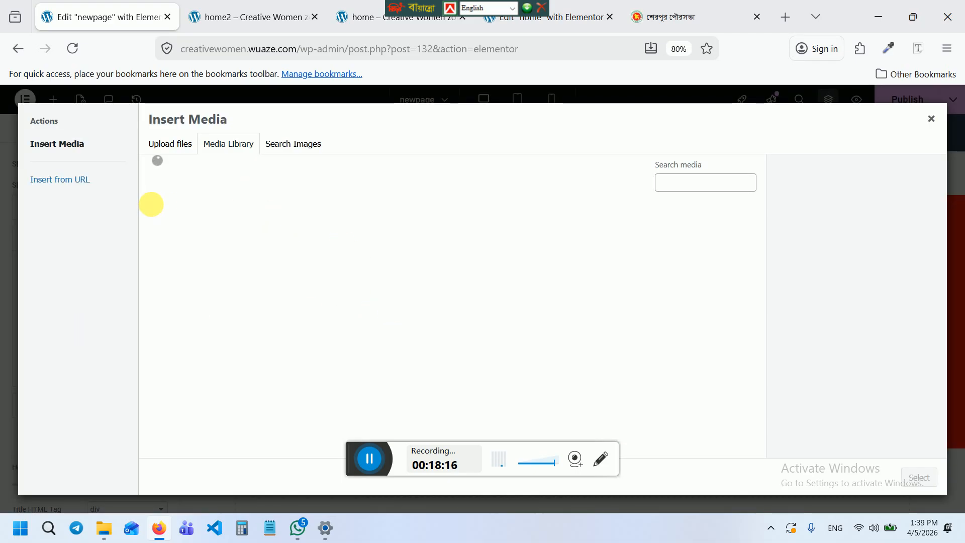
{"action": "left_click", "coordinate": [374, 250]}
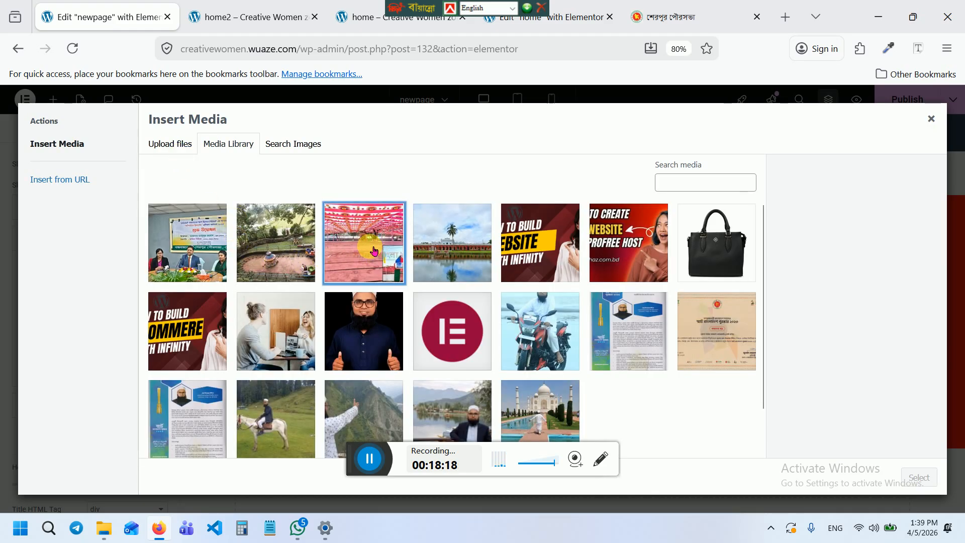
{"action": "left_click", "coordinate": [918, 477]}
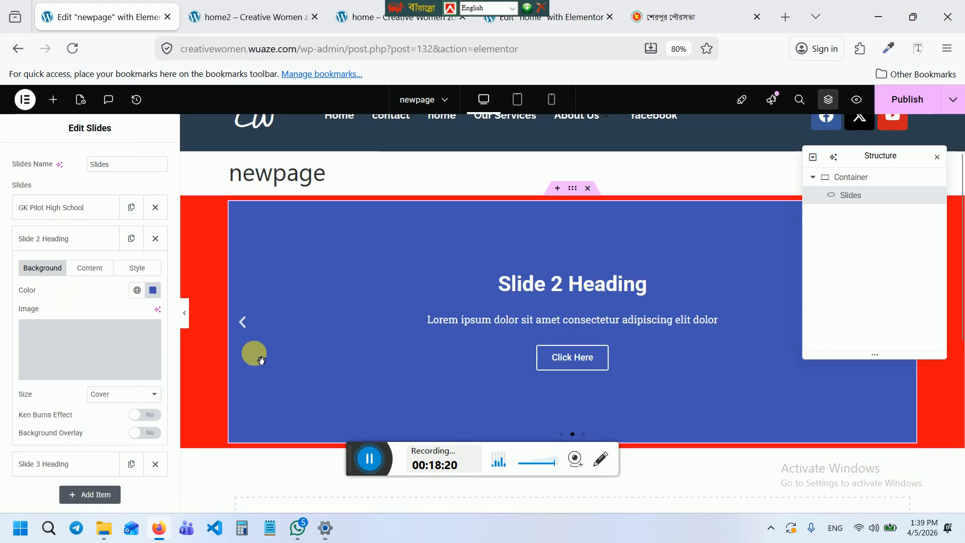
Replace the second slide's title with "পৌর ঈদগাহ মাঠ"
{"action": "left_click", "coordinate": [90, 272]}
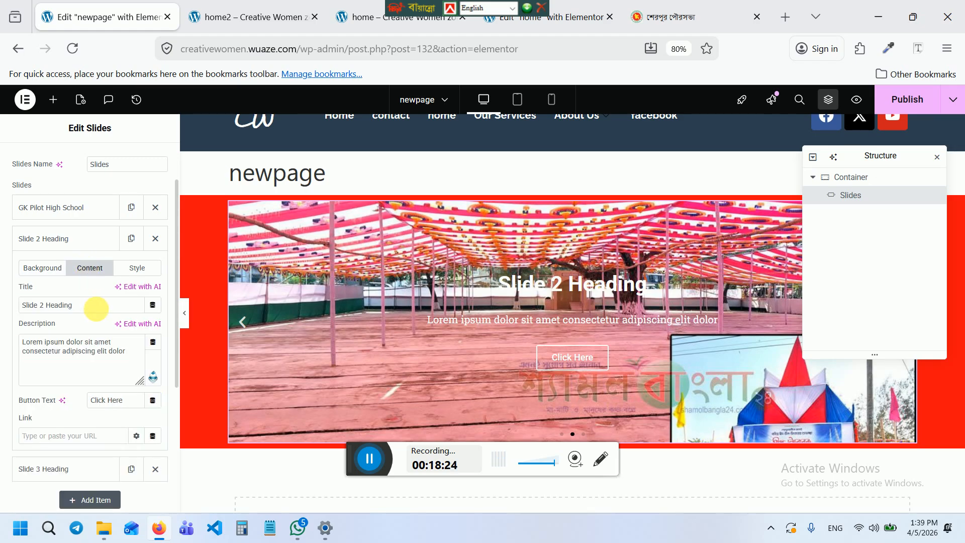
{"action": "left_click_drag", "start_coordinate": [118, 307], "coordinate": [8, 286]}
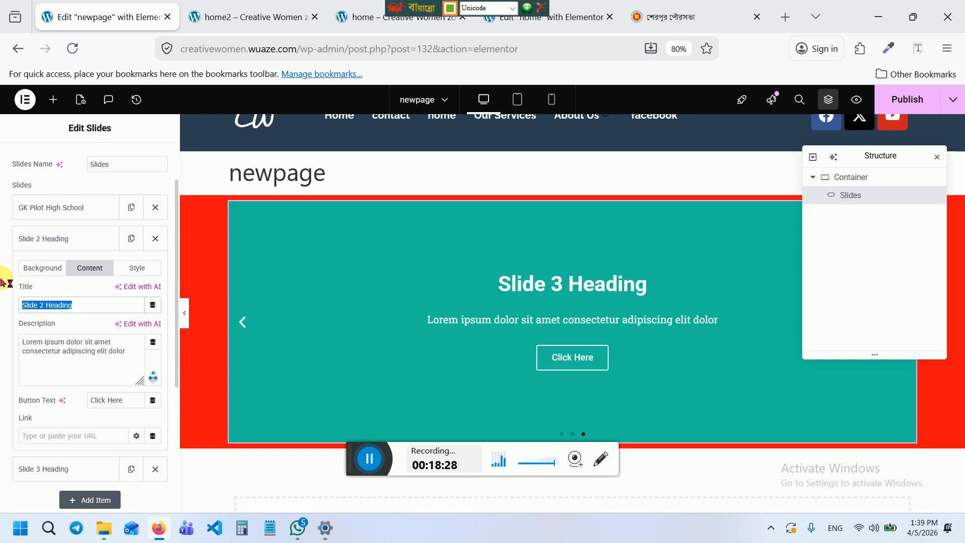
{"action": "type", "text": "পৌ"}
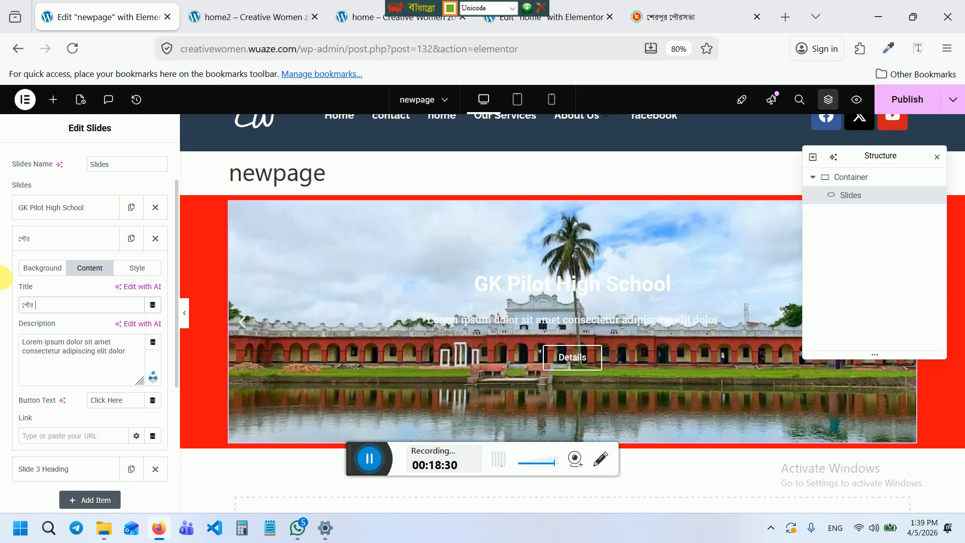
{"action": "type", "text": "র ঈদগা"}
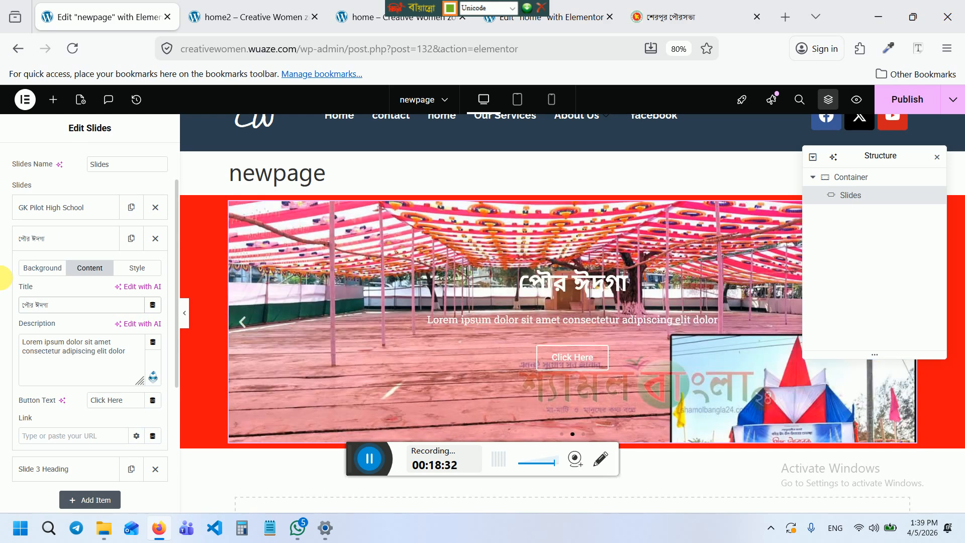
{"action": "type", "text": "হ মাঠ"}
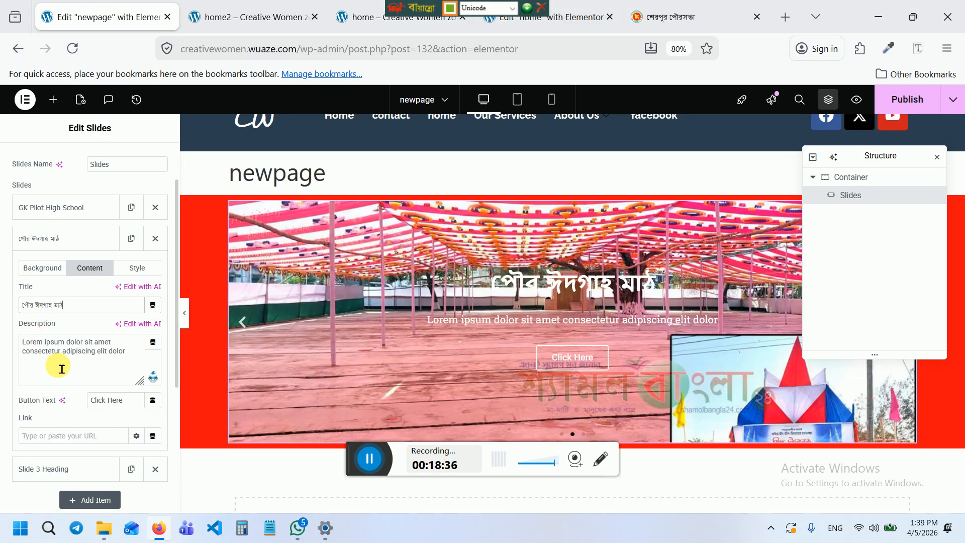
Clear the second slide's button text and collapse the slide's entry
{"action": "left_click_drag", "start_coordinate": [138, 405], "coordinate": [76, 397]}
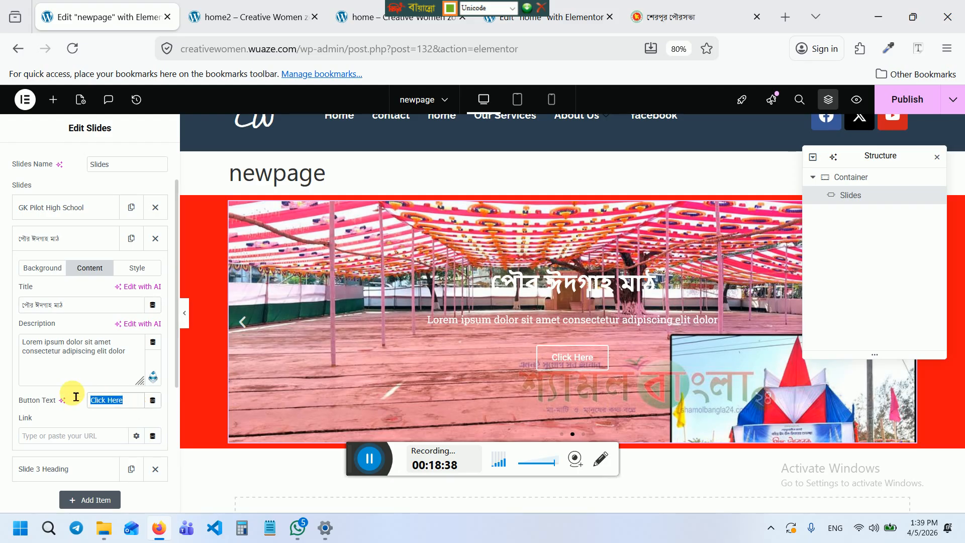
{"action": "key", "text": "BackSpace"}
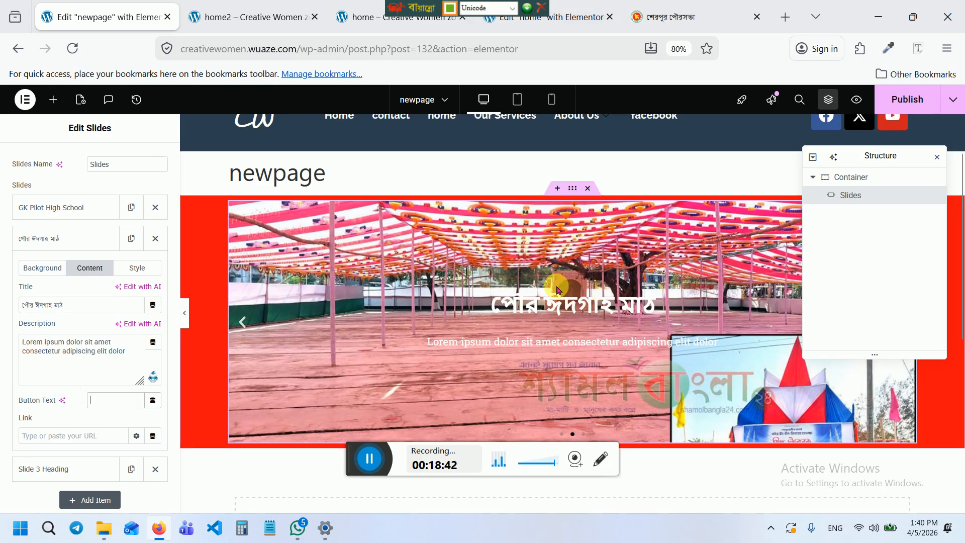
{"action": "left_click", "coordinate": [60, 243]}
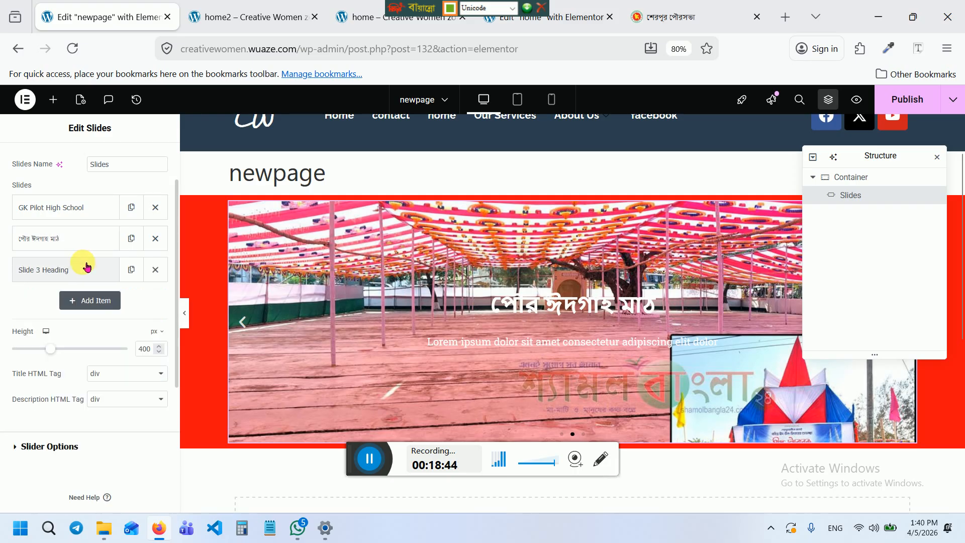
Use the media library photo of a man riding a white horse as the third slide's background image
{"action": "left_click", "coordinate": [86, 265]}
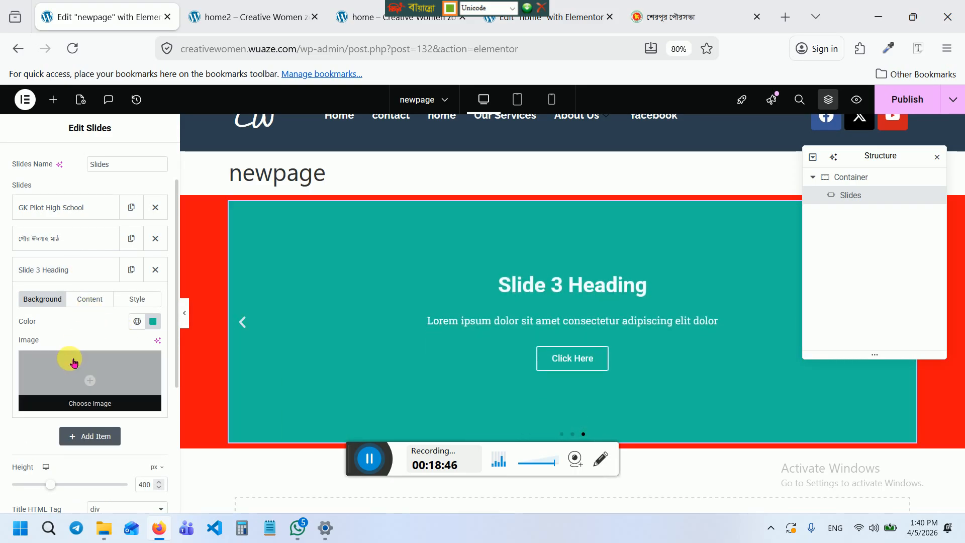
{"action": "left_click", "coordinate": [71, 364]}
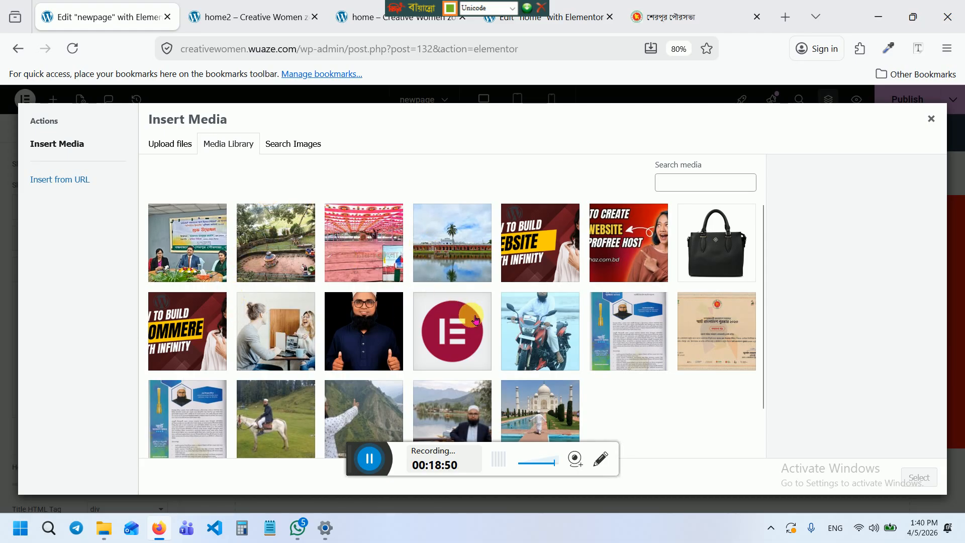
{"action": "scroll", "coordinate": [467, 332], "scroll_direction": "down", "scroll_amount": 1}
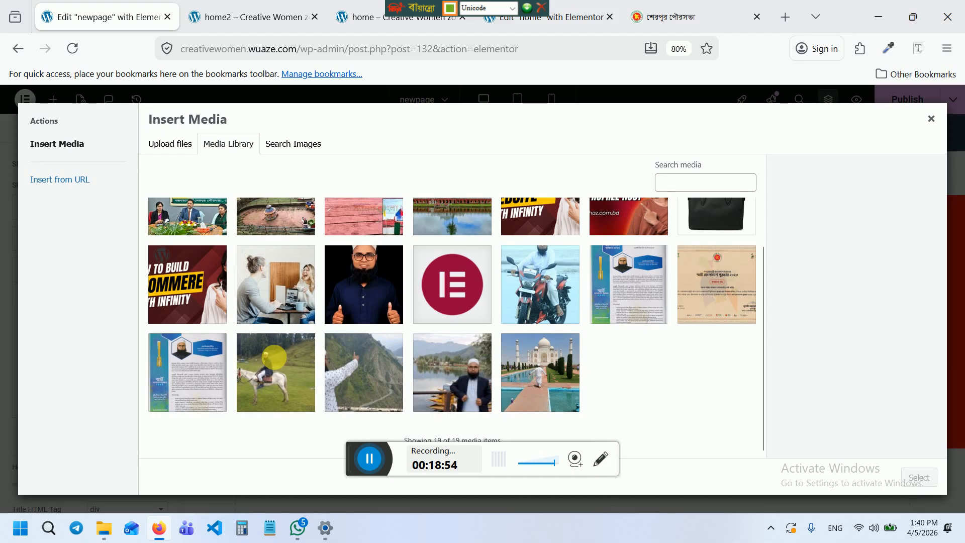
{"action": "left_click", "coordinate": [276, 362]}
{"action": "left_click", "coordinate": [919, 477]}
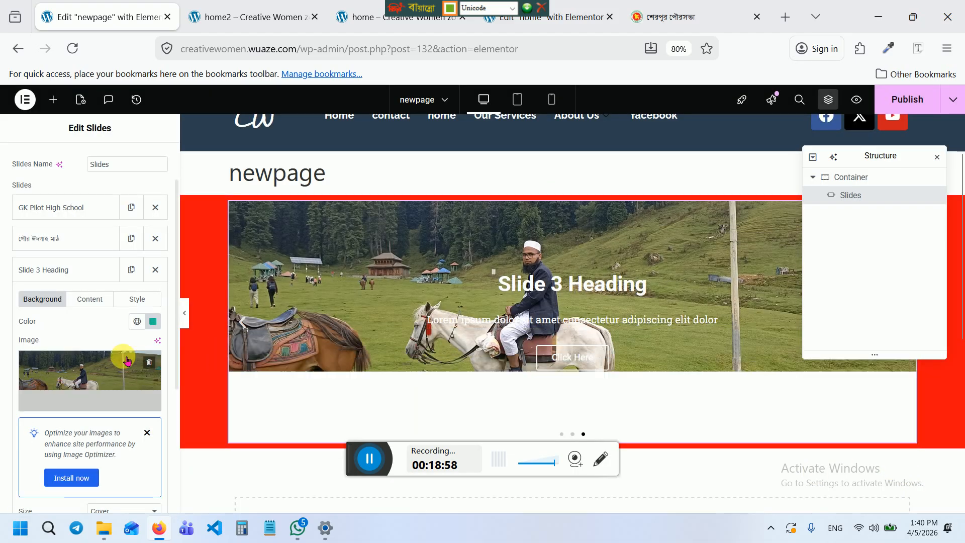
Try the Contain size for the third slide's background image and set it back to Cover
{"action": "scroll", "coordinate": [205, 400], "scroll_direction": "down", "scroll_amount": 2}
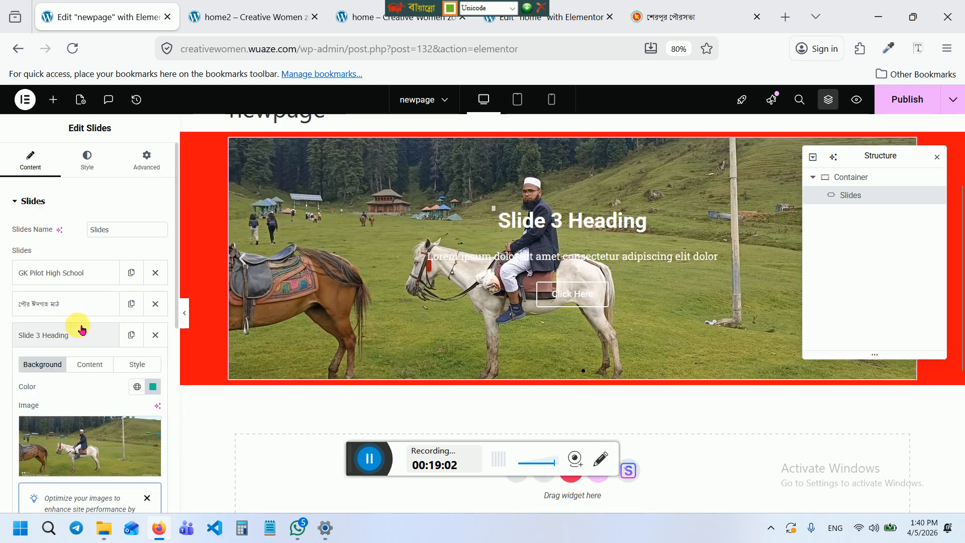
{"action": "mouse_move", "coordinate": [145, 373]}
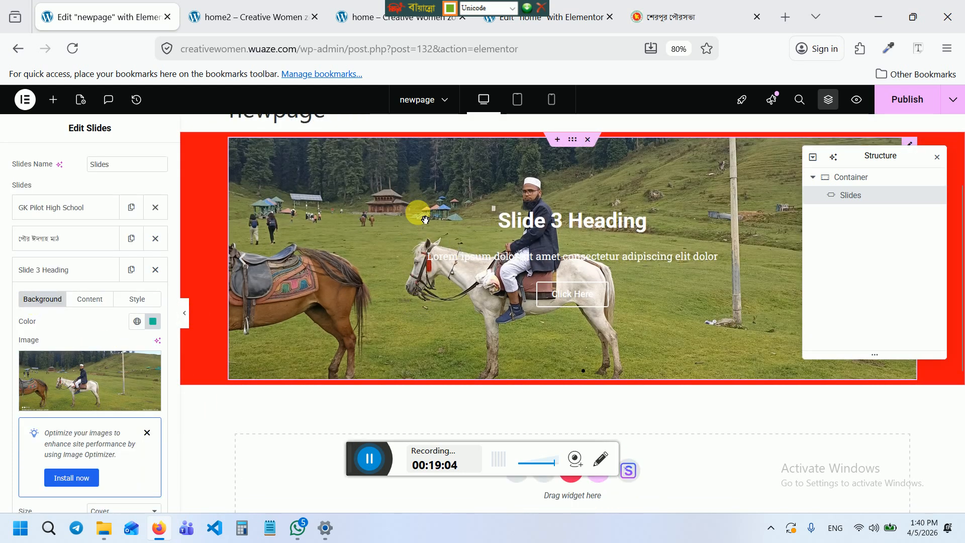
{"action": "scroll", "coordinate": [99, 401], "scroll_direction": "down", "scroll_amount": 2}
{"action": "scroll", "coordinate": [105, 405], "scroll_direction": "up", "scroll_amount": 1}
{"action": "scroll", "coordinate": [106, 406], "scroll_direction": "down", "scroll_amount": 1}
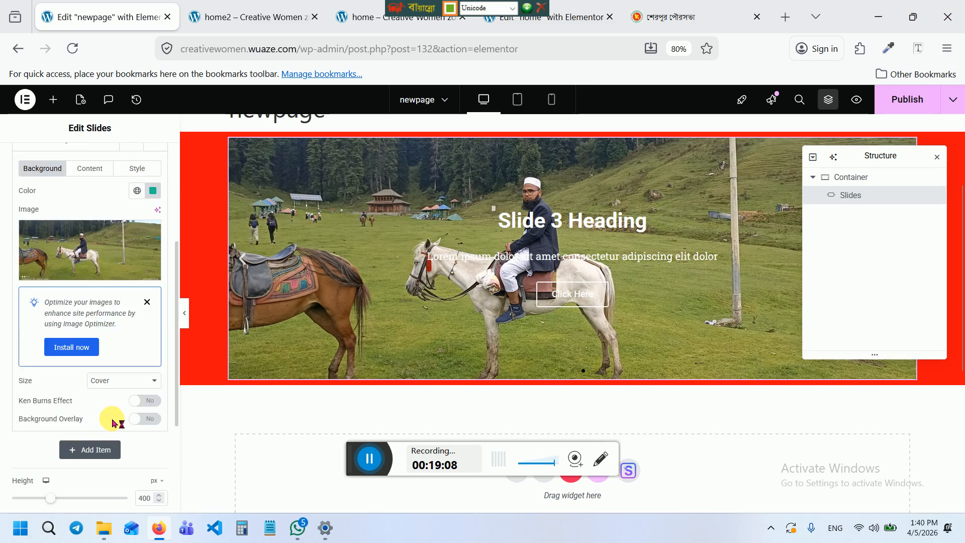
{"action": "left_click", "coordinate": [121, 384]}
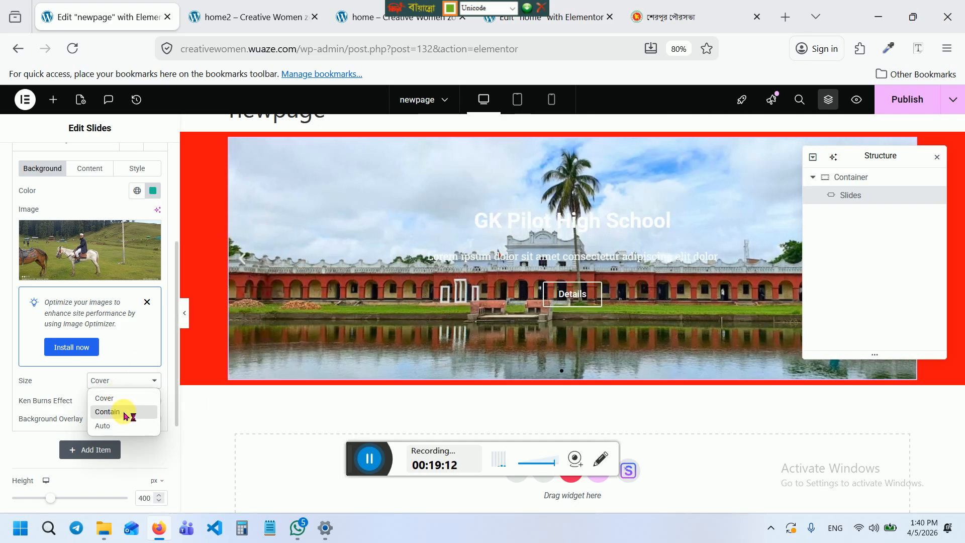
{"action": "left_click", "coordinate": [127, 412]}
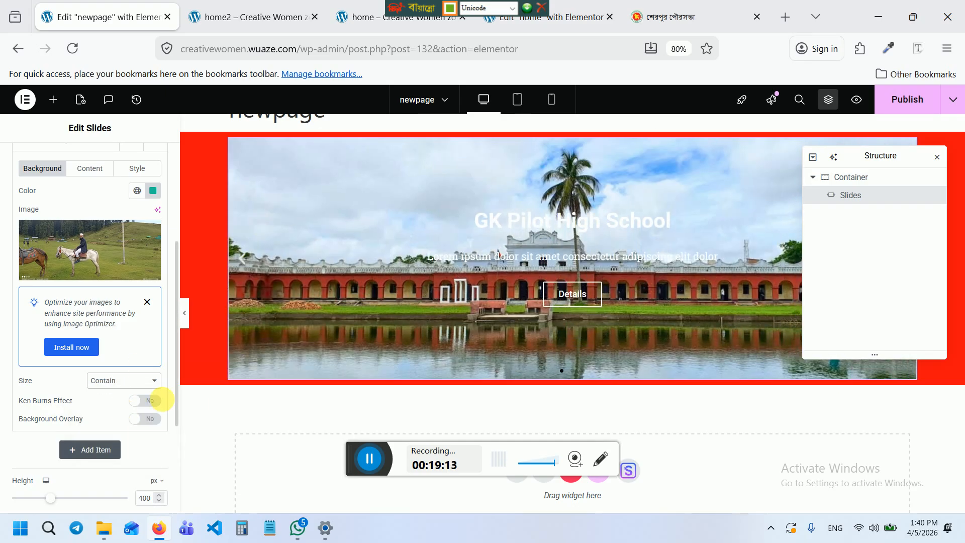
{"action": "left_click", "coordinate": [125, 382]}
{"action": "left_click", "coordinate": [123, 399]}
Replace the third slide's title with "কাশ্মির"
{"action": "scroll", "coordinate": [103, 367], "scroll_direction": "up", "scroll_amount": 2}
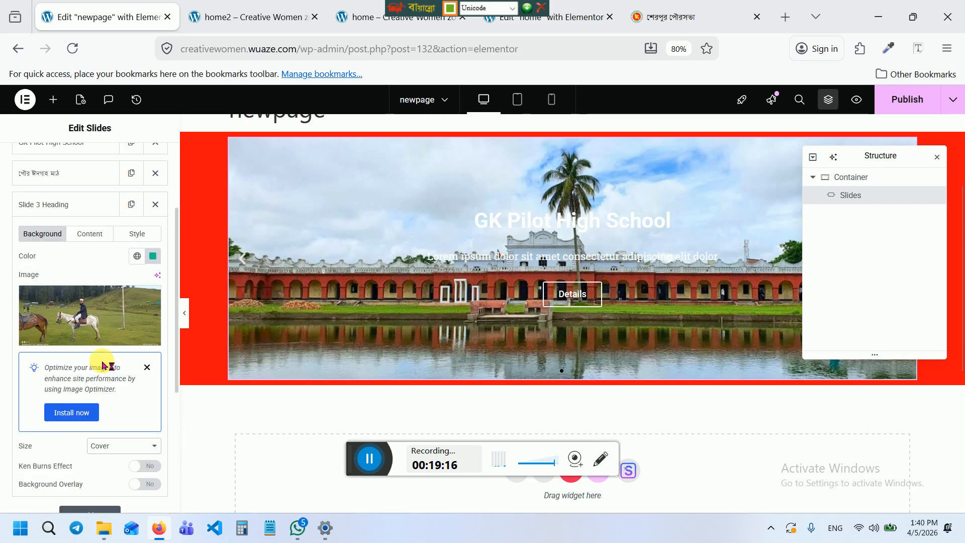
{"action": "left_click", "coordinate": [85, 236]}
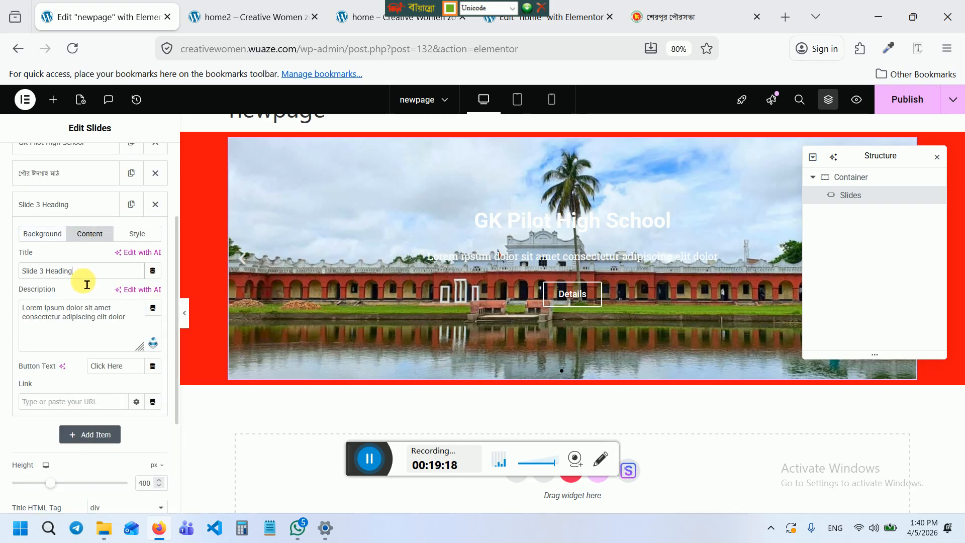
{"action": "left_click_drag", "start_coordinate": [90, 272], "coordinate": [10, 272]}
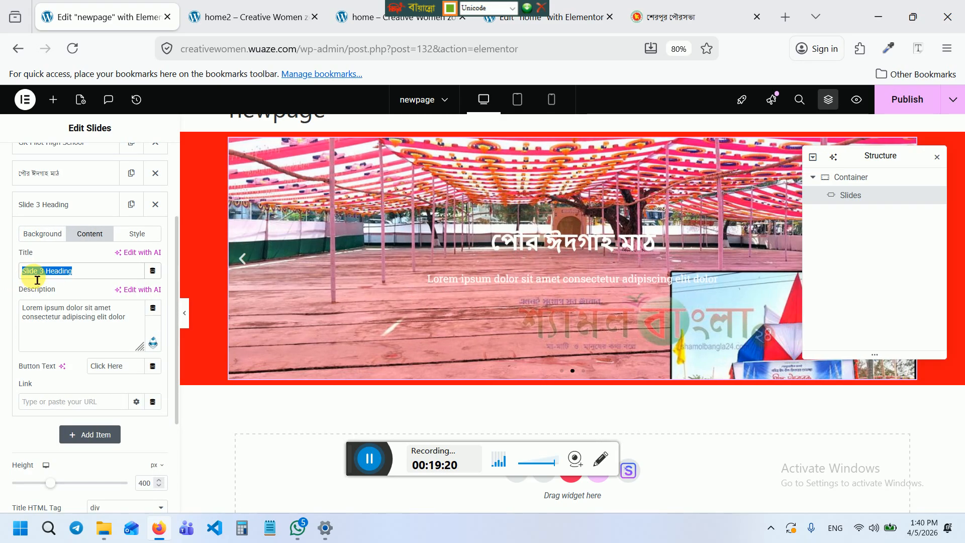
{"action": "type", "text": "কাশ"}
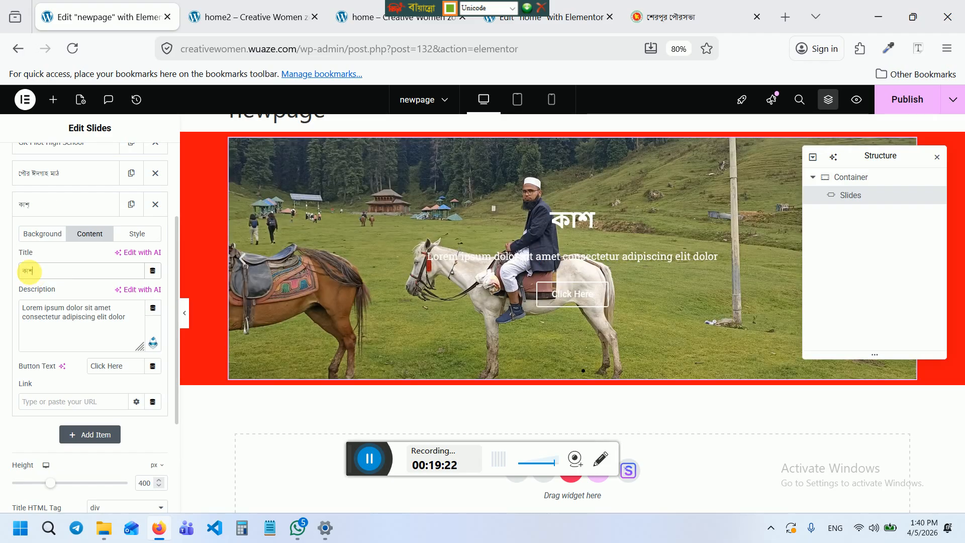
{"action": "type", "text": "্মি"}
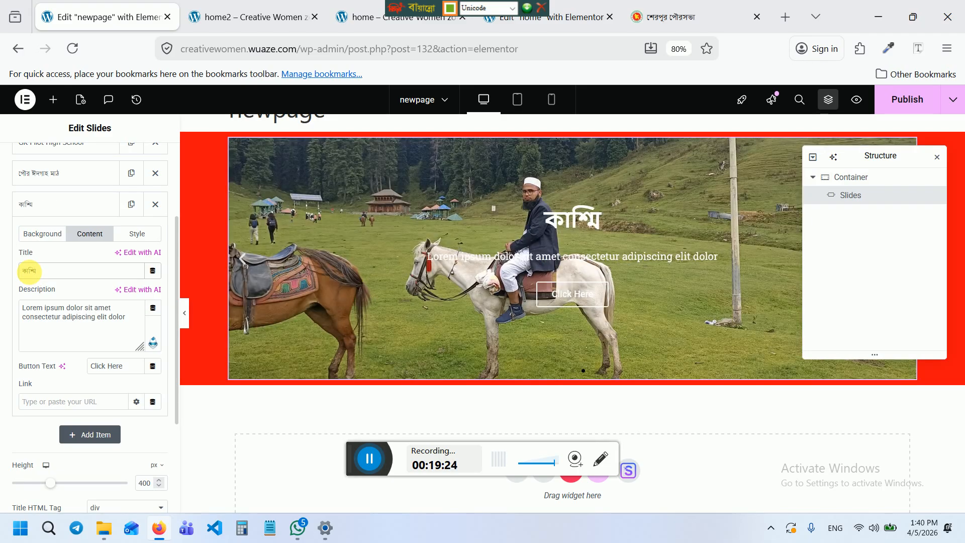
{"action": "key", "text": "BackSpace"}
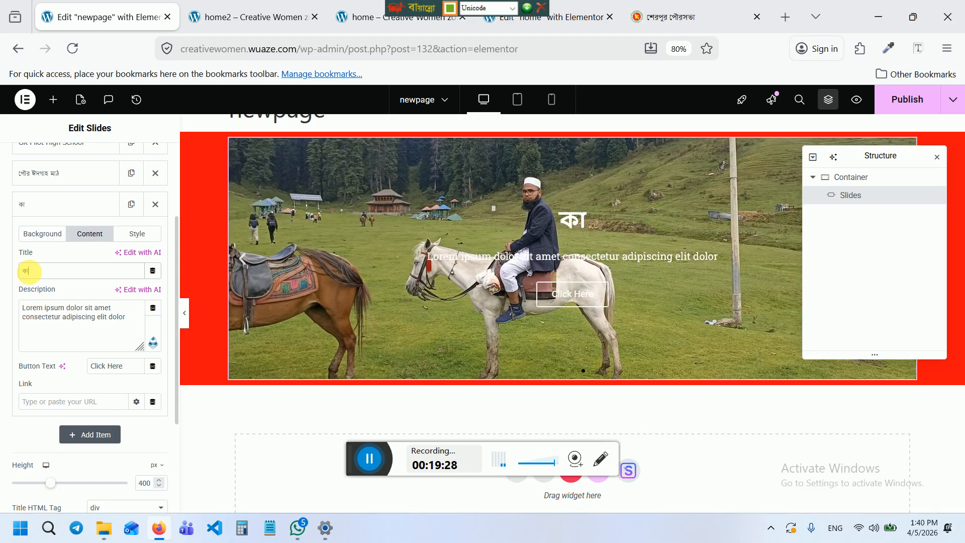
{"action": "type", "text": "শি"}
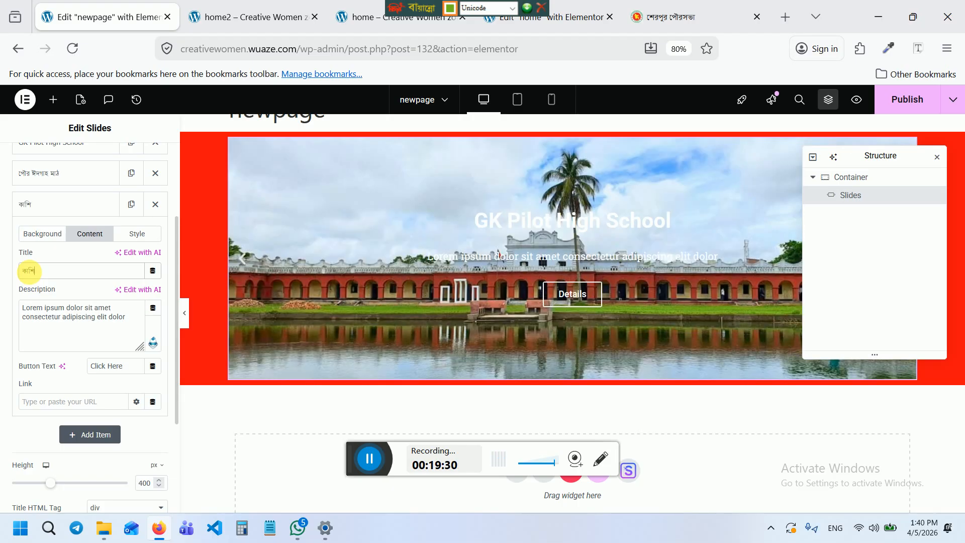
{"action": "key", "text": "BackSpace"}
{"action": "key", "text": "BackSpace"}
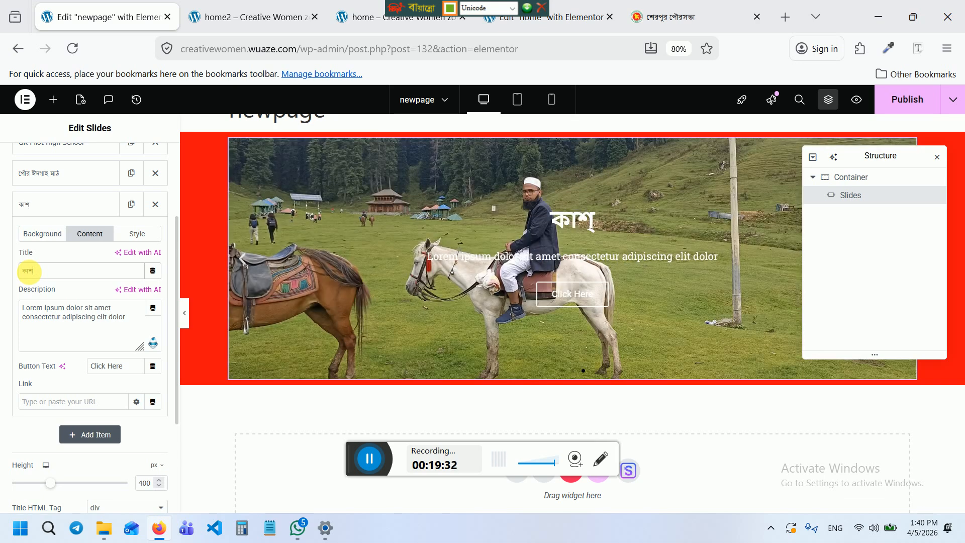
{"action": "type", "text": "াশিক্র"}
{"action": "key", "text": "BackSpace"}
{"action": "key", "text": "BackSpace"}
{"action": "key", "text": "BackSpace"}
{"action": "key", "text": "BackSpace"}
{"action": "key", "text": "BackSpace"}
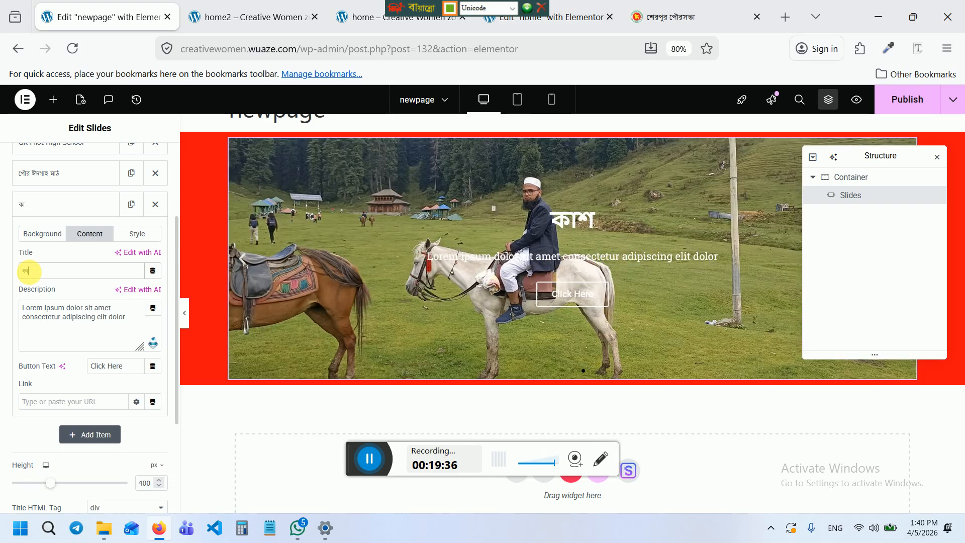
{"action": "type", "text": "শ্মি"}
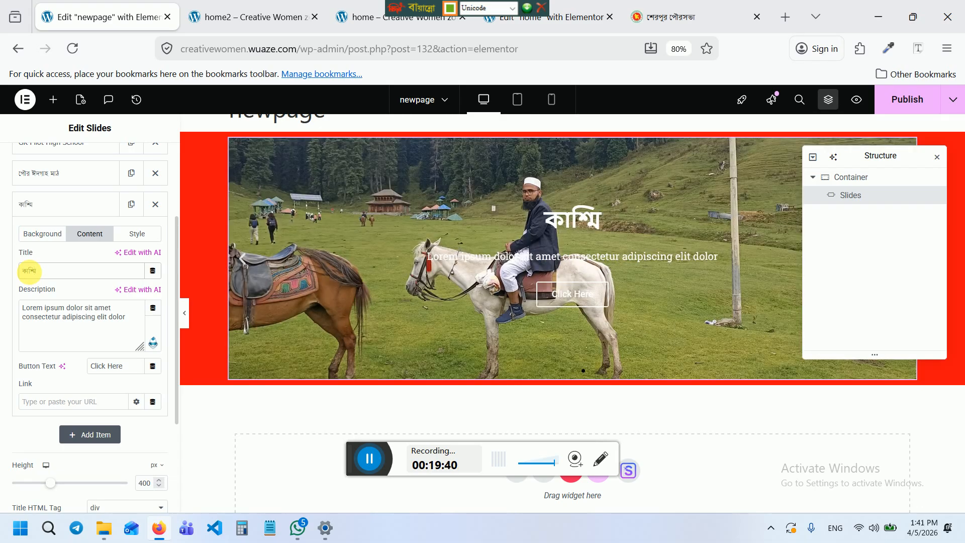
{"action": "type", "text": "র"}
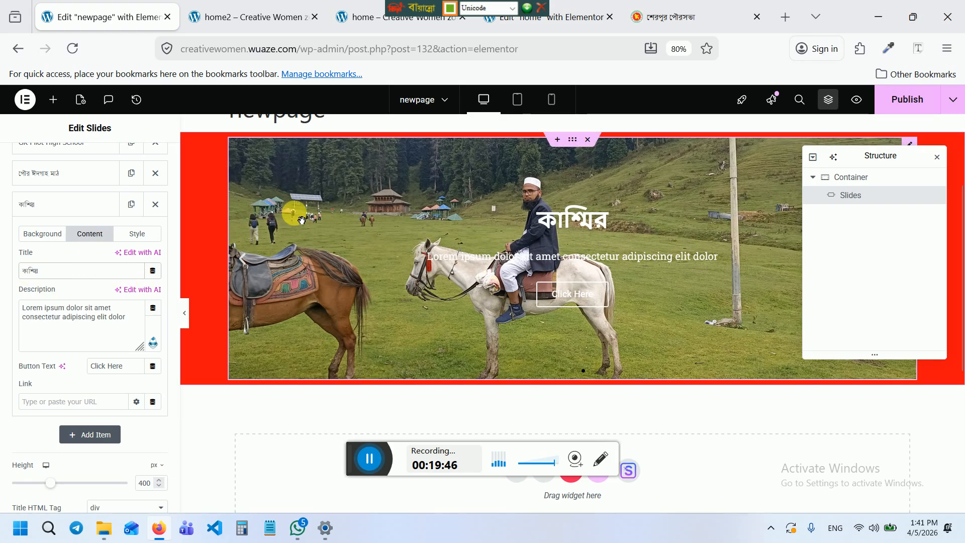
Remove the red background colour from the container around the Slides widget
{"action": "left_click", "coordinate": [366, 462]}
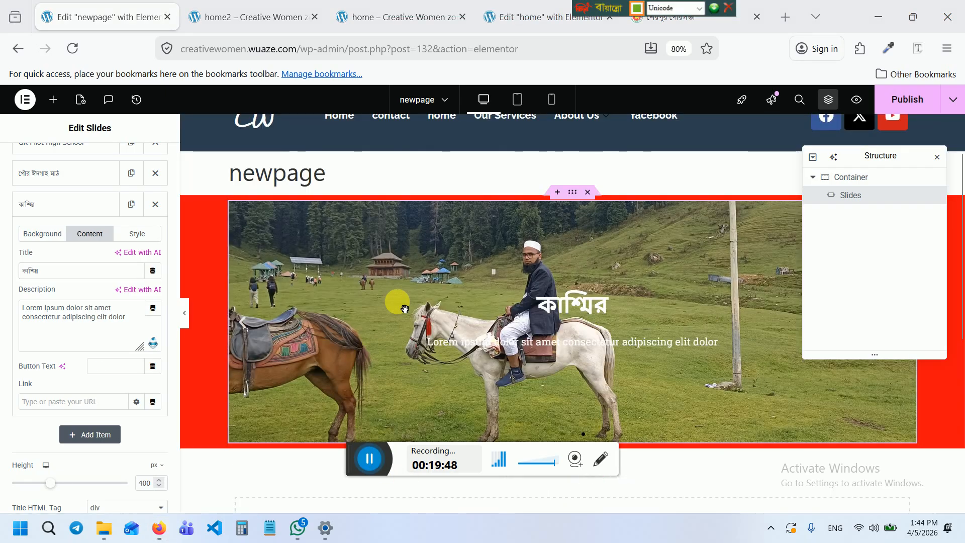
{"action": "scroll", "coordinate": [556, 251], "scroll_direction": "up", "scroll_amount": 3}
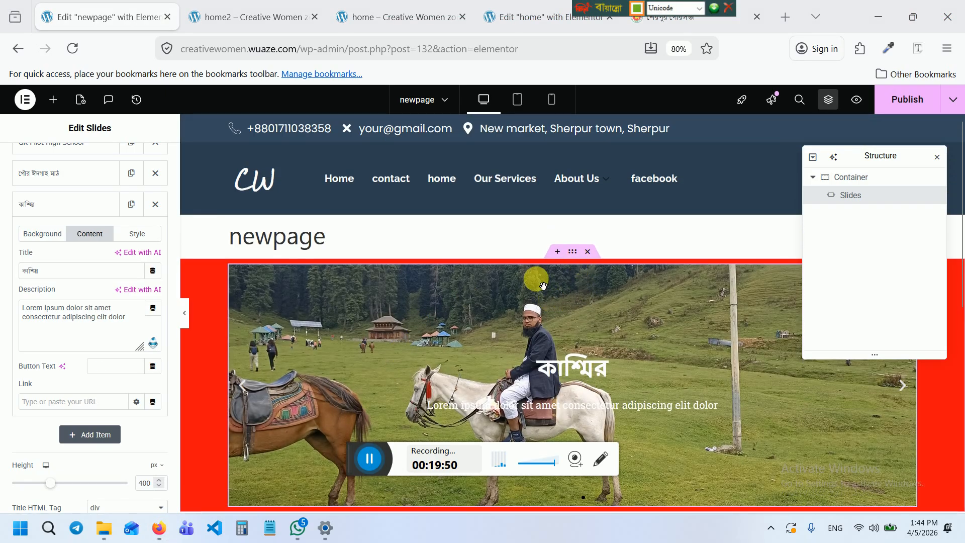
{"action": "scroll", "coordinate": [553, 274], "scroll_direction": "down", "scroll_amount": 2}
{"action": "left_click", "coordinate": [576, 188]}
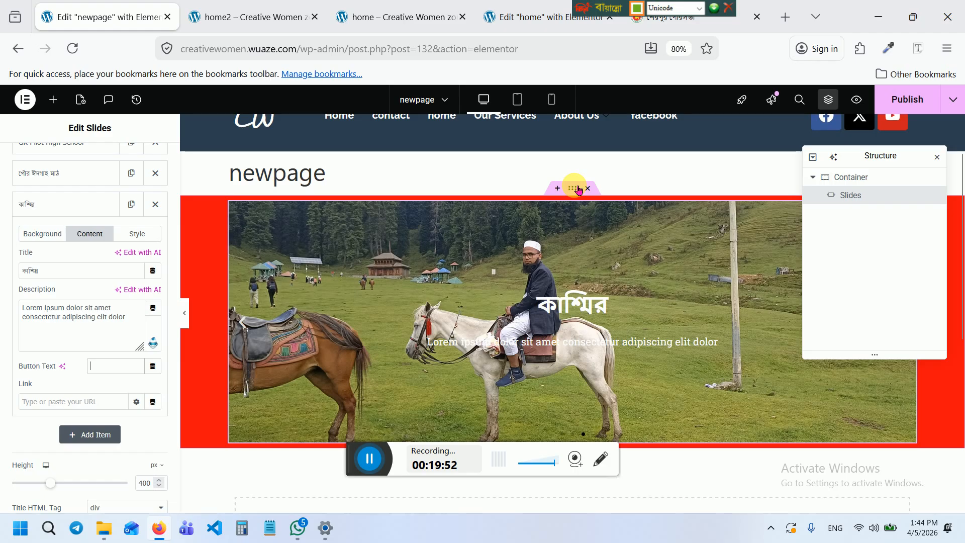
{"action": "left_click", "coordinate": [88, 161]}
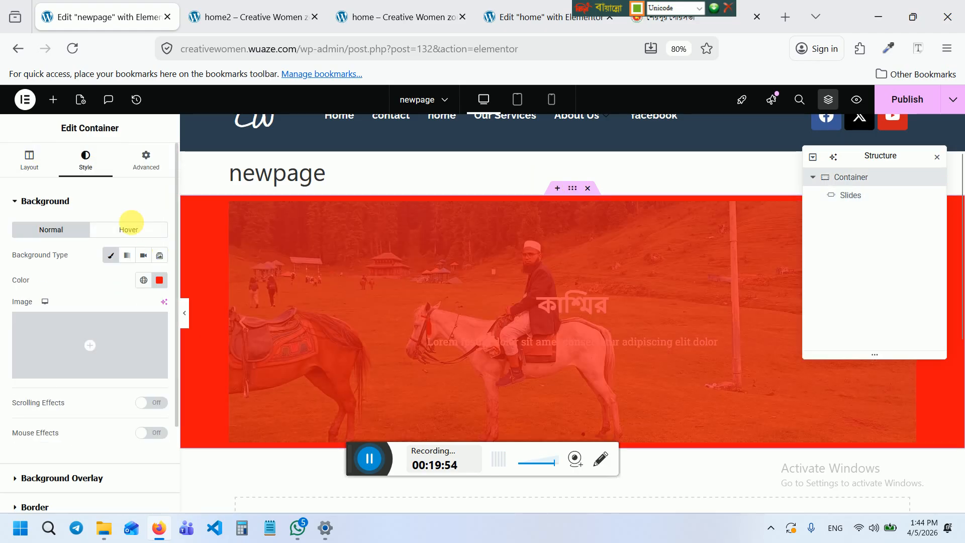
{"action": "left_click", "coordinate": [166, 284]}
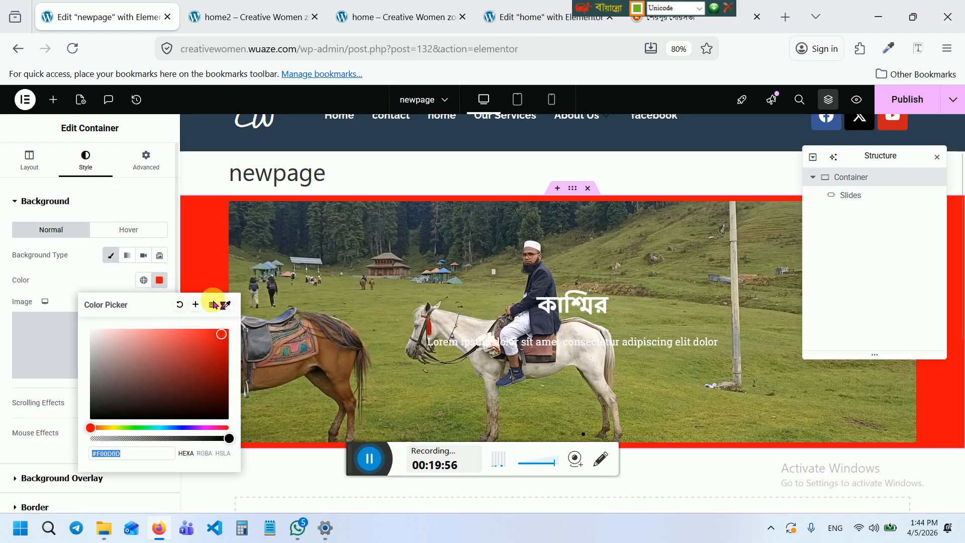
{"action": "left_click", "coordinate": [181, 305]}
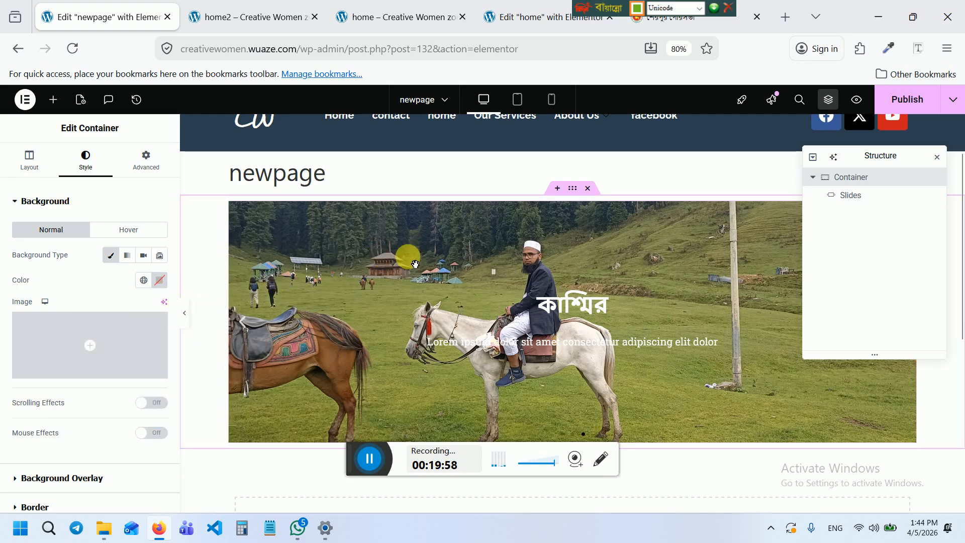
{"action": "scroll", "coordinate": [780, 282], "scroll_direction": "up", "scroll_amount": 2}
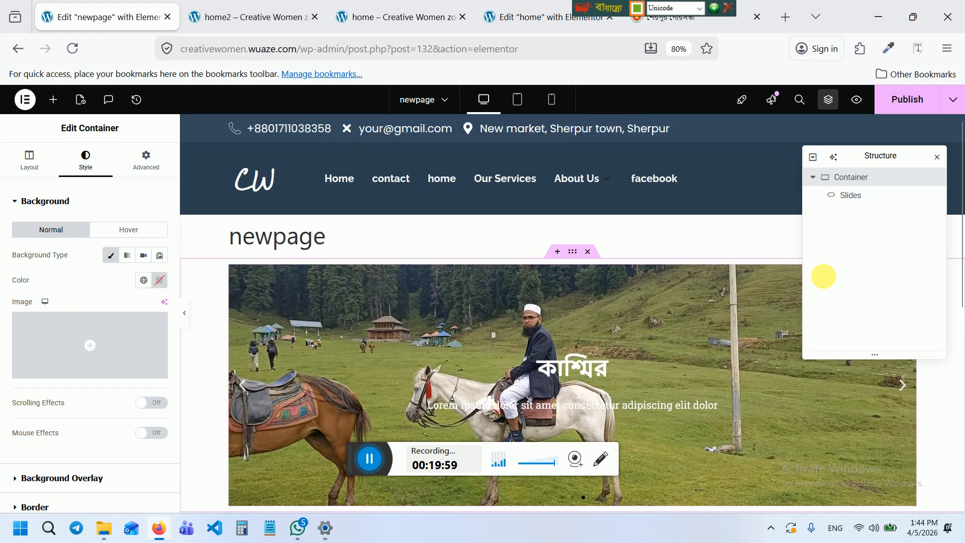
Try heights of 500 and 600 px for the Slides widget and settle on 550 px
{"action": "left_click", "coordinate": [851, 196]}
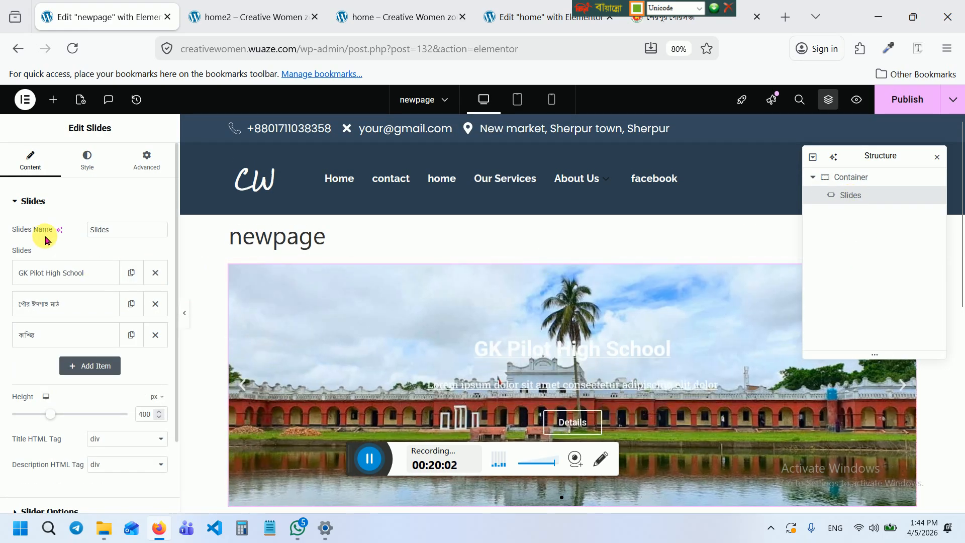
{"action": "scroll", "coordinate": [82, 262], "scroll_direction": "down", "scroll_amount": 2}
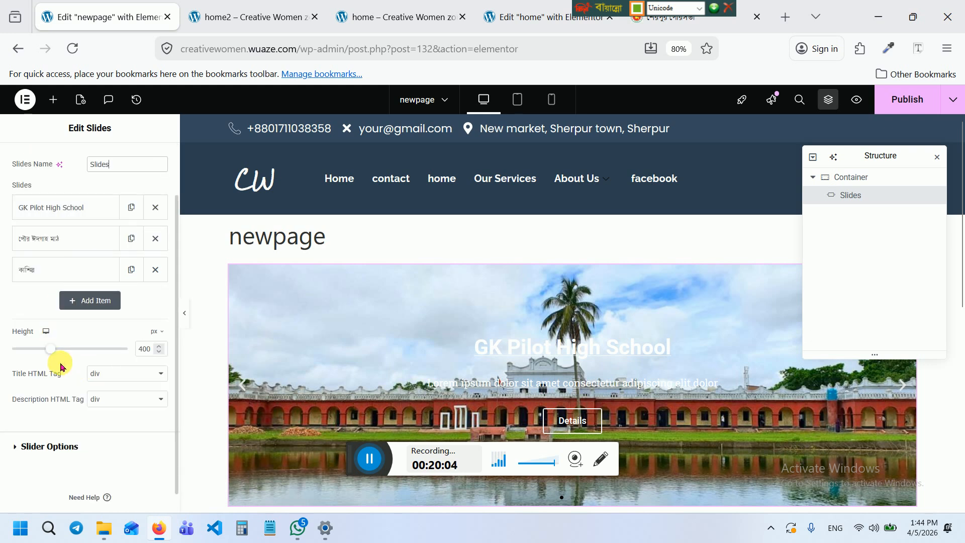
{"action": "scroll", "coordinate": [493, 328], "scroll_direction": "down", "scroll_amount": 3}
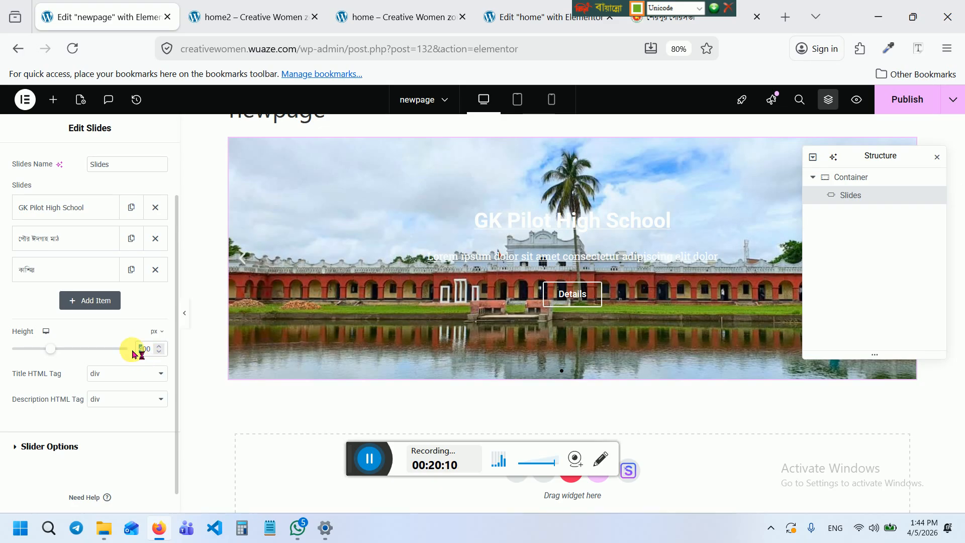
{"action": "type", "text": "5"}
{"action": "scroll", "coordinate": [325, 384], "scroll_direction": "up", "scroll_amount": 3}
{"action": "scroll", "coordinate": [324, 385], "scroll_direction": "down", "scroll_amount": 2}
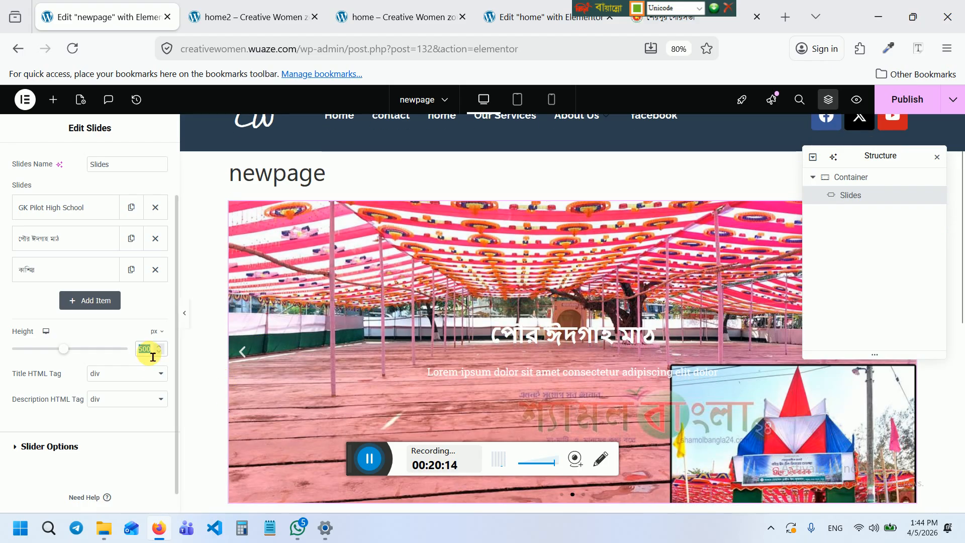
{"action": "type", "text": "600"}
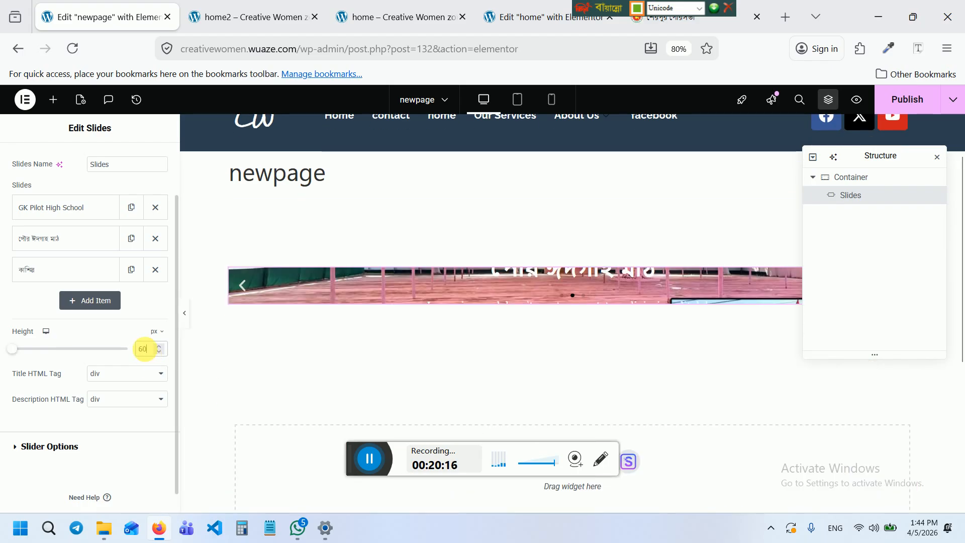
{"action": "scroll", "coordinate": [502, 297], "scroll_direction": "down", "scroll_amount": 2}
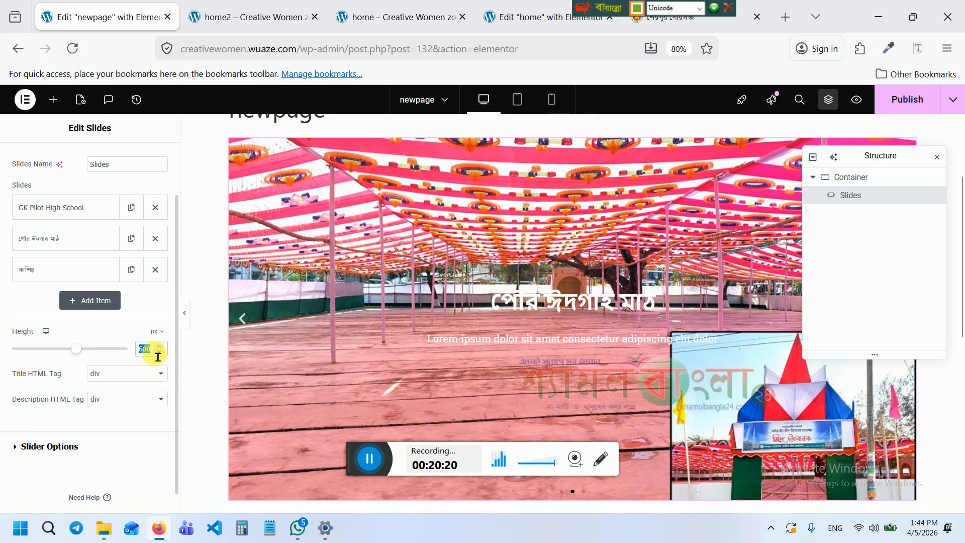
{"action": "type", "text": "550"}
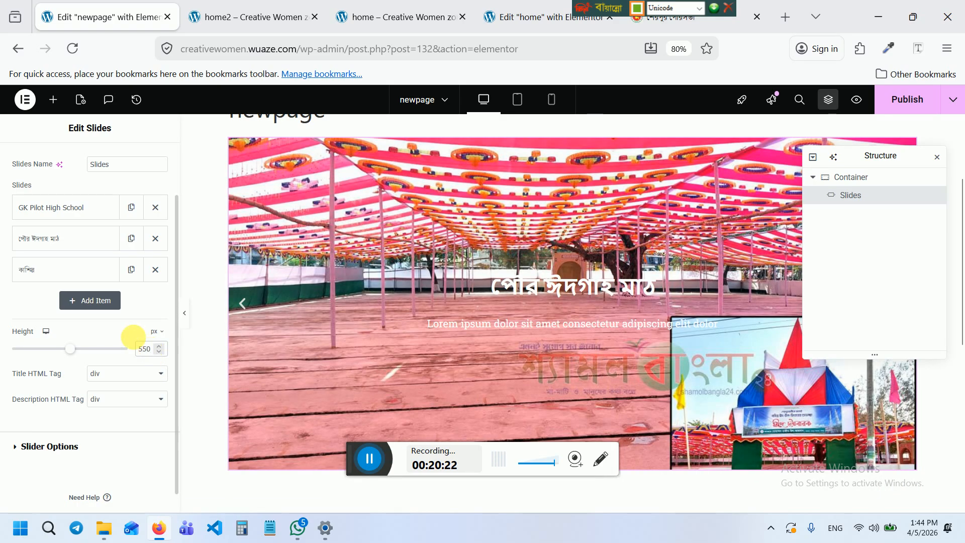
{"action": "scroll", "coordinate": [266, 324], "scroll_direction": "down", "scroll_amount": 2}
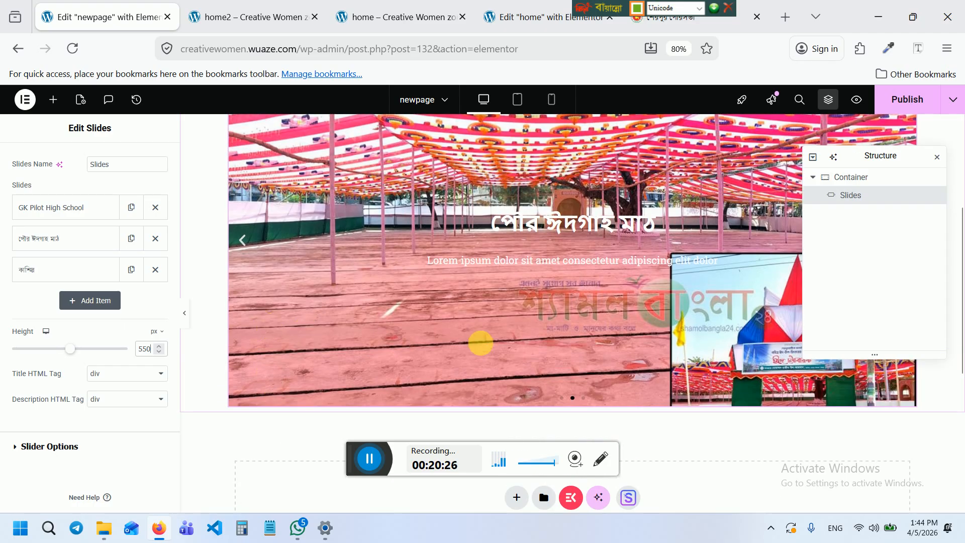
{"action": "scroll", "coordinate": [393, 314], "scroll_direction": "up", "scroll_amount": 2}
{"action": "scroll", "coordinate": [375, 318], "scroll_direction": "down", "scroll_amount": 1}
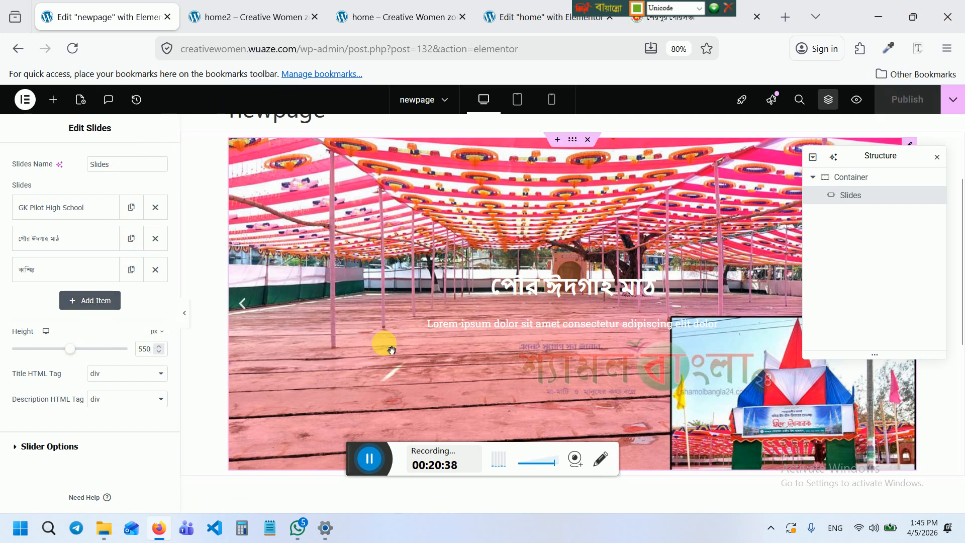
Open the Slides widget's slider options and switch Autoplay off and back on
{"action": "left_click", "coordinate": [80, 449]}
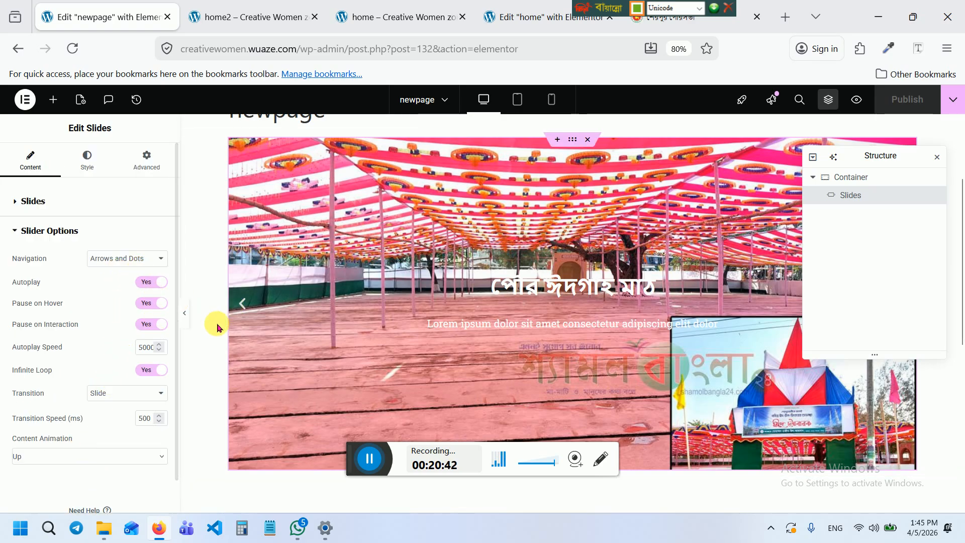
{"action": "scroll", "coordinate": [355, 338], "scroll_direction": "down", "scroll_amount": 3}
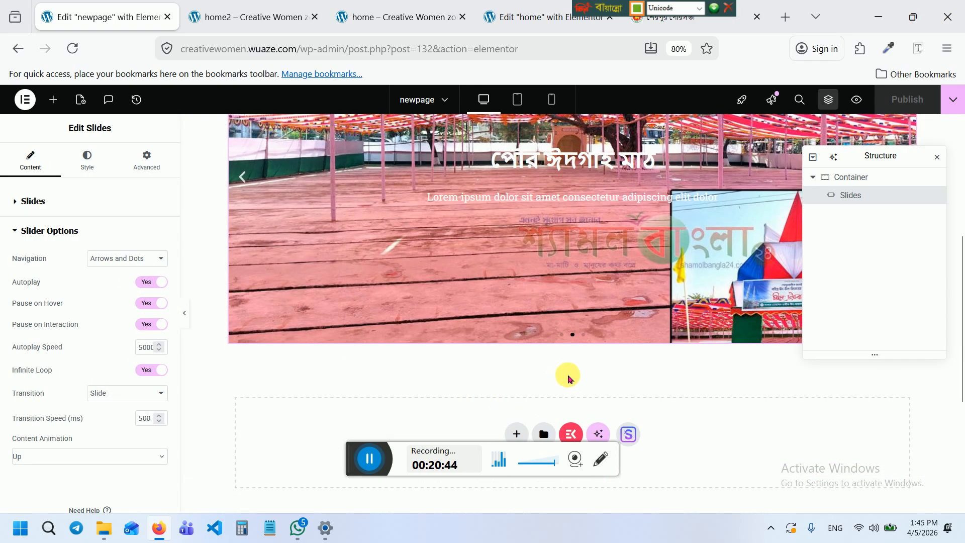
{"action": "scroll", "coordinate": [555, 373], "scroll_direction": "up", "scroll_amount": 2}
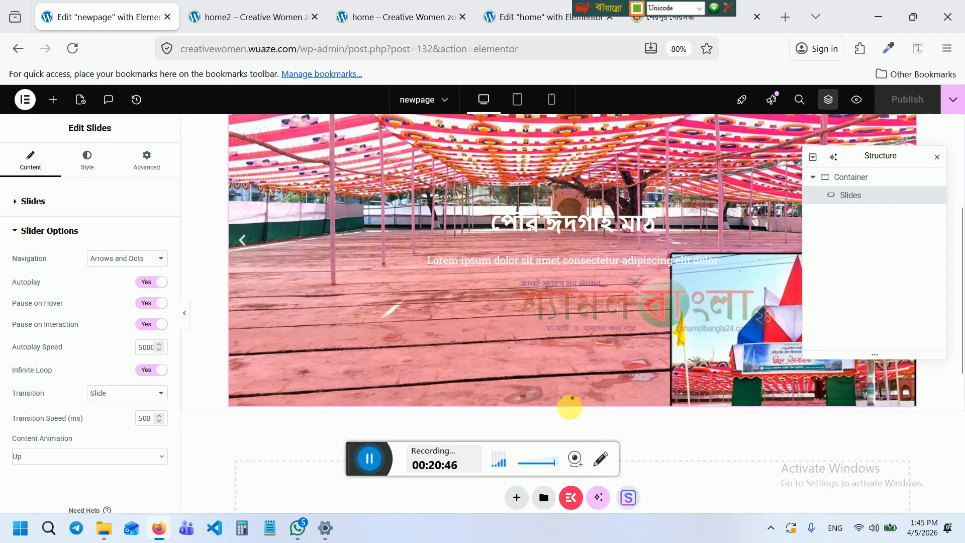
{"action": "scroll", "coordinate": [504, 347], "scroll_direction": "up", "scroll_amount": 2}
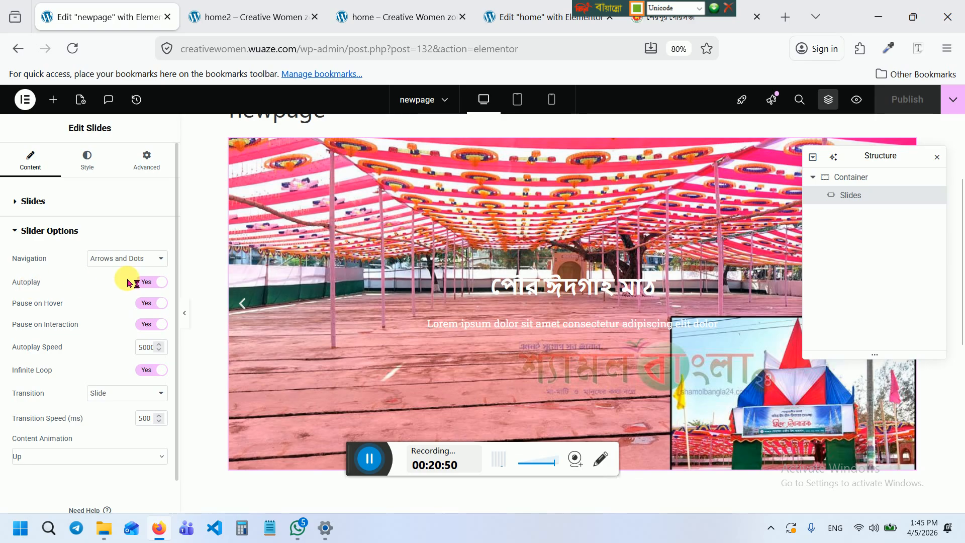
{"action": "left_click", "coordinate": [145, 282]}
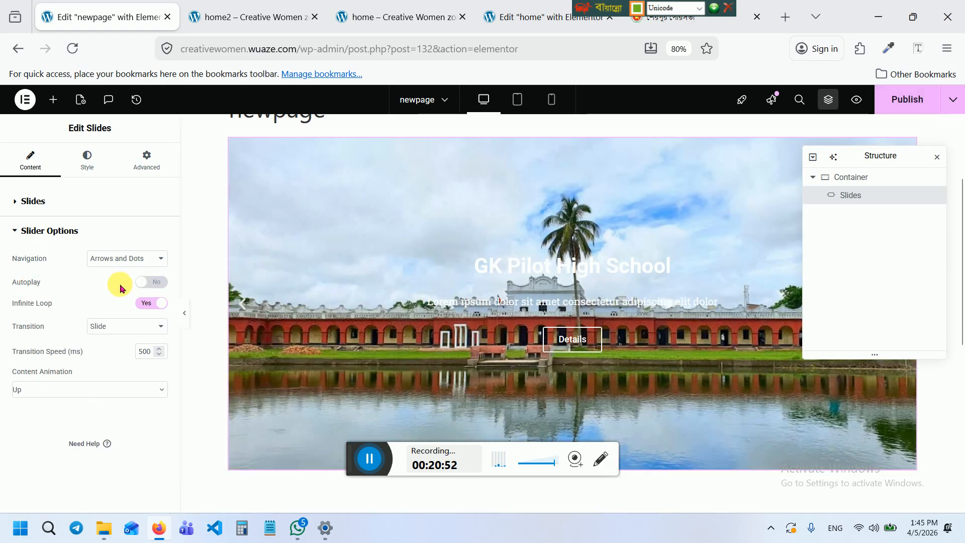
{"action": "left_click", "coordinate": [168, 285]}
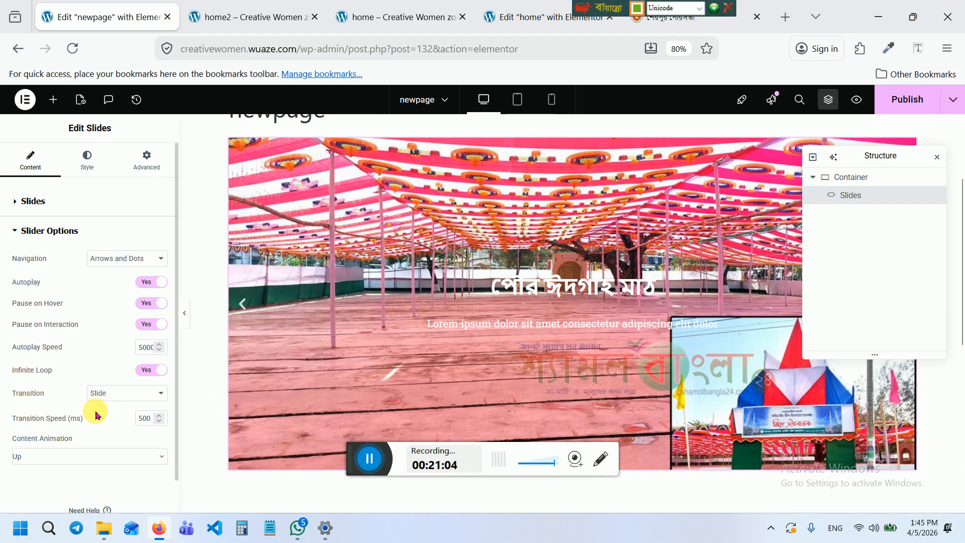
Set the transition between the slides to Fade
{"action": "left_click", "coordinate": [112, 392]}
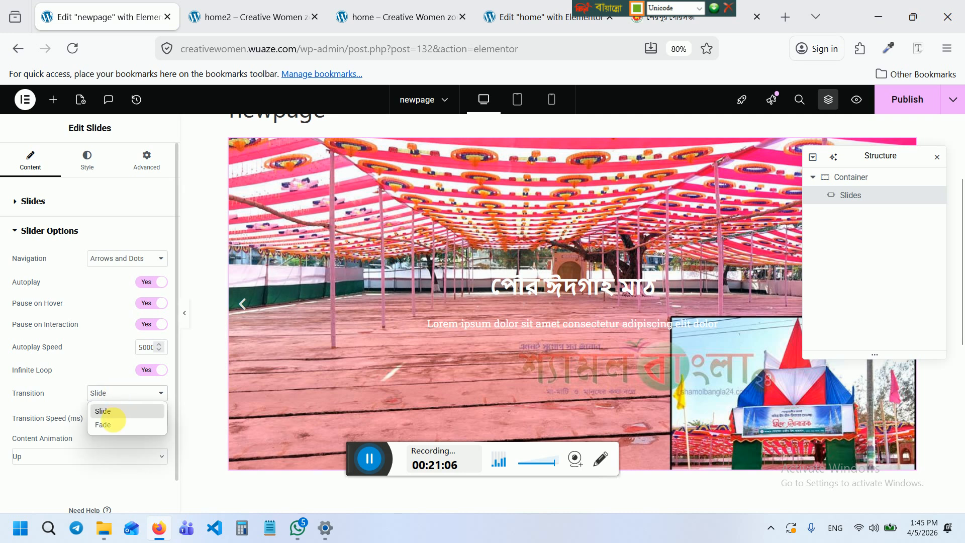
{"action": "left_click", "coordinate": [114, 423]}
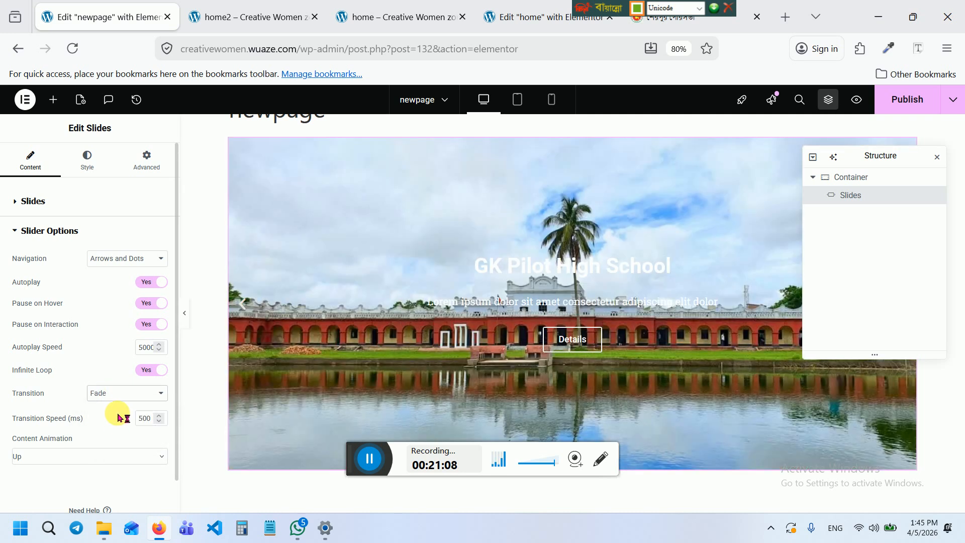
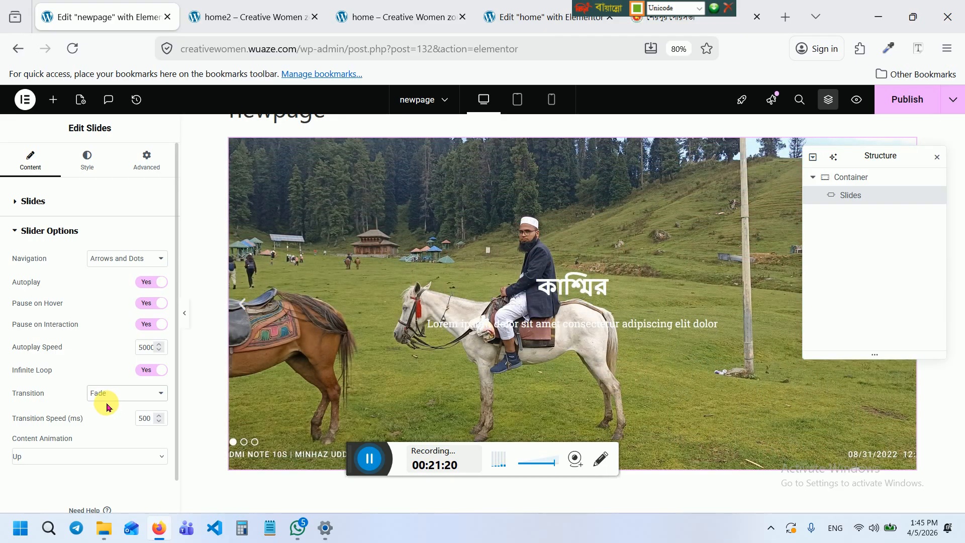
Set the transition between the slides to Slide
{"action": "left_click", "coordinate": [104, 394]}
{"action": "left_click", "coordinate": [124, 409]}
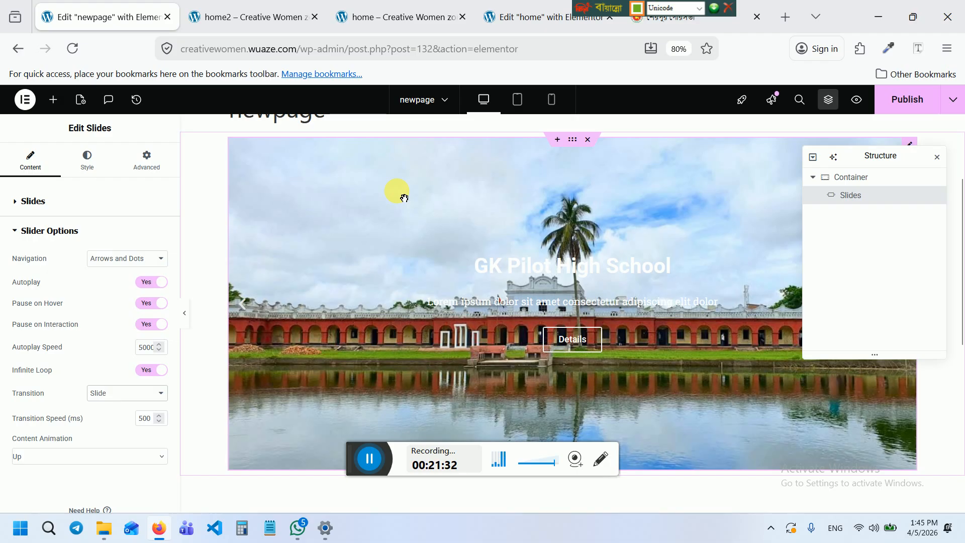
{"action": "scroll", "coordinate": [125, 357], "scroll_direction": "down", "scroll_amount": 1}
{"action": "scroll", "coordinate": [118, 352], "scroll_direction": "up", "scroll_amount": 1}
Turn on the Background Overlay for the second slide, পৌর ঈদগাহ মাঠ, and publish the page
{"action": "left_click", "coordinate": [43, 207]}
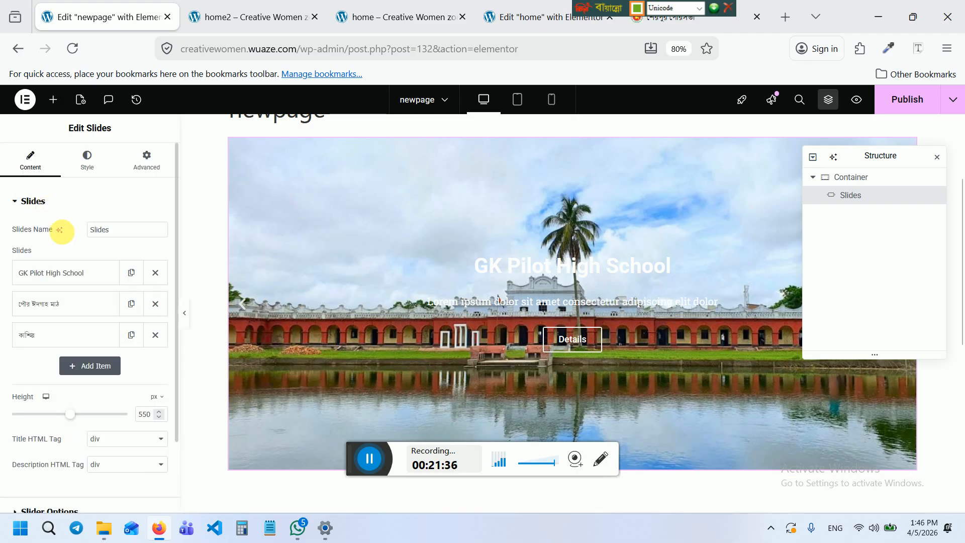
{"action": "scroll", "coordinate": [102, 327], "scroll_direction": "down", "scroll_amount": 2}
{"action": "scroll", "coordinate": [99, 383], "scroll_direction": "up", "scroll_amount": 2}
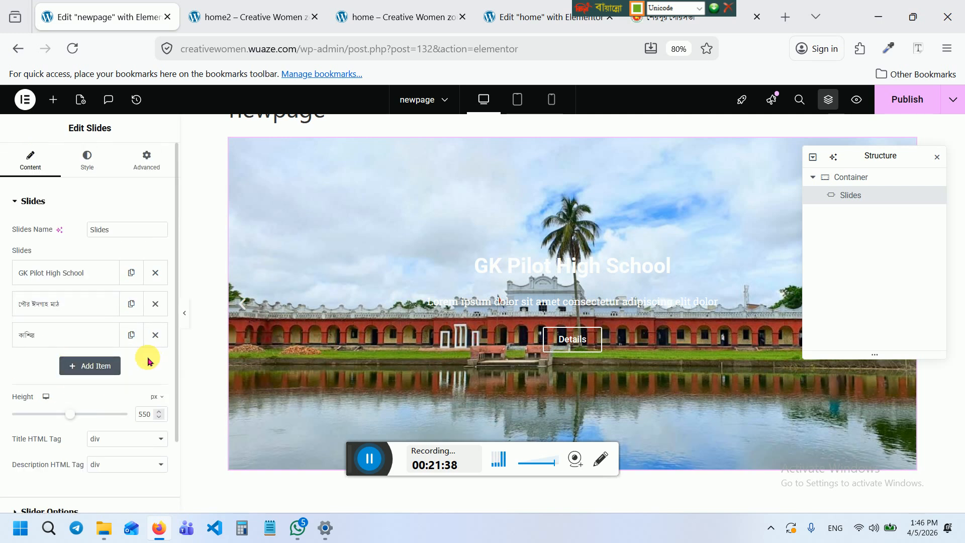
{"action": "left_click", "coordinate": [89, 275]}
{"action": "scroll", "coordinate": [88, 312], "scroll_direction": "down", "scroll_amount": 2}
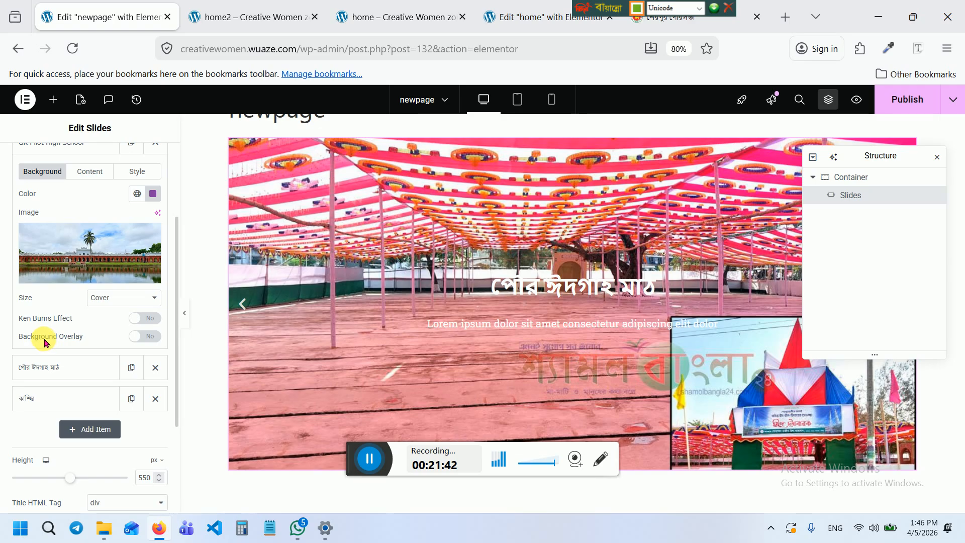
{"action": "scroll", "coordinate": [96, 327], "scroll_direction": "up", "scroll_amount": 2}
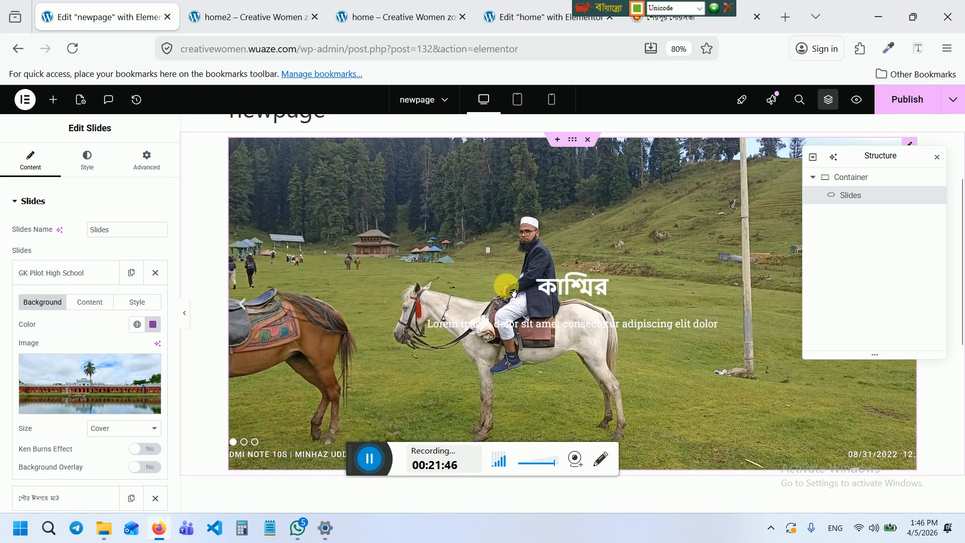
{"action": "left_click", "coordinate": [70, 273]}
{"action": "left_click", "coordinate": [95, 334]}
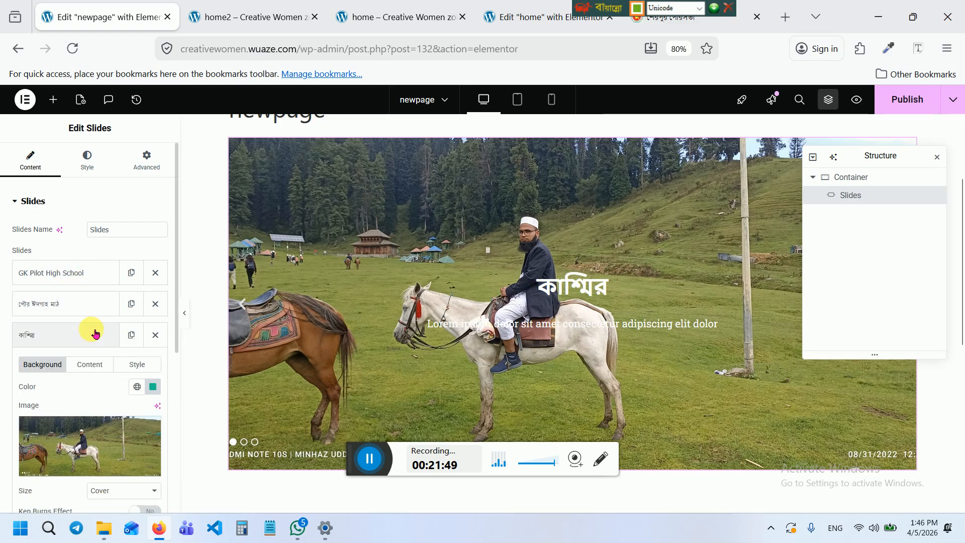
{"action": "left_click", "coordinate": [80, 304]}
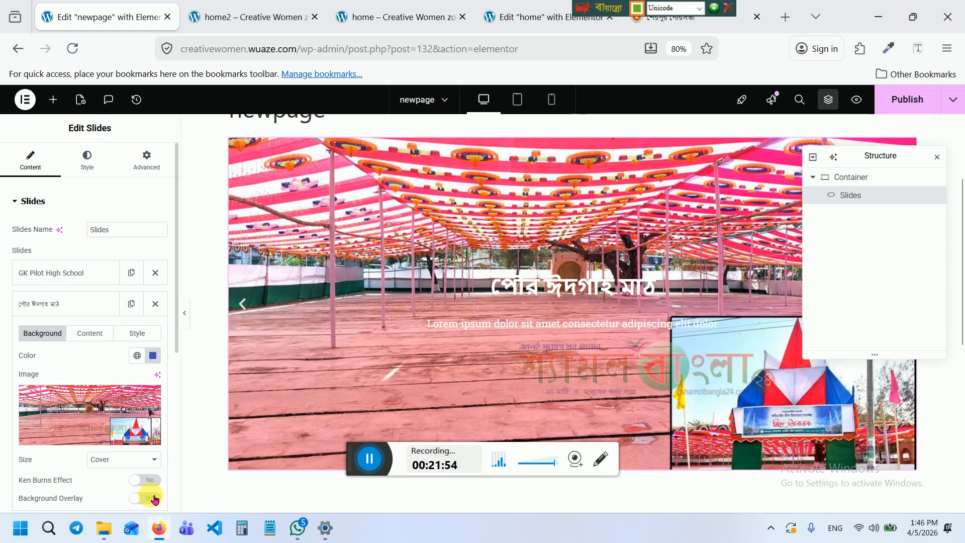
{"action": "left_click", "coordinate": [146, 498]}
{"action": "scroll", "coordinate": [529, 266], "scroll_direction": "down", "scroll_amount": 2}
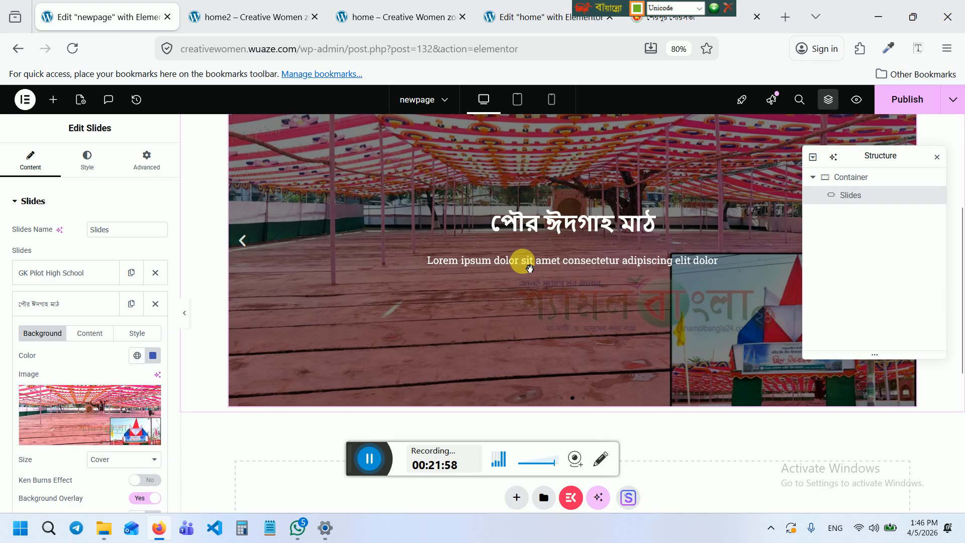
{"action": "scroll", "coordinate": [530, 268], "scroll_direction": "up", "scroll_amount": 3}
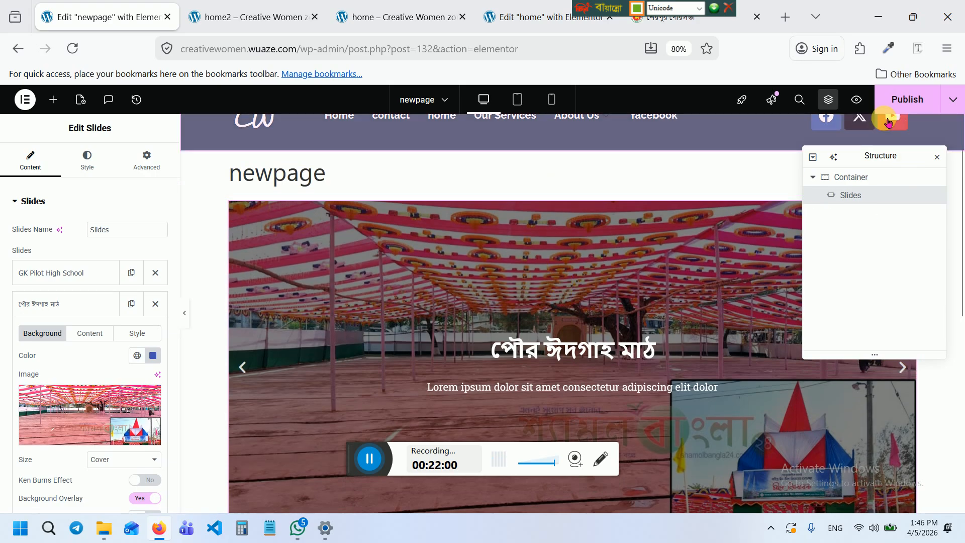
{"action": "left_click", "coordinate": [897, 103]}
Add a new single-column container with vertical direction below the Slides container
{"action": "scroll", "coordinate": [470, 253], "scroll_direction": "down", "scroll_amount": 6}
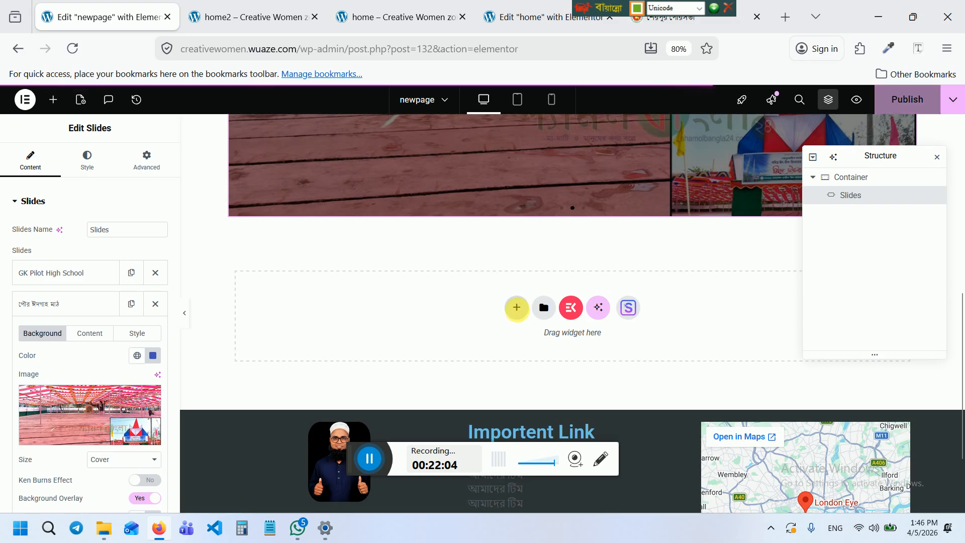
{"action": "left_click", "coordinate": [518, 309]}
{"action": "left_click", "coordinate": [539, 345]}
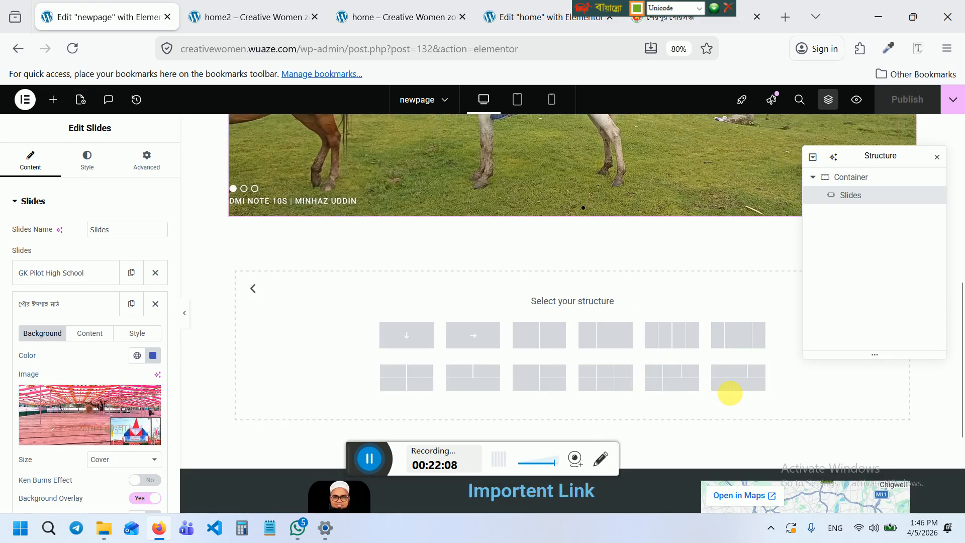
{"action": "left_click", "coordinate": [416, 336]}
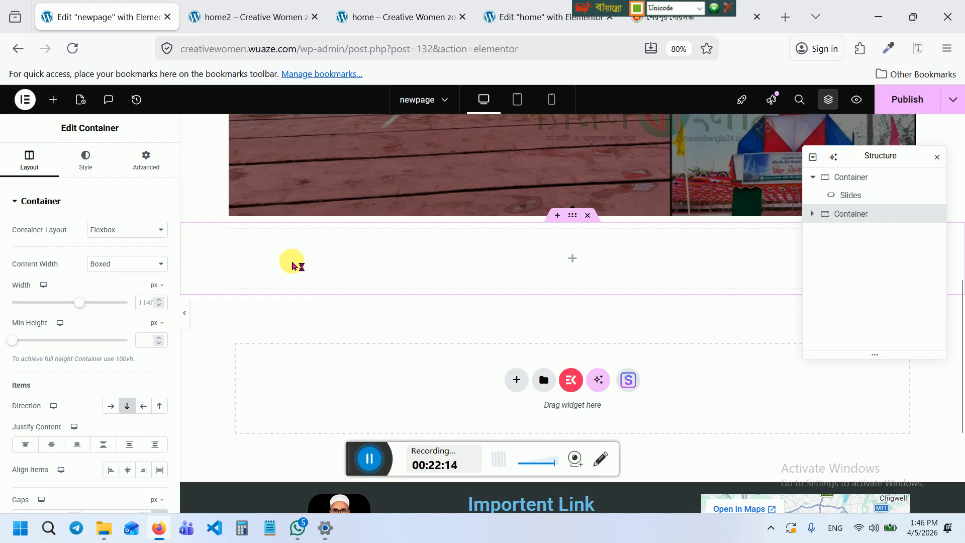
Search the widgets for "count" and place a Counter widget in the new empty container
{"action": "scroll", "coordinate": [362, 289], "scroll_direction": "up", "scroll_amount": 3}
{"action": "scroll", "coordinate": [371, 318], "scroll_direction": "down", "scroll_amount": 1}
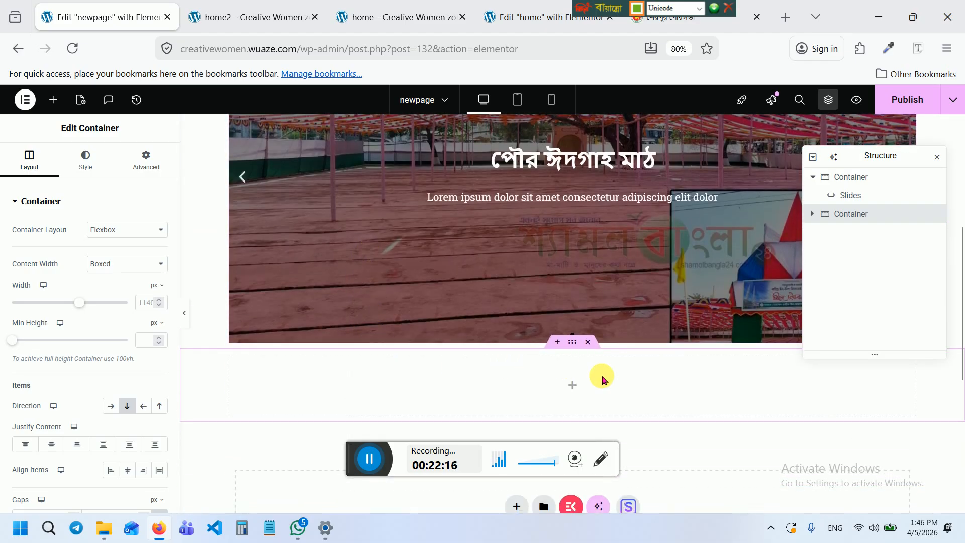
{"action": "scroll", "coordinate": [482, 367], "scroll_direction": "down", "scroll_amount": 1}
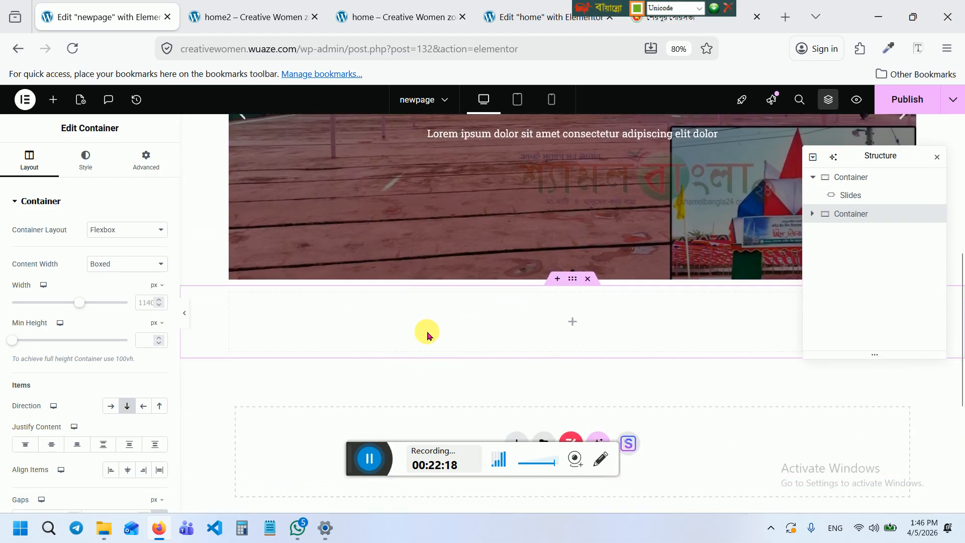
{"action": "scroll", "coordinate": [443, 352], "scroll_direction": "up", "scroll_amount": 2}
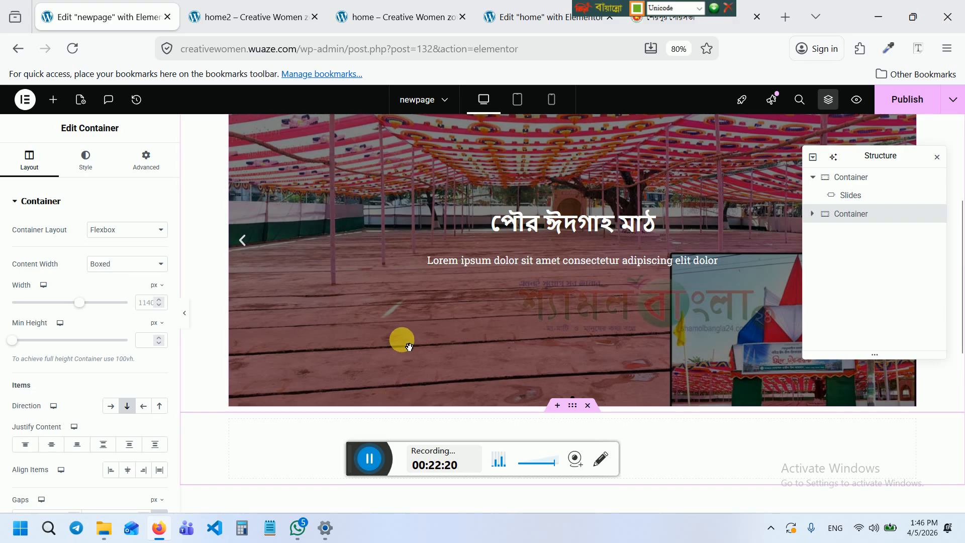
{"action": "scroll", "coordinate": [405, 347], "scroll_direction": "down", "scroll_amount": 1}
{"action": "scroll", "coordinate": [409, 358], "scroll_direction": "down", "scroll_amount": 1}
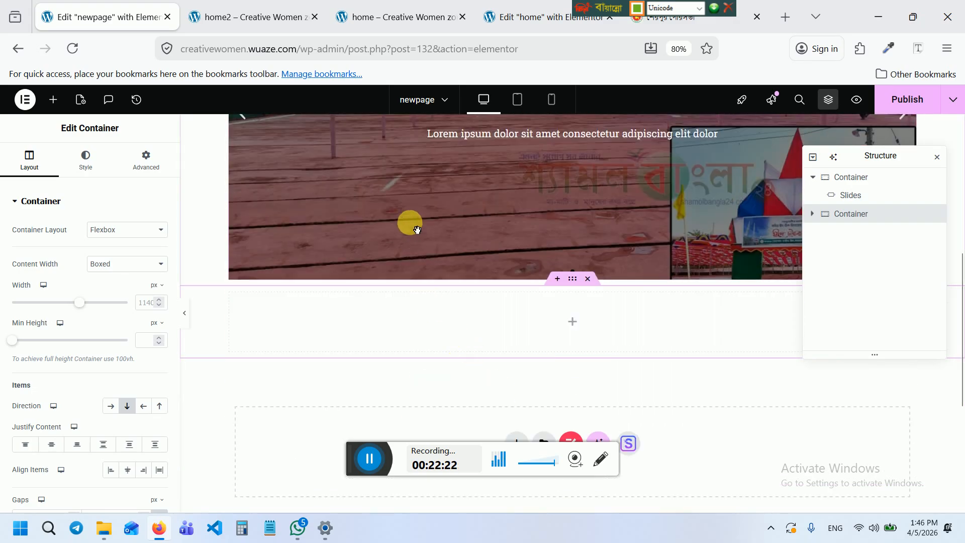
{"action": "left_click", "coordinate": [575, 320]}
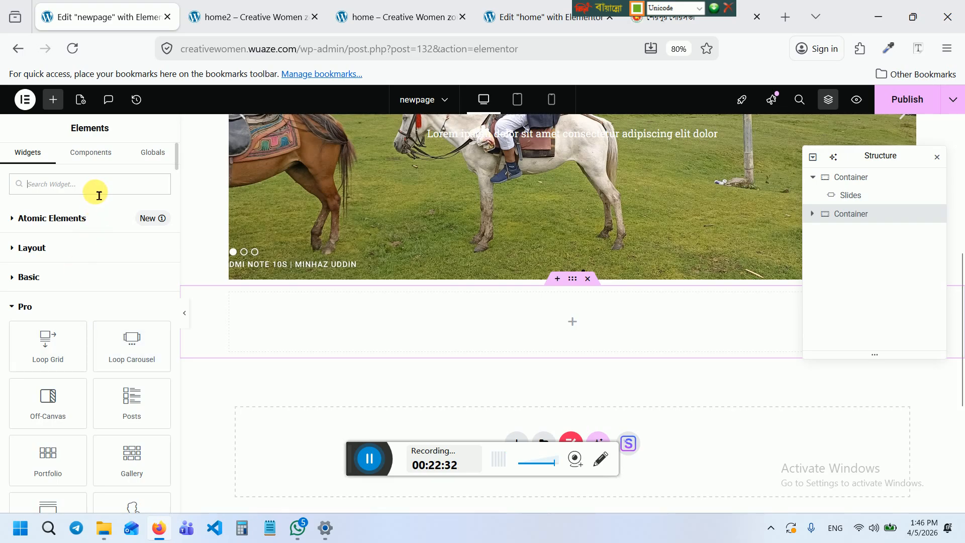
{"action": "type", "text": "টড"}
{"action": "key", "text": "BackSpace"}
{"action": "key", "text": "BackSpace"}
{"action": "key", "text": "ctrl+alt+v"}
{"action": "type", "text": "count"}
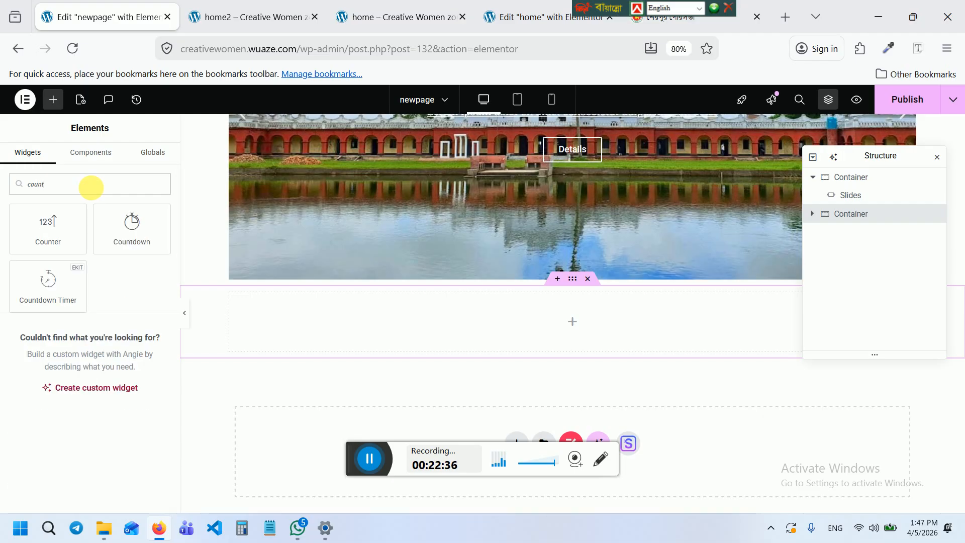
{"action": "left_click_drag", "start_coordinate": [77, 231], "coordinate": [436, 340]}
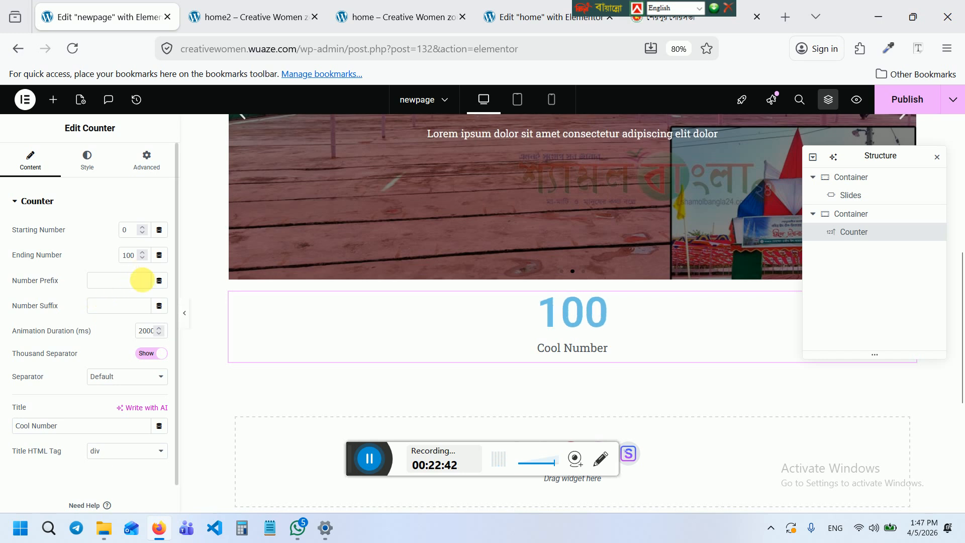
Title the counter "Project Completed" and give it the ending number 150 with a + as number suffix and no prefix
{"action": "left_click_drag", "start_coordinate": [78, 427], "coordinate": [8, 426]}
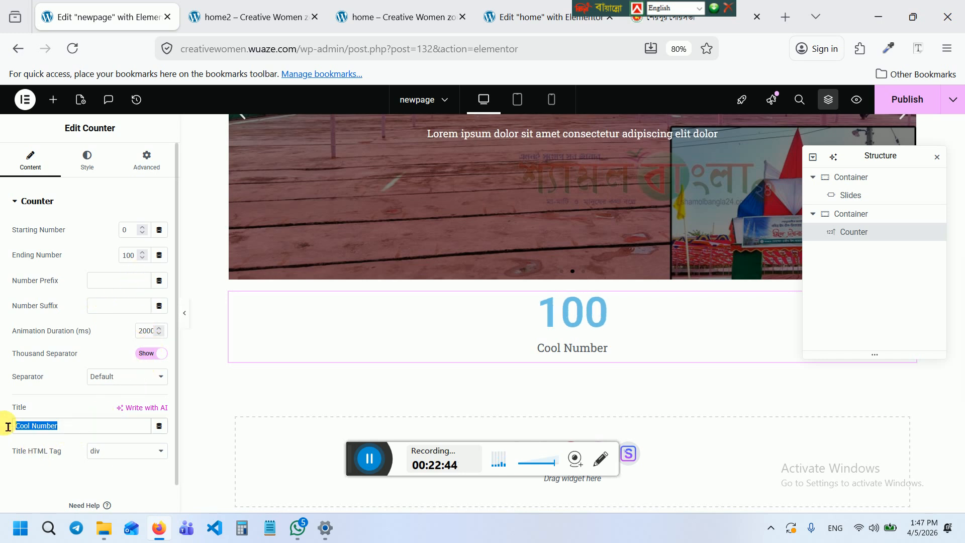
{"action": "left_click", "coordinate": [2, 422]}
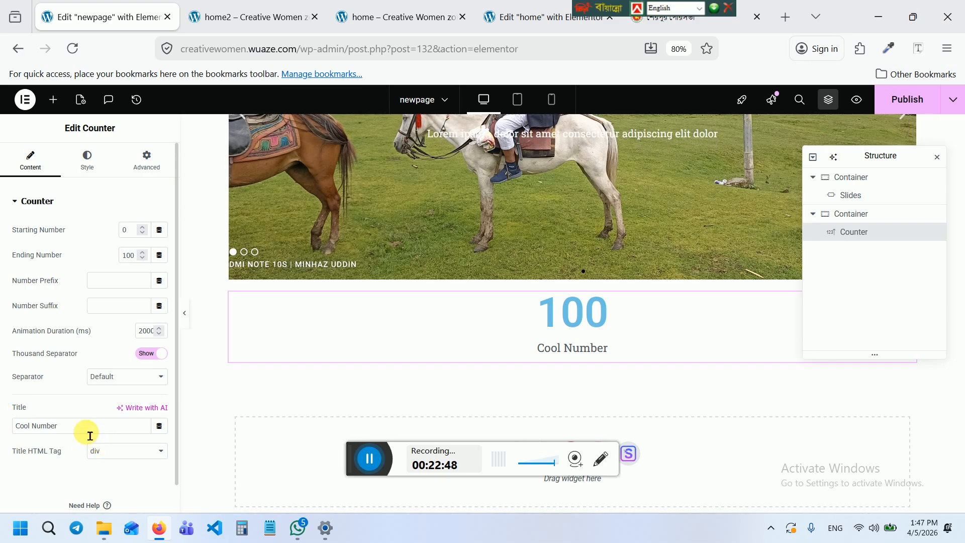
{"action": "left_click_drag", "start_coordinate": [92, 437], "coordinate": [8, 433]}
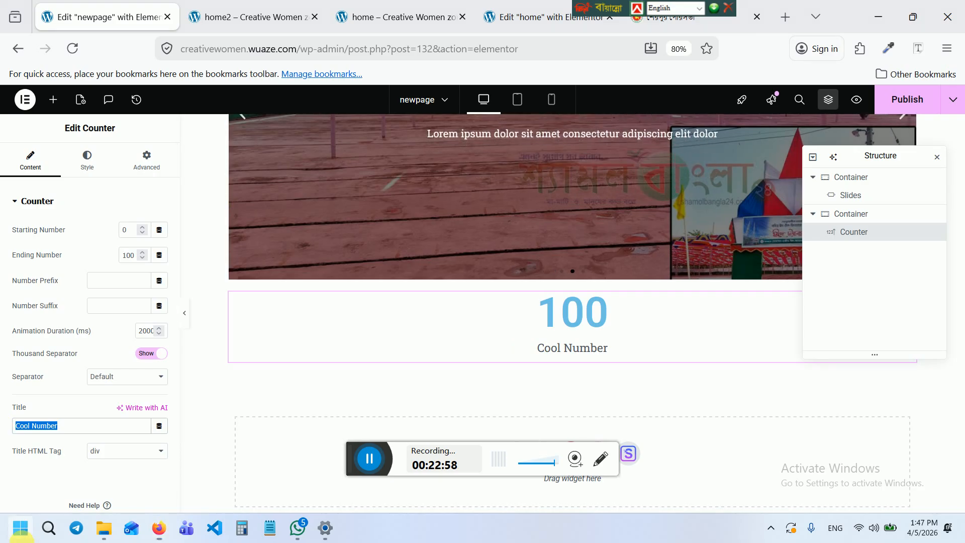
{"action": "left_click", "coordinate": [20, 528]}
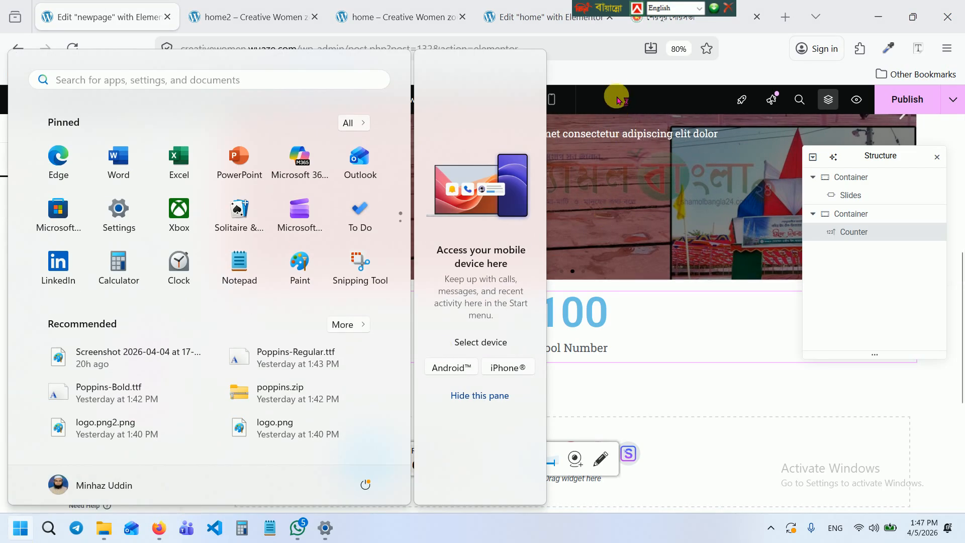
{"action": "left_click", "coordinate": [614, 73]}
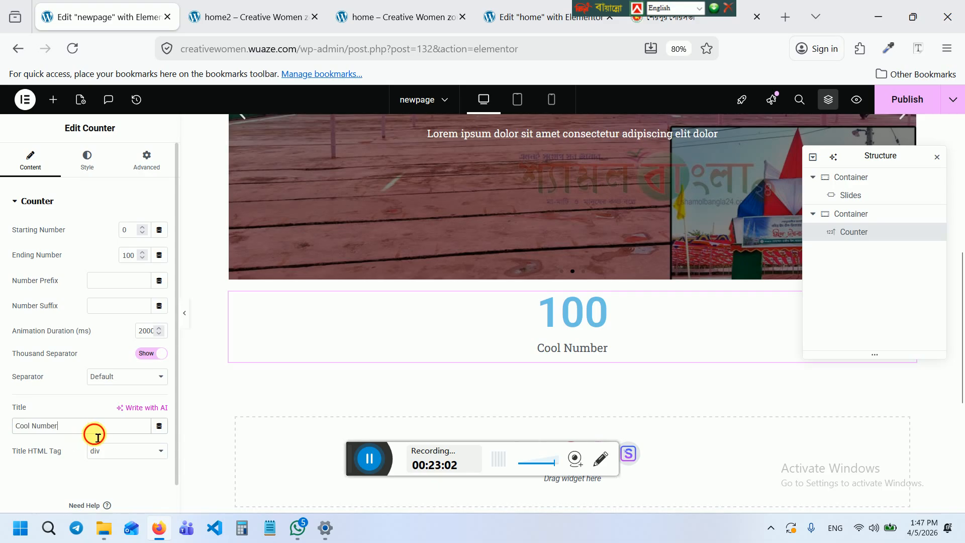
{"action": "type", "text": "j"}
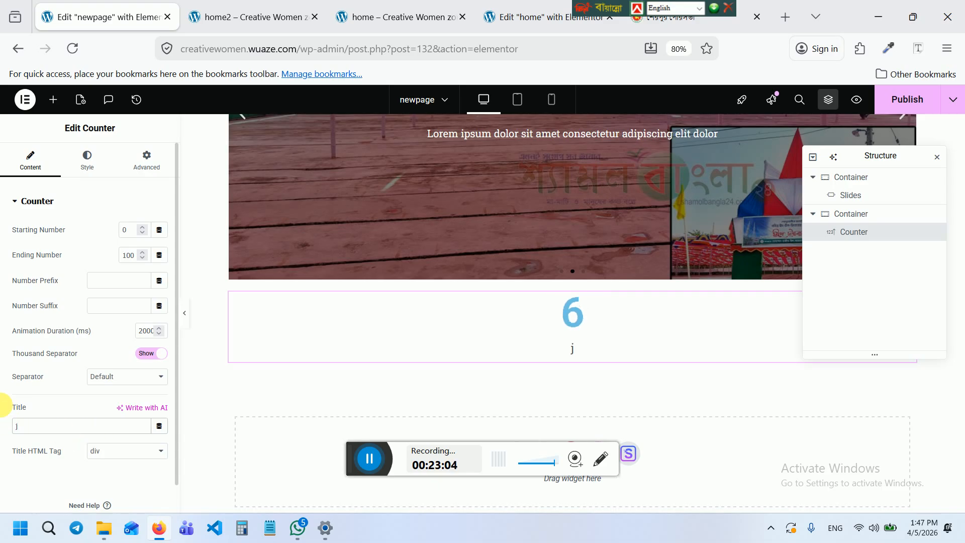
{"action": "key", "text": "BackSpace"}
{"action": "type", "text": "Project C"}
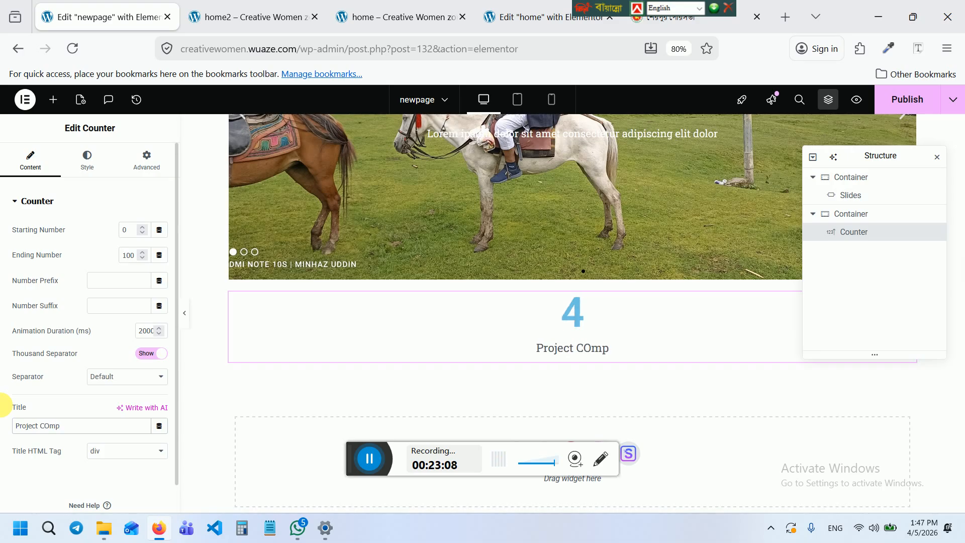
{"action": "type", "text": "ompleted"}
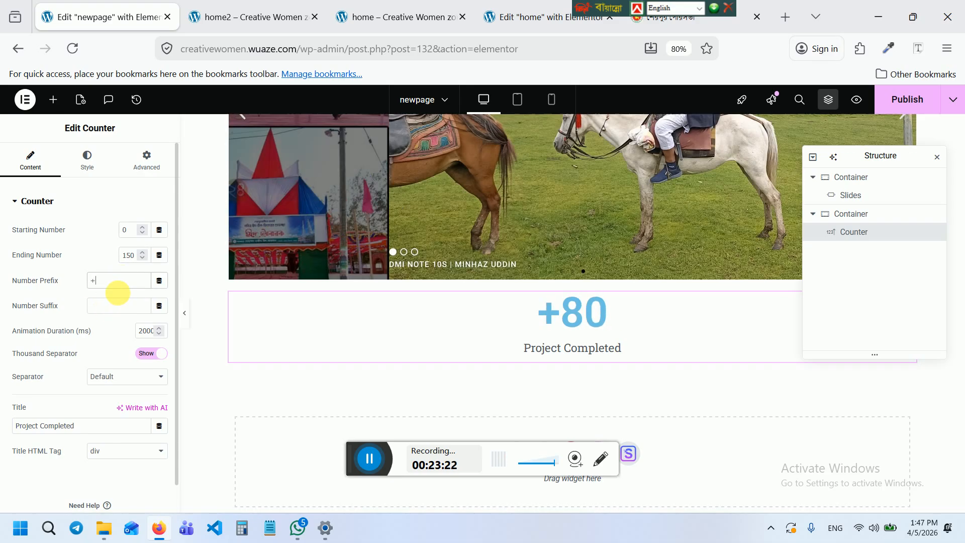
{"action": "key", "text": "BackSpace"}
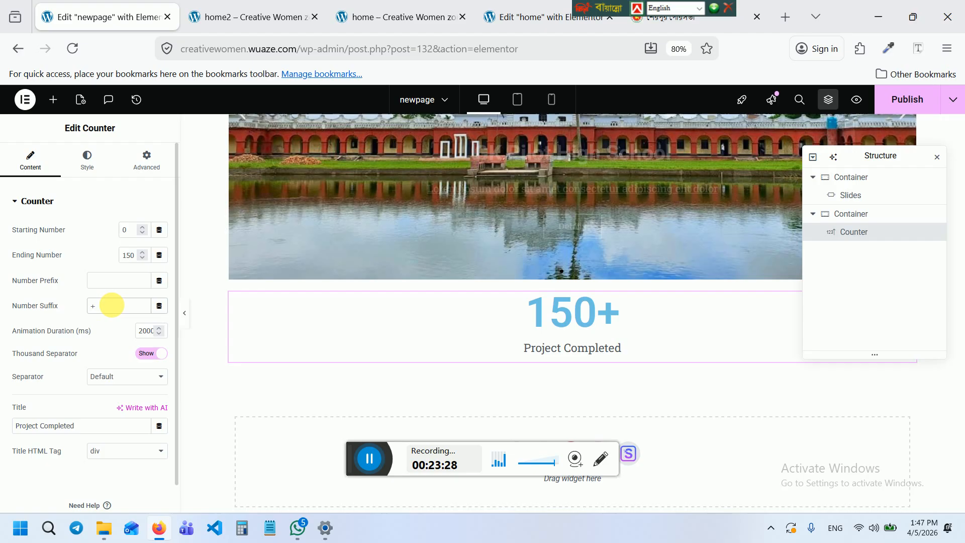
Duplicate the Project Completed counter and open the layout settings of the container holding both counters
{"action": "right_click", "coordinate": [603, 324]}
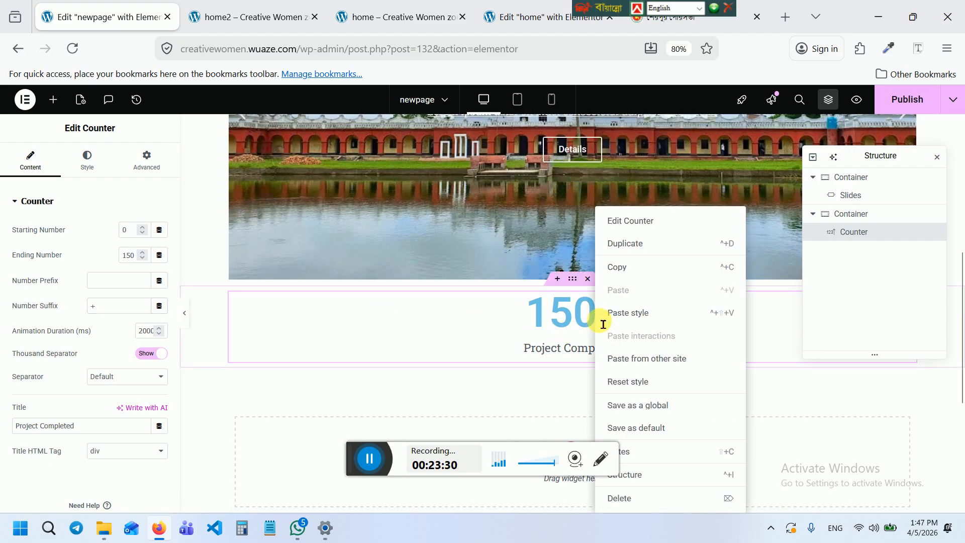
{"action": "left_click", "coordinate": [628, 244]}
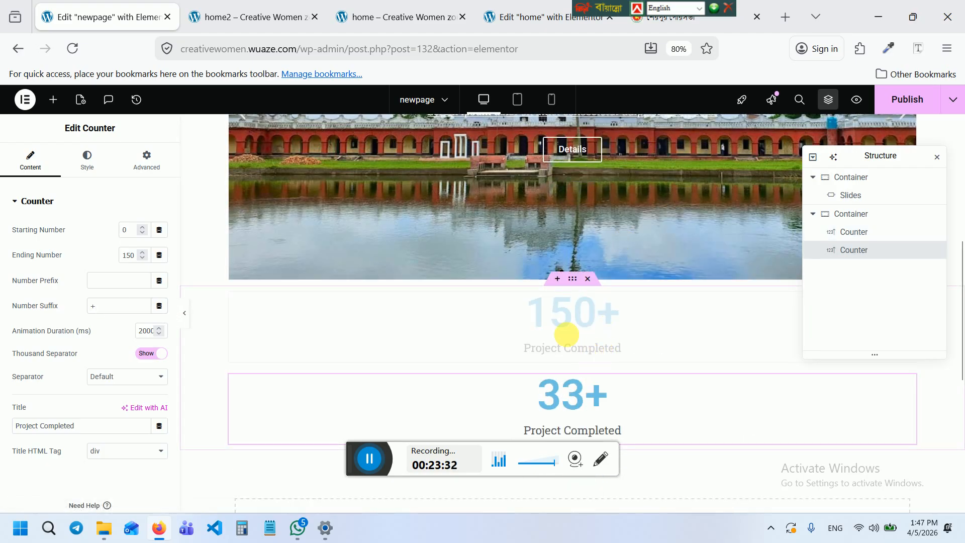
{"action": "left_click_drag", "start_coordinate": [574, 282], "coordinate": [578, 305]}
{"action": "left_click", "coordinate": [578, 284]}
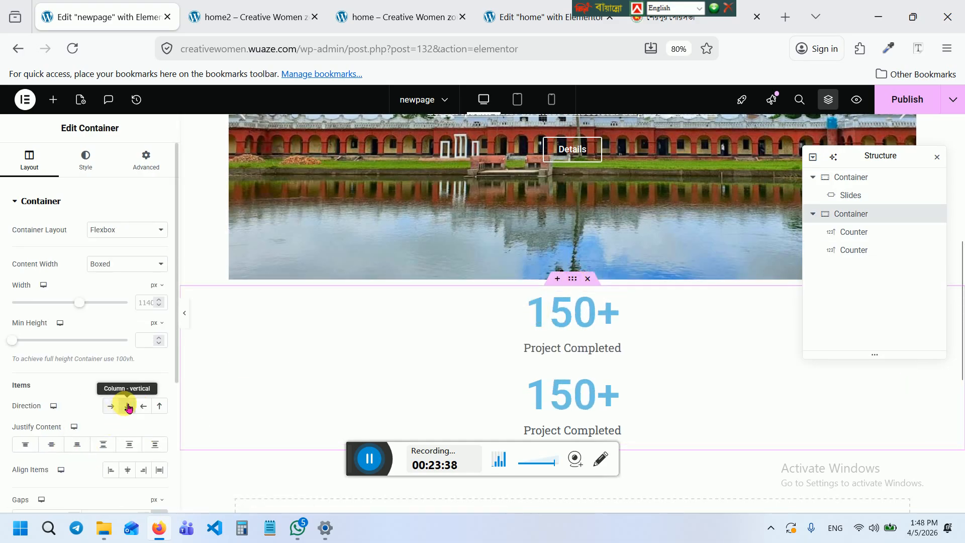
Arrange the two counters in a horizontal row and centre them within their container
{"action": "left_click", "coordinate": [111, 406]}
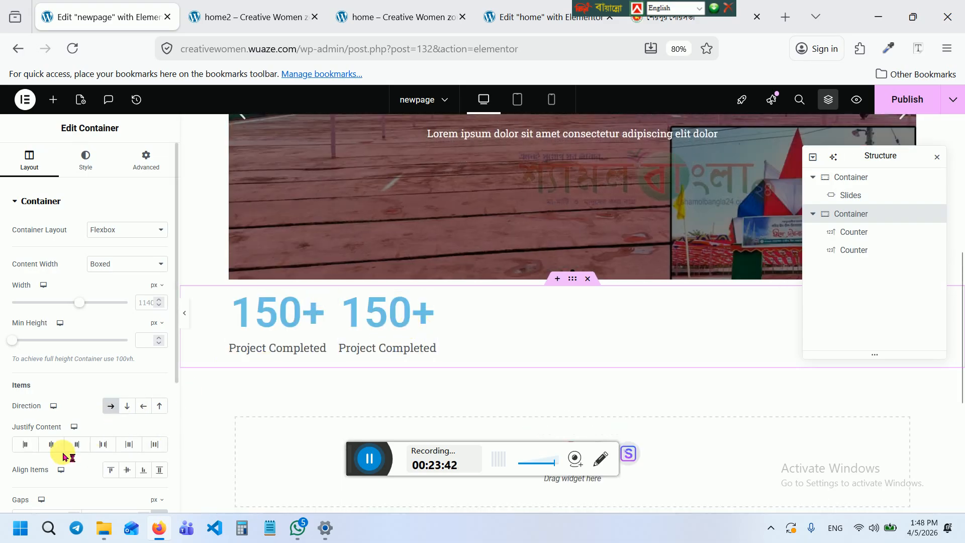
{"action": "left_click", "coordinate": [51, 444]}
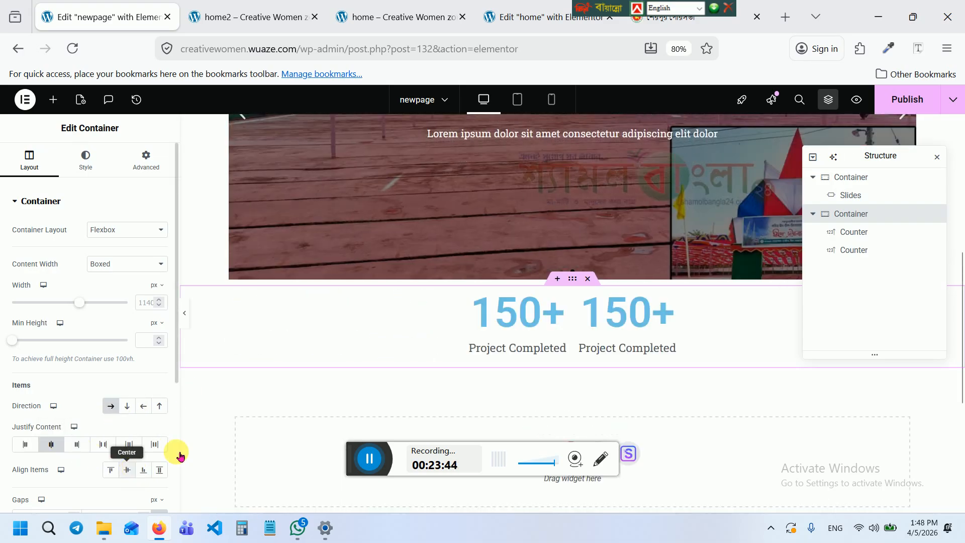
Set the second counter's ending number to 500 and its title to "Member"
{"action": "left_click", "coordinate": [672, 300]}
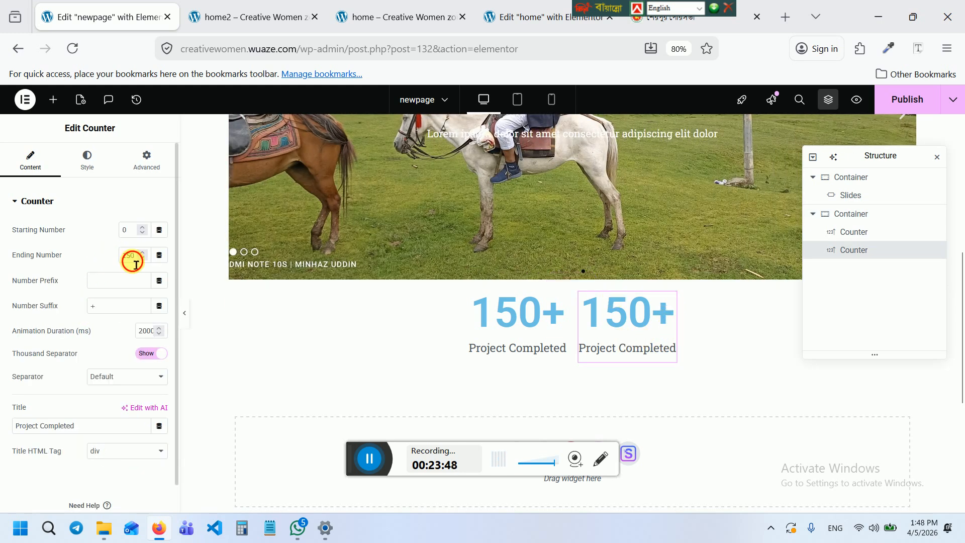
{"action": "type", "text": "500"}
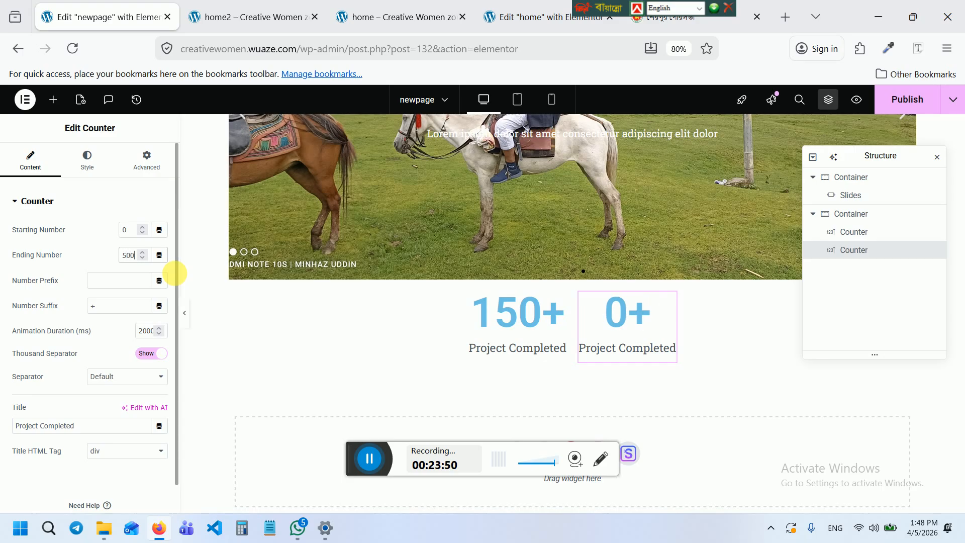
{"action": "left_click_drag", "start_coordinate": [75, 426], "coordinate": [8, 426]}
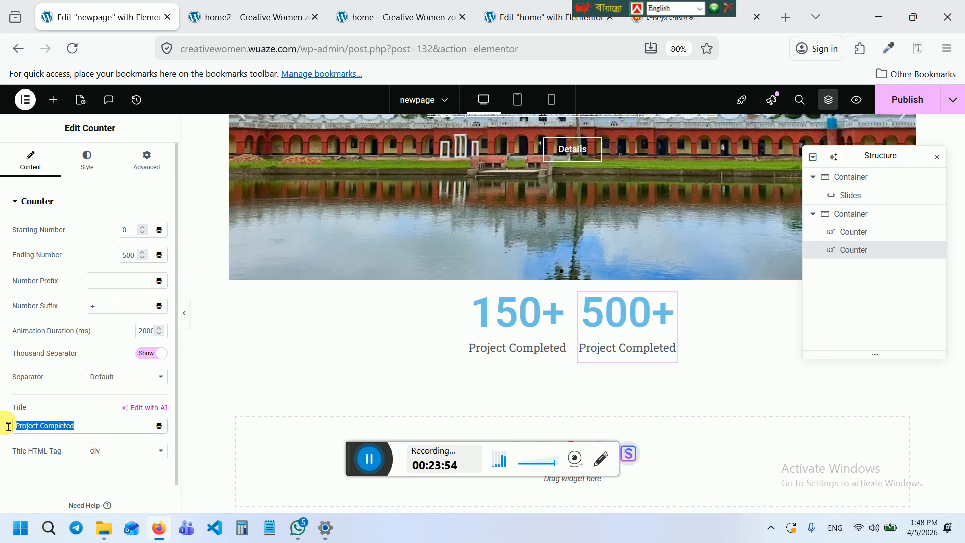
{"action": "type", "text": "Member"}
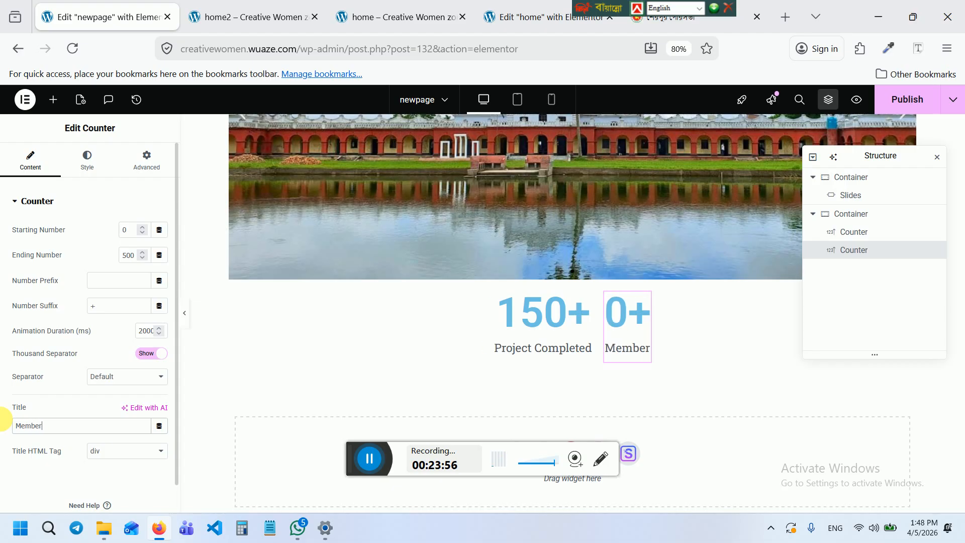
Duplicate the "Project Completed" counter inside the same container
{"action": "right_click", "coordinate": [560, 302]}
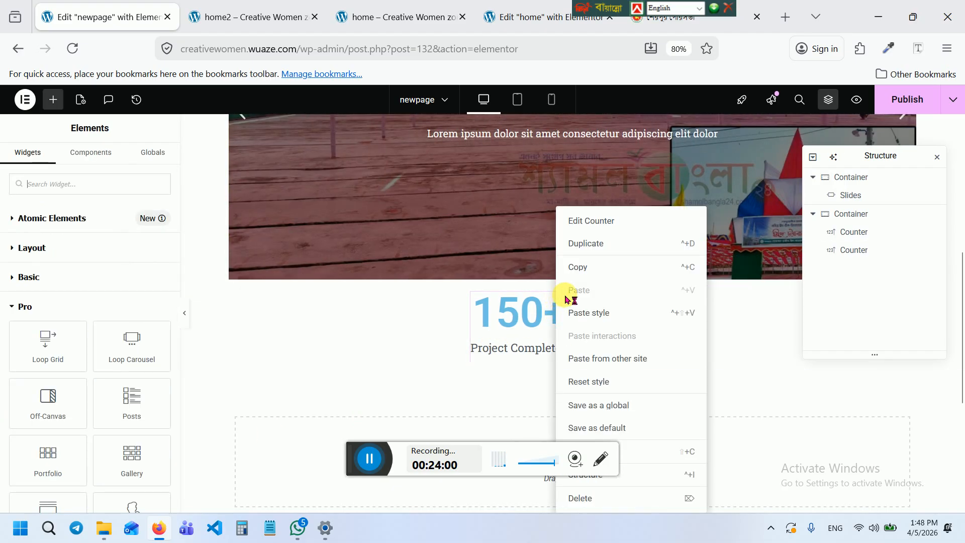
{"action": "left_click", "coordinate": [581, 244]}
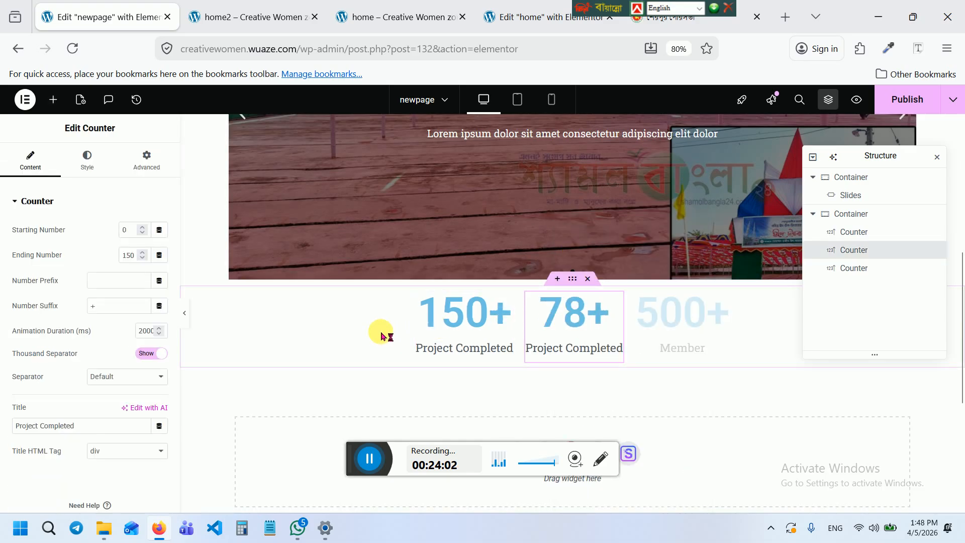
{"action": "scroll", "coordinate": [377, 334], "scroll_direction": "up", "scroll_amount": 3}
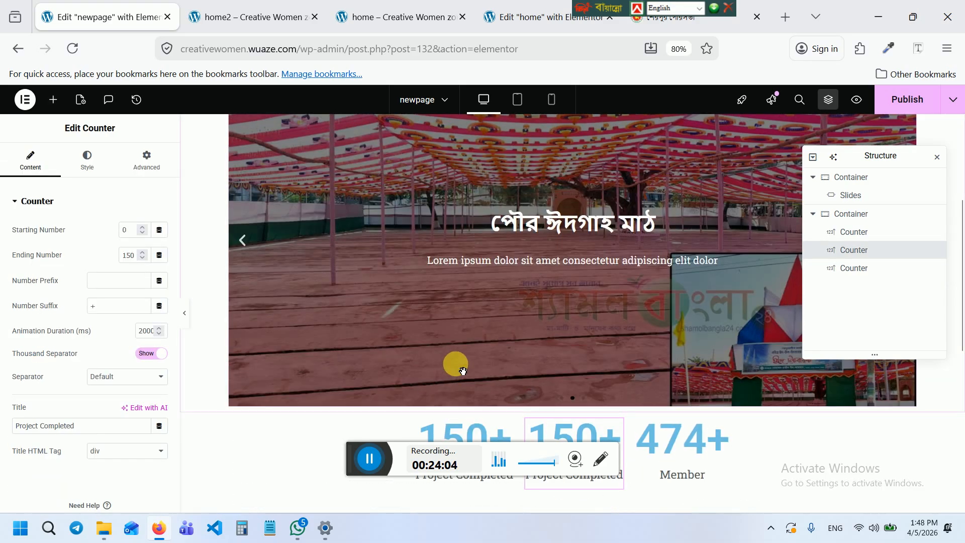
{"action": "scroll", "coordinate": [470, 372], "scroll_direction": "down", "scroll_amount": 3}
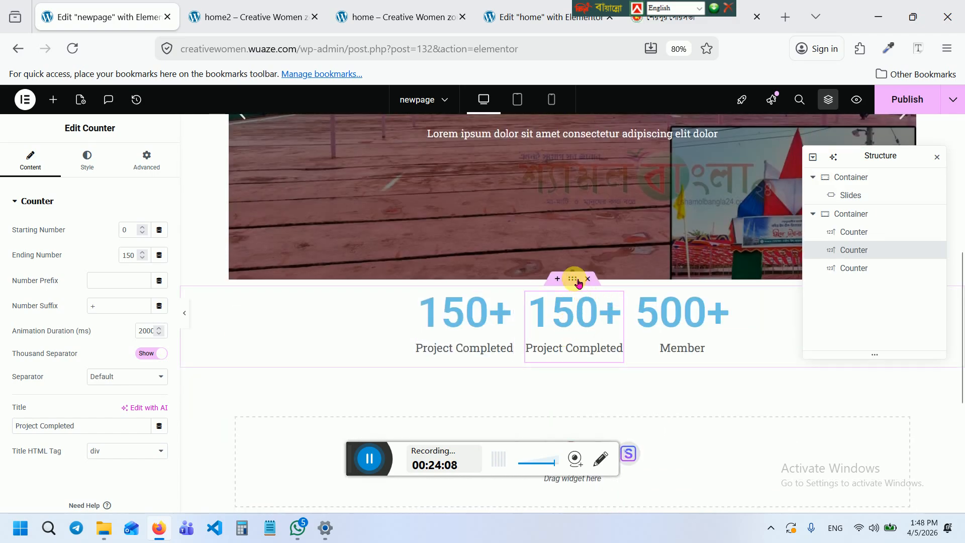
Unlink the margin and padding sides in the counters container's advanced settings
{"action": "left_click", "coordinate": [577, 281]}
{"action": "left_click", "coordinate": [157, 167]}
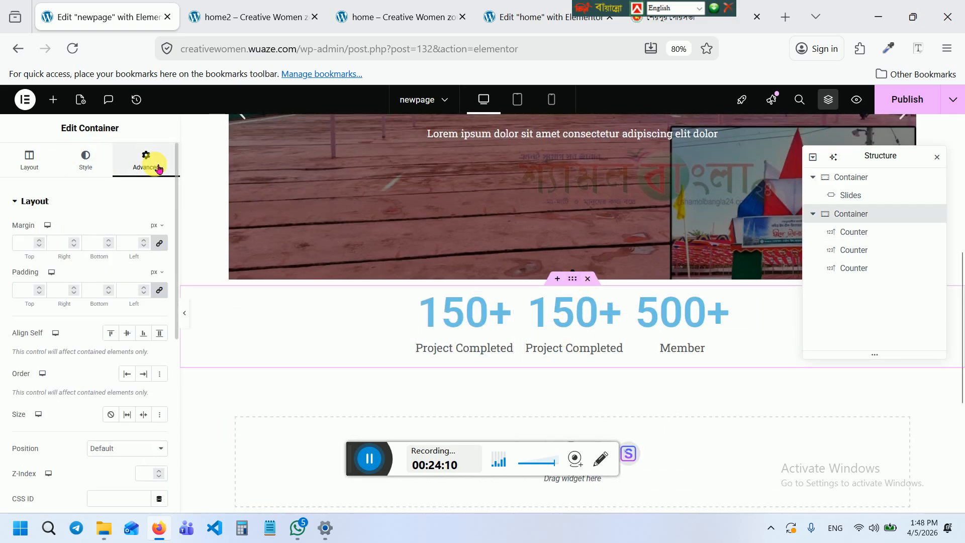
{"action": "left_click", "coordinate": [160, 290]}
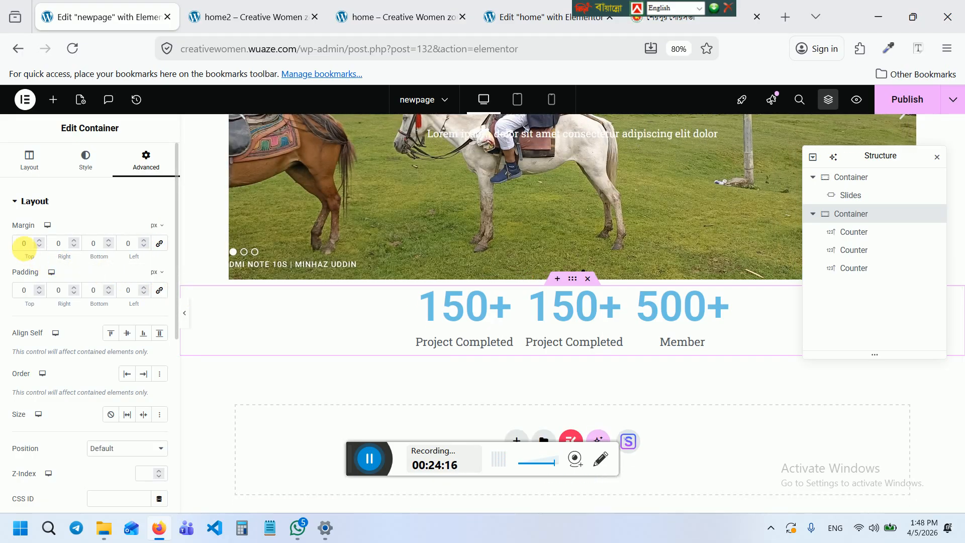
Try a top margin of 12 px and small negative top margins on the counters container
{"action": "left_click", "coordinate": [40, 246]}
{"action": "left_click", "coordinate": [40, 245]}
{"action": "left_click", "coordinate": [40, 246]}
{"action": "left_click", "coordinate": [40, 244]}
{"action": "left_click", "coordinate": [39, 241]}
{"action": "left_click", "coordinate": [40, 242]}
{"action": "left_click", "coordinate": [39, 241]}
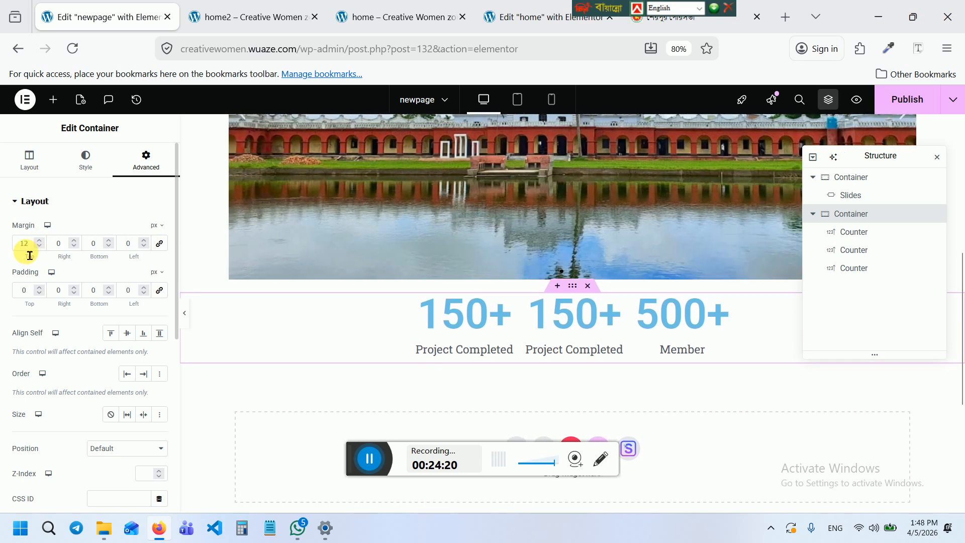
{"action": "left_click", "coordinate": [40, 247]}
{"action": "left_click", "coordinate": [39, 247]}
{"action": "left_click", "coordinate": [40, 247]}
{"action": "left_click", "coordinate": [40, 246]}
{"action": "left_click", "coordinate": [39, 247]}
{"action": "left_click", "coordinate": [40, 246]}
{"action": "left_click", "coordinate": [40, 247]}
{"action": "left_click", "coordinate": [40, 246]}
{"action": "left_click", "coordinate": [39, 247]}
{"action": "left_click", "coordinate": [40, 247]}
{"action": "left_click", "coordinate": [39, 246]}
{"action": "left_click", "coordinate": [39, 247]}
{"action": "left_click", "coordinate": [40, 247]}
{"action": "left_click", "coordinate": [40, 247]}
{"action": "left_click", "coordinate": [39, 247]}
{"action": "left_click", "coordinate": [40, 247]}
{"action": "left_click", "coordinate": [40, 247]}
{"action": "left_click", "coordinate": [39, 247]}
{"action": "left_click", "coordinate": [40, 246]}
{"action": "left_click", "coordinate": [40, 247]}
{"action": "left_click", "coordinate": [40, 247]}
{"action": "left_click", "coordinate": [40, 247]}
{"action": "left_click", "coordinate": [39, 247]}
{"action": "left_click", "coordinate": [40, 247]}
{"action": "left_click", "coordinate": [40, 247]}
{"action": "left_click", "coordinate": [39, 246]}
{"action": "left_click", "coordinate": [40, 247]}
{"action": "left_click", "coordinate": [40, 247]}
{"action": "left_click", "coordinate": [40, 247]}
{"action": "left_click", "coordinate": [39, 247]}
{"action": "left_click", "coordinate": [40, 247]}
{"action": "left_click", "coordinate": [40, 247]}
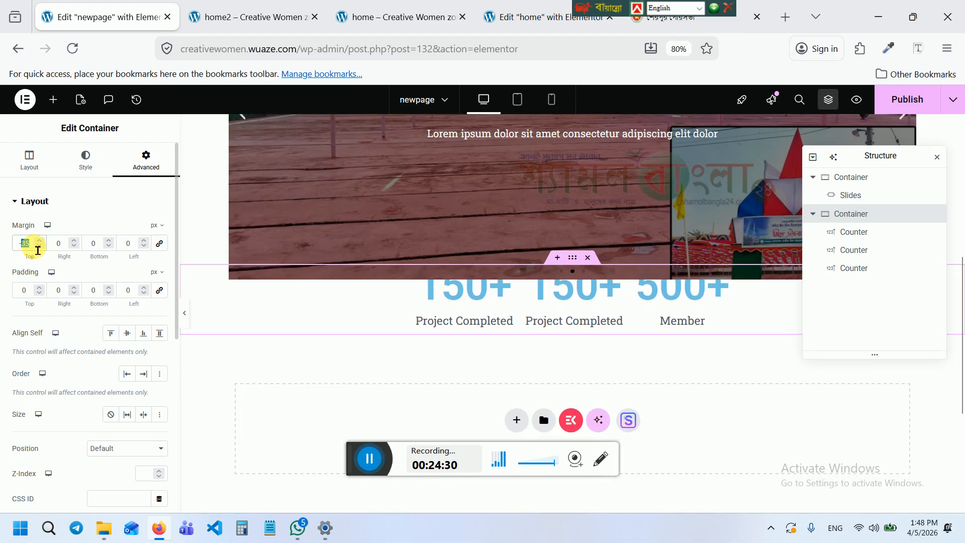
Set the counters container's top margin to -119 px so that it overlaps the slides
{"action": "type", "text": "-150"}
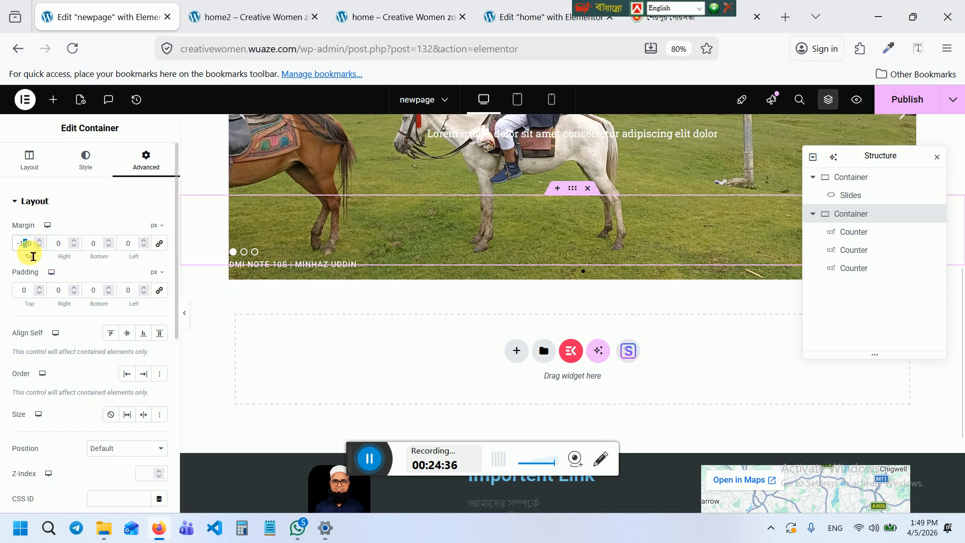
{"action": "type", "text": "0"}
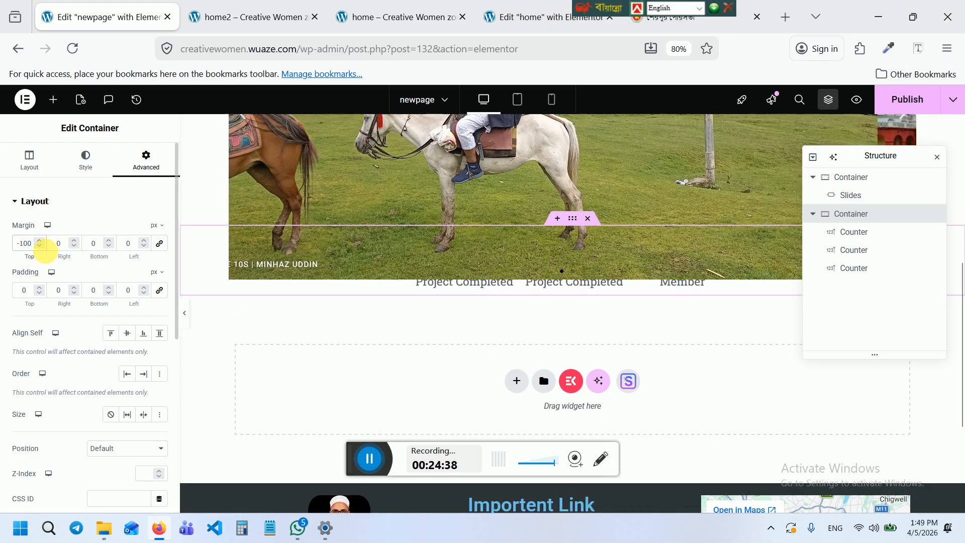
{"action": "left_click", "coordinate": [42, 246]}
{"action": "left_click", "coordinate": [42, 246]}
{"action": "left_click", "coordinate": [41, 246]}
{"action": "left_click", "coordinate": [42, 246]}
{"action": "left_click", "coordinate": [42, 246]}
{"action": "left_click", "coordinate": [42, 246]}
{"action": "left_click", "coordinate": [42, 246]}
{"action": "left_click", "coordinate": [42, 246]}
{"action": "left_click", "coordinate": [42, 246]}
{"action": "left_click", "coordinate": [42, 246]}
{"action": "left_click", "coordinate": [41, 247]}
{"action": "left_click", "coordinate": [42, 247]}
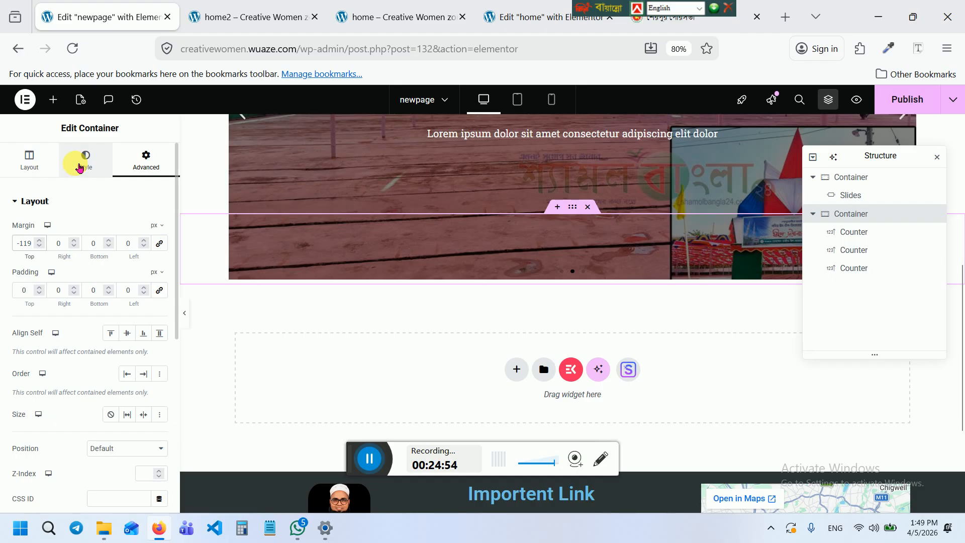
Give the counters container a solid light coral background colour
{"action": "left_click", "coordinate": [111, 171]}
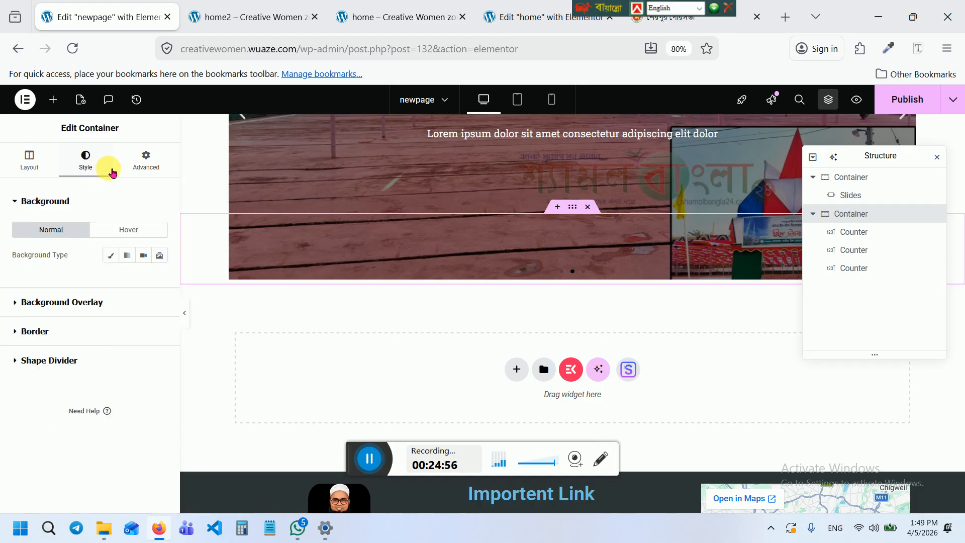
{"action": "left_click", "coordinate": [110, 255]}
{"action": "left_click", "coordinate": [161, 281]}
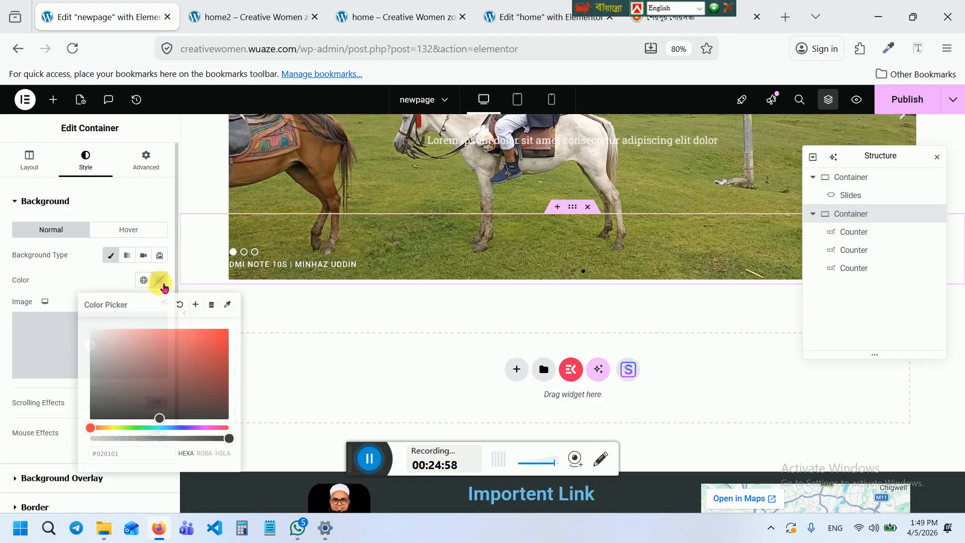
{"action": "mouse_move", "coordinate": [149, 356]}
{"action": "left_mouse_down"}
{"action": "mouse_move", "coordinate": [239, 327]}
{"action": "mouse_move", "coordinate": [259, 335]}
{"action": "left_mouse_up"}
{"action": "mouse_move", "coordinate": [214, 295]}
{"action": "left_mouse_down"}
{"action": "mouse_move", "coordinate": [106, 251]}
{"action": "mouse_move", "coordinate": [79, 254]}
{"action": "mouse_move", "coordinate": [305, 253]}
{"action": "mouse_move", "coordinate": [238, 254]}
{"action": "mouse_move", "coordinate": [61, 297]}
{"action": "mouse_move", "coordinate": [405, 284]}
{"action": "mouse_move", "coordinate": [150, 241]}
{"action": "mouse_move", "coordinate": [114, 185]}
{"action": "mouse_move", "coordinate": [129, 194]}
{"action": "mouse_move", "coordinate": [79, 243]}
{"action": "left_mouse_up"}
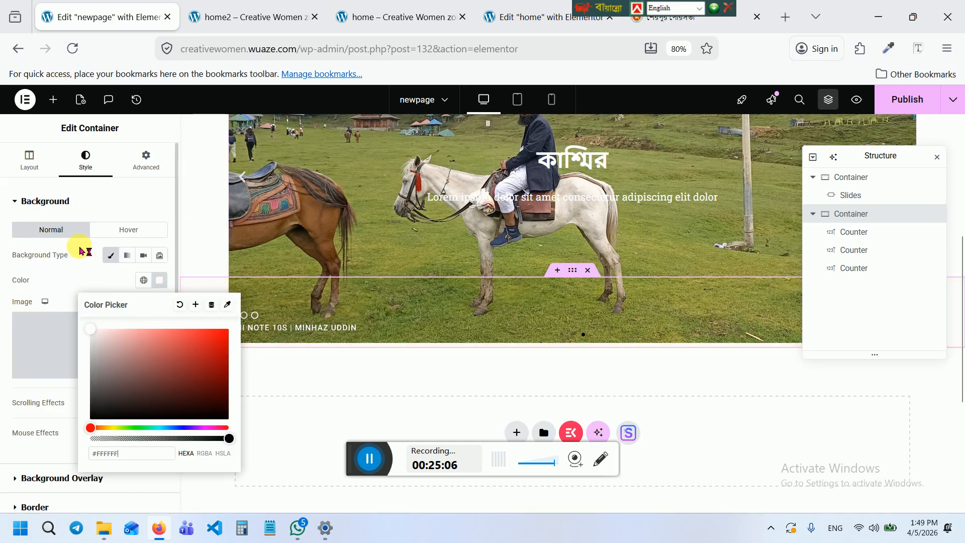
Bring the counters container in front of the slides, trying a z-index of 100 and settling on 50
{"action": "left_click", "coordinate": [145, 160]}
{"action": "scroll", "coordinate": [80, 331], "scroll_direction": "down", "scroll_amount": 2}
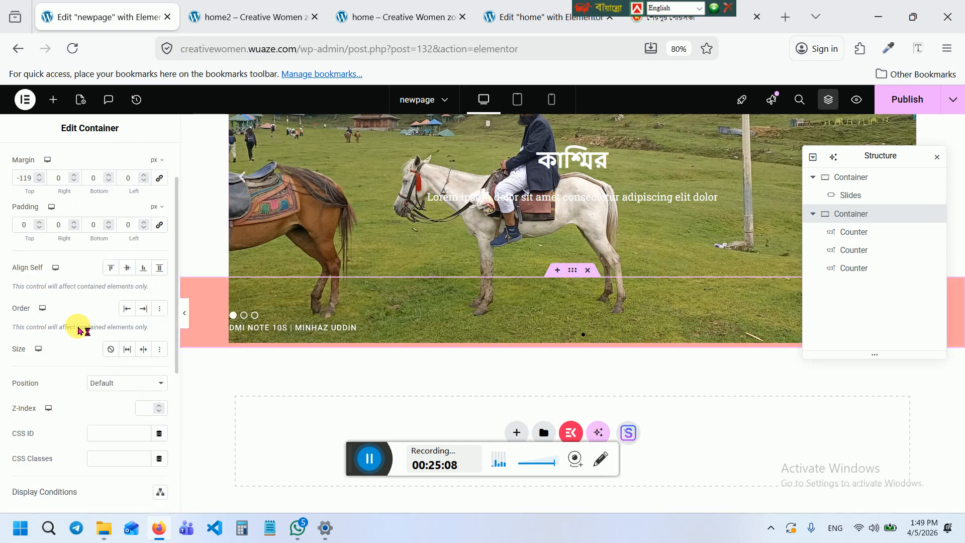
{"action": "left_click", "coordinate": [146, 408]}
{"action": "left_click", "coordinate": [159, 405]}
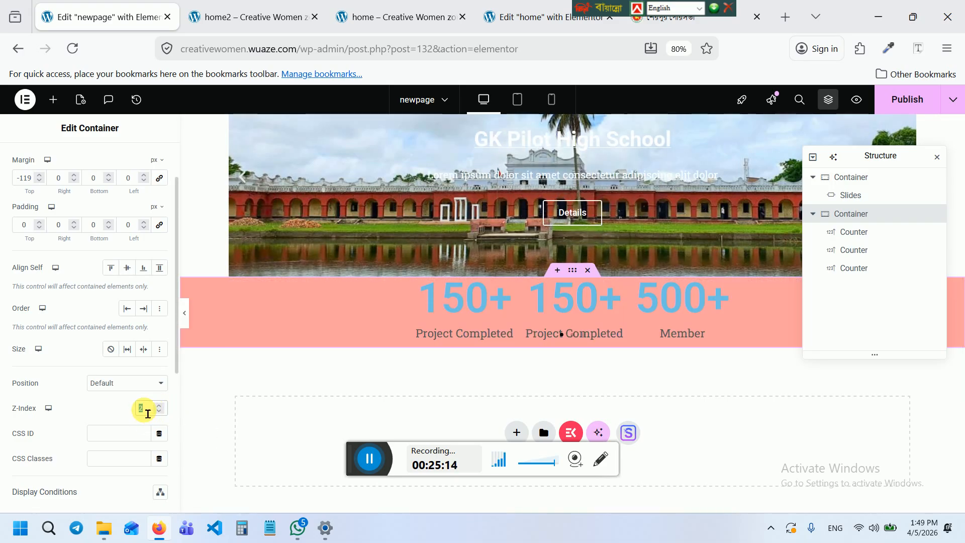
{"action": "type", "text": "00"}
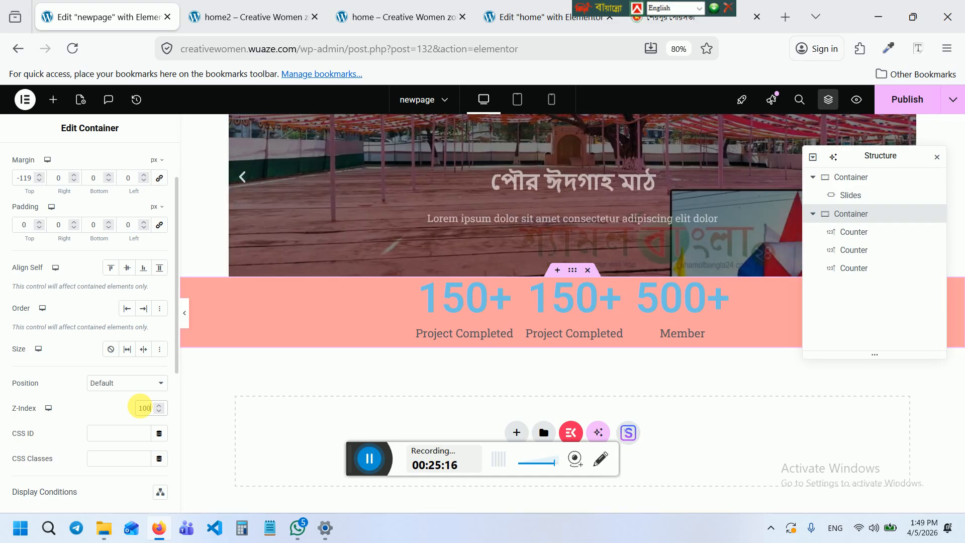
{"action": "scroll", "coordinate": [424, 362], "scroll_direction": "up", "scroll_amount": 3}
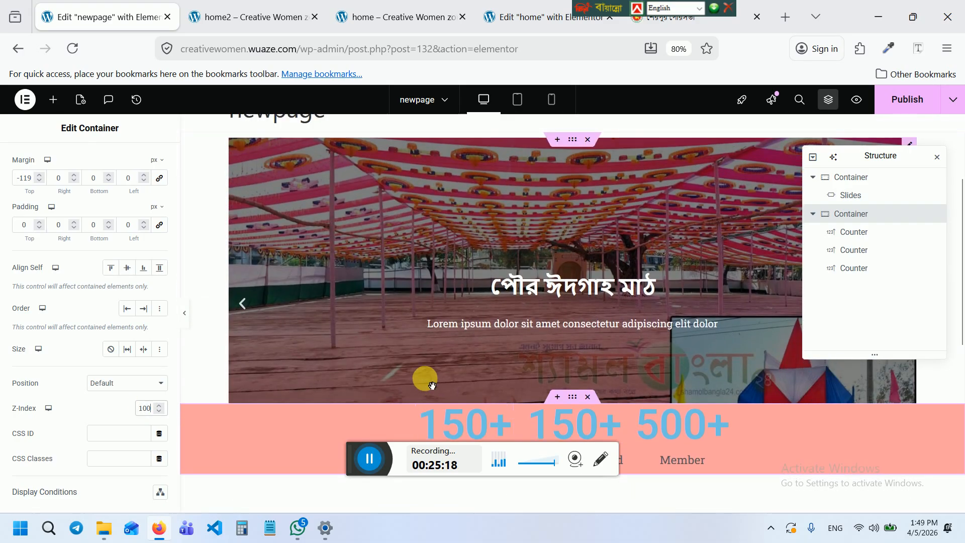
{"action": "scroll", "coordinate": [453, 367], "scroll_direction": "down", "scroll_amount": 4}
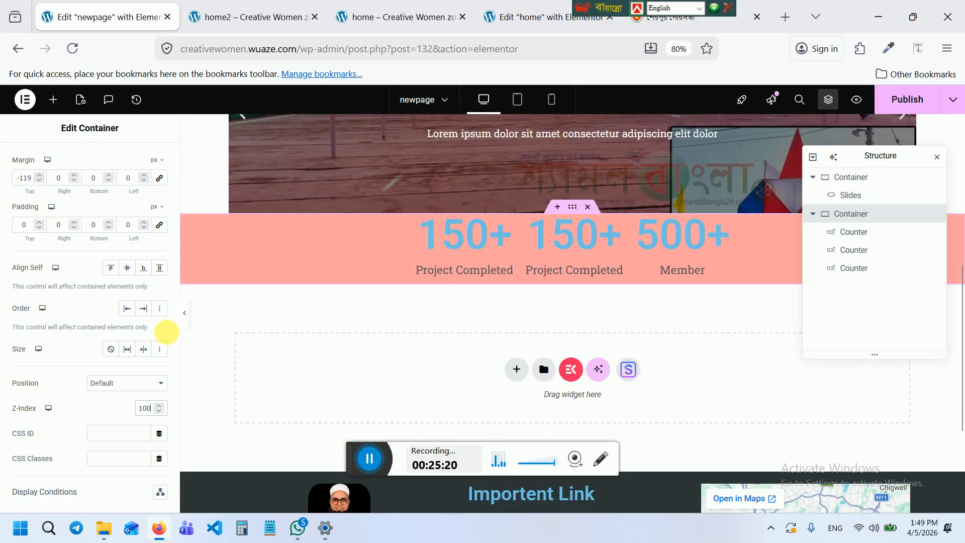
{"action": "type", "text": "-9"}
{"action": "left_click", "coordinate": [159, 411]}
{"action": "left_click", "coordinate": [159, 404]}
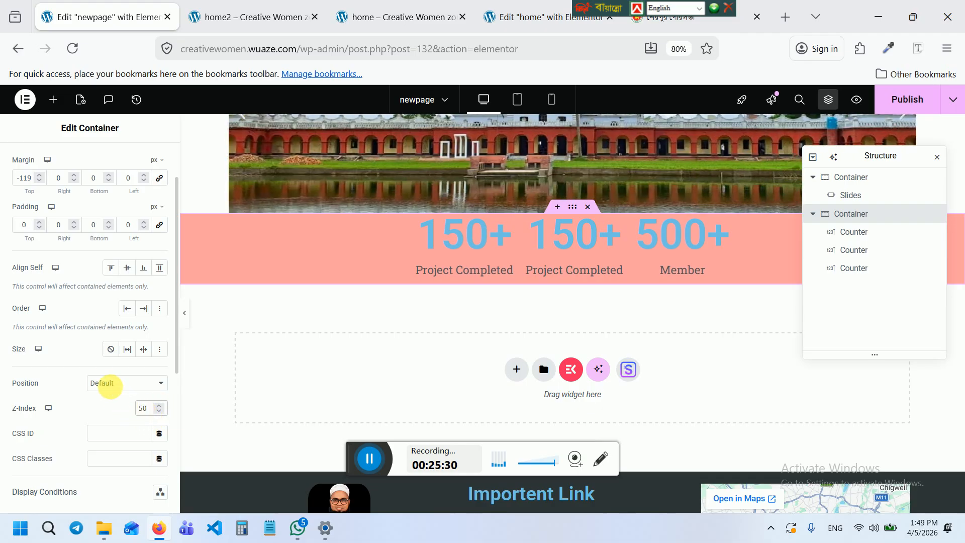
{"action": "scroll", "coordinate": [345, 358], "scroll_direction": "up", "scroll_amount": 4}
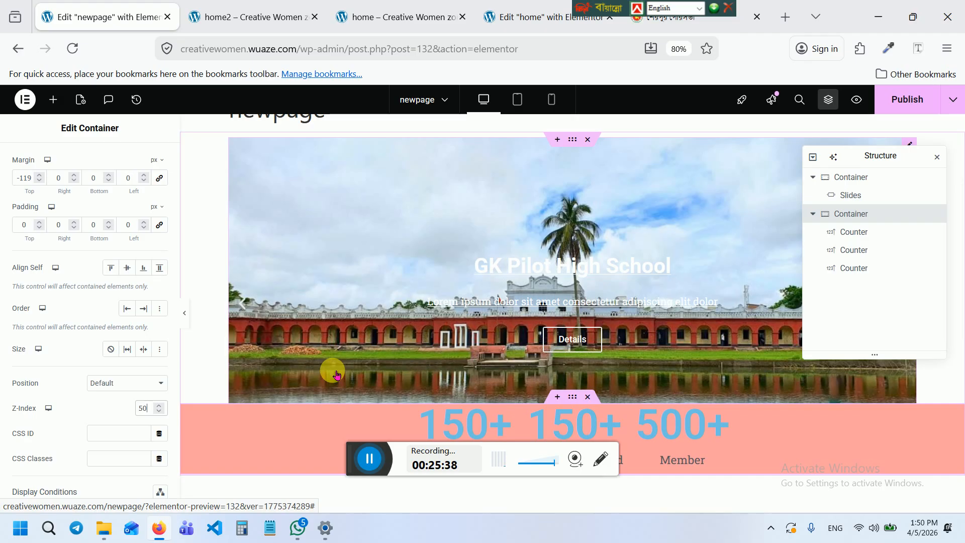
{"action": "scroll", "coordinate": [322, 374], "scroll_direction": "down", "scroll_amount": 4}
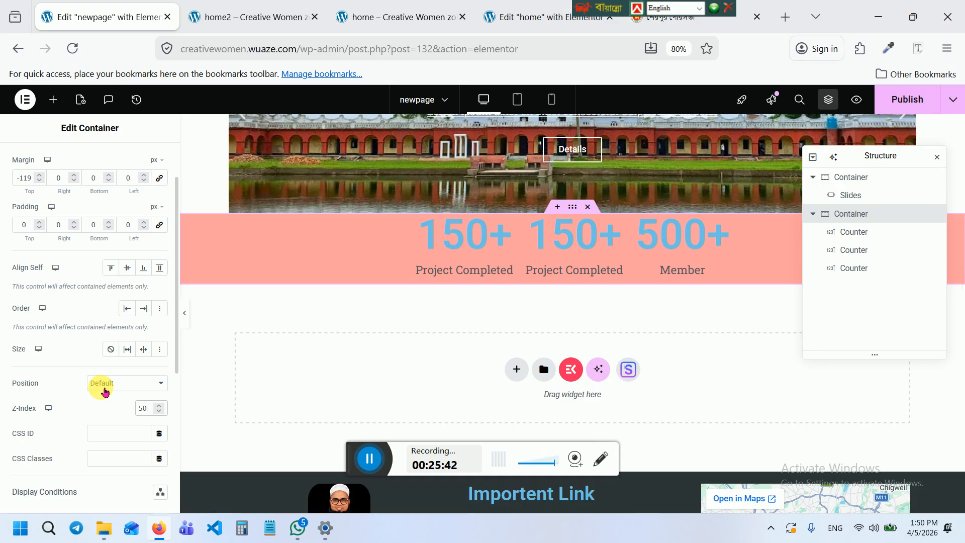
{"action": "scroll", "coordinate": [128, 309], "scroll_direction": "up", "scroll_amount": 2}
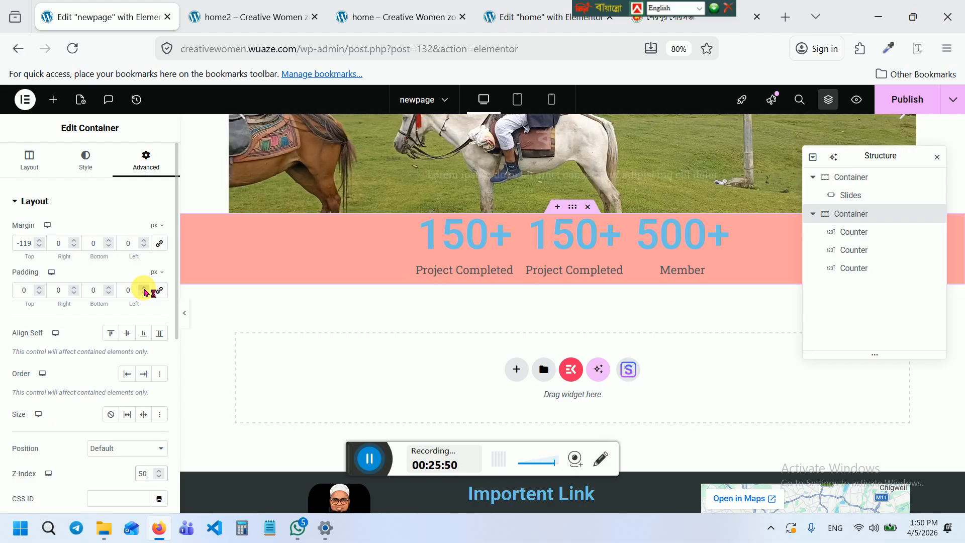
{"action": "scroll", "coordinate": [289, 309], "scroll_direction": "up", "scroll_amount": 3}
{"action": "scroll", "coordinate": [299, 321], "scroll_direction": "up", "scroll_amount": 3}
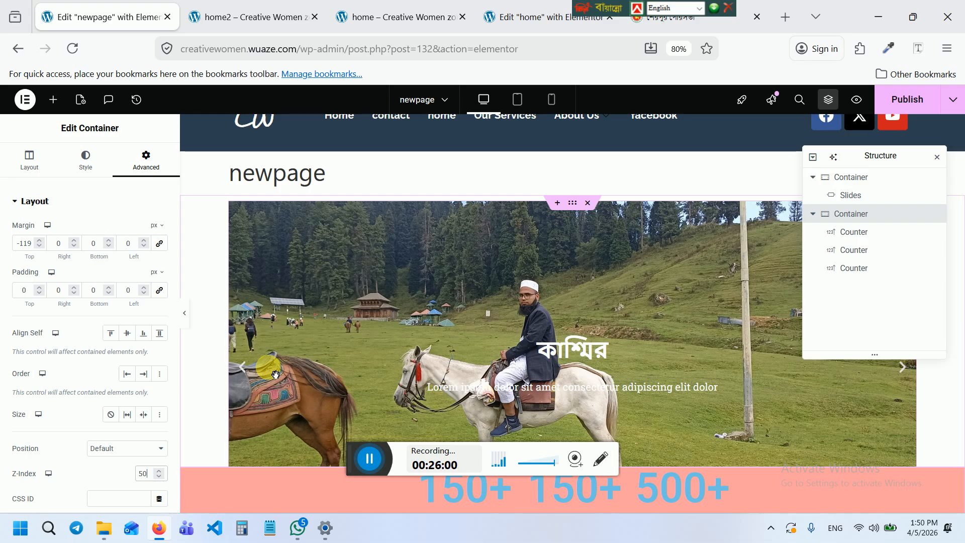
{"action": "scroll", "coordinate": [228, 340], "scroll_direction": "down", "scroll_amount": 5}
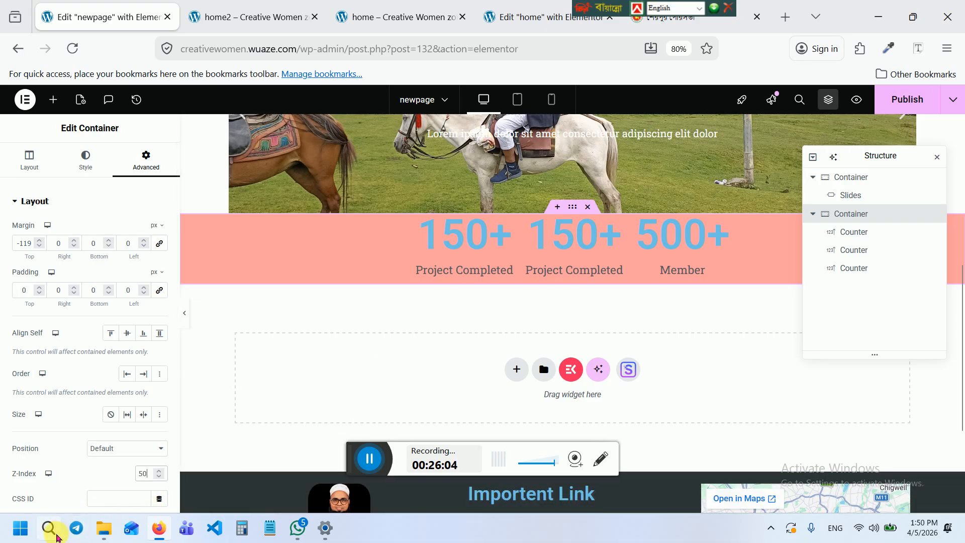
Switch to the Paint app with a blank canvas and maximise its window
{"action": "left_click", "coordinate": [49, 529]}
{"action": "type", "text": "paint"}
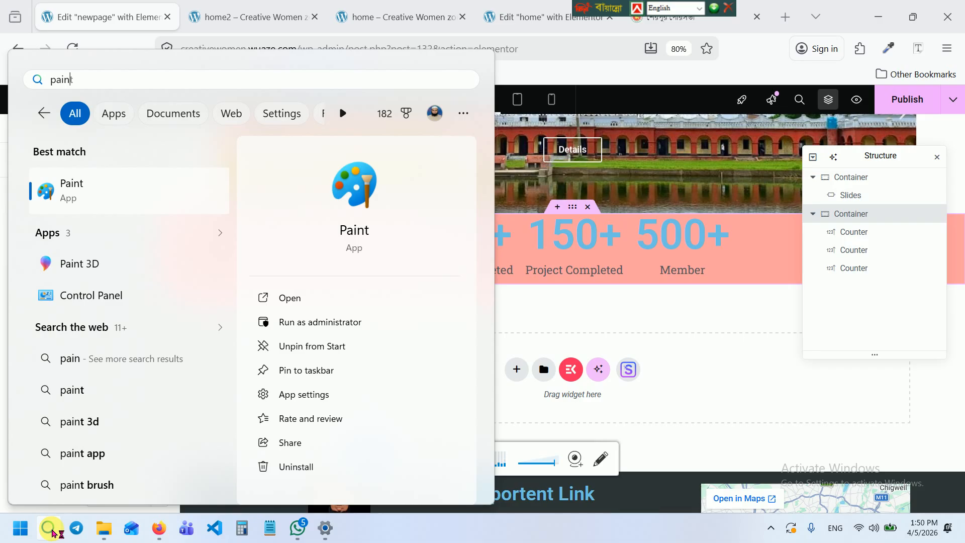
{"action": "key", "text": "Return"}
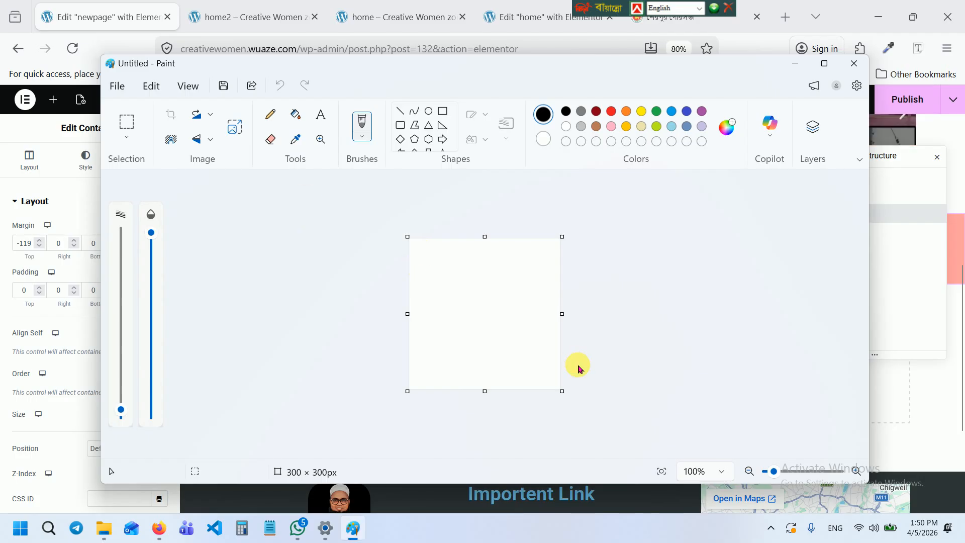
{"action": "scroll", "coordinate": [578, 364], "scroll_direction": "up", "scroll_amount": 4}
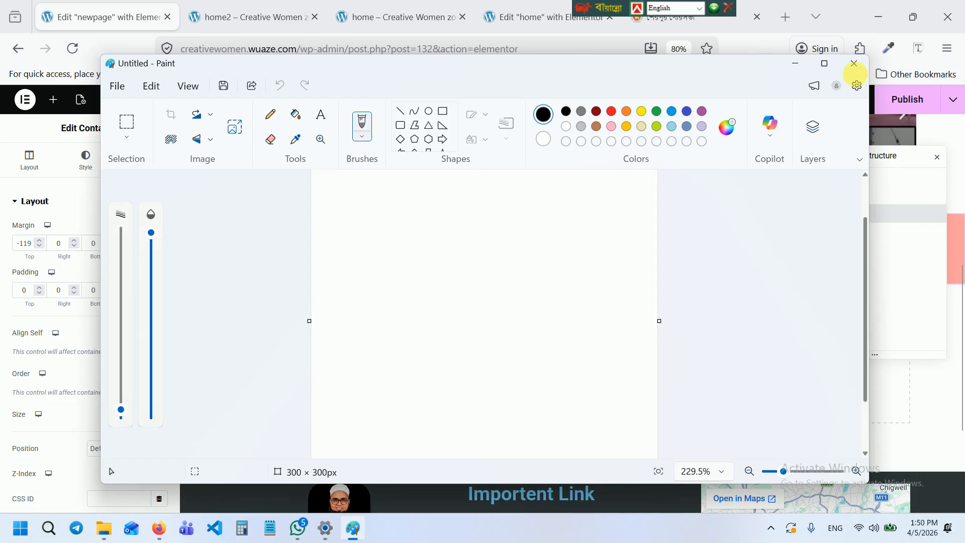
{"action": "left_click", "coordinate": [825, 63]}
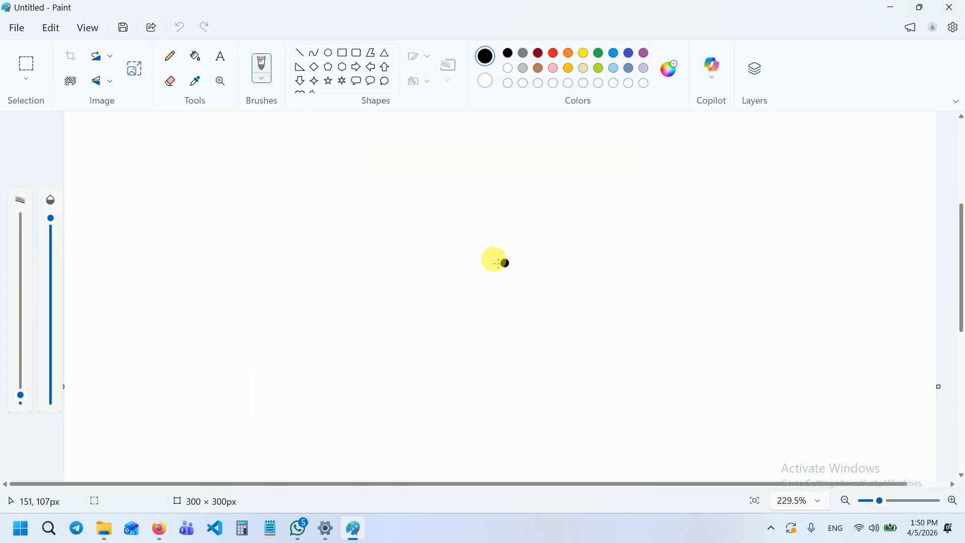
Draw two thick black rectangles, one about 81 × 31 px and another about 79 × 23 px below it
{"action": "scroll", "coordinate": [496, 261], "scroll_direction": "up", "scroll_amount": 5}
{"action": "left_click", "coordinate": [347, 58]}
{"action": "left_click_drag", "start_coordinate": [279, 161], "coordinate": [595, 283]}
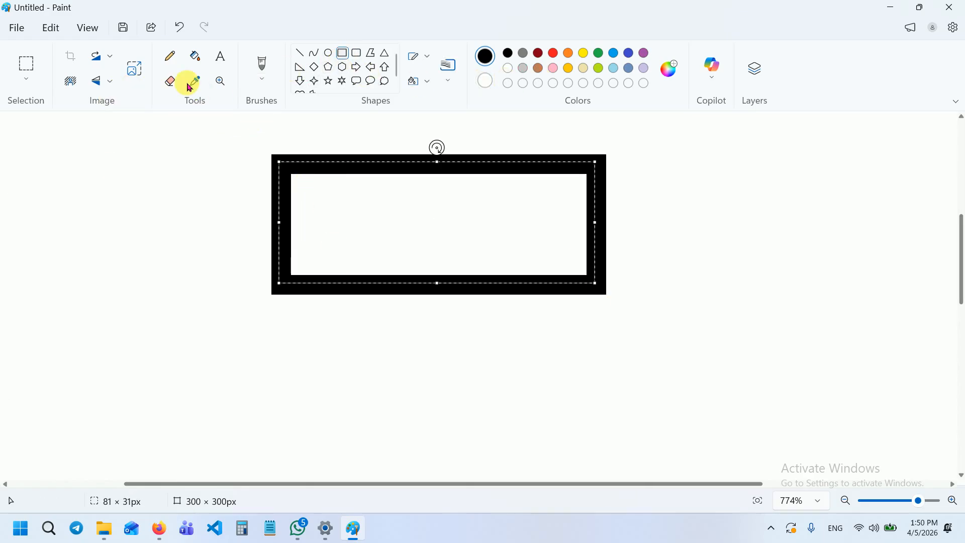
{"action": "left_click", "coordinate": [347, 60]}
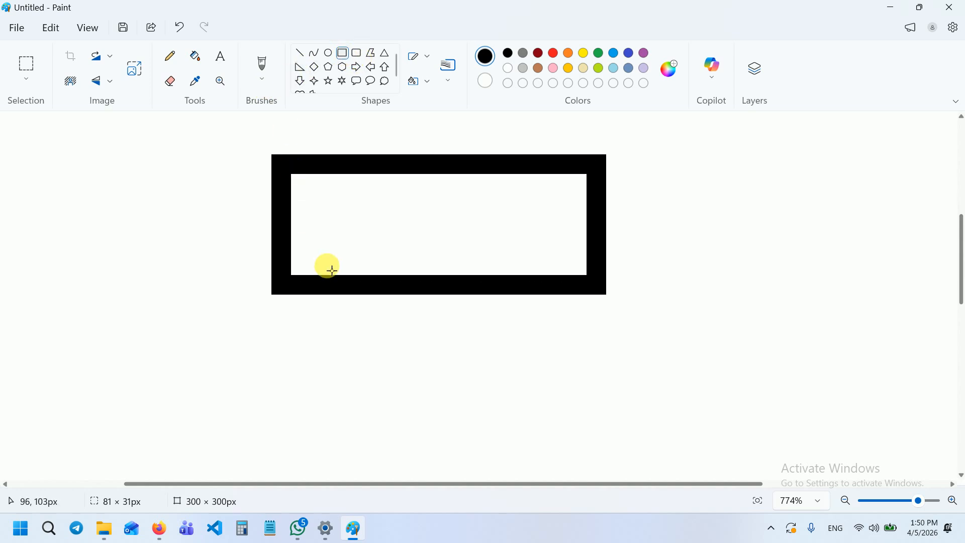
{"action": "left_click_drag", "start_coordinate": [271, 327], "coordinate": [576, 416]}
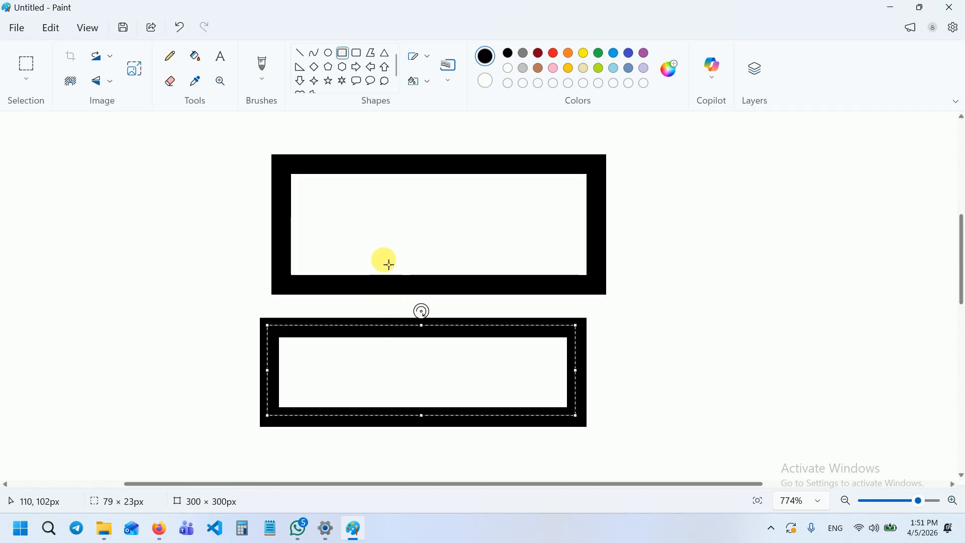
Move the lower rectangle down, then up until it overlaps the upper rectangle's lower part, and switch back to the Elementor page
{"action": "left_click_drag", "start_coordinate": [378, 337], "coordinate": [400, 367]}
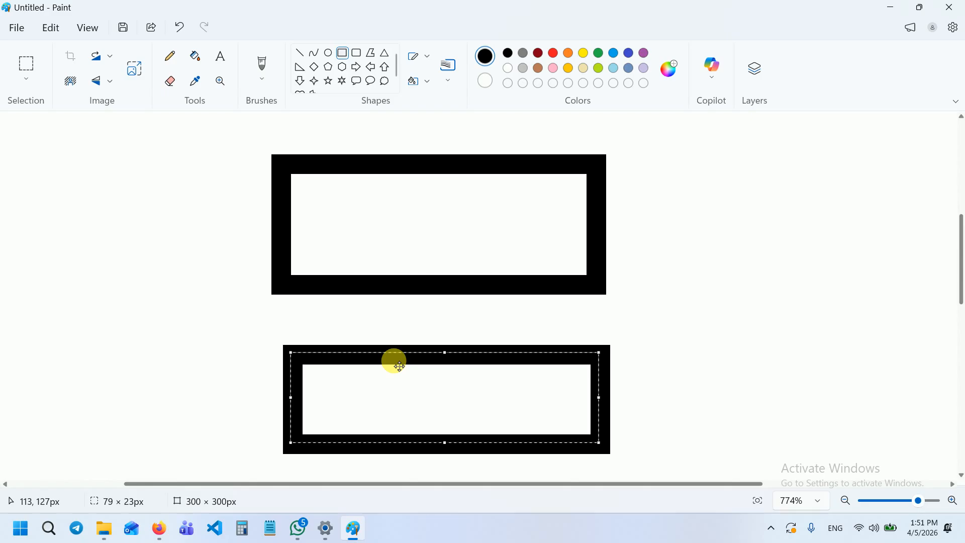
{"action": "left_click_drag", "start_coordinate": [400, 366], "coordinate": [400, 398]}
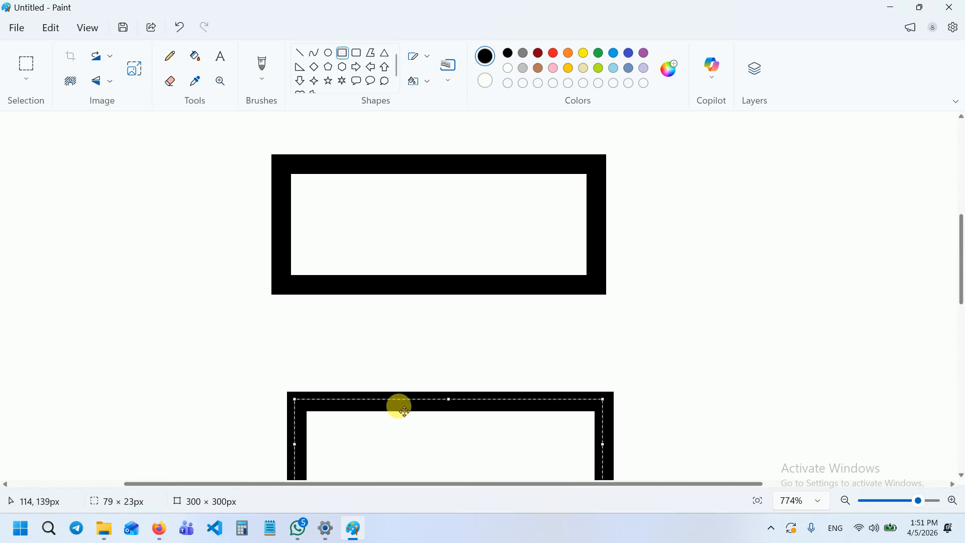
{"action": "left_click_drag", "start_coordinate": [405, 409], "coordinate": [392, 230]}
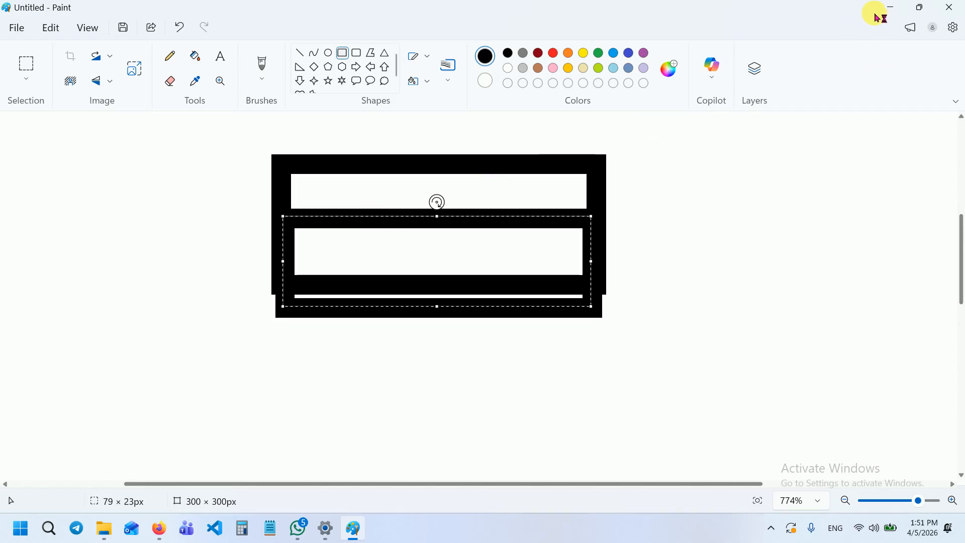
{"action": "left_click", "coordinate": [896, 10]}
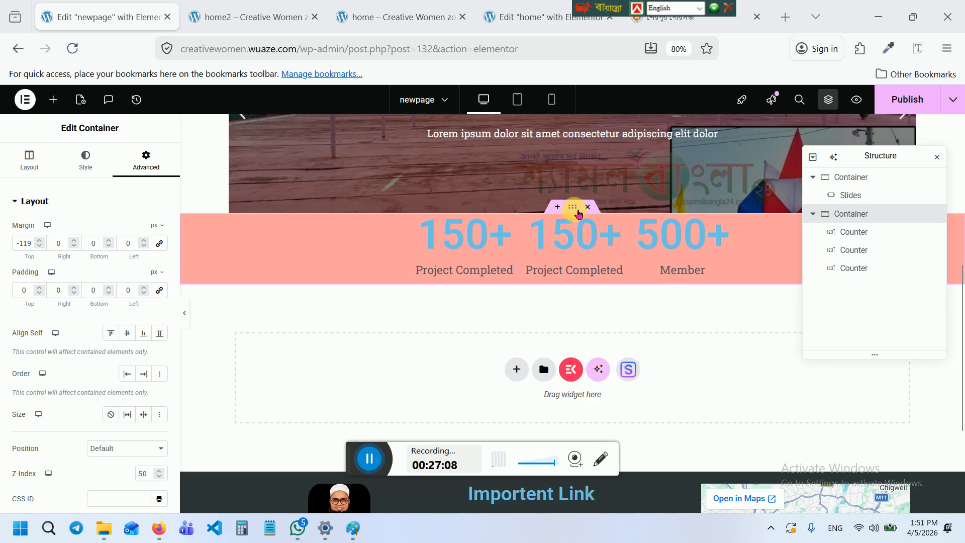
Change the counters container's background colour, trying red #F20000 and settling on white #FFFFFF, and check it against the slides
{"action": "left_click", "coordinate": [85, 161]}
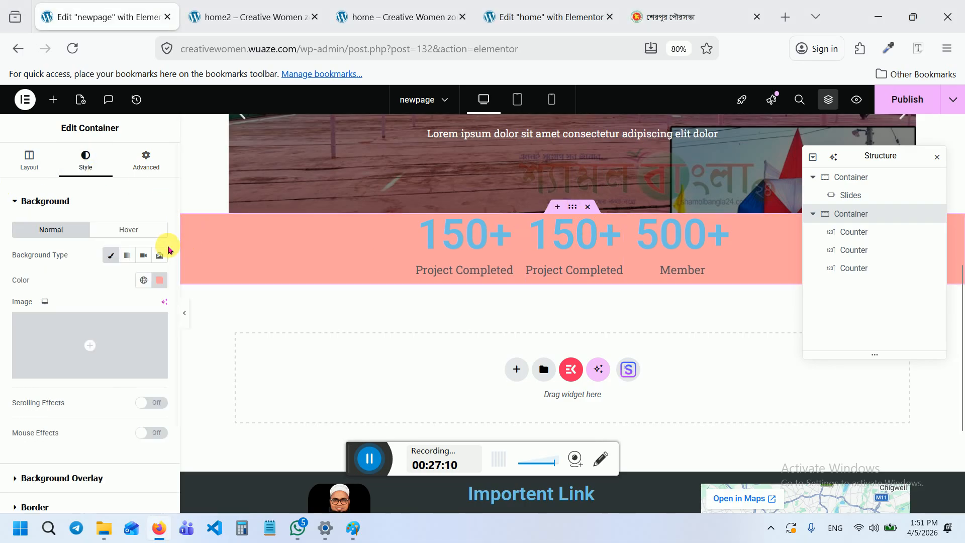
{"action": "left_click", "coordinate": [160, 280]}
{"action": "left_click_drag", "start_coordinate": [213, 349], "coordinate": [269, 326]}
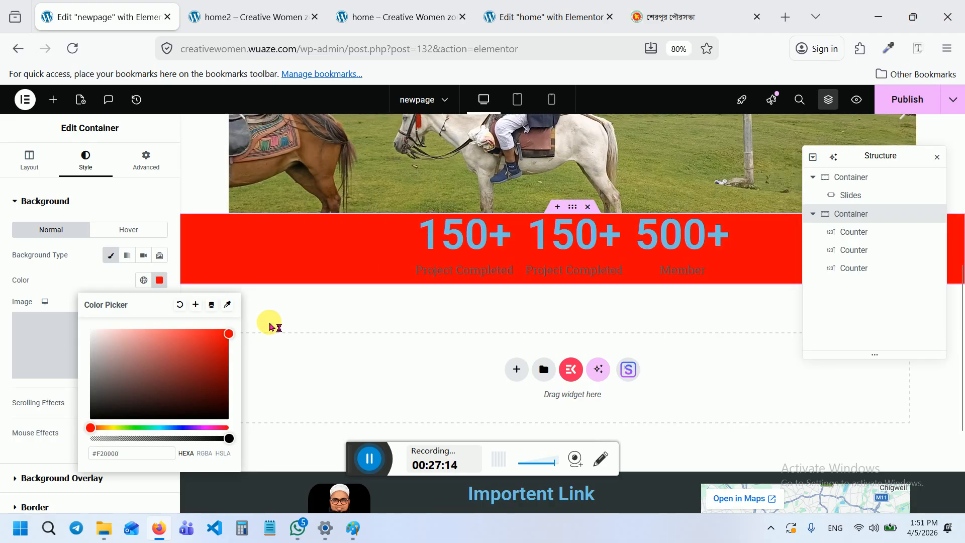
{"action": "left_click", "coordinate": [131, 364]}
{"action": "left_click_drag", "start_coordinate": [49, 313], "coordinate": [20, 294]}
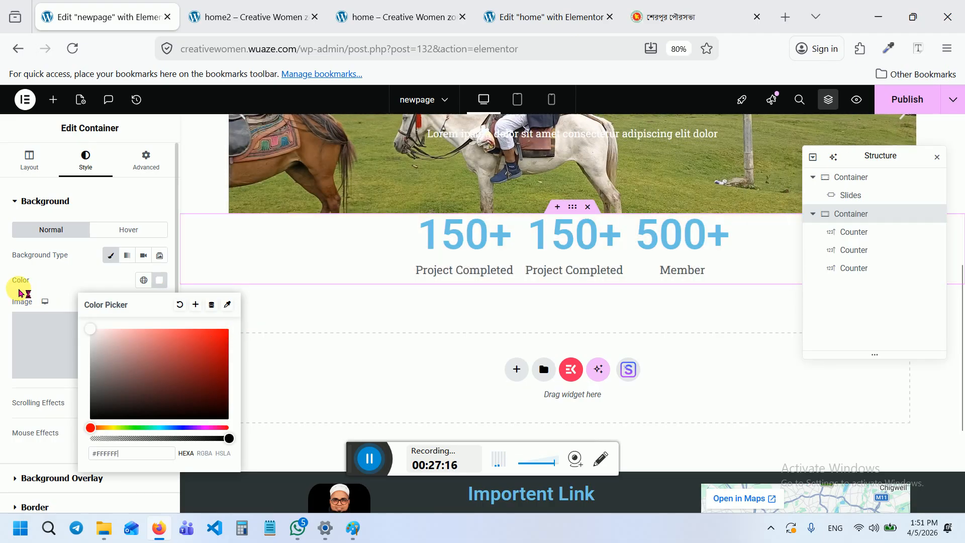
{"action": "scroll", "coordinate": [443, 296], "scroll_direction": "up", "scroll_amount": 2}
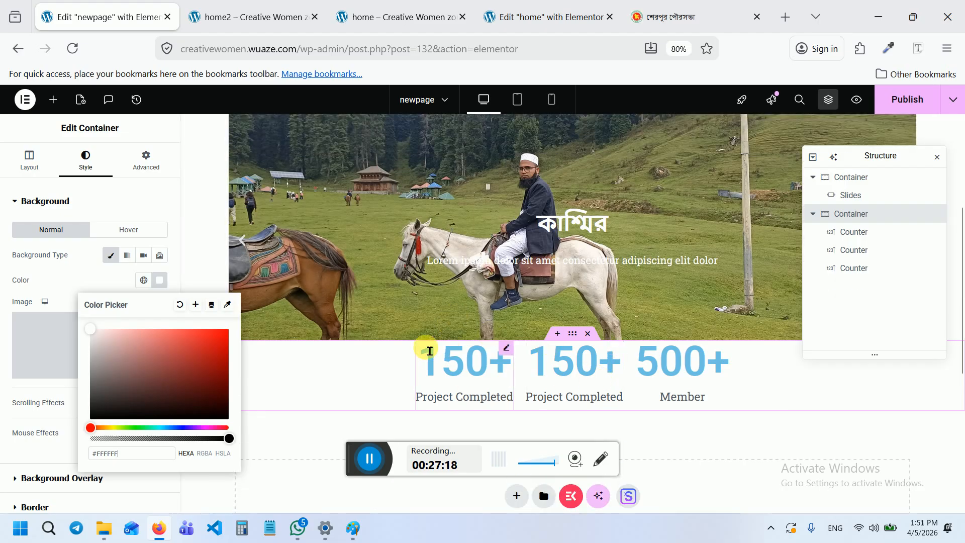
{"action": "scroll", "coordinate": [433, 331], "scroll_direction": "up", "scroll_amount": 3}
{"action": "scroll", "coordinate": [503, 322], "scroll_direction": "down", "scroll_amount": 5}
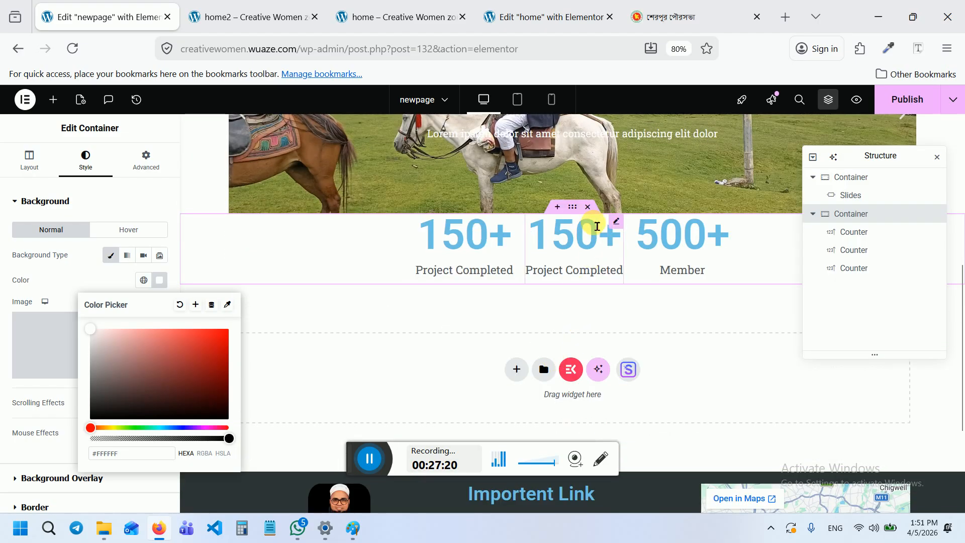
Delete the counters container below the slides
{"action": "left_click", "coordinate": [588, 207]}
{"action": "scroll", "coordinate": [506, 319], "scroll_direction": "up", "scroll_amount": 4}
{"action": "scroll", "coordinate": [483, 344], "scroll_direction": "down", "scroll_amount": 6}
{"action": "left_click", "coordinate": [514, 250]}
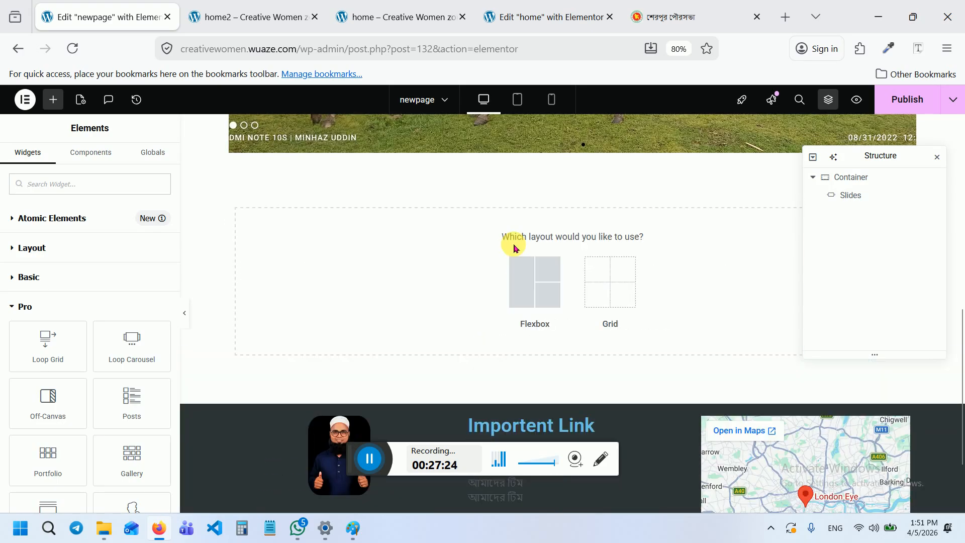
{"action": "left_click", "coordinate": [526, 276]}
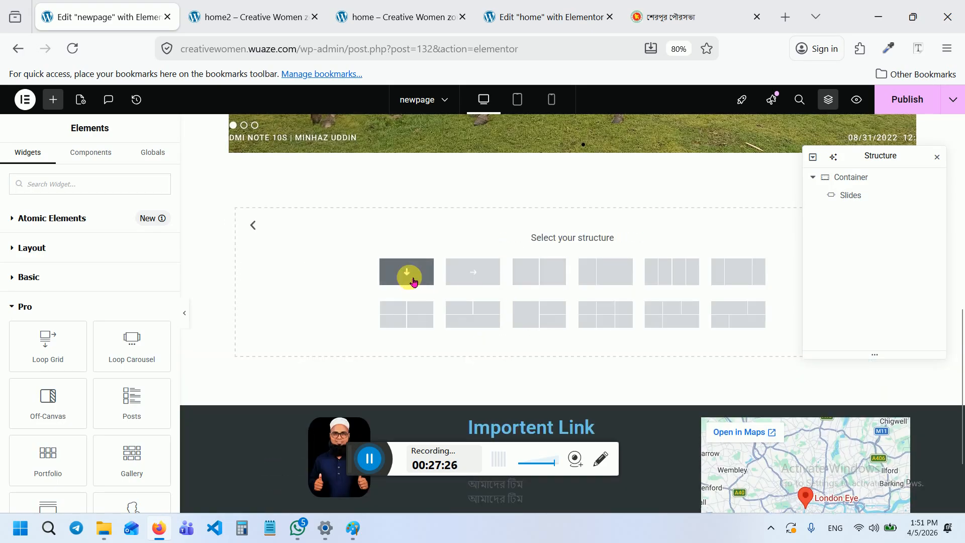
{"action": "left_click", "coordinate": [409, 276]}
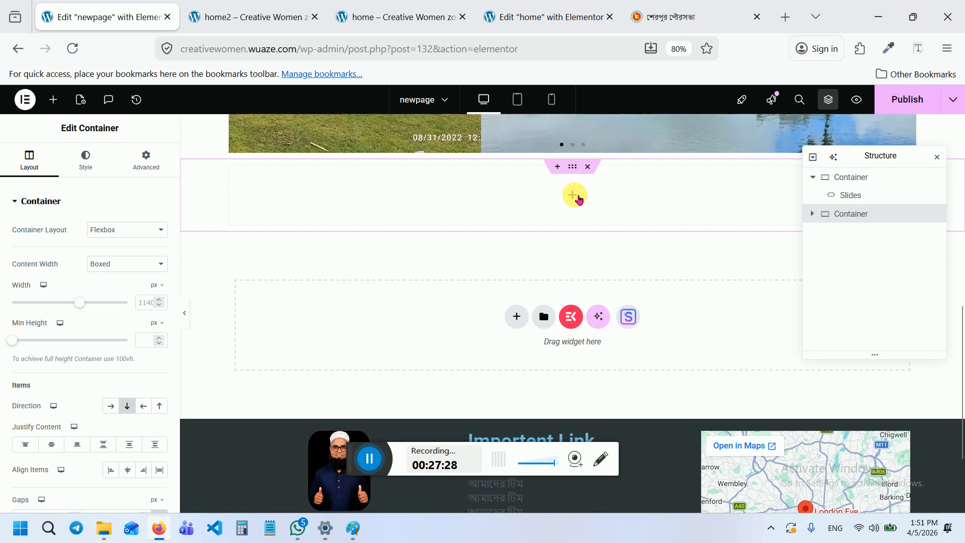
{"action": "left_click", "coordinate": [588, 167]}
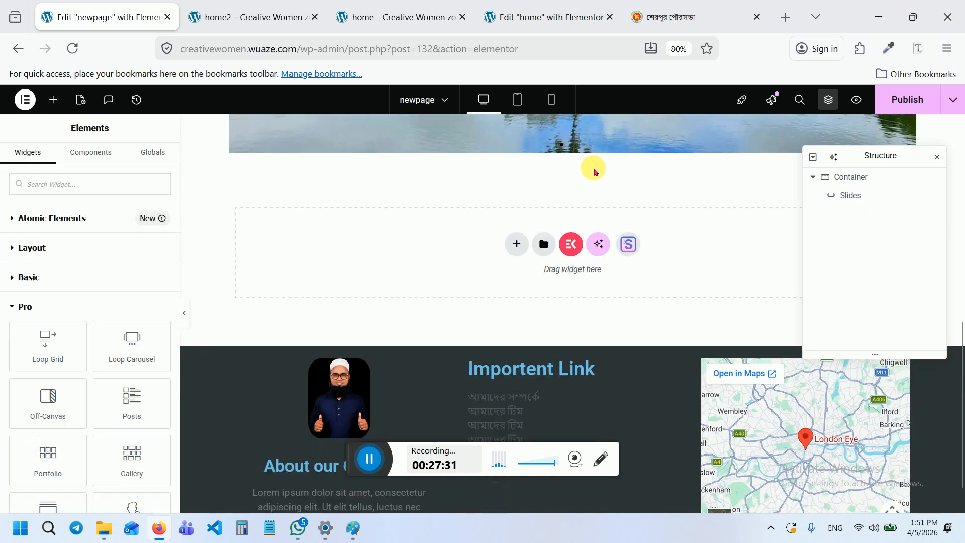
Add a Flexbox container with two equal columns below the slides
{"action": "left_click", "coordinate": [517, 245]}
{"action": "left_click", "coordinate": [530, 277]}
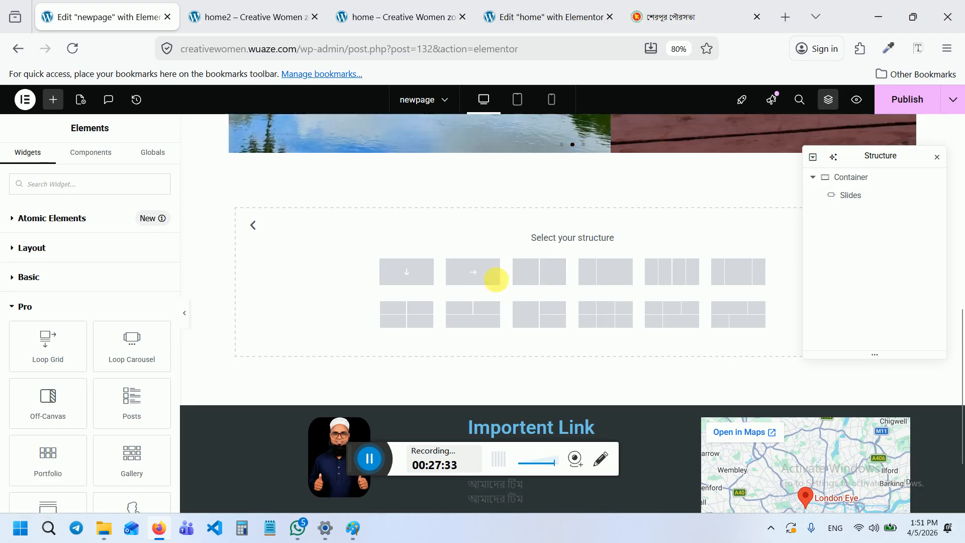
{"action": "left_click", "coordinate": [548, 278]}
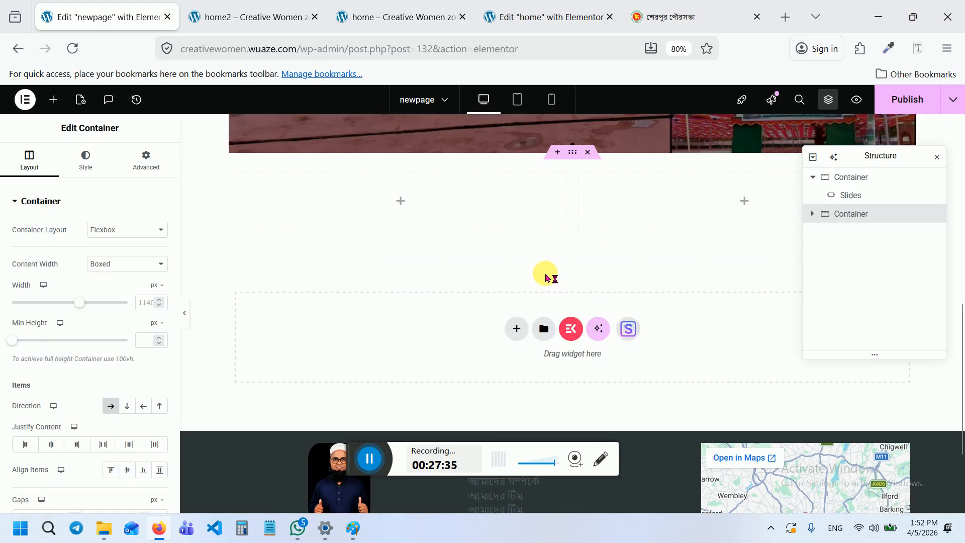
Add an Animated Headline widget to the first column of the new two-column container
{"action": "left_click", "coordinate": [403, 201]}
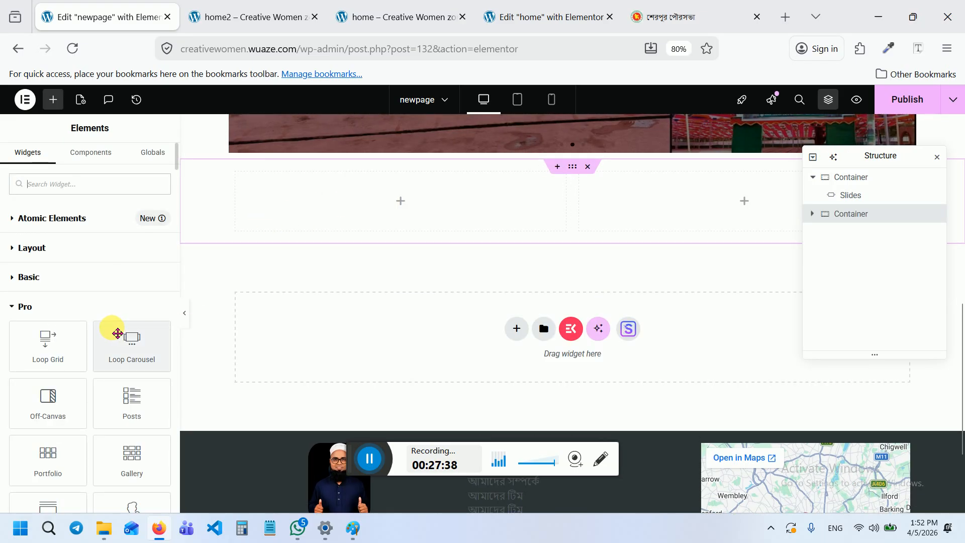
{"action": "scroll", "coordinate": [113, 338], "scroll_direction": "down", "scroll_amount": 2}
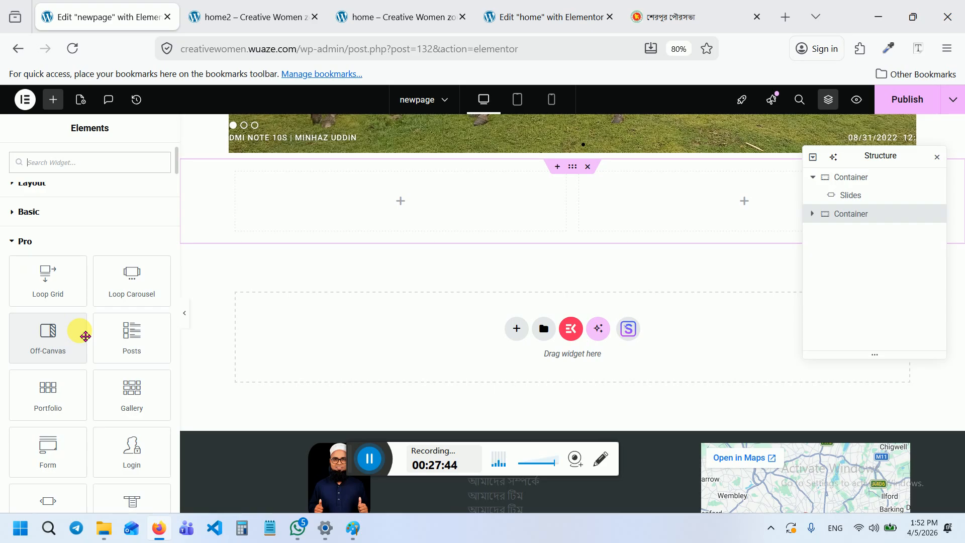
{"action": "scroll", "coordinate": [114, 392], "scroll_direction": "down", "scroll_amount": 2}
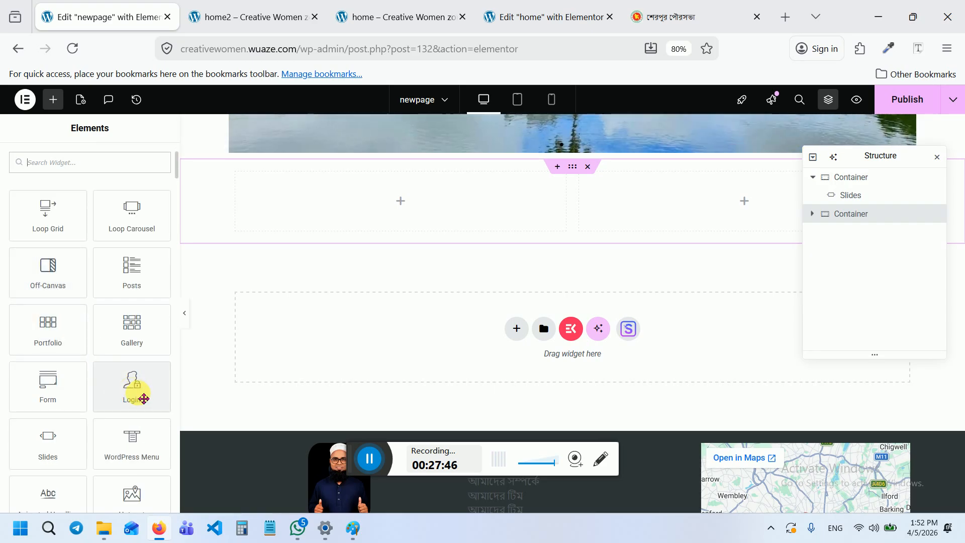
{"action": "scroll", "coordinate": [106, 425], "scroll_direction": "down", "scroll_amount": 4}
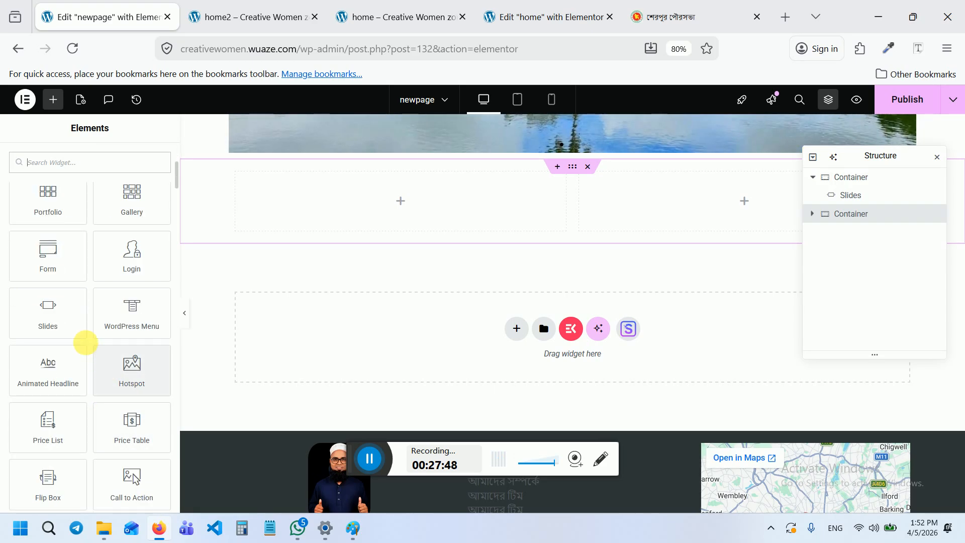
{"action": "scroll", "coordinate": [94, 347], "scroll_direction": "down", "scroll_amount": 2}
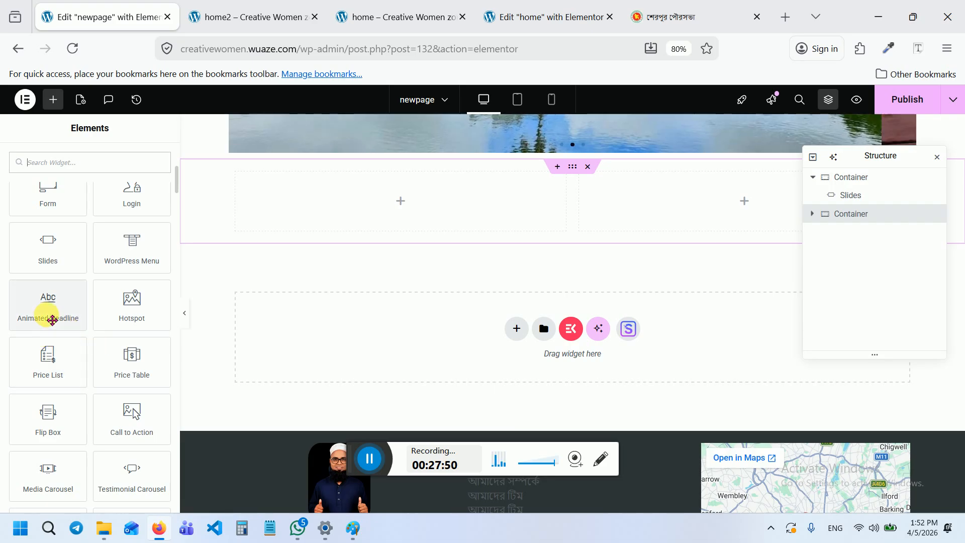
{"action": "left_click_drag", "start_coordinate": [47, 317], "coordinate": [370, 209]}
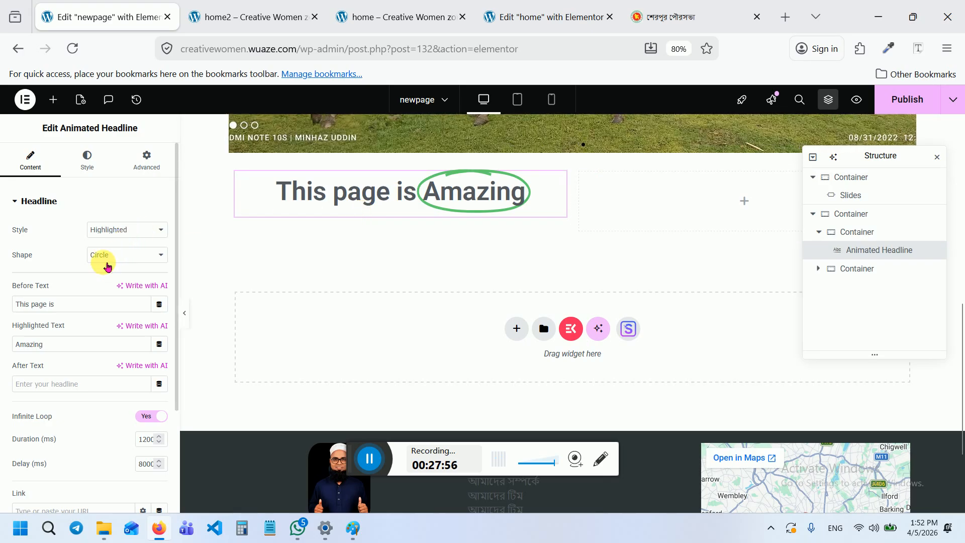
Set the animated headline's before text to "Hello, I'm" and its highlighted text to "Web Developer"
{"action": "left_click", "coordinate": [125, 234]}
{"action": "left_click", "coordinate": [81, 305]}
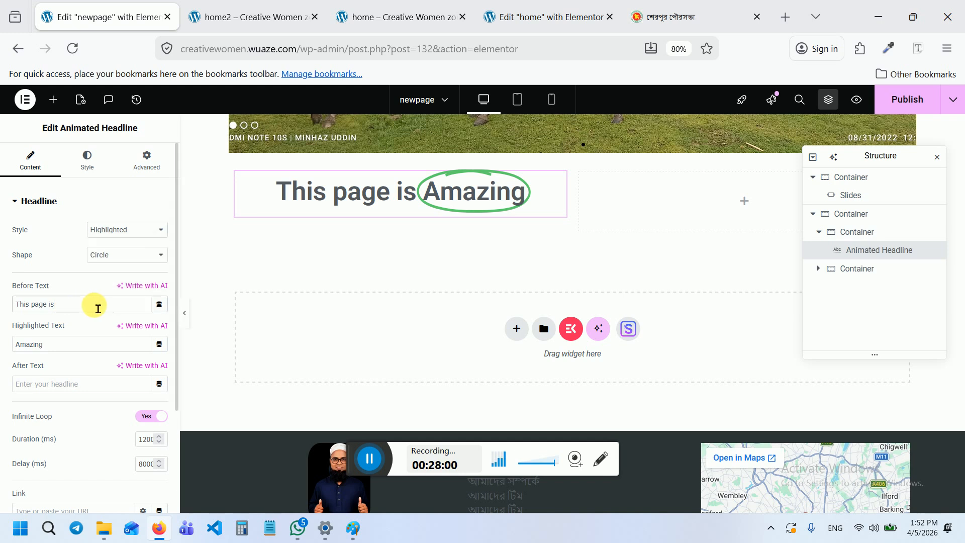
{"action": "left_click_drag", "start_coordinate": [98, 309], "coordinate": [8, 285]}
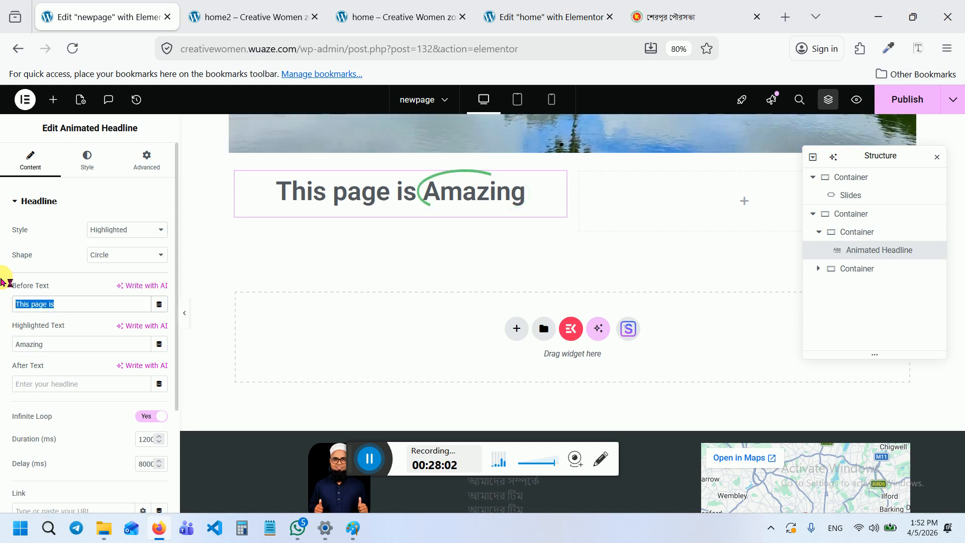
{"action": "type", "text": "I"}
{"action": "key", "text": "BackSpace"}
{"action": "type", "text": "Hello"}
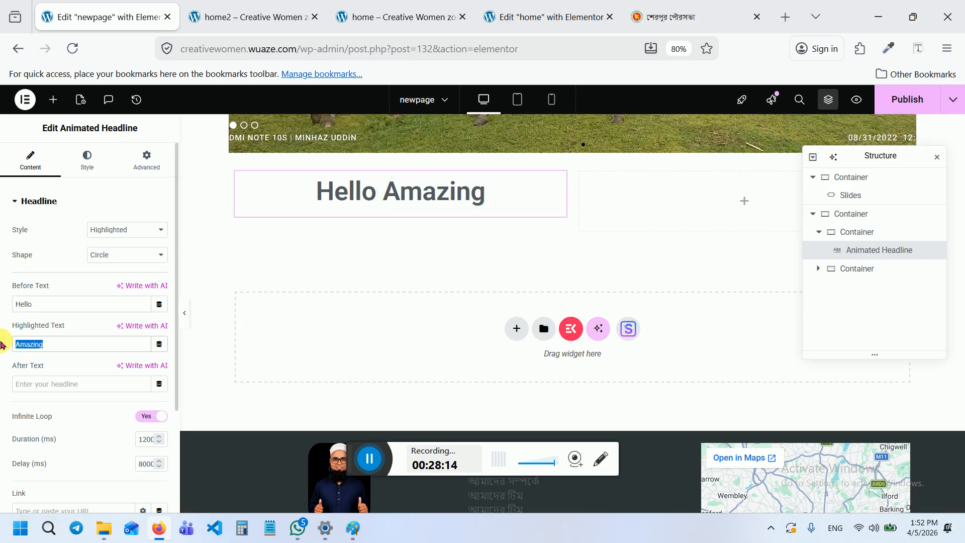
{"action": "type", "text": "We"}
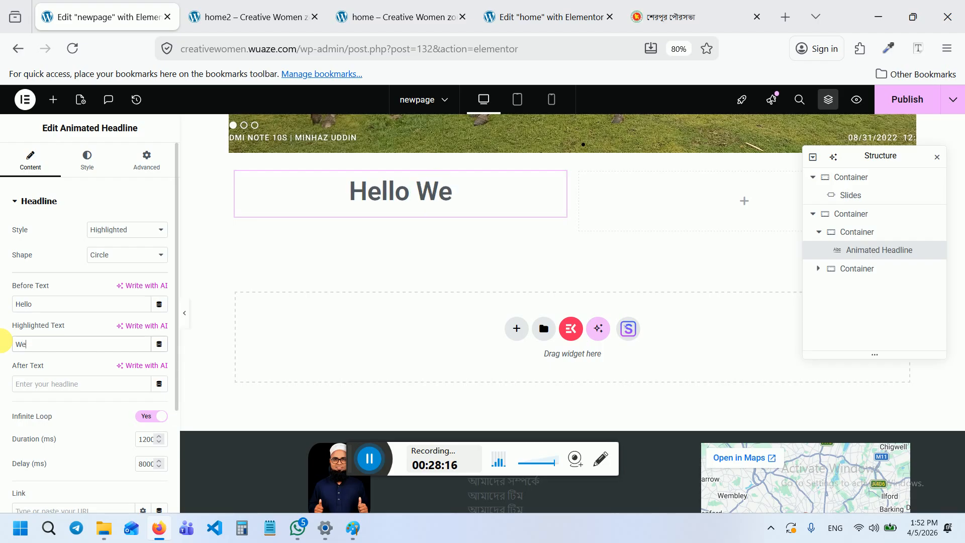
{"action": "type", "text": "b Developer"}
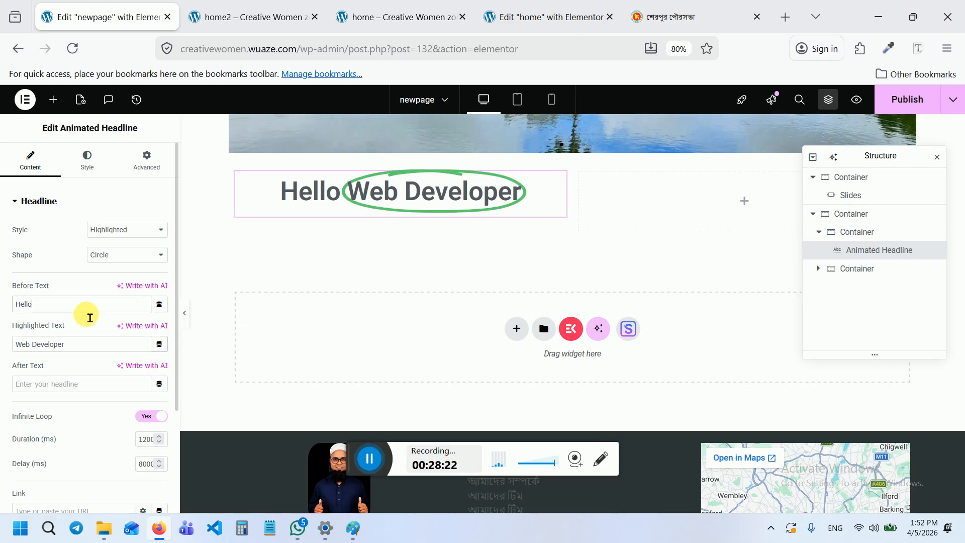
{"action": "type", "text": ", I'm"}
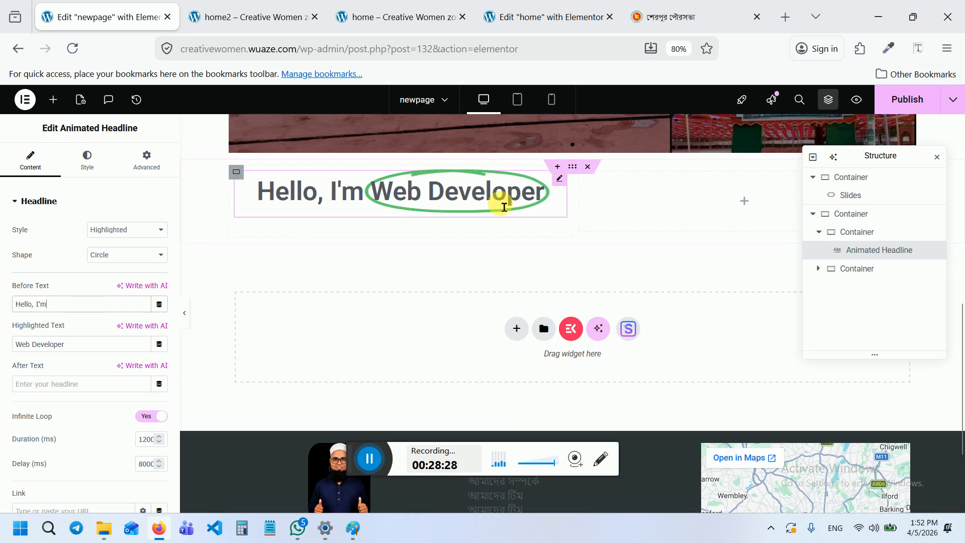
Try the Curly, Double and Double Underline shapes on the headline's highlighted text, ending with Strikethrough
{"action": "left_click", "coordinate": [108, 255]}
{"action": "left_click", "coordinate": [117, 288]}
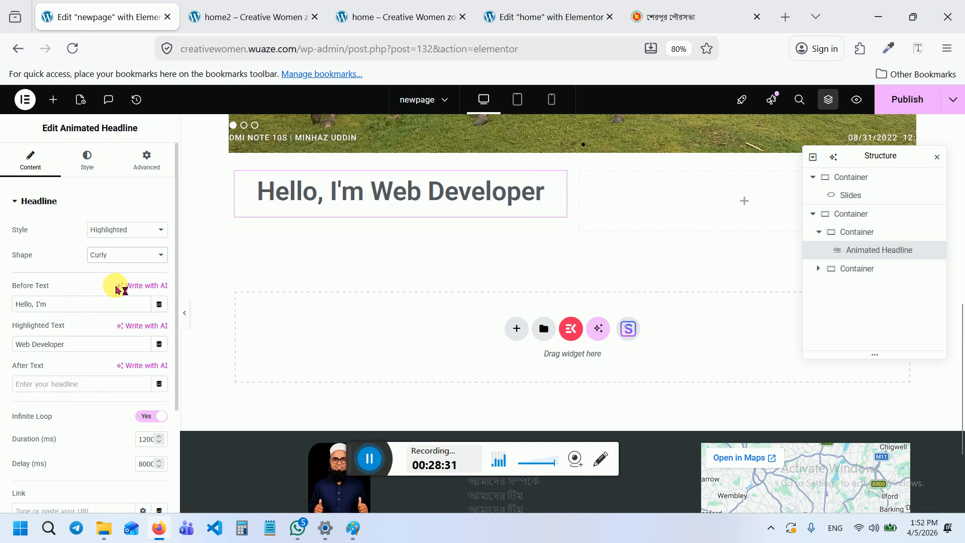
{"action": "left_click", "coordinate": [115, 256]}
{"action": "left_click", "coordinate": [112, 314]}
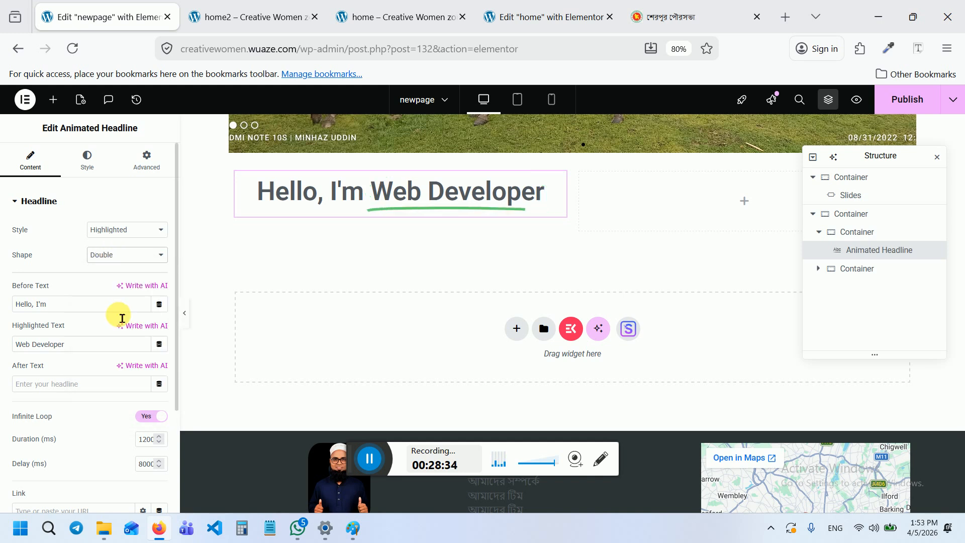
{"action": "left_click", "coordinate": [124, 255]}
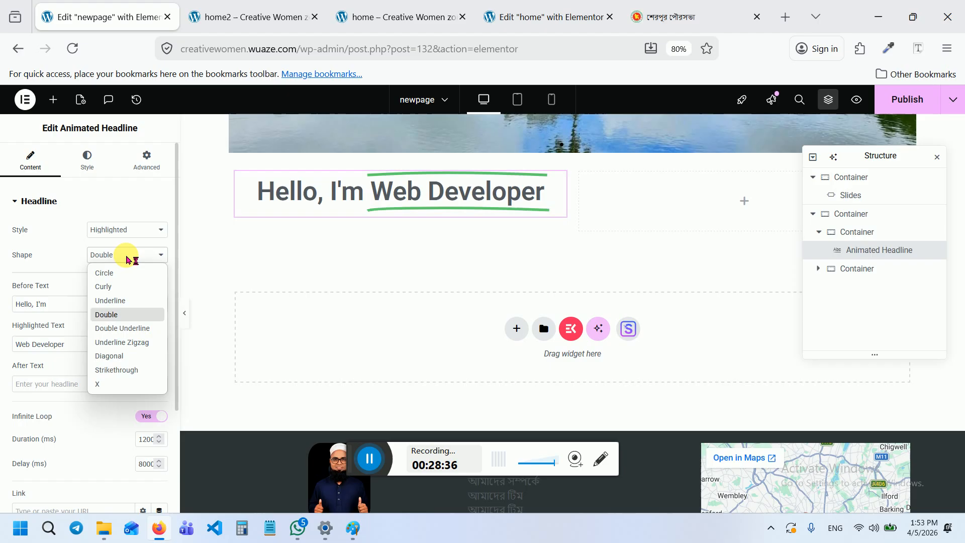
{"action": "left_click", "coordinate": [121, 328]}
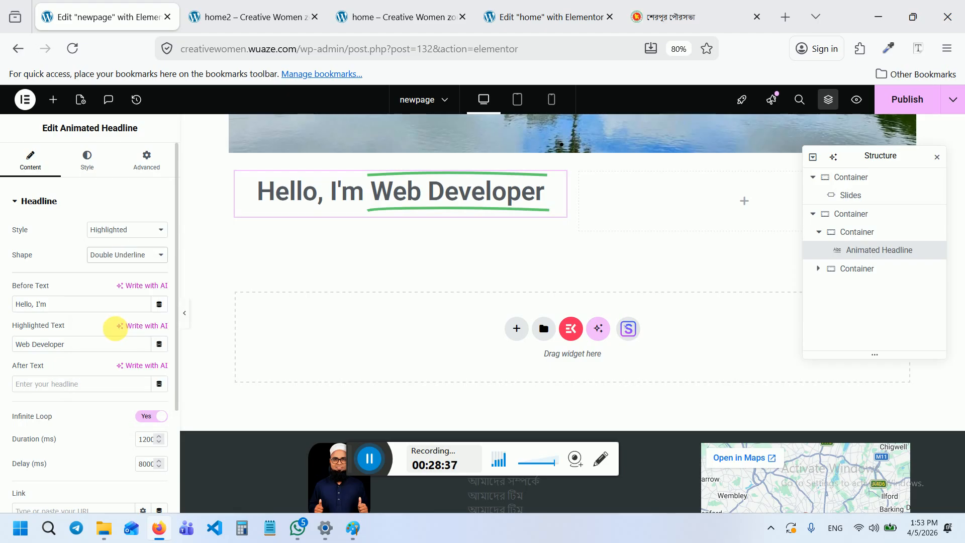
{"action": "left_click", "coordinate": [125, 255]}
{"action": "left_click", "coordinate": [117, 370]}
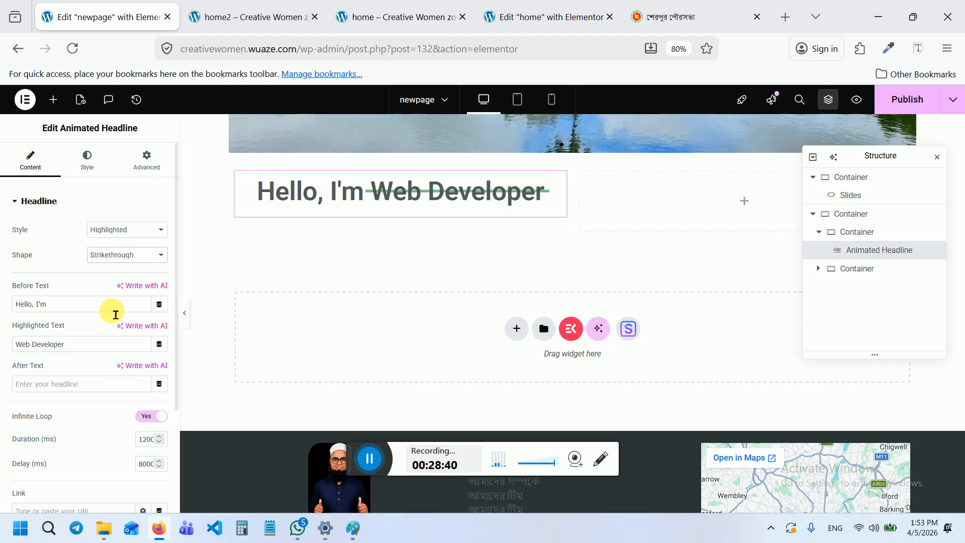
Try the Curly shape on the animated headline's highlighted text and change it to Circle
{"action": "left_click", "coordinate": [119, 254]}
{"action": "left_click", "coordinate": [121, 288]}
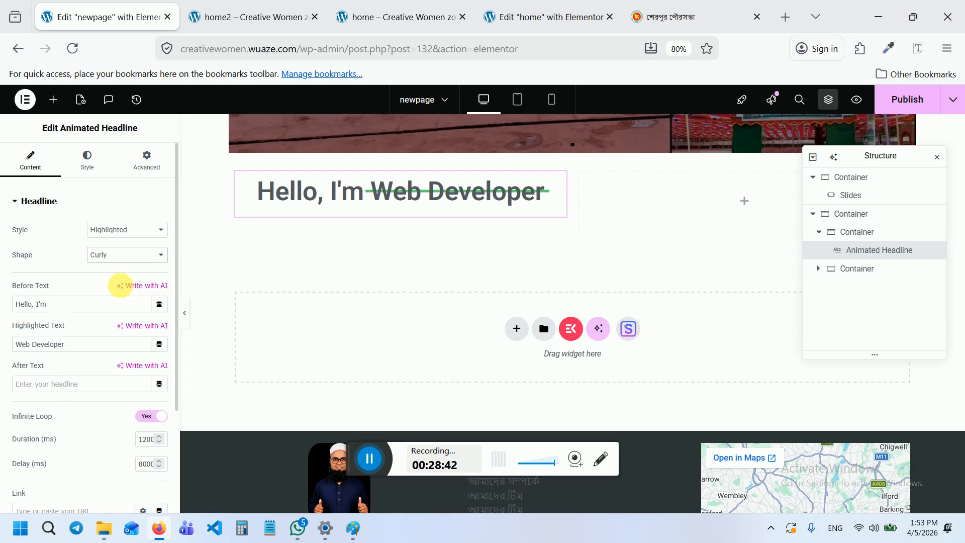
{"action": "left_click", "coordinate": [114, 256]}
{"action": "left_click", "coordinate": [115, 274]}
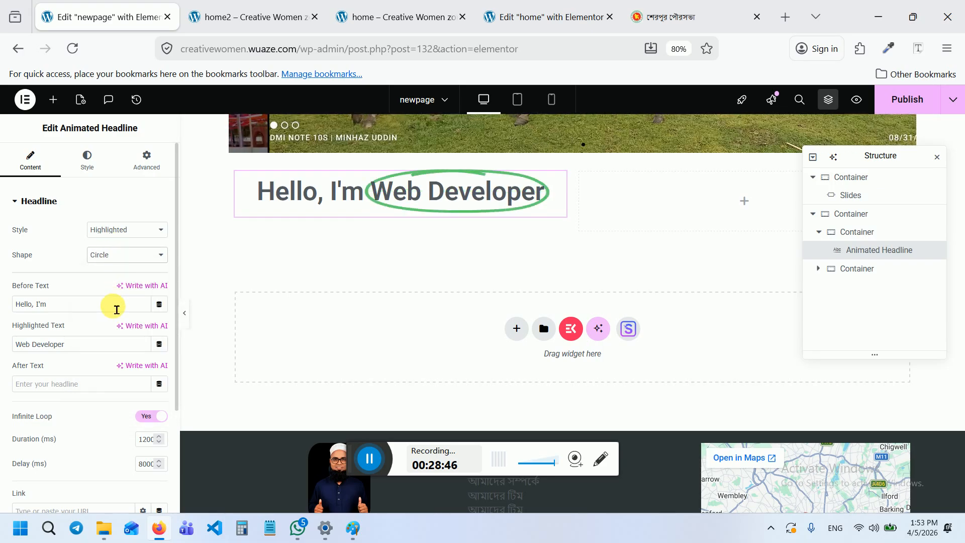
{"action": "scroll", "coordinate": [111, 306], "scroll_direction": "down", "scroll_amount": 2}
{"action": "scroll", "coordinate": [40, 362], "scroll_direction": "down", "scroll_amount": 2}
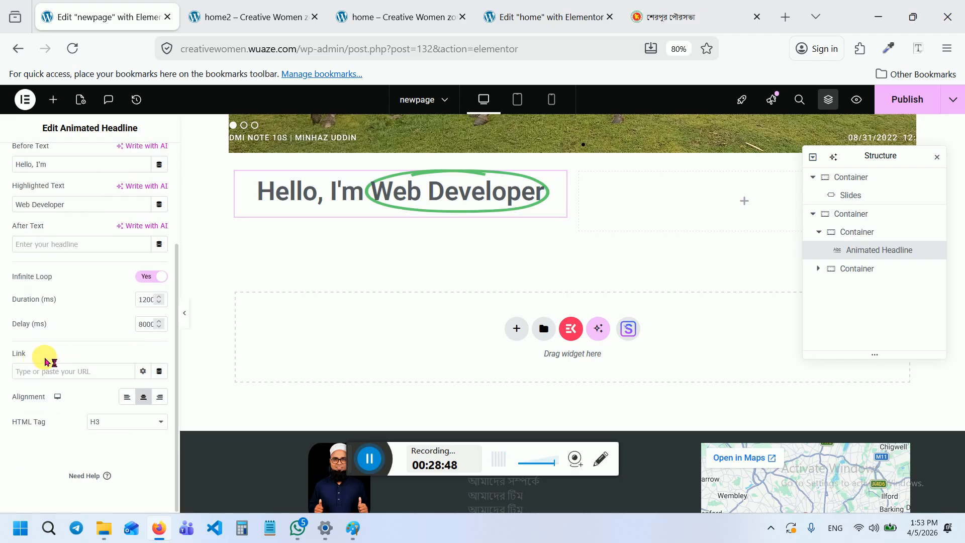
{"action": "scroll", "coordinate": [107, 329], "scroll_direction": "up", "scroll_amount": 4}
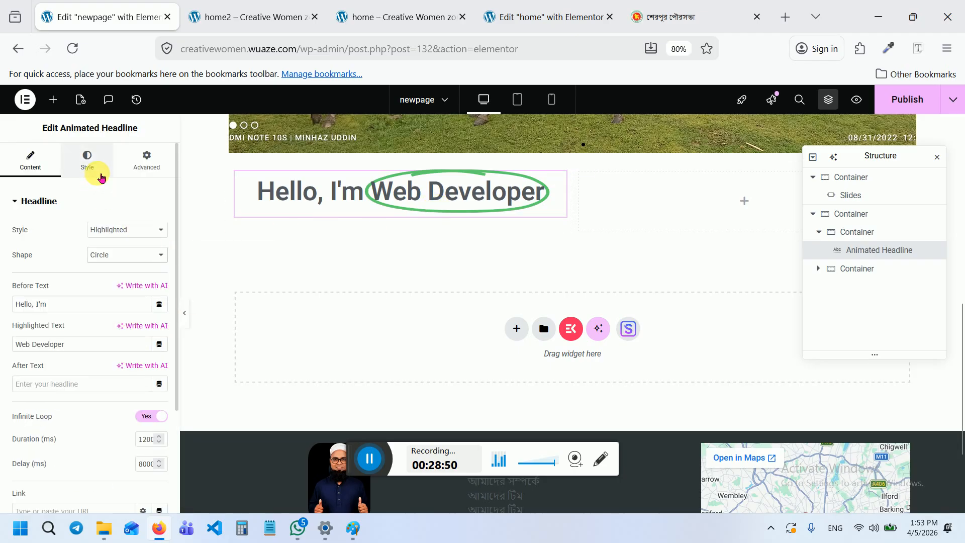
Add a Flip Box widget to the empty second column beside the animated headline and preview its flip
{"action": "left_click", "coordinate": [745, 201]}
{"action": "scroll", "coordinate": [86, 323], "scroll_direction": "down", "scroll_amount": 4}
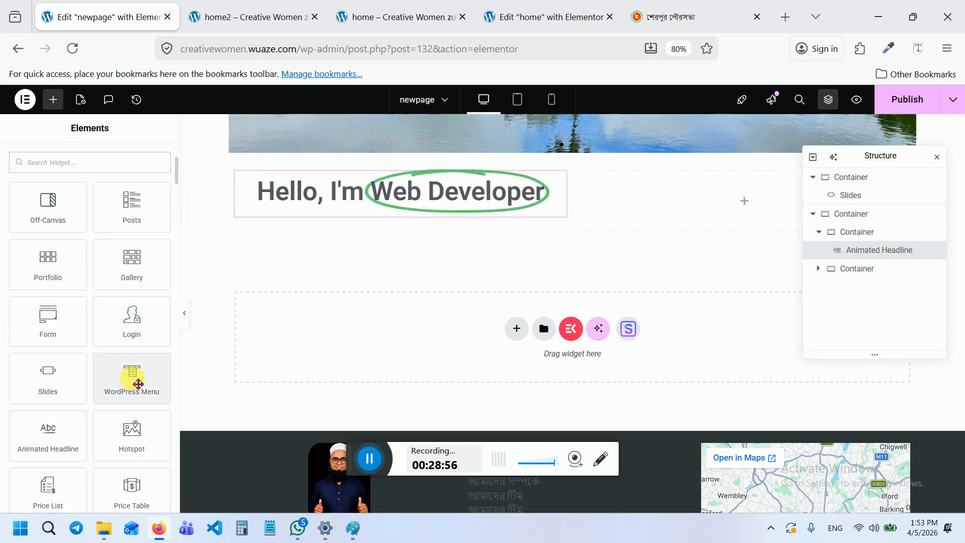
{"action": "scroll", "coordinate": [60, 370], "scroll_direction": "down", "scroll_amount": 1}
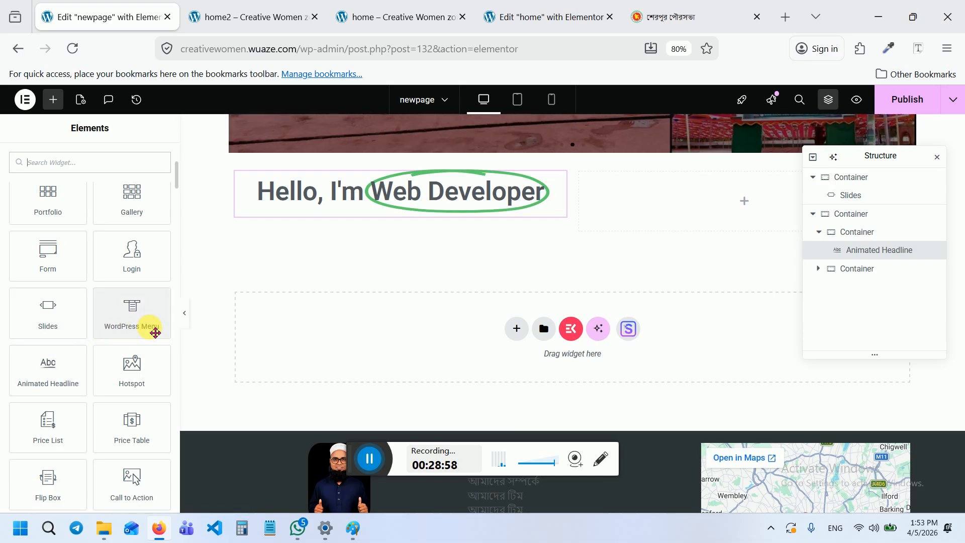
{"action": "scroll", "coordinate": [95, 426], "scroll_direction": "down", "scroll_amount": 1}
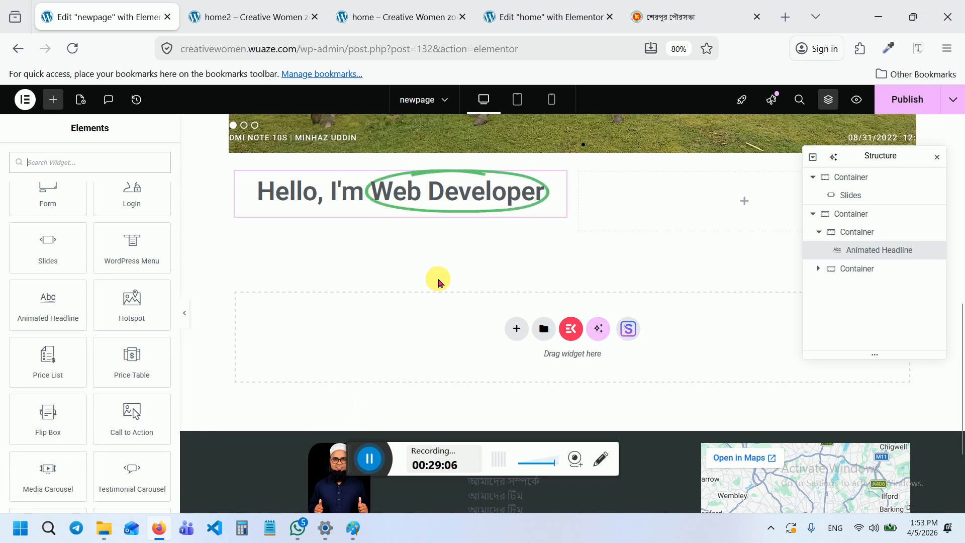
{"action": "scroll", "coordinate": [403, 211], "scroll_direction": "up", "scroll_amount": 2}
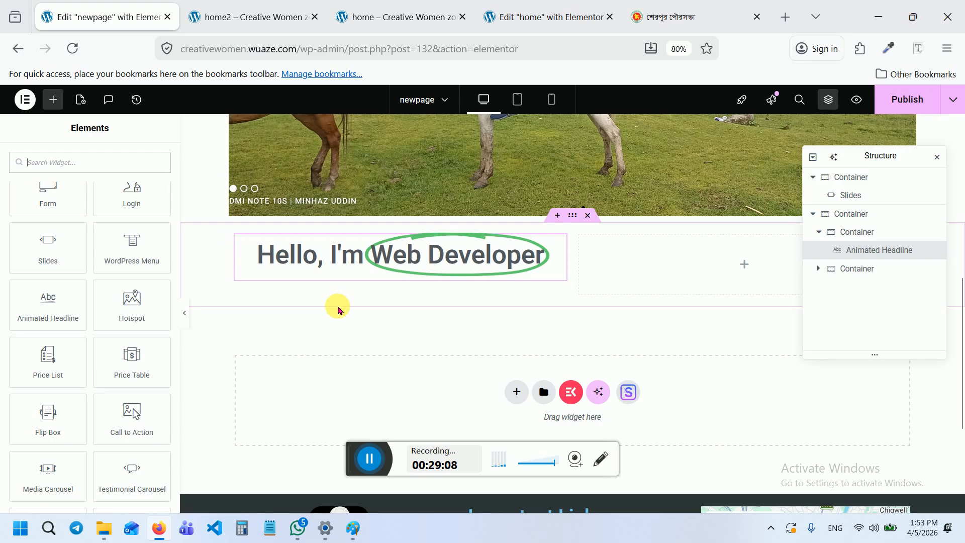
{"action": "left_click_drag", "start_coordinate": [48, 416], "coordinate": [662, 257]}
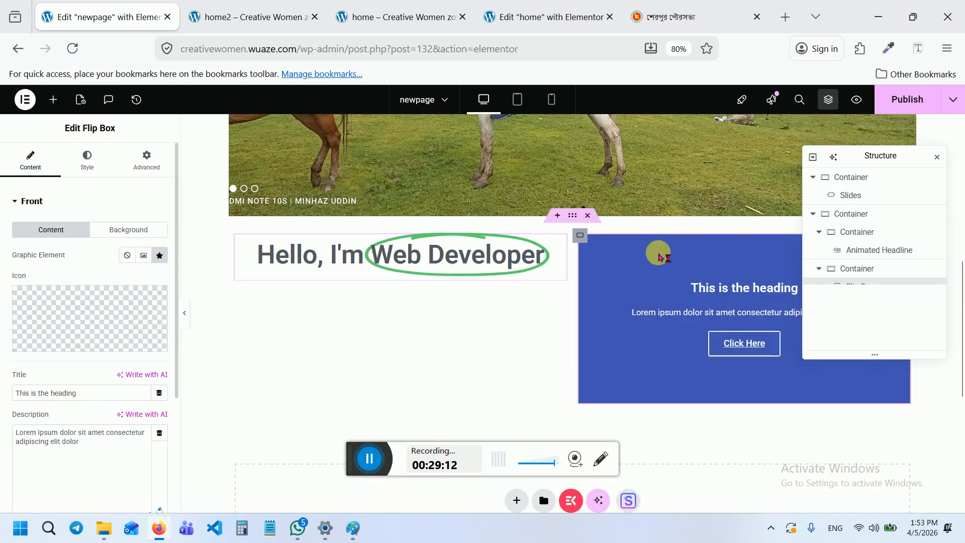
{"action": "scroll", "coordinate": [490, 322], "scroll_direction": "up", "scroll_amount": 2}
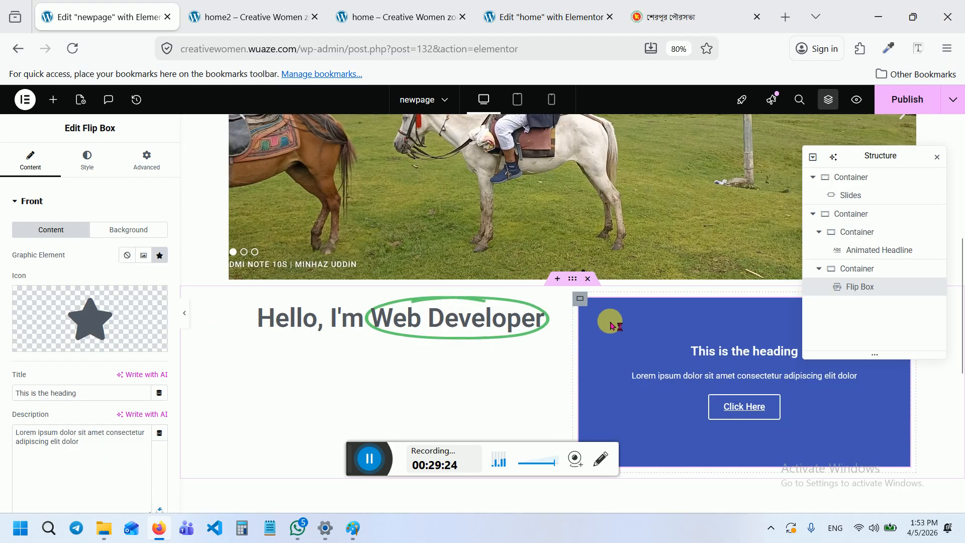
{"action": "scroll", "coordinate": [611, 325], "scroll_direction": "down", "scroll_amount": 3}
{"action": "scroll", "coordinate": [518, 290], "scroll_direction": "down", "scroll_amount": 4}
{"action": "scroll", "coordinate": [492, 261], "scroll_direction": "up", "scroll_amount": 4}
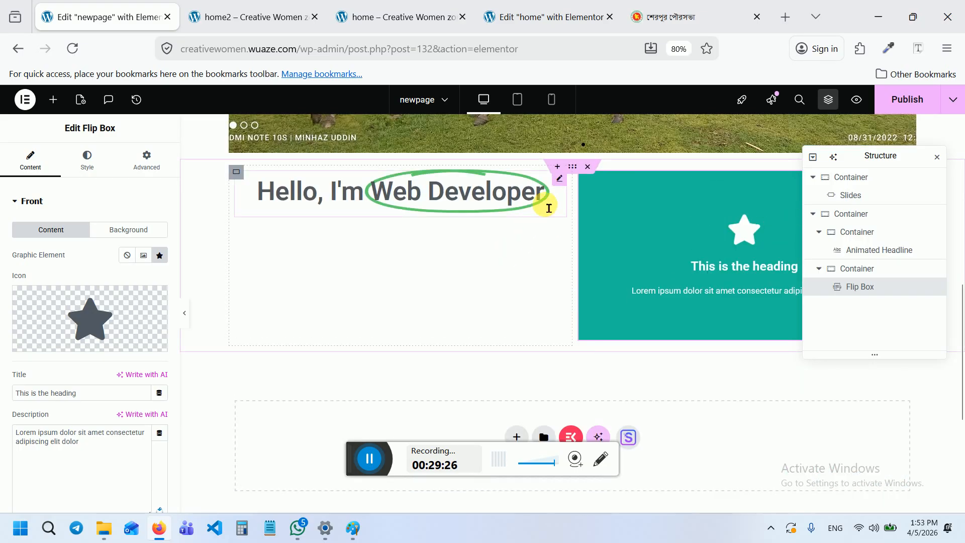
Replace the animated headline in the first column with a duplicate of the second column's flip box
{"action": "right_click", "coordinate": [560, 184]}
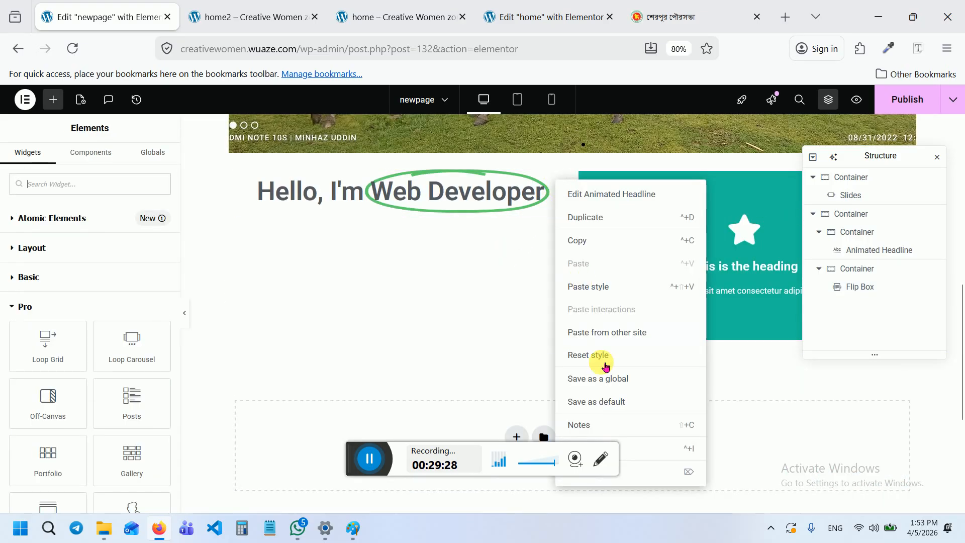
{"action": "left_click", "coordinate": [658, 469]}
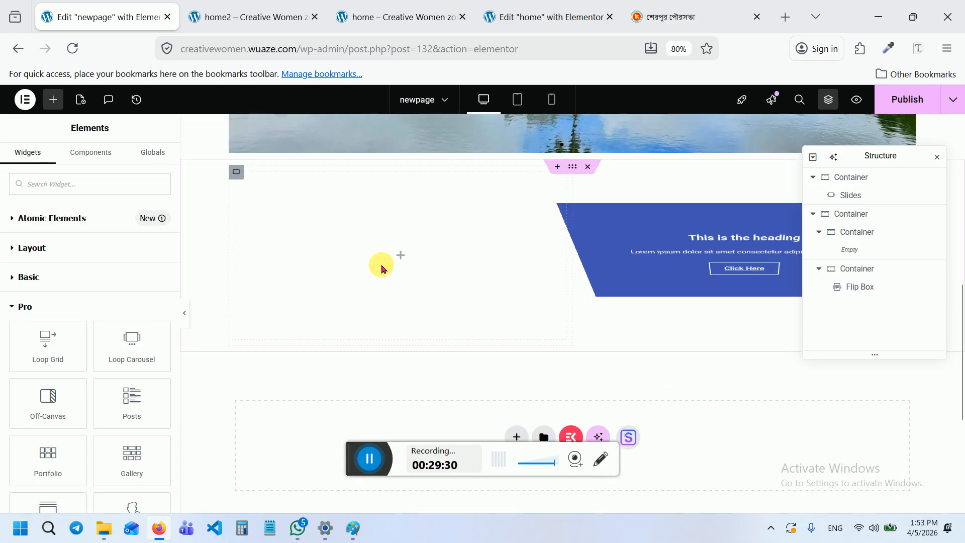
{"action": "scroll", "coordinate": [668, 308], "scroll_direction": "up", "scroll_amount": 3}
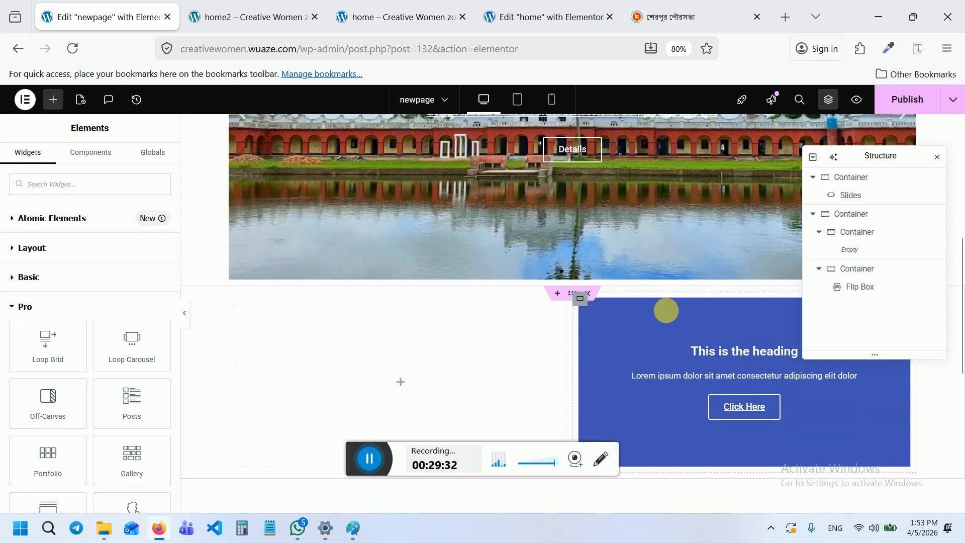
{"action": "right_click", "coordinate": [667, 310]}
{"action": "left_click", "coordinate": [694, 292]}
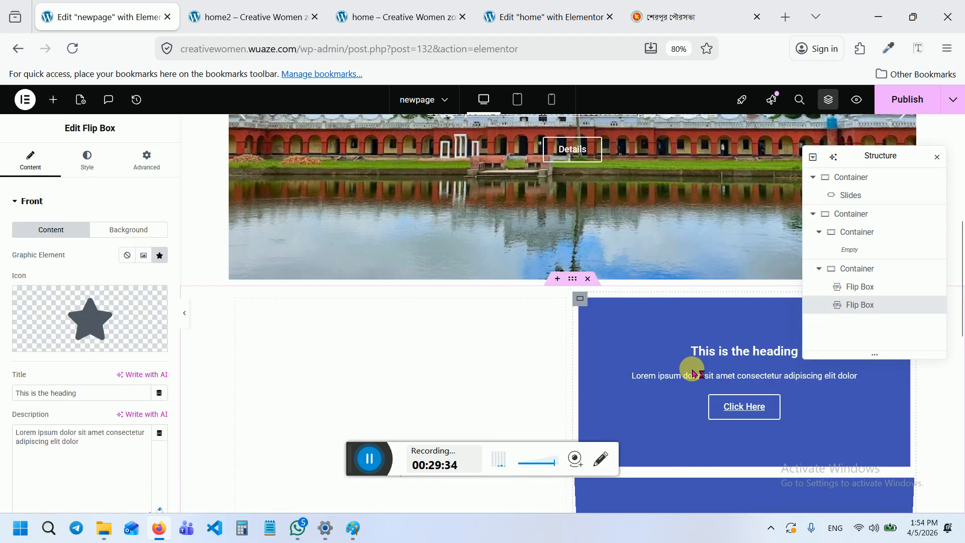
{"action": "scroll", "coordinate": [742, 379], "scroll_direction": "down", "scroll_amount": 3}
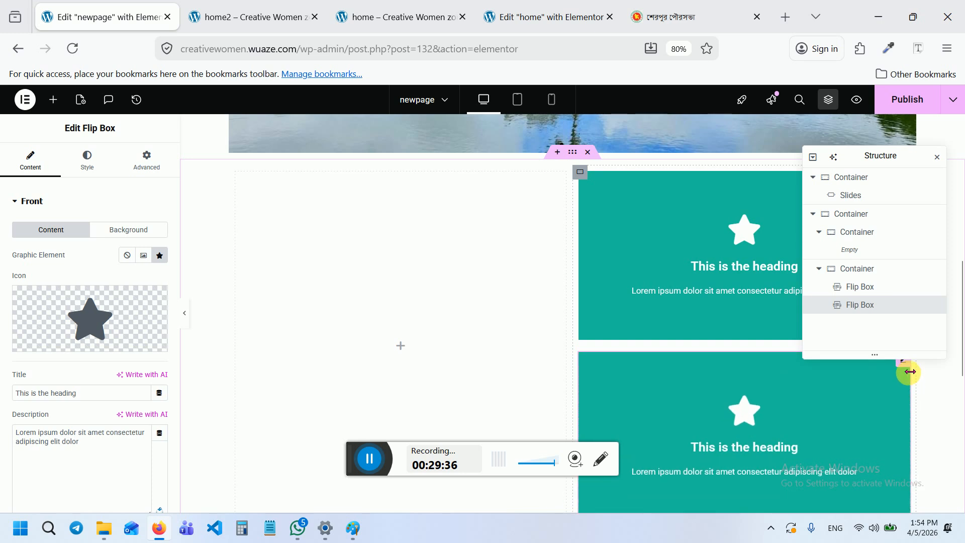
{"action": "left_click_drag", "start_coordinate": [906, 370], "coordinate": [407, 327]}
Add a Flexbox container with two equal columns below the flip boxes
{"action": "scroll", "coordinate": [500, 377], "scroll_direction": "down", "scroll_amount": 2}
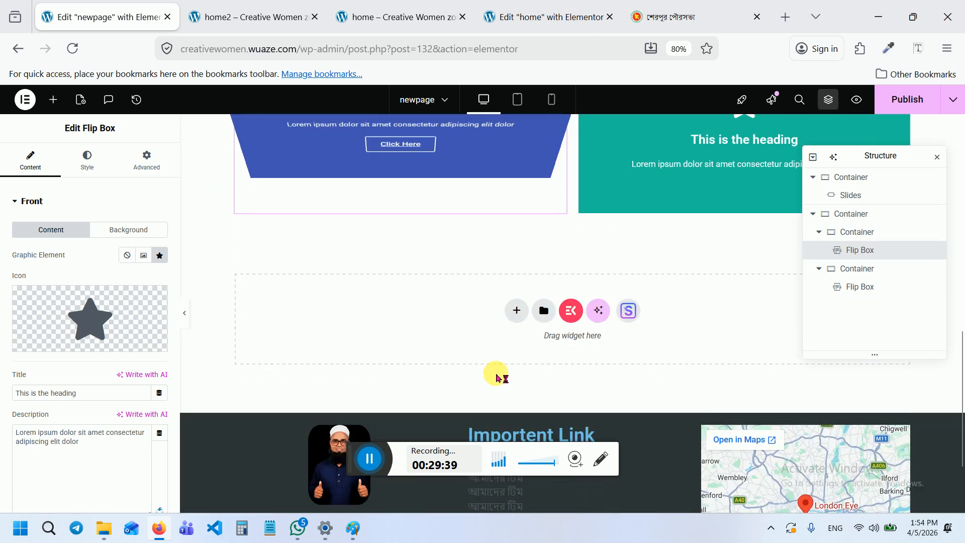
{"action": "left_click", "coordinate": [511, 314]}
{"action": "left_click", "coordinate": [538, 338]}
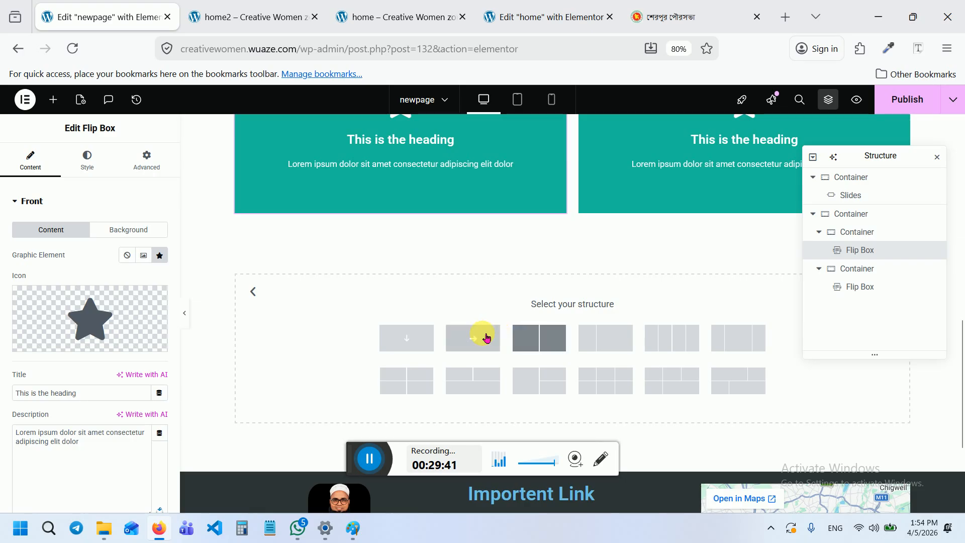
{"action": "left_click", "coordinate": [534, 343]}
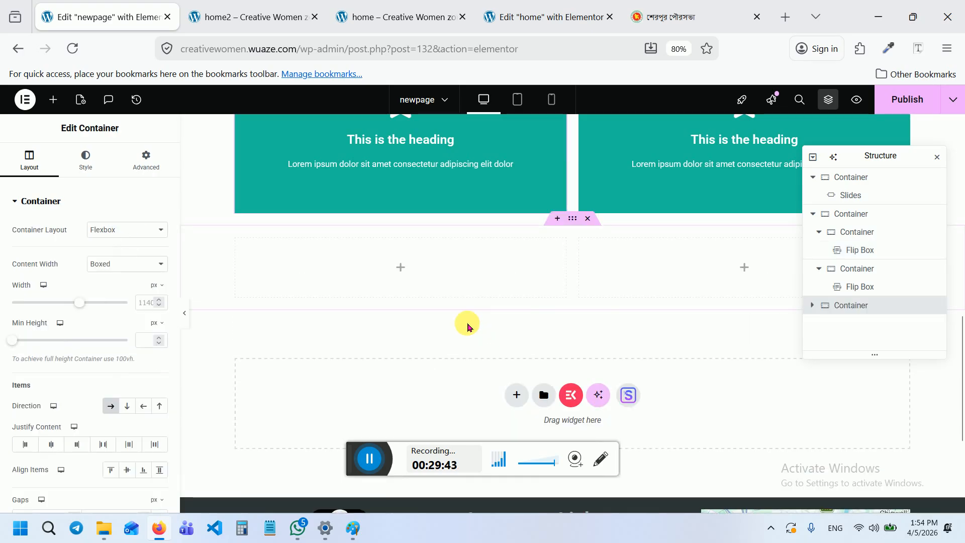
{"action": "left_click", "coordinate": [401, 267]}
{"action": "scroll", "coordinate": [66, 340], "scroll_direction": "down", "scroll_amount": 3}
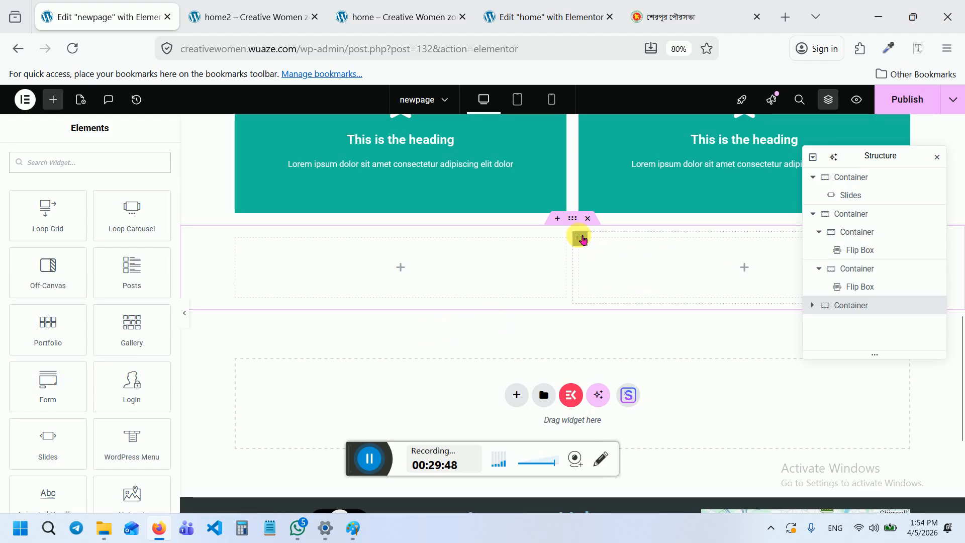
Delete both inner columns from the new container, keeping the outer container
{"action": "right_click", "coordinate": [584, 243]}
{"action": "left_click", "coordinate": [634, 497]}
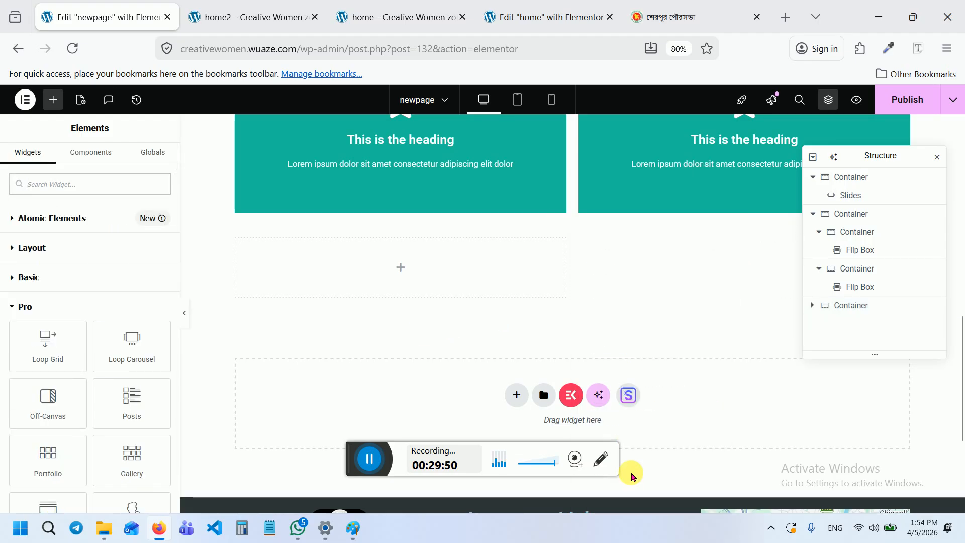
{"action": "scroll", "coordinate": [549, 276], "scroll_direction": "up", "scroll_amount": 2}
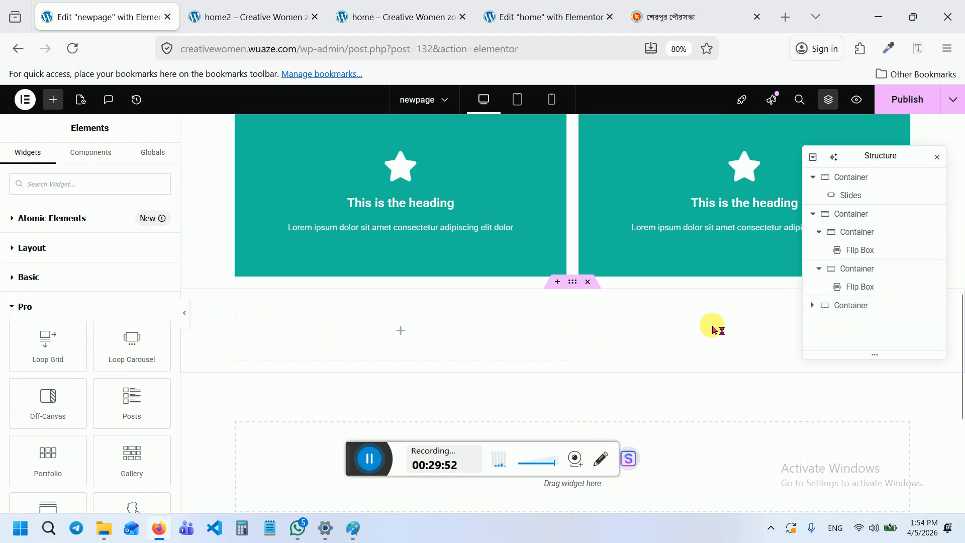
{"action": "right_click", "coordinate": [237, 301]}
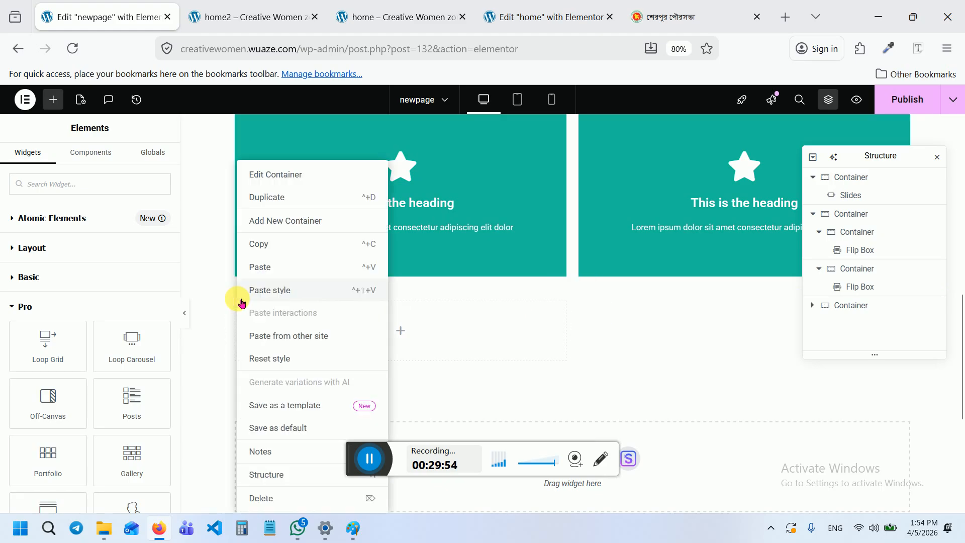
{"action": "left_click", "coordinate": [264, 498]}
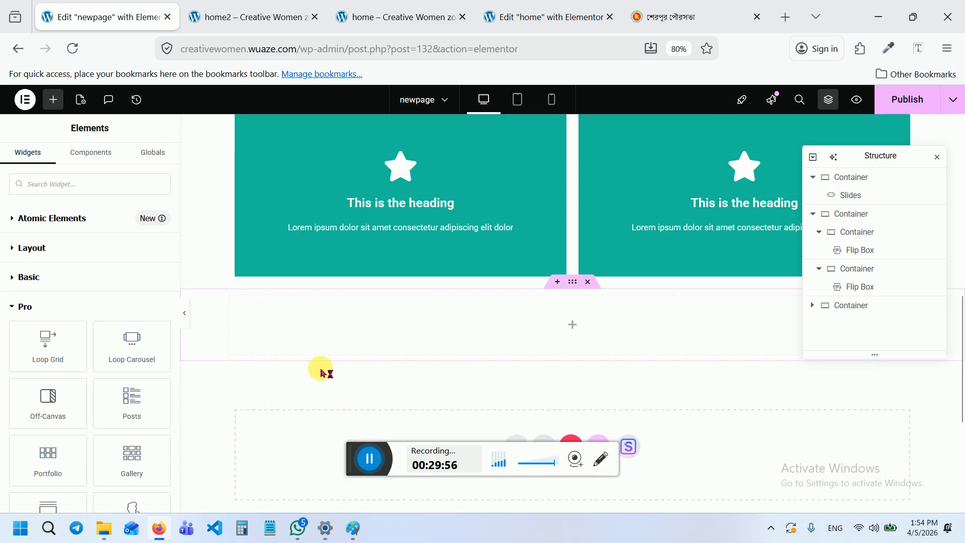
Add the atomic Heading widget to the emptied container and set its title to "Portfolio"
{"action": "left_click", "coordinate": [90, 186]}
{"action": "type", "text": "head"}
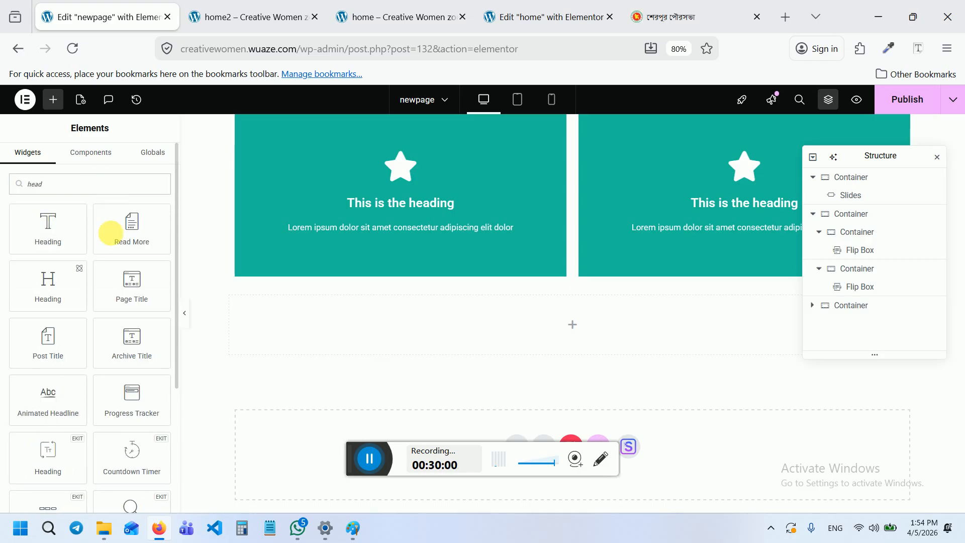
{"action": "left_click_drag", "start_coordinate": [61, 298], "coordinate": [502, 318]}
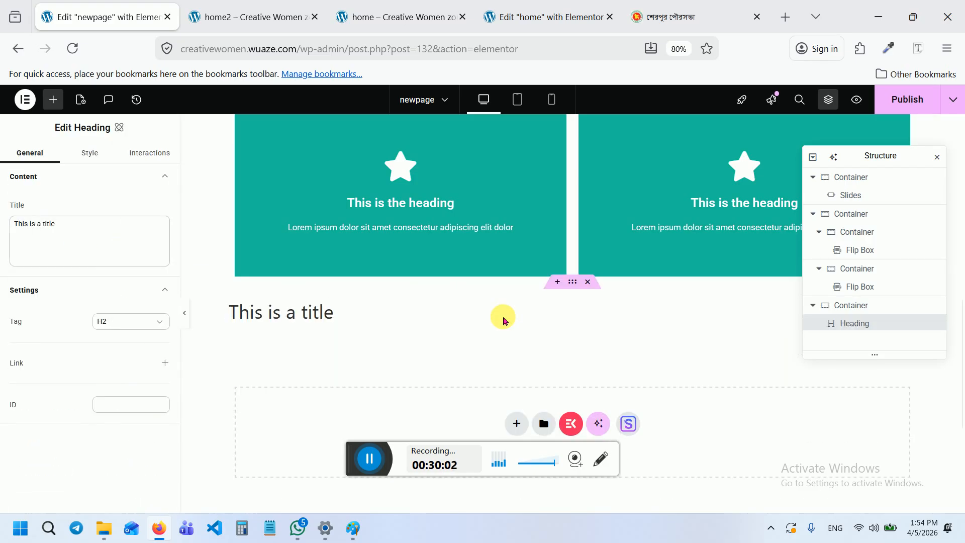
{"action": "left_click_drag", "start_coordinate": [95, 231], "coordinate": [4, 189]}
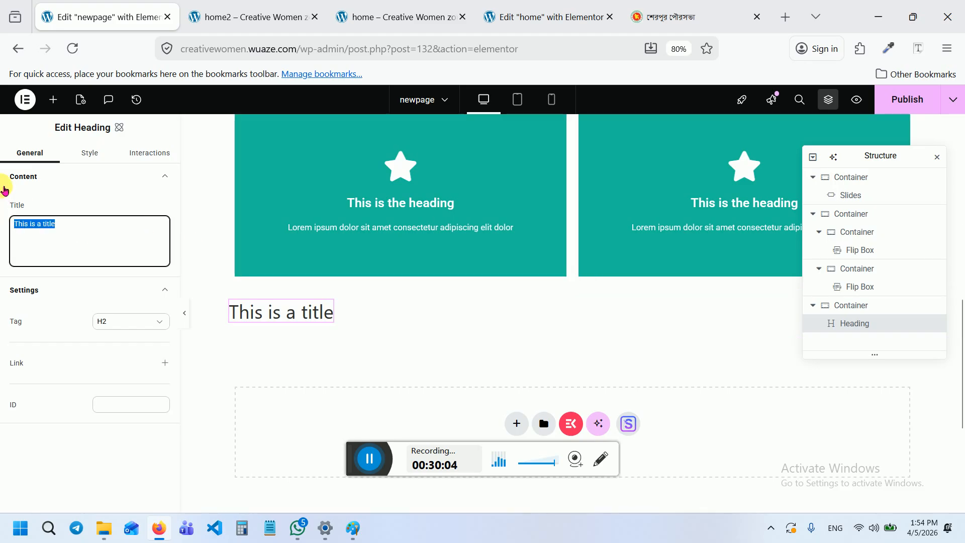
{"action": "type", "text": "Portfolio"}
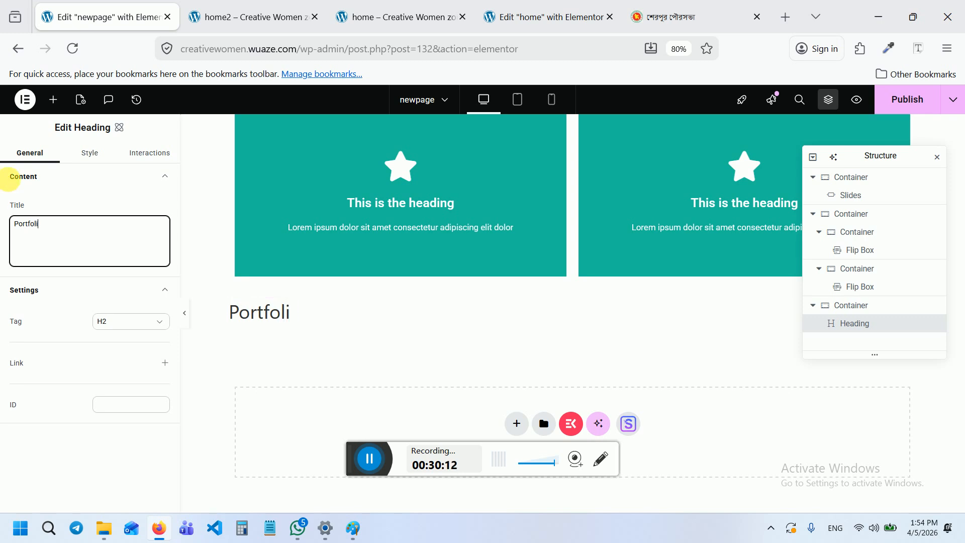
Set the Portfolio heading's Align self layout style to Center
{"action": "left_click", "coordinate": [82, 157]}
{"action": "left_click", "coordinate": [69, 232]}
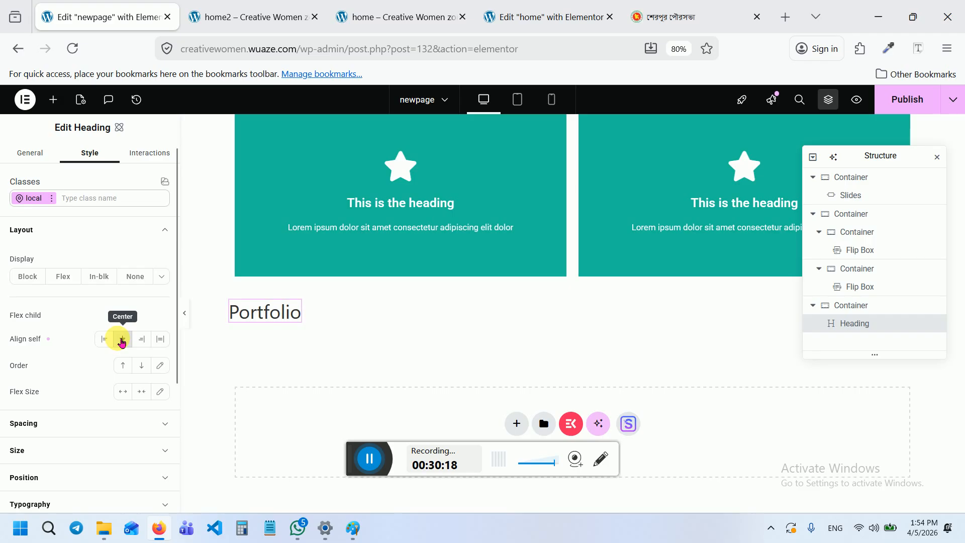
{"action": "scroll", "coordinate": [514, 364], "scroll_direction": "down", "scroll_amount": 1}
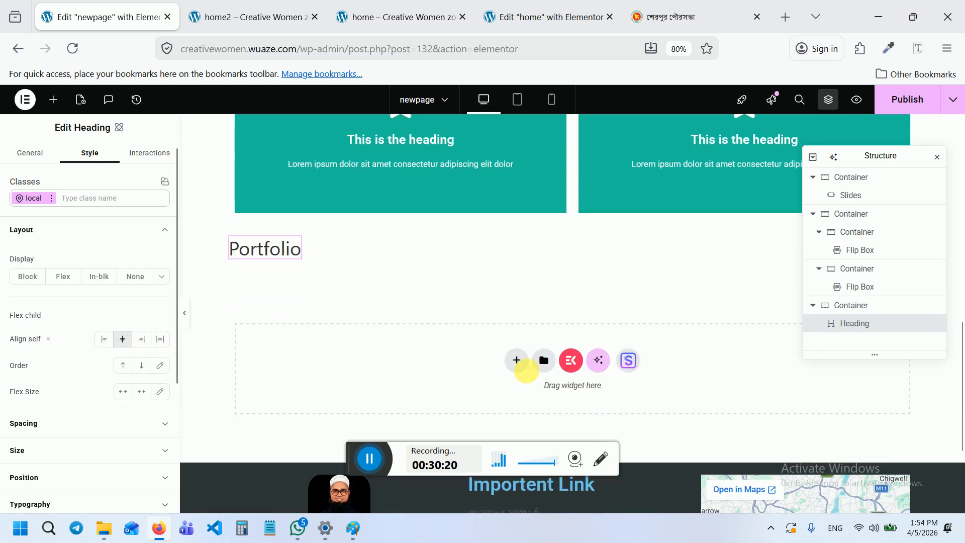
Add a Portfolio widget beside the heading and clear the container's row direction so both stack vertically
{"action": "left_click", "coordinate": [53, 102]}
{"action": "scroll", "coordinate": [78, 345], "scroll_direction": "down", "scroll_amount": 4}
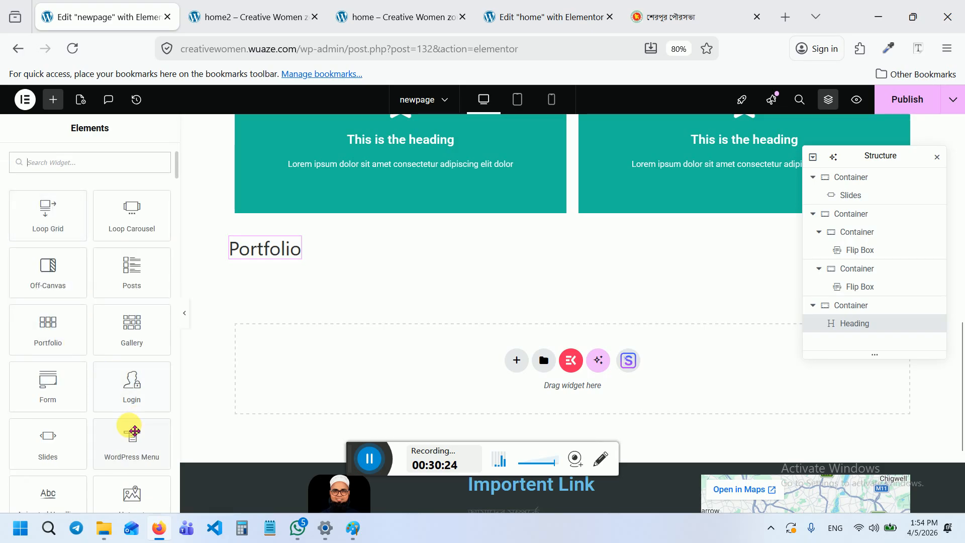
{"action": "left_click_drag", "start_coordinate": [47, 337], "coordinate": [269, 256]}
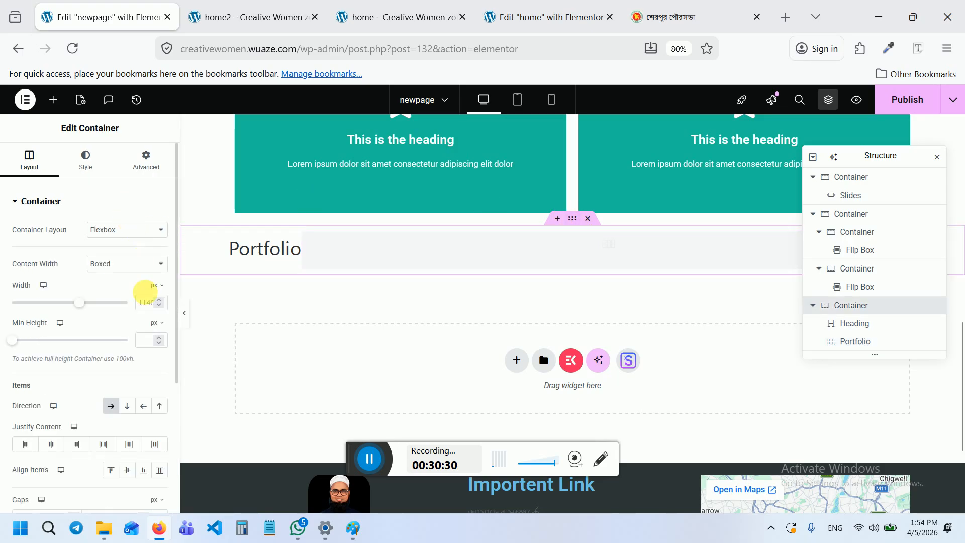
{"action": "left_click", "coordinate": [110, 405]}
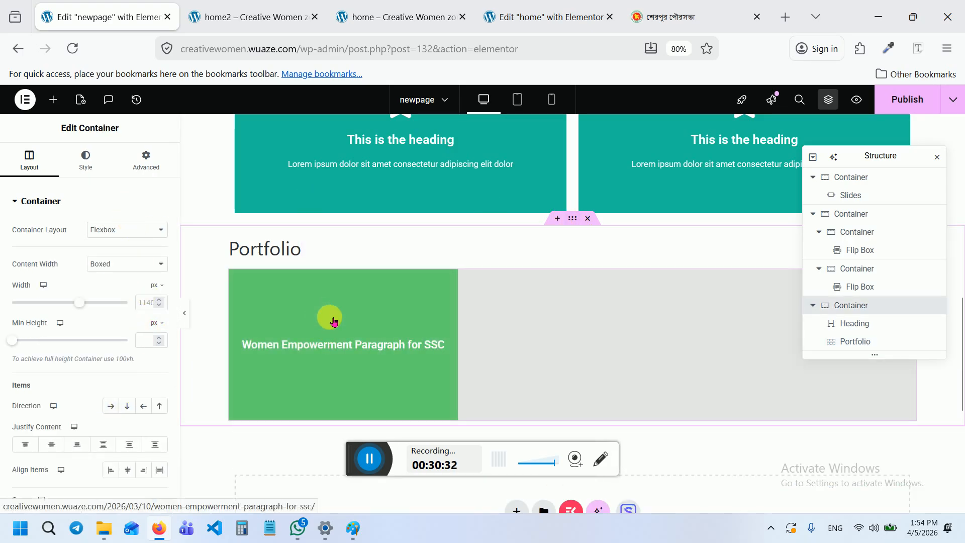
Set the Portfolio widget's image resolution to Full
{"action": "left_click", "coordinate": [397, 345]}
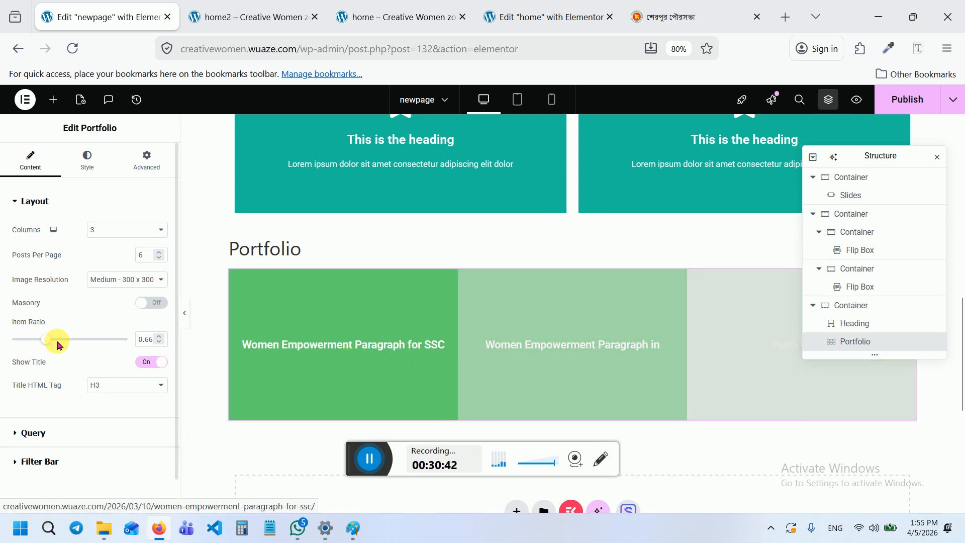
{"action": "left_click", "coordinate": [99, 280]}
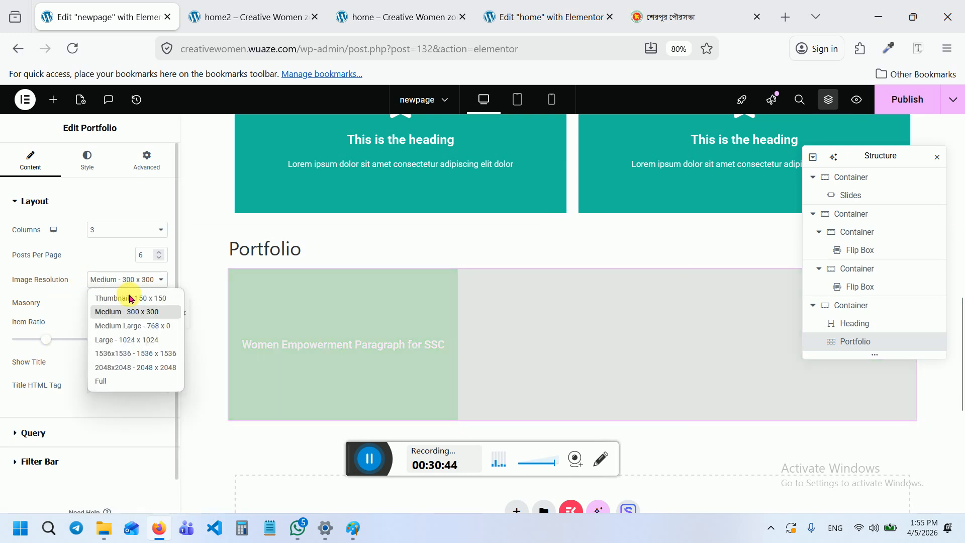
{"action": "left_click", "coordinate": [130, 384]}
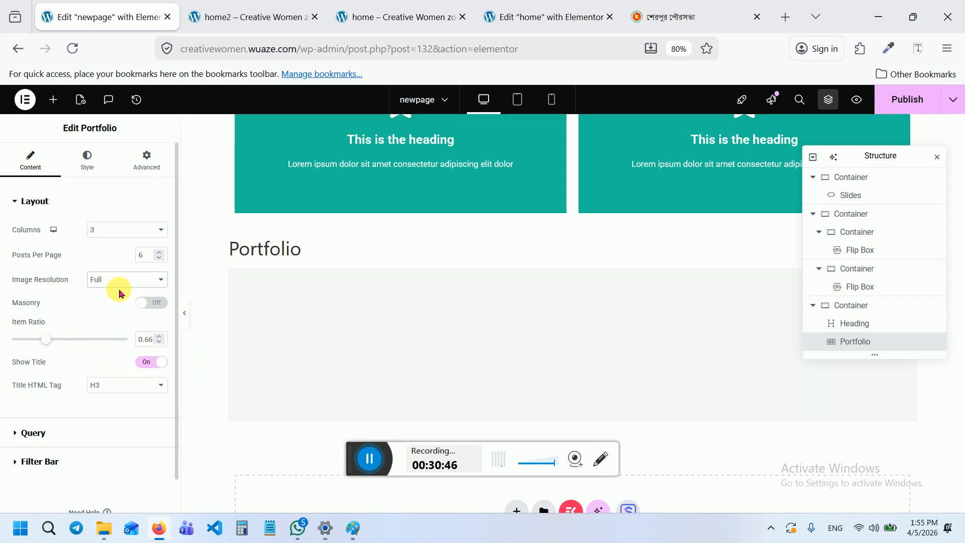
Add Term as an Include By filter in the Portfolio widget's query, leaving the source as Posts and the term field empty
{"action": "scroll", "coordinate": [88, 382], "scroll_direction": "down", "scroll_amount": 2}
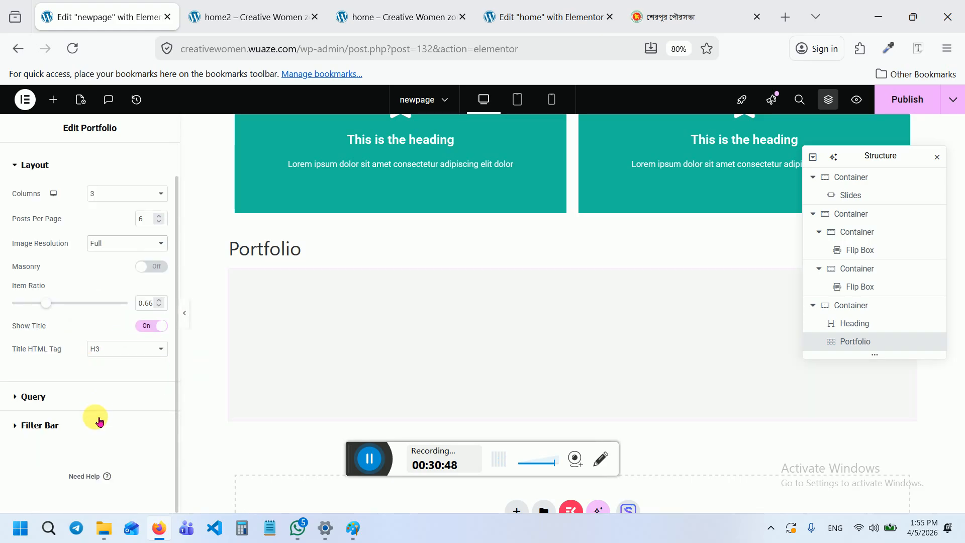
{"action": "left_click", "coordinate": [47, 397]}
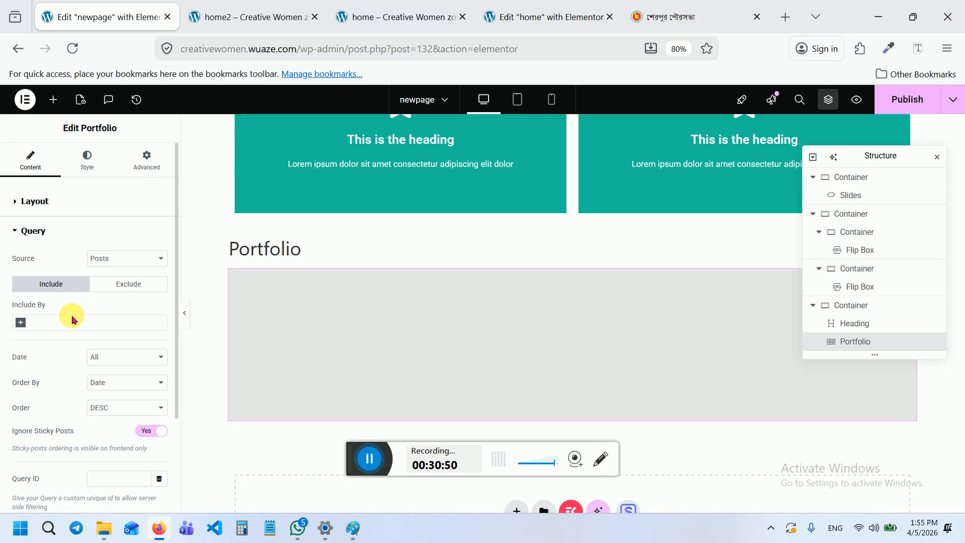
{"action": "left_click", "coordinate": [132, 260]}
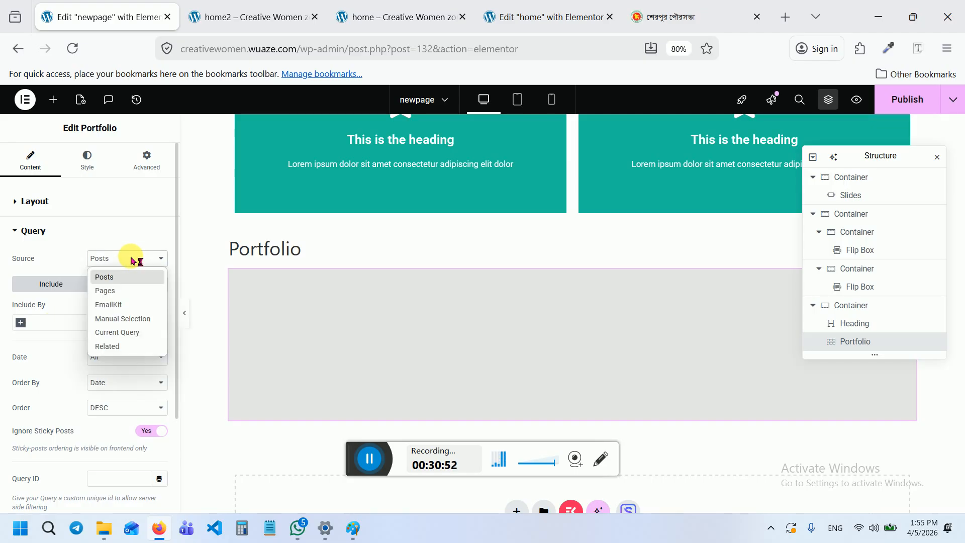
{"action": "left_click", "coordinate": [134, 259]}
{"action": "left_click", "coordinate": [23, 324]}
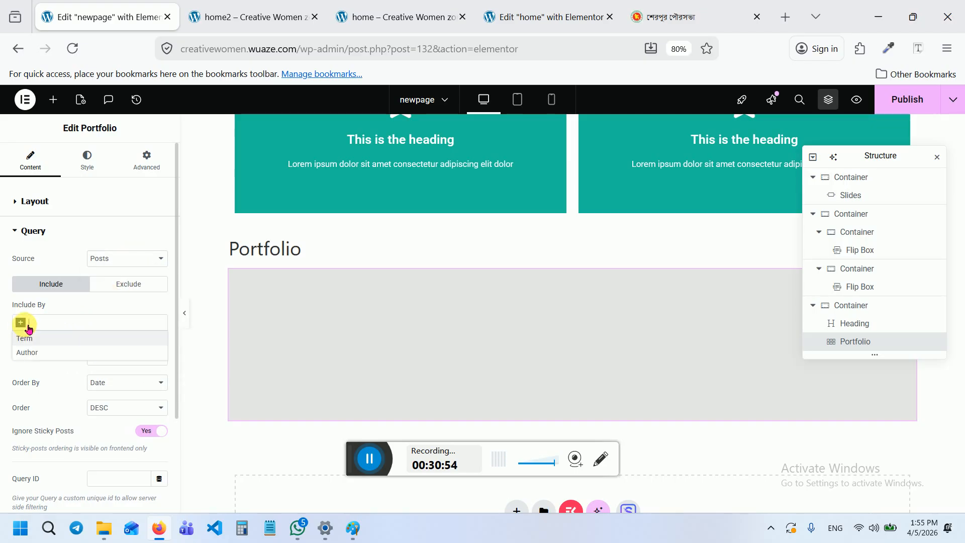
{"action": "left_click", "coordinate": [57, 341]}
{"action": "left_click", "coordinate": [63, 369]}
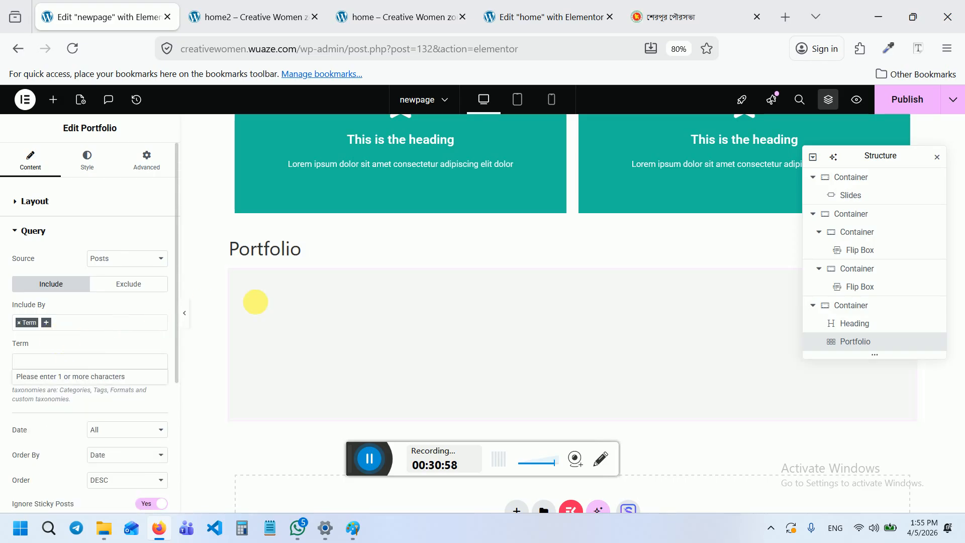
Add a flexbox container with two equal columns below the portfolio section
{"action": "scroll", "coordinate": [511, 351], "scroll_direction": "down", "scroll_amount": 2}
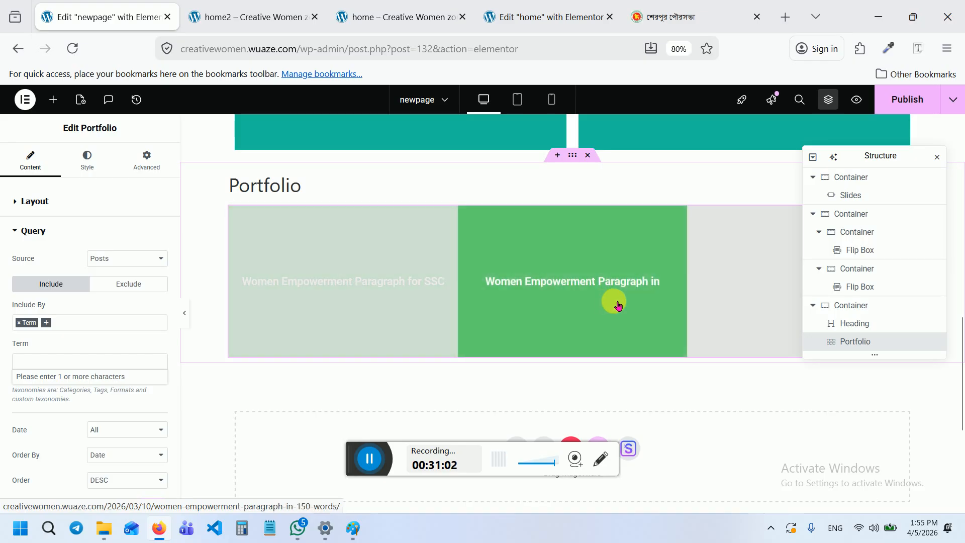
{"action": "scroll", "coordinate": [427, 326], "scroll_direction": "down", "scroll_amount": 2}
{"action": "left_click", "coordinate": [518, 385]}
{"action": "scroll", "coordinate": [345, 379], "scroll_direction": "down", "scroll_amount": 4}
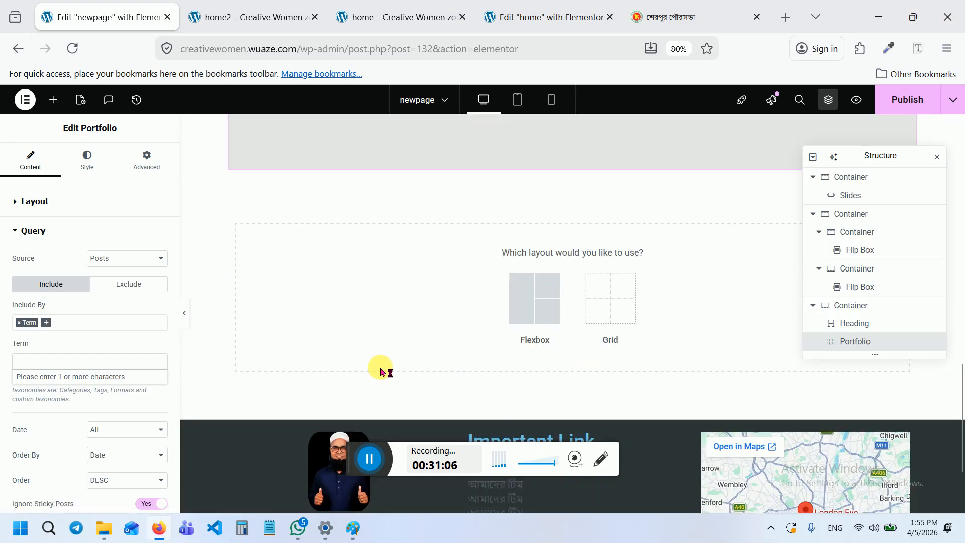
{"action": "left_click", "coordinate": [523, 295]}
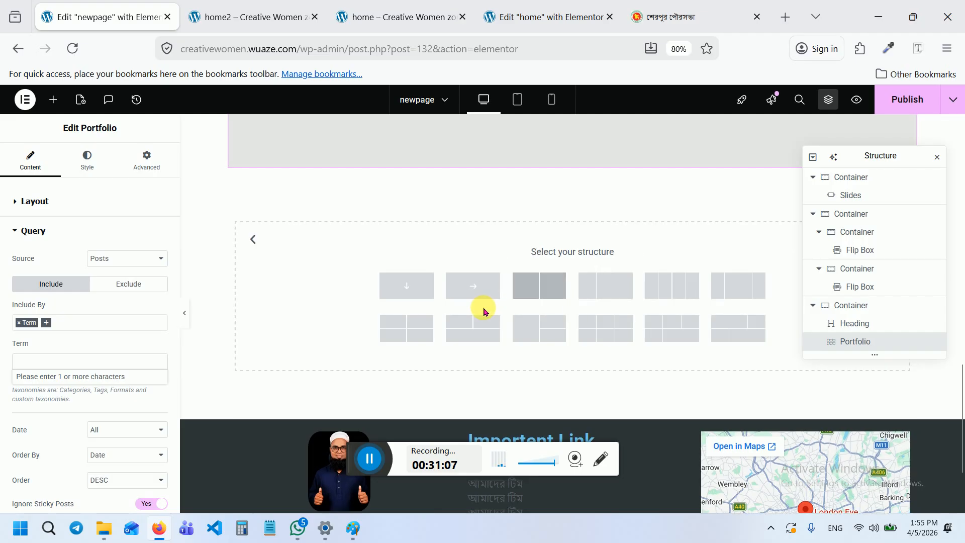
{"action": "left_click", "coordinate": [549, 295]}
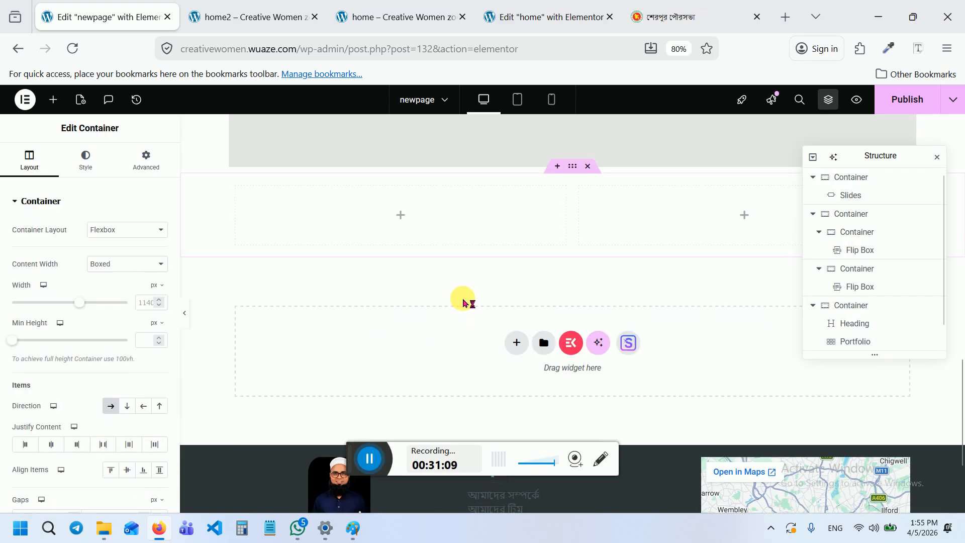
Place a Pro Form widget in the first column of the new container
{"action": "left_click", "coordinate": [405, 219]}
{"action": "scroll", "coordinate": [80, 341], "scroll_direction": "down", "scroll_amount": 5}
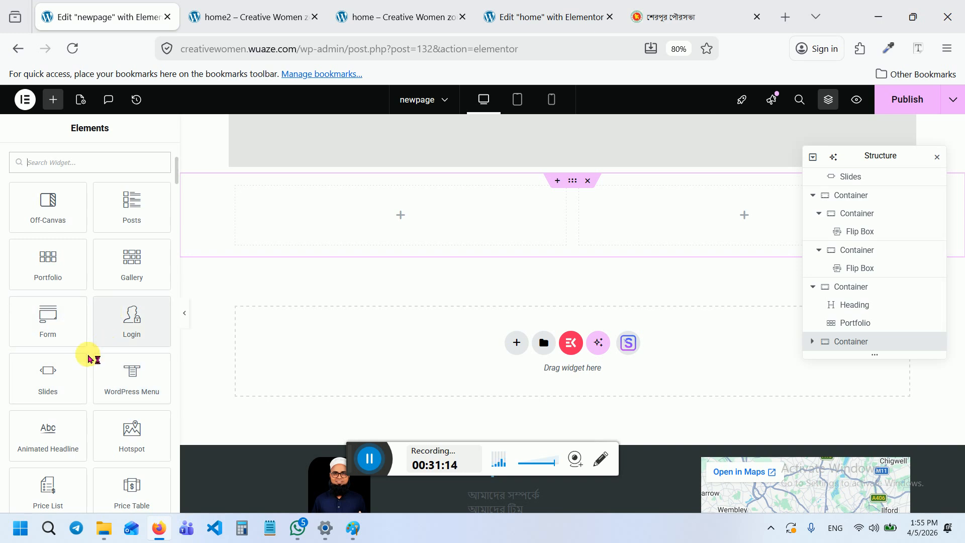
{"action": "left_click_drag", "start_coordinate": [65, 330], "coordinate": [361, 210]}
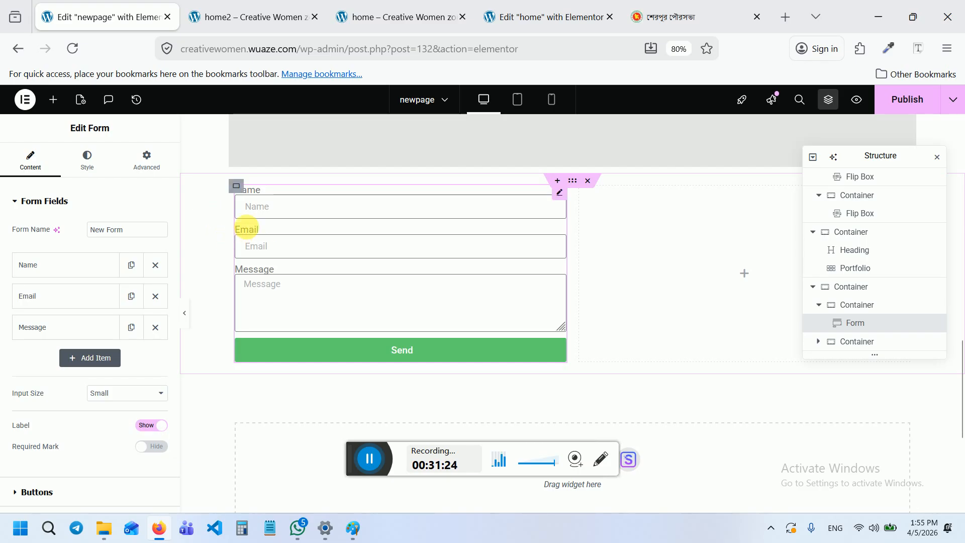
Add a fourth field to the form and remove it again
{"action": "left_click", "coordinate": [88, 358]}
{"action": "left_click", "coordinate": [78, 369]}
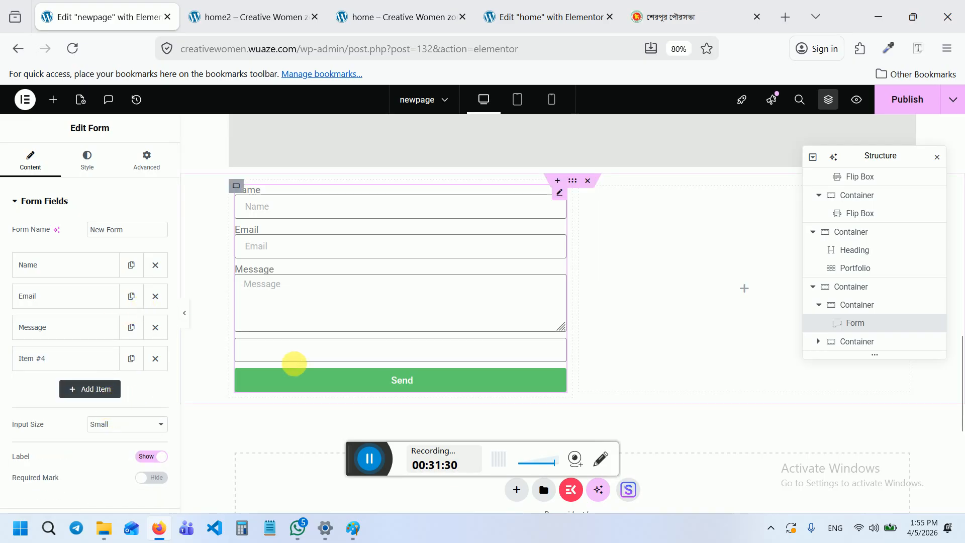
{"action": "left_click", "coordinate": [156, 360]}
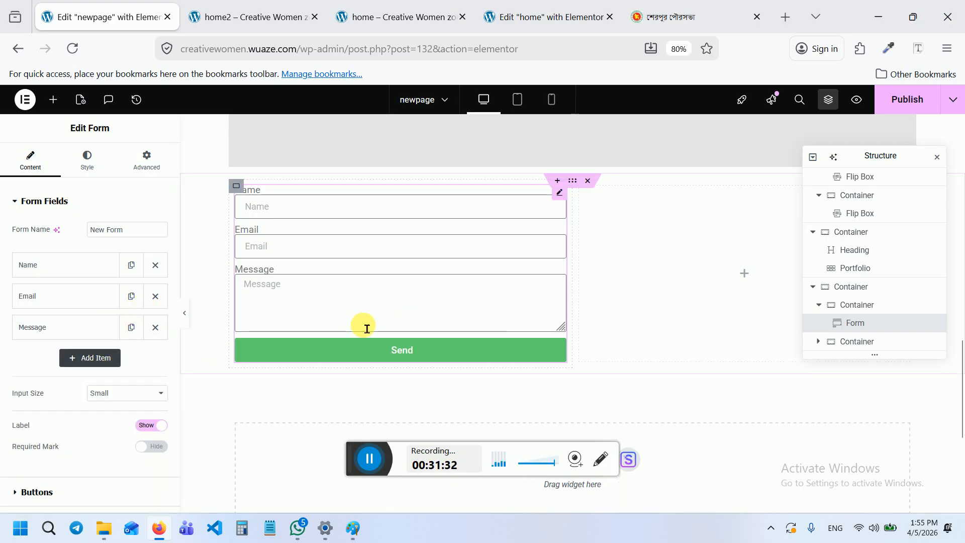
Place a Price List widget in the empty second column beside the form
{"action": "left_click", "coordinate": [664, 270]}
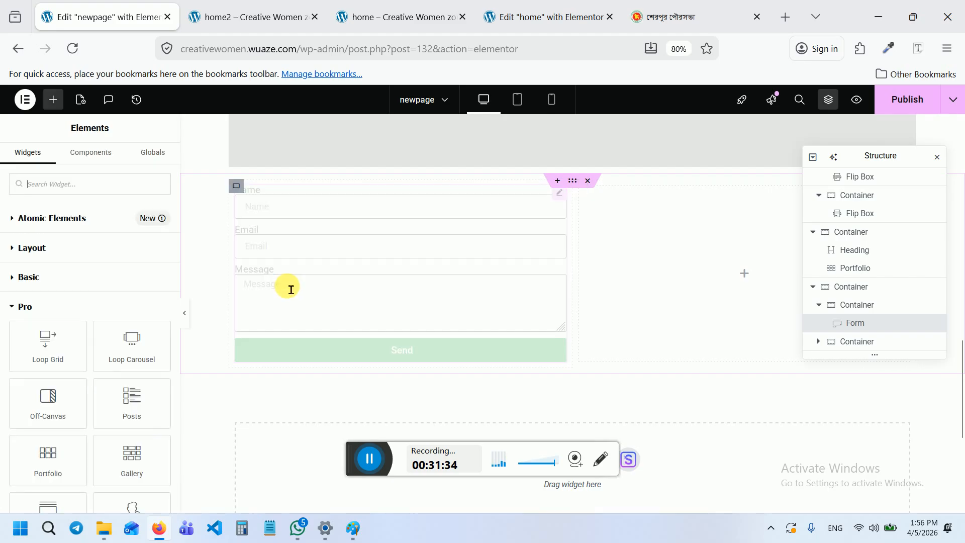
{"action": "scroll", "coordinate": [65, 367], "scroll_direction": "down", "scroll_amount": 6}
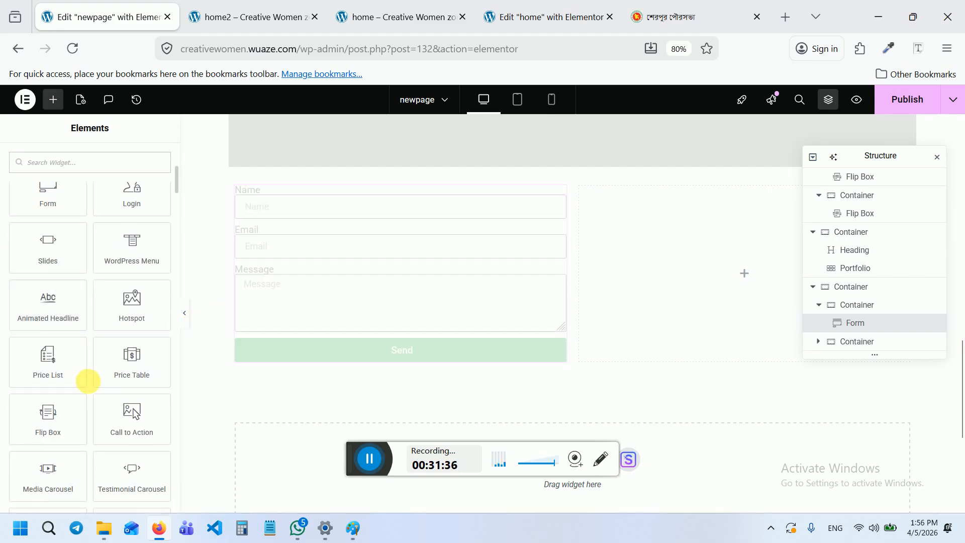
{"action": "scroll", "coordinate": [101, 411], "scroll_direction": "down", "scroll_amount": 1}
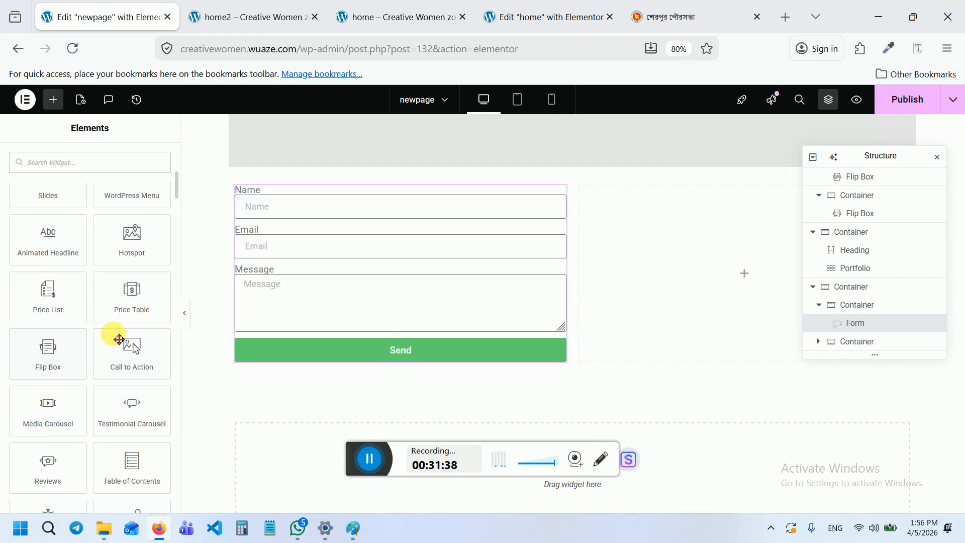
{"action": "left_click_drag", "start_coordinate": [48, 299], "coordinate": [647, 291]}
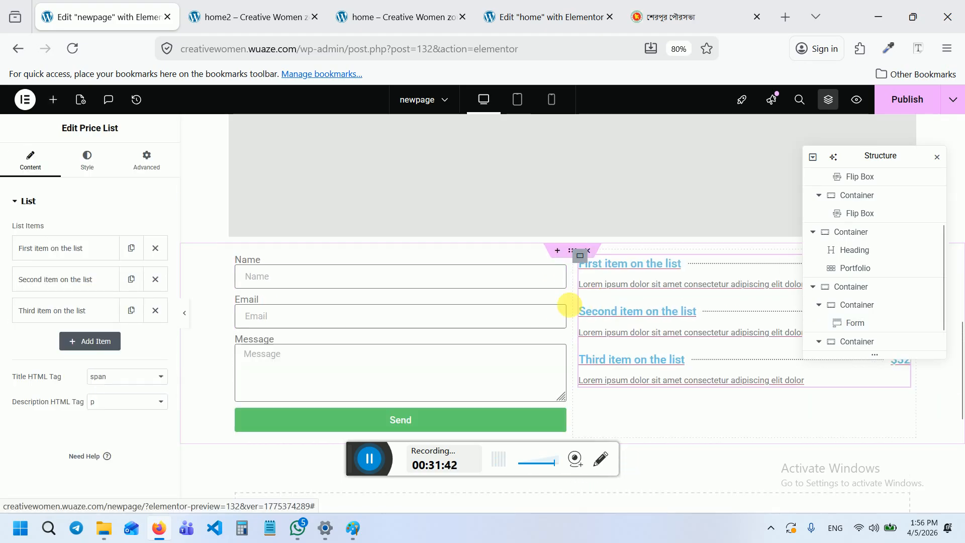
Replace the form in the first column with a Price Table widget
{"action": "scroll", "coordinate": [591, 299], "scroll_direction": "up", "scroll_amount": 3}
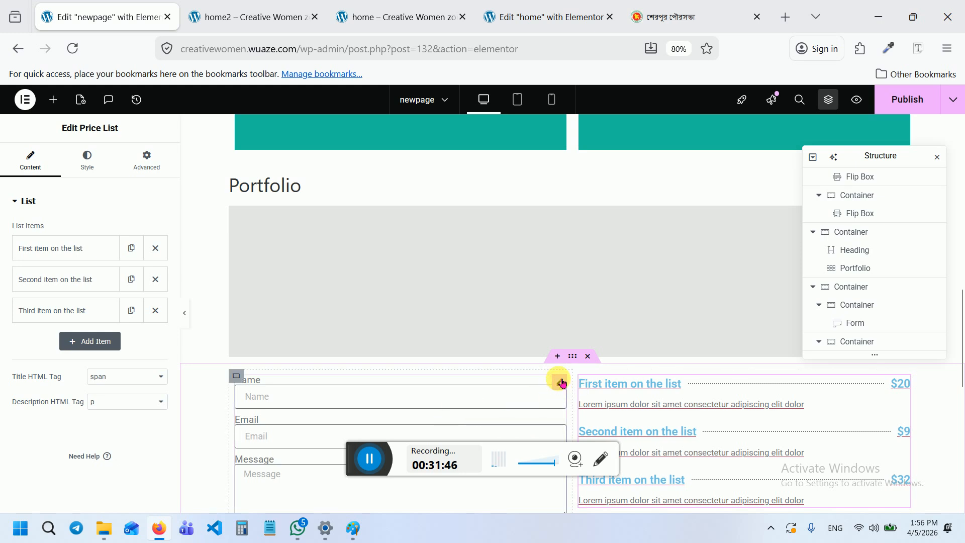
{"action": "right_click", "coordinate": [562, 383]}
{"action": "left_click", "coordinate": [637, 499]}
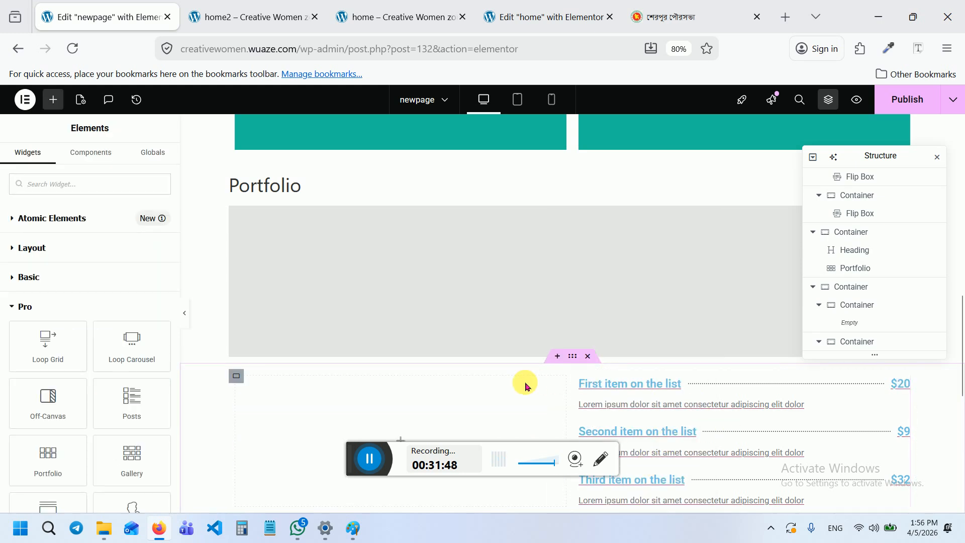
{"action": "scroll", "coordinate": [502, 386], "scroll_direction": "down", "scroll_amount": 1}
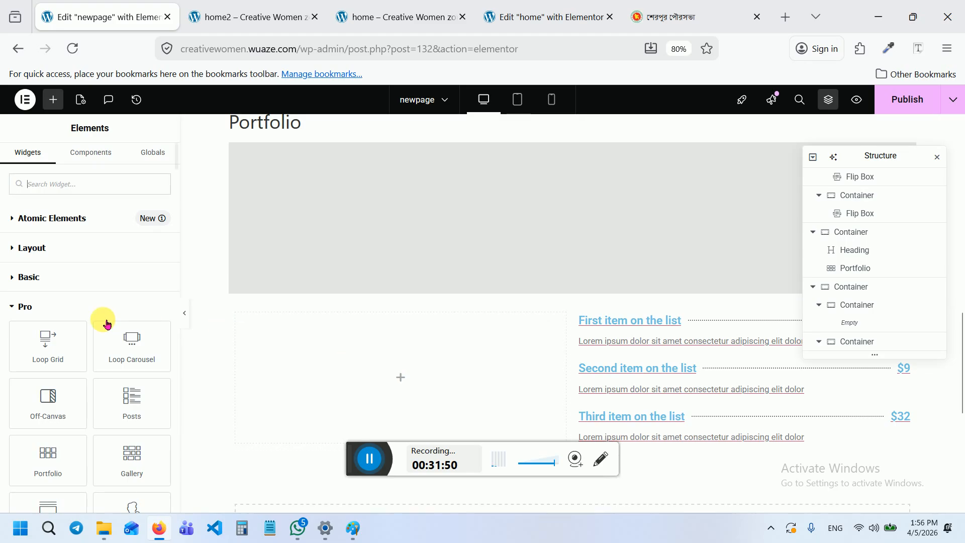
{"action": "scroll", "coordinate": [82, 340], "scroll_direction": "down", "scroll_amount": 5}
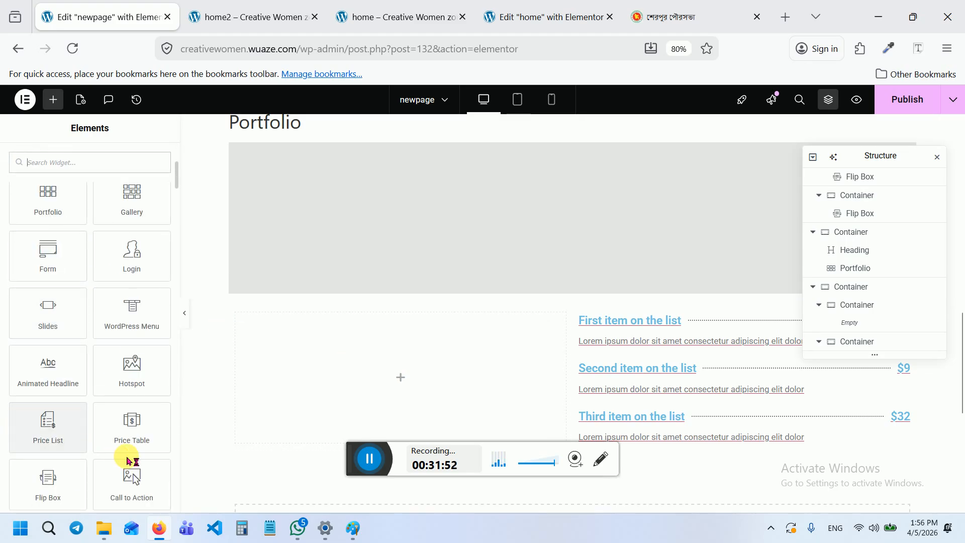
{"action": "left_click_drag", "start_coordinate": [114, 432], "coordinate": [356, 380]}
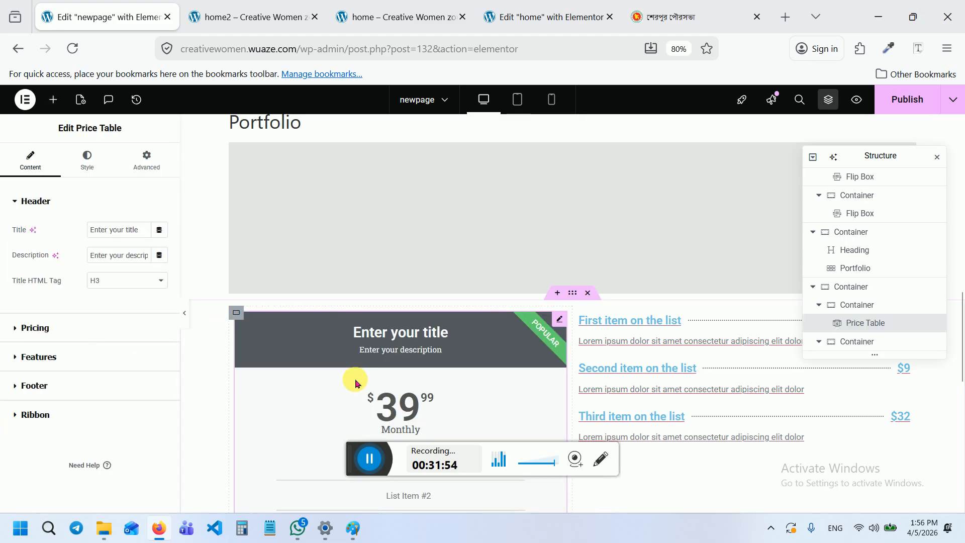
Duplicate the column holding the price list so the section has three columns
{"action": "scroll", "coordinate": [487, 308], "scroll_direction": "down", "scroll_amount": 4}
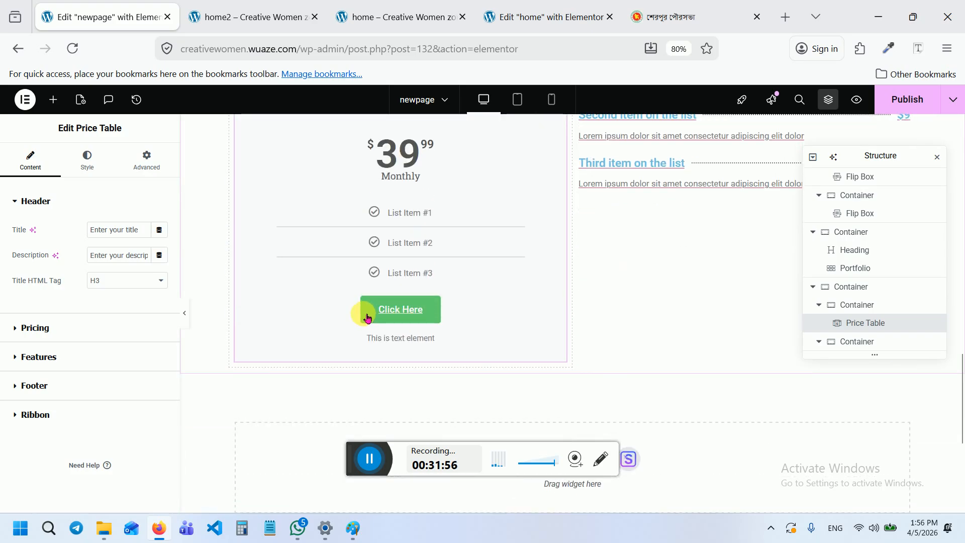
{"action": "scroll", "coordinate": [347, 314], "scroll_direction": "up", "scroll_amount": 1}
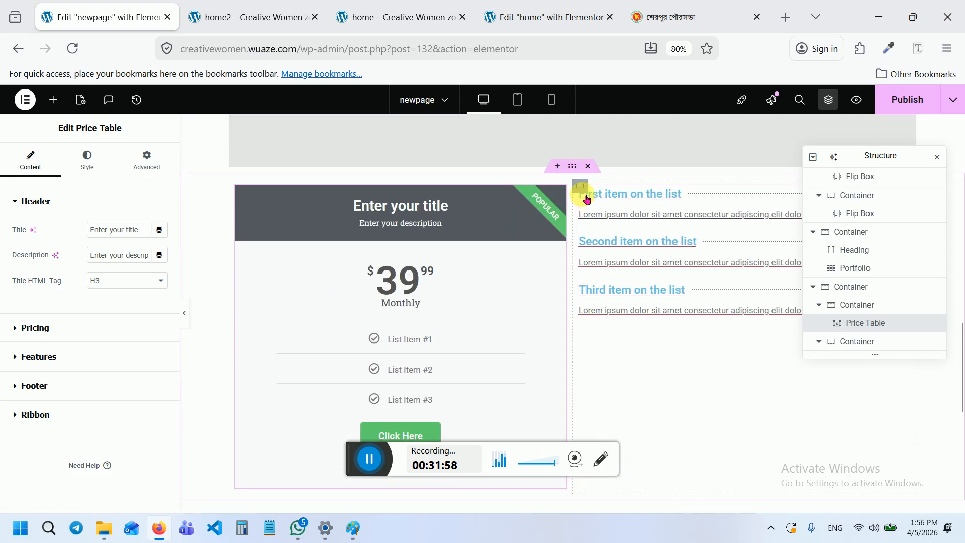
{"action": "right_click", "coordinate": [581, 187]}
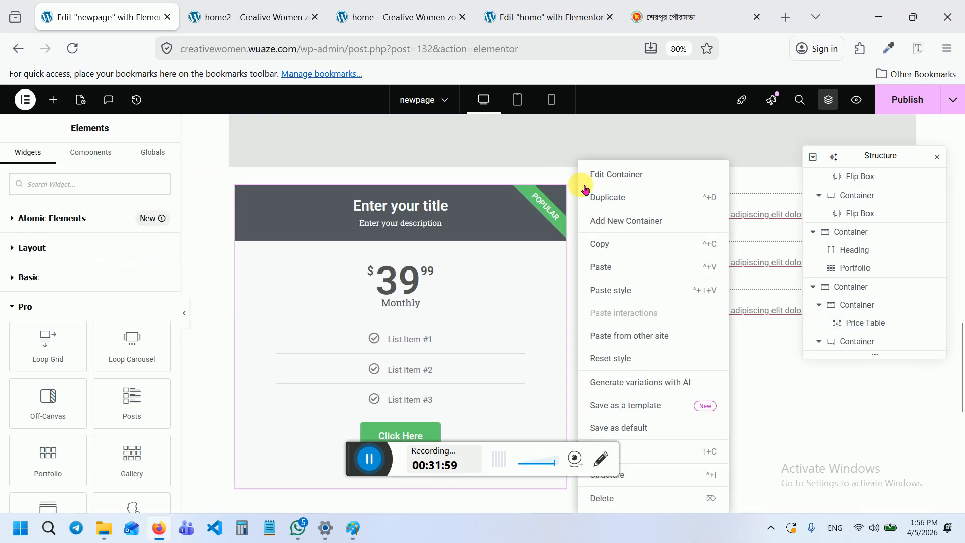
{"action": "left_click", "coordinate": [623, 202]}
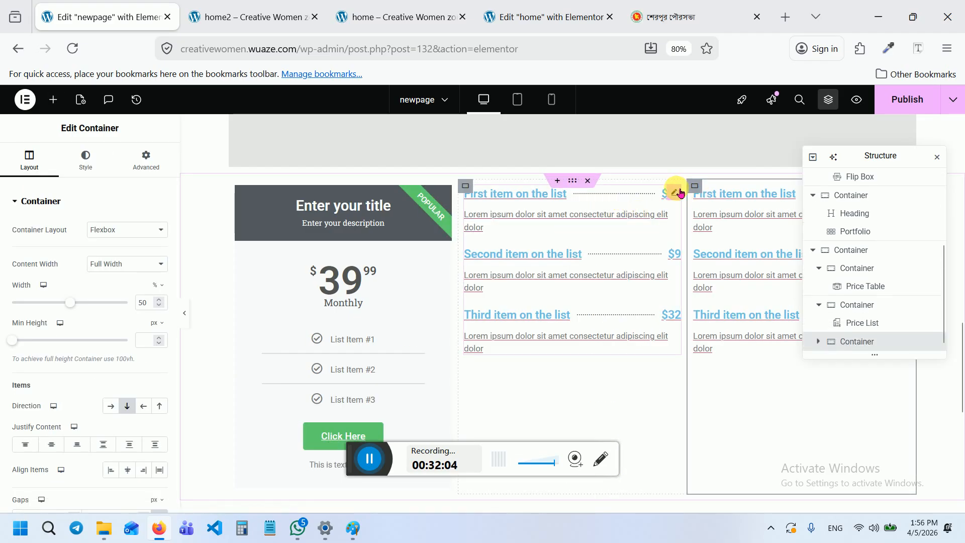
Replace the price list in the middle column with a Price Table widget
{"action": "right_click", "coordinate": [622, 271]}
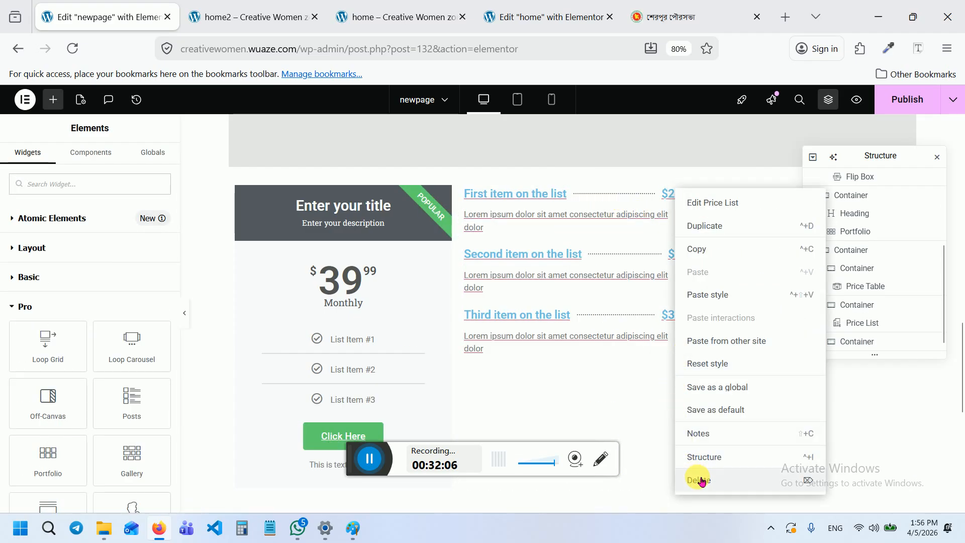
{"action": "left_click", "coordinate": [685, 478]}
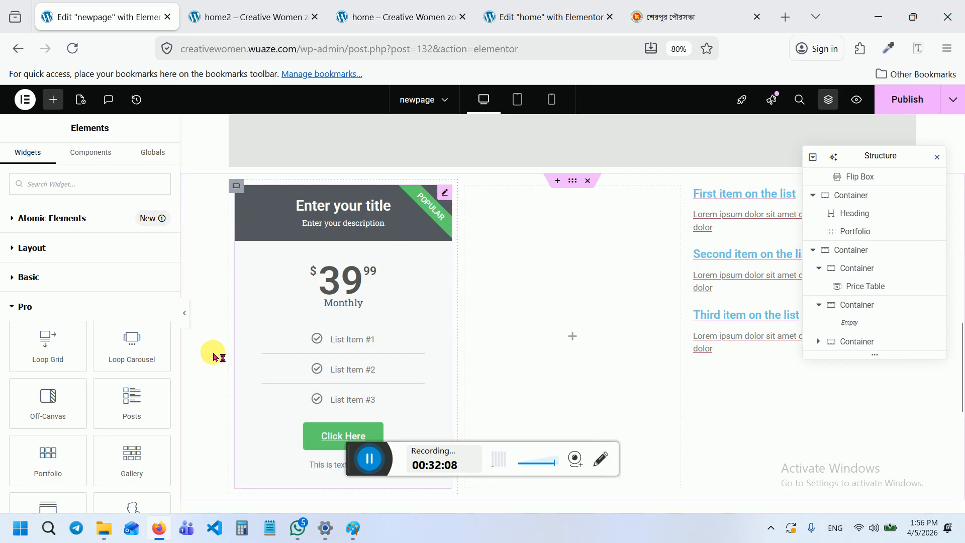
{"action": "scroll", "coordinate": [151, 371], "scroll_direction": "down", "scroll_amount": 5}
{"action": "scroll", "coordinate": [200, 430], "scroll_direction": "down", "scroll_amount": 1}
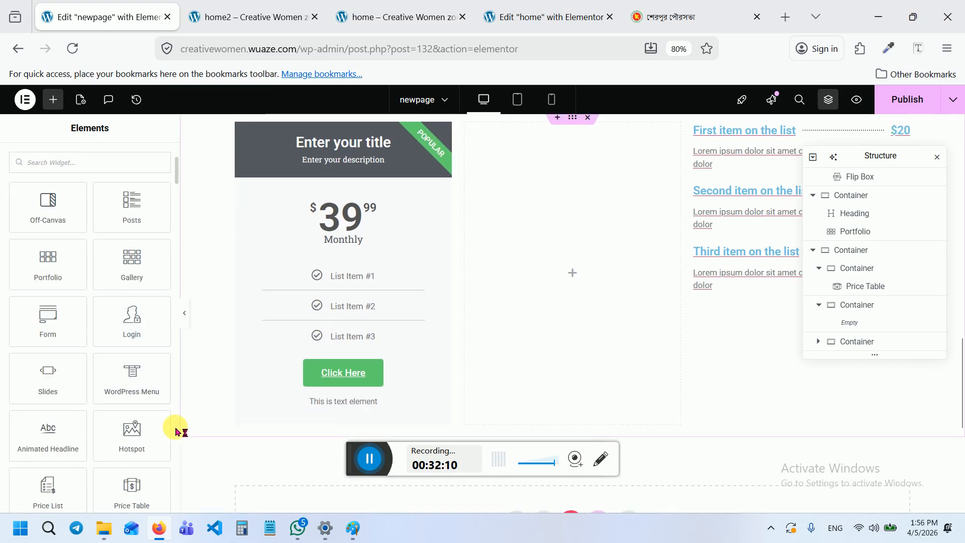
{"action": "scroll", "coordinate": [166, 430], "scroll_direction": "down", "scroll_amount": 3}
{"action": "left_click_drag", "start_coordinate": [123, 371], "coordinate": [557, 278]}
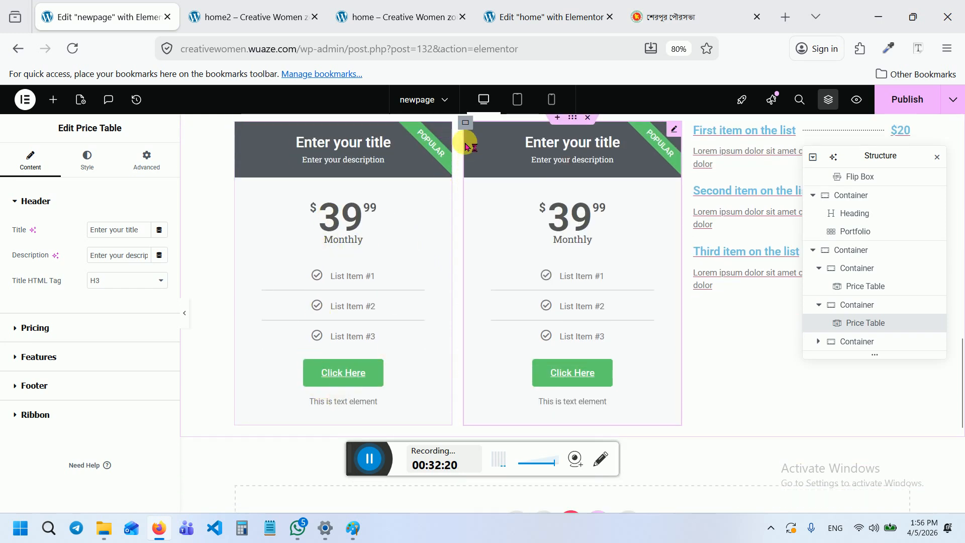
Set the first price table's header title to "Web Desing"
{"action": "left_click", "coordinate": [445, 130]}
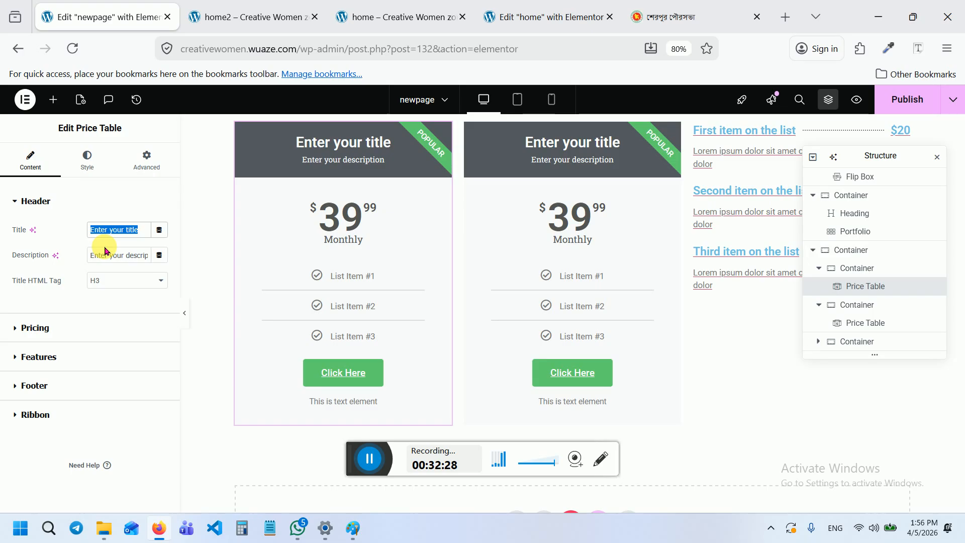
{"action": "type", "text": "Web Desing"}
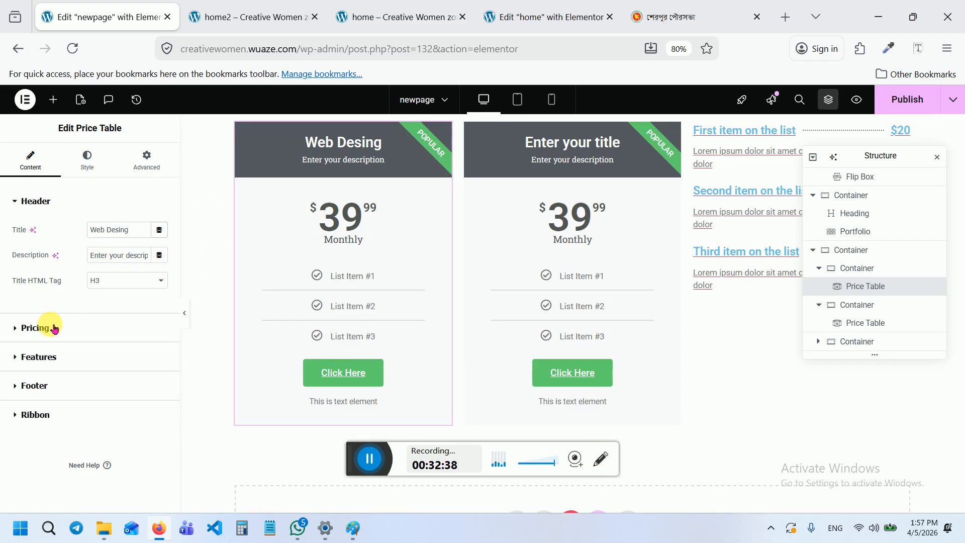
Examine the currency symbol options in the first price table's pricing settings
{"action": "left_click", "coordinate": [80, 326]}
{"action": "left_click", "coordinate": [124, 260]}
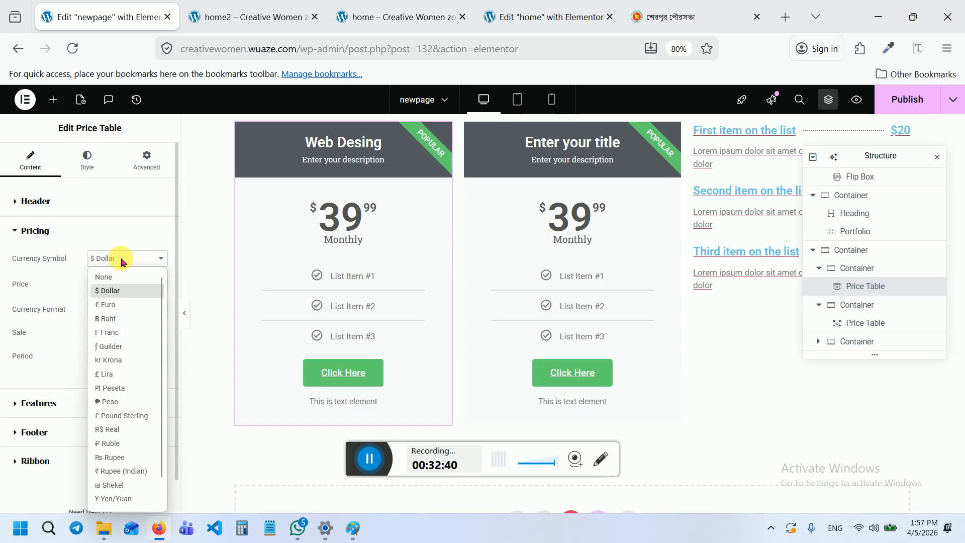
{"action": "left_click", "coordinate": [124, 261]}
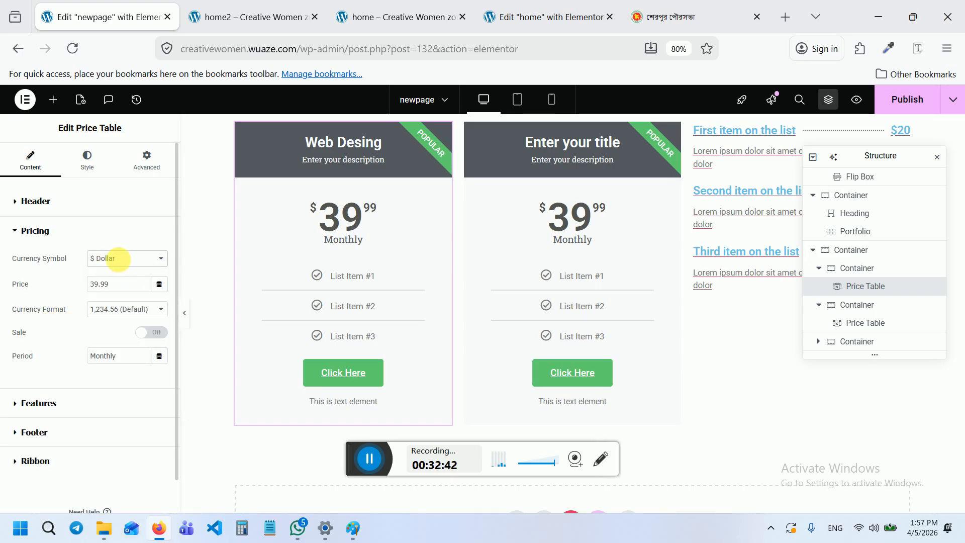
{"action": "left_click", "coordinate": [124, 261]}
{"action": "scroll", "coordinate": [121, 323], "scroll_direction": "down", "scroll_amount": 1}
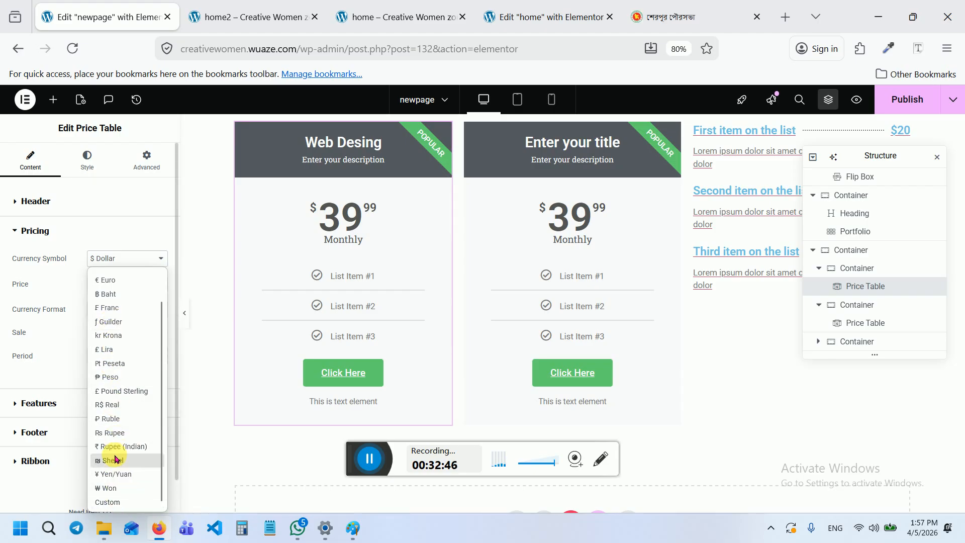
{"action": "scroll", "coordinate": [115, 453], "scroll_direction": "up", "scroll_amount": 1}
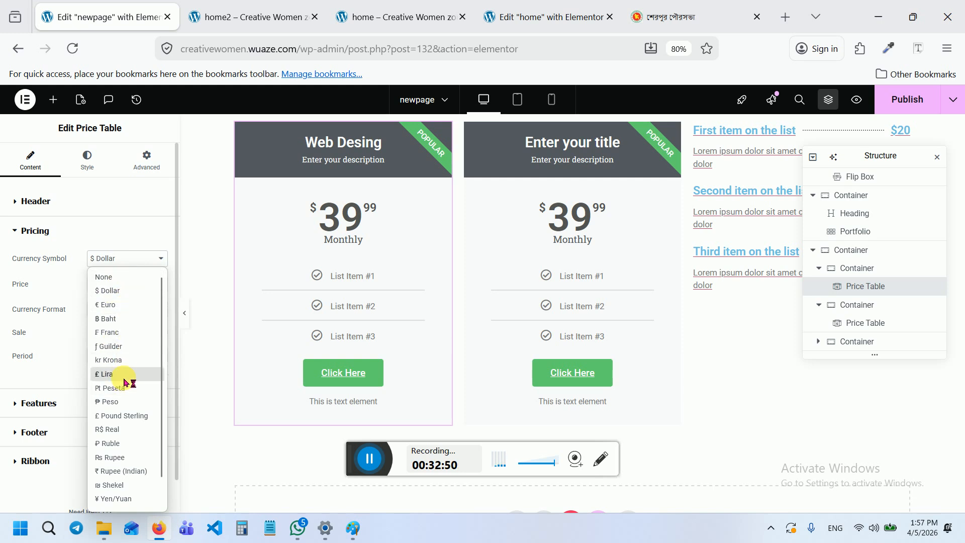
{"action": "scroll", "coordinate": [119, 337], "scroll_direction": "down", "scroll_amount": 1}
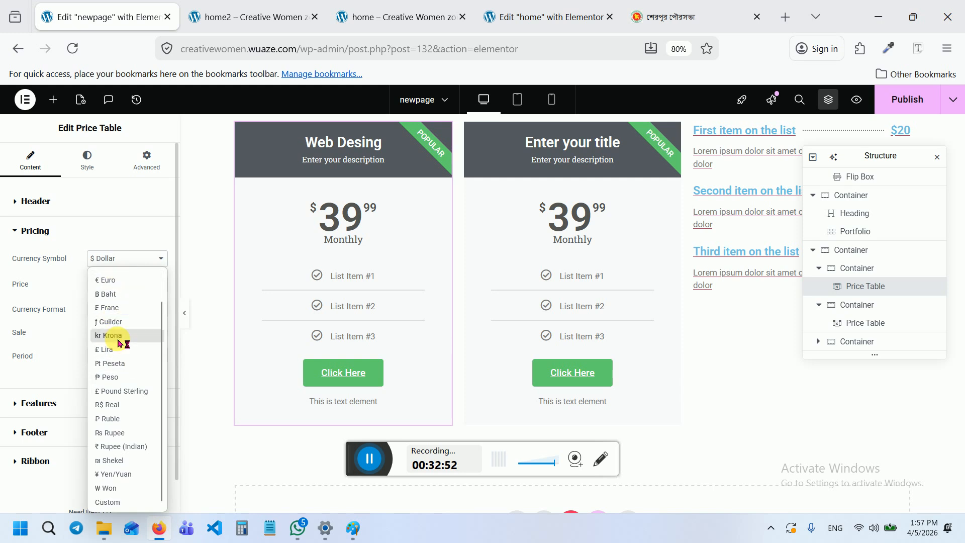
{"action": "scroll", "coordinate": [113, 352], "scroll_direction": "up", "scroll_amount": 1}
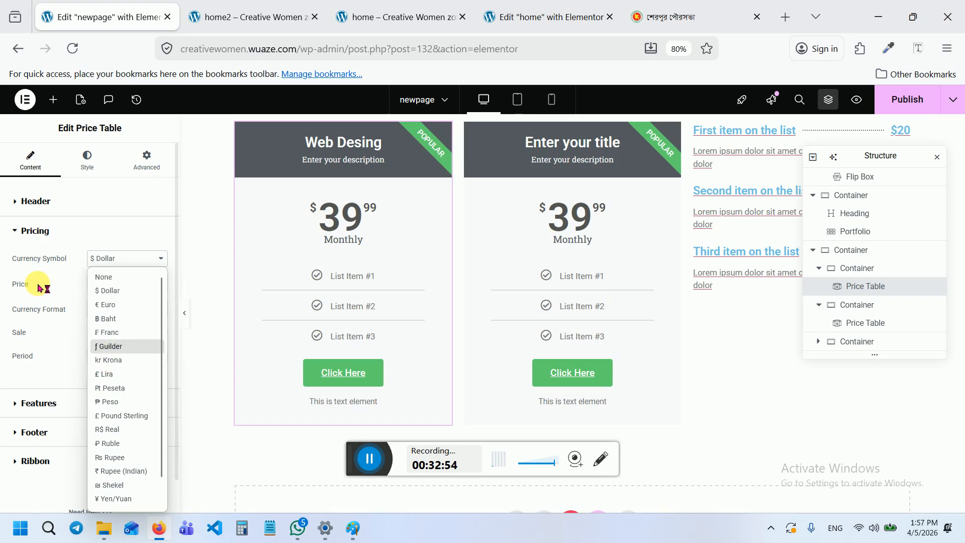
Set the first price table's price to 500 and its period to "Ontime"
{"action": "left_click", "coordinate": [43, 295]}
{"action": "left_click_drag", "start_coordinate": [132, 297], "coordinate": [41, 295]}
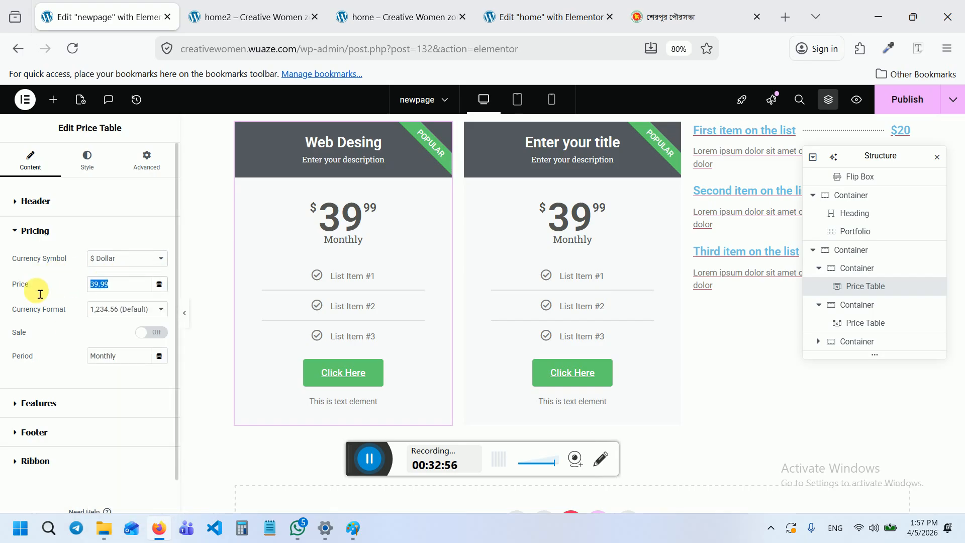
{"action": "type", "text": "1000"}
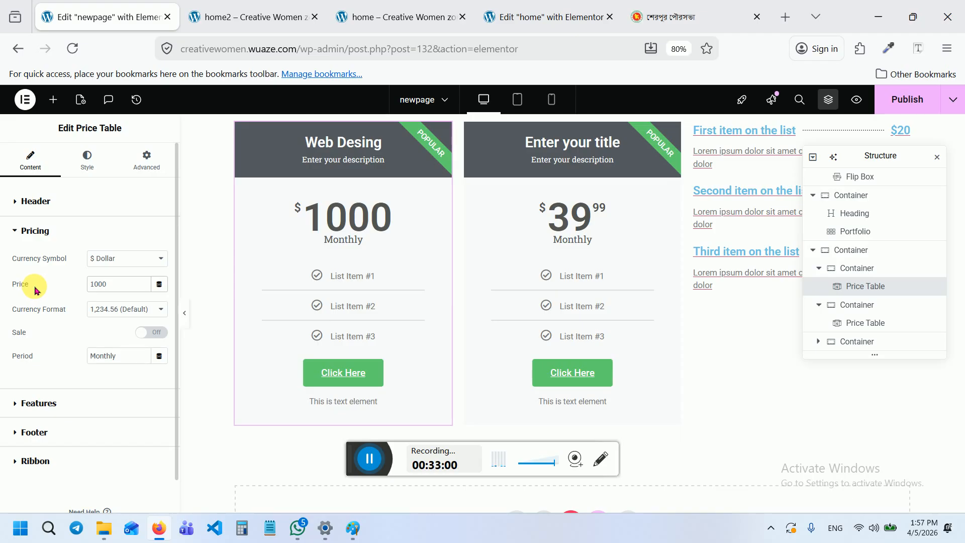
{"action": "key", "text": "BackSpace"}
{"action": "key", "text": "BackSpace"}
{"action": "key", "text": "BackSpace"}
{"action": "type", "text": "500"}
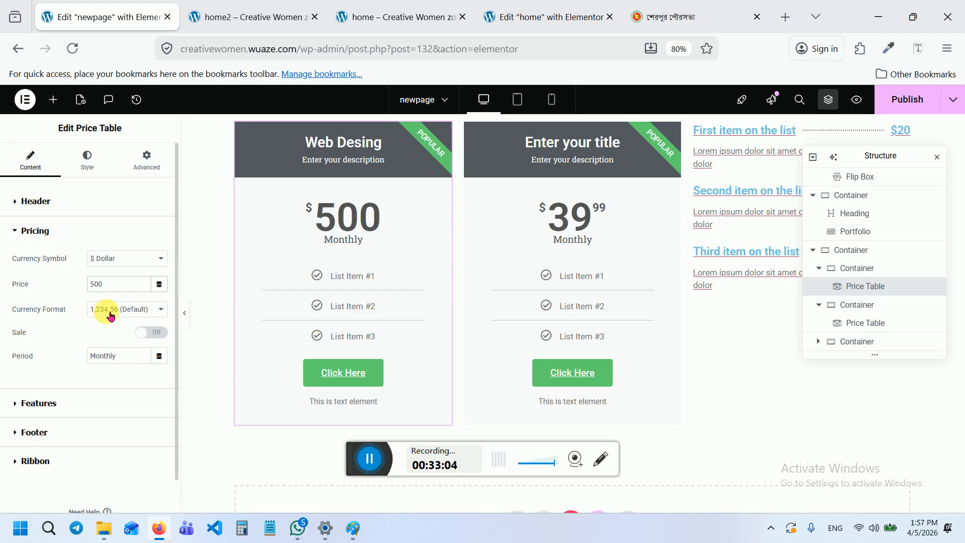
{"action": "left_click_drag", "start_coordinate": [130, 362], "coordinate": [80, 351]}
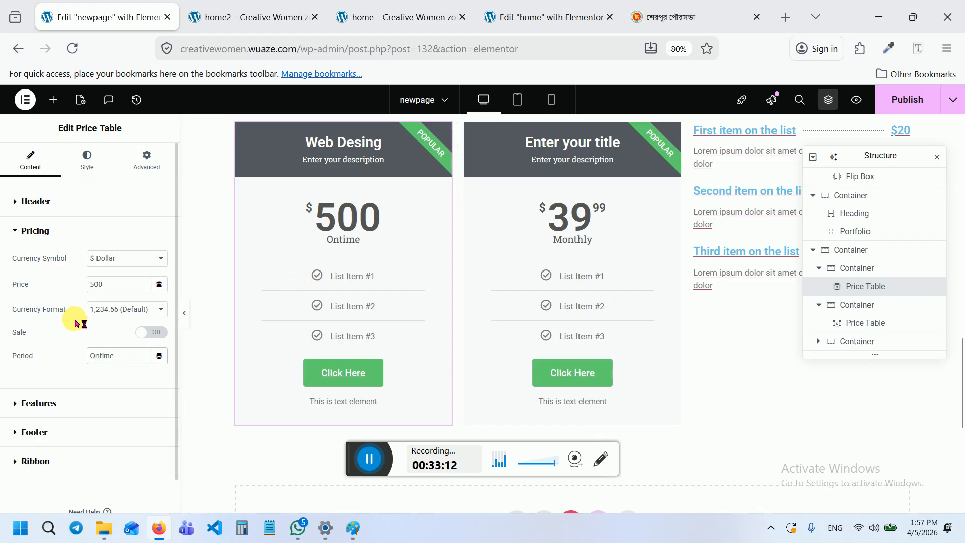
Change the first feature's text in the "Web Desing" price table to "Responsive webiste"
{"action": "left_click", "coordinate": [39, 403]}
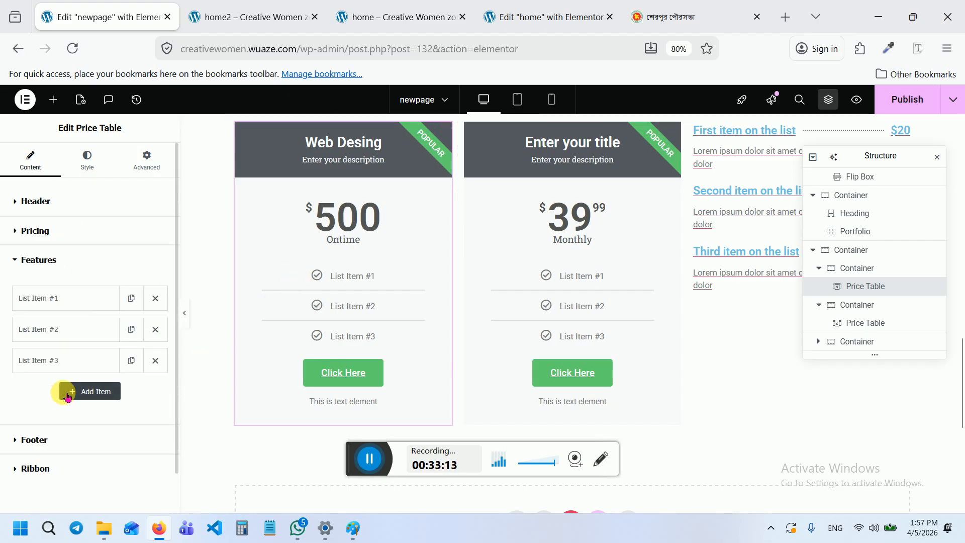
{"action": "left_click", "coordinate": [78, 297]}
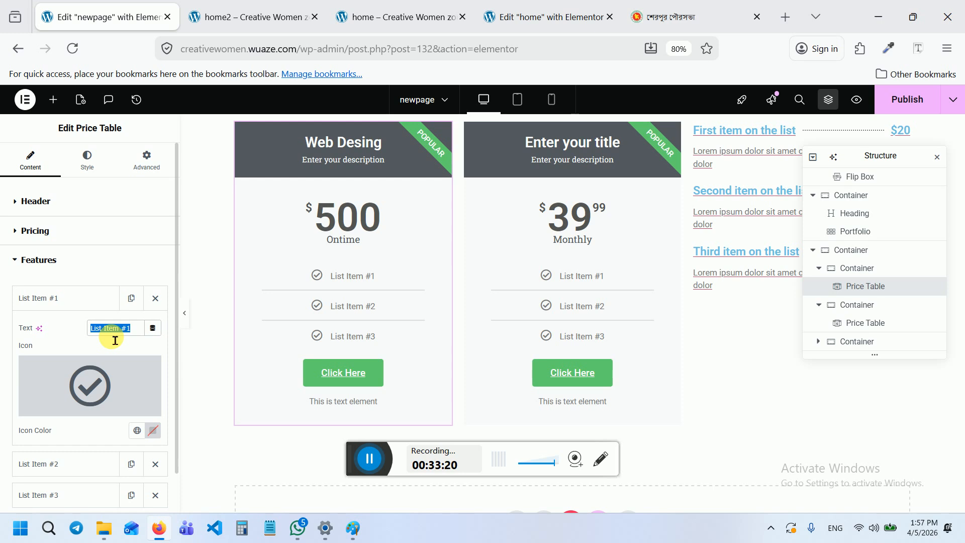
{"action": "type", "text": "Responsive web"}
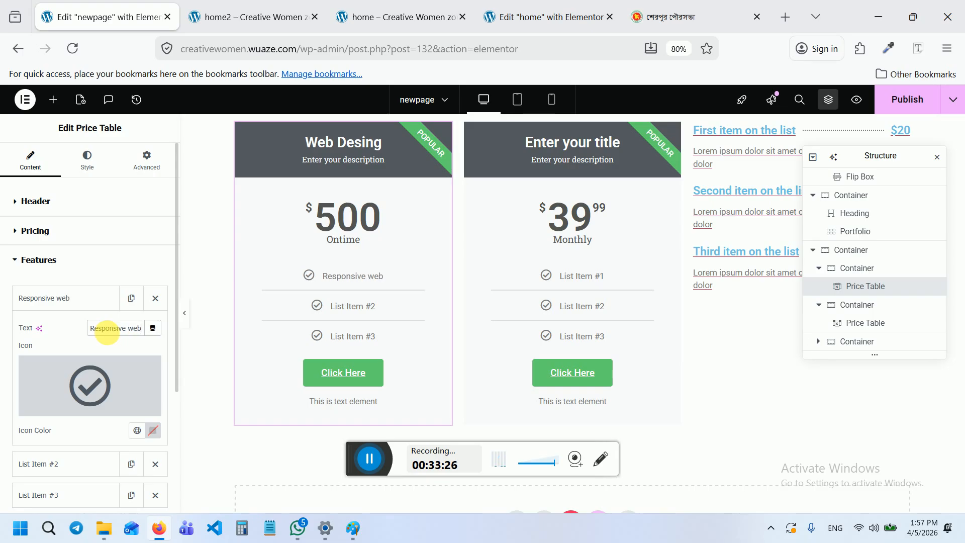
{"action": "type", "text": "iste"}
{"action": "left_click", "coordinate": [70, 299]}
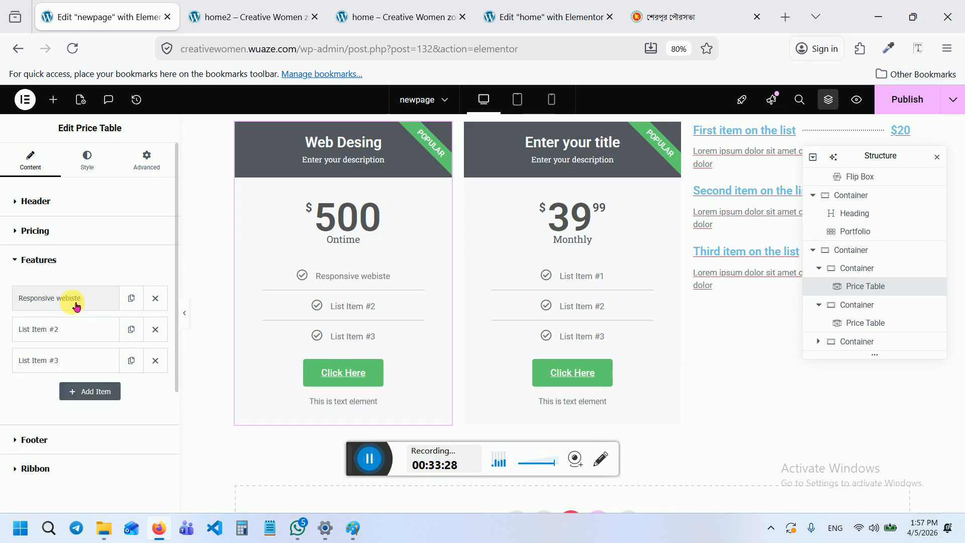
Change the second feature's text to "Landing page" and the third feature's text to "Full Webiste"
{"action": "left_click", "coordinate": [75, 327]}
{"action": "left_click_drag", "start_coordinate": [141, 369], "coordinate": [47, 355]}
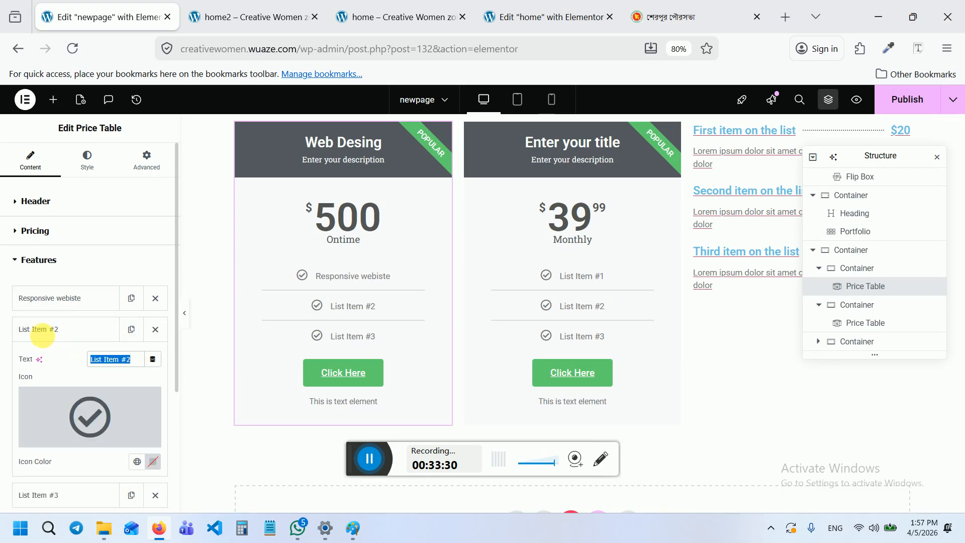
{"action": "type", "text": "Landing page"}
{"action": "left_click", "coordinate": [44, 330]}
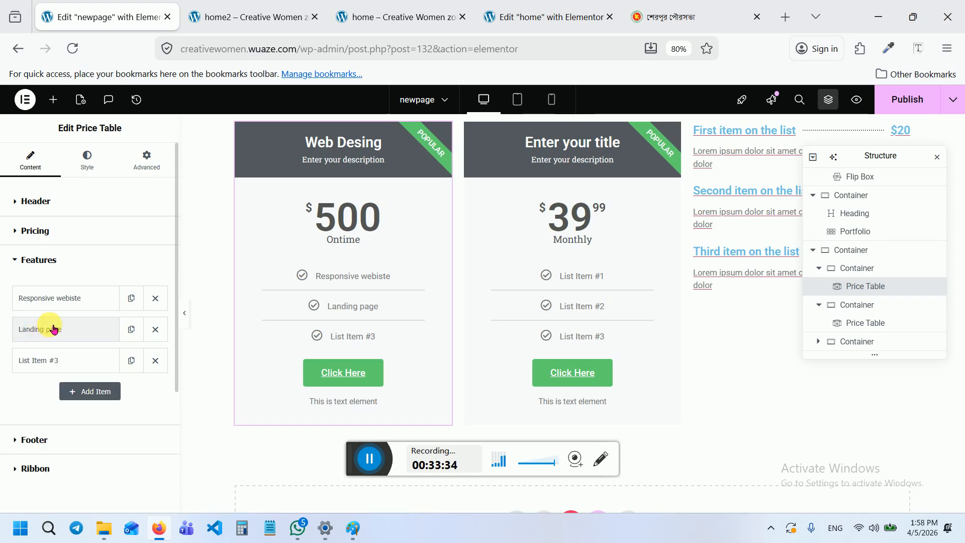
{"action": "left_click", "coordinate": [76, 360]}
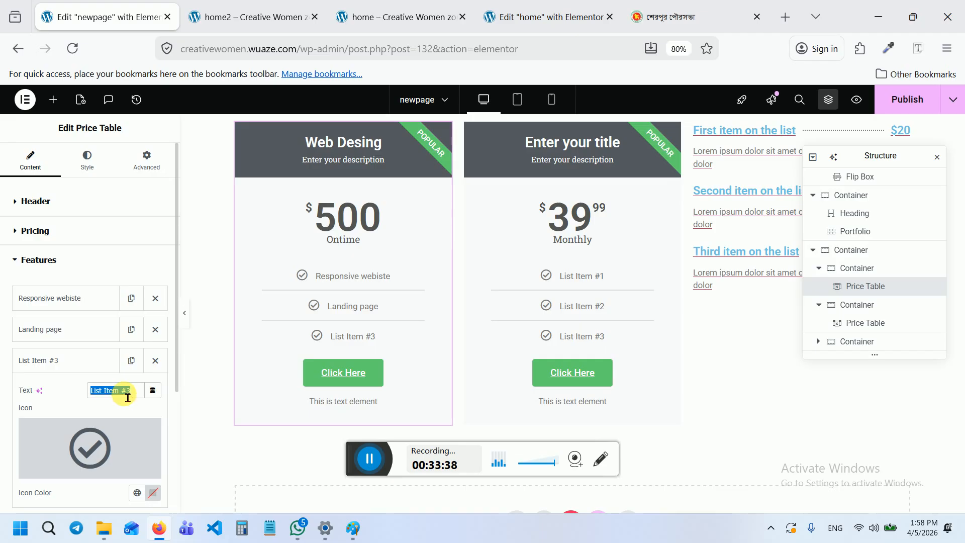
{"action": "type", "text": "Full Webiste"}
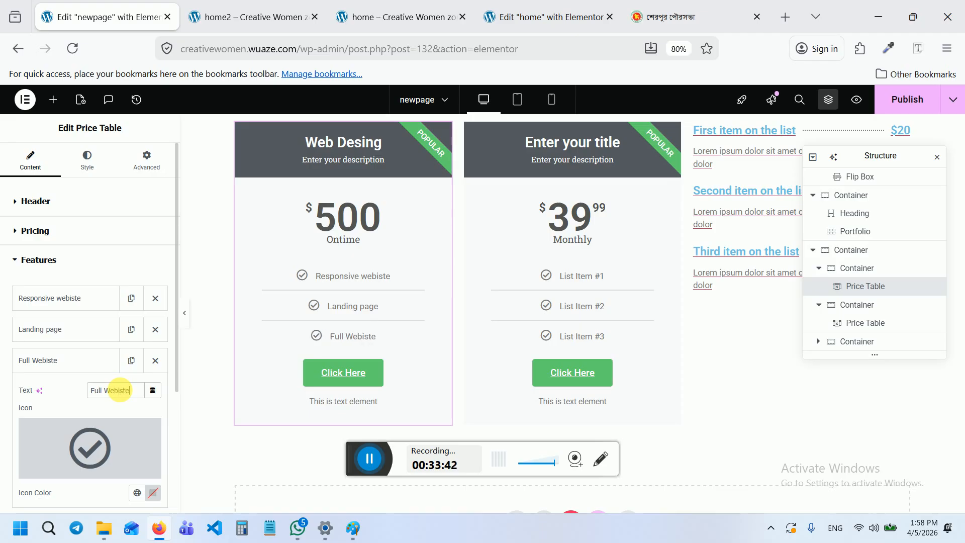
{"action": "left_click", "coordinate": [78, 360]}
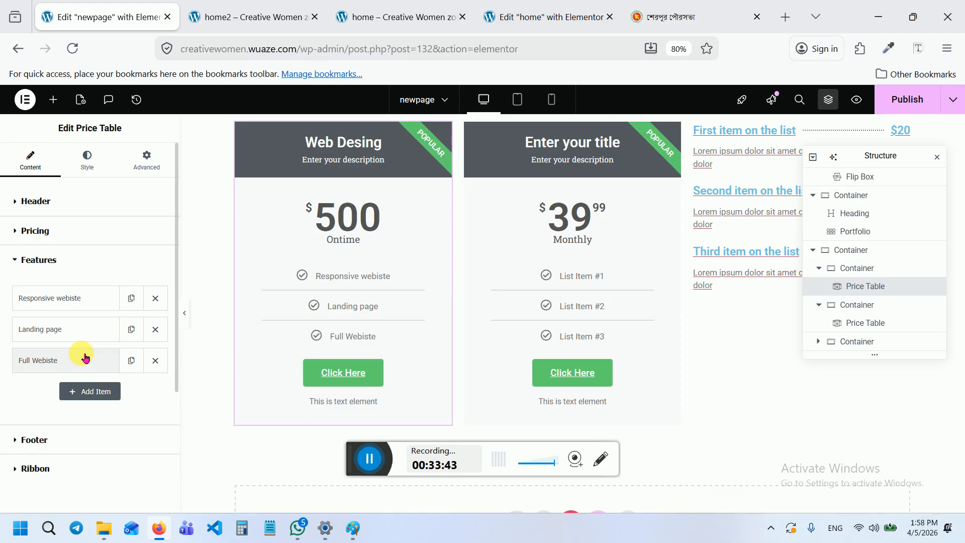
Duplicate the "Full Webiste" feature and set the copy's text to "SEO"
{"action": "left_click", "coordinate": [131, 369]}
{"action": "left_click", "coordinate": [80, 392]}
{"action": "triple_click", "coordinate": [114, 430]}
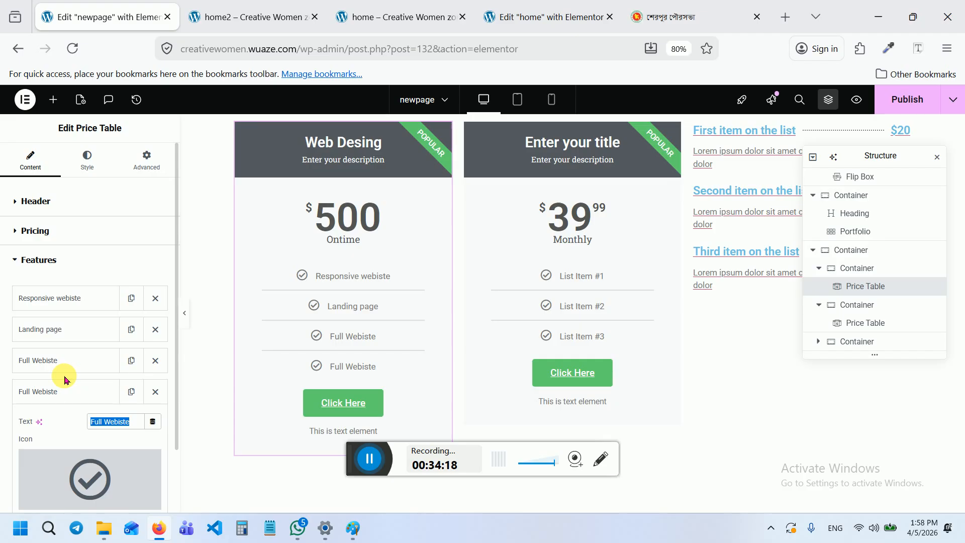
{"action": "type", "text": "SEO"}
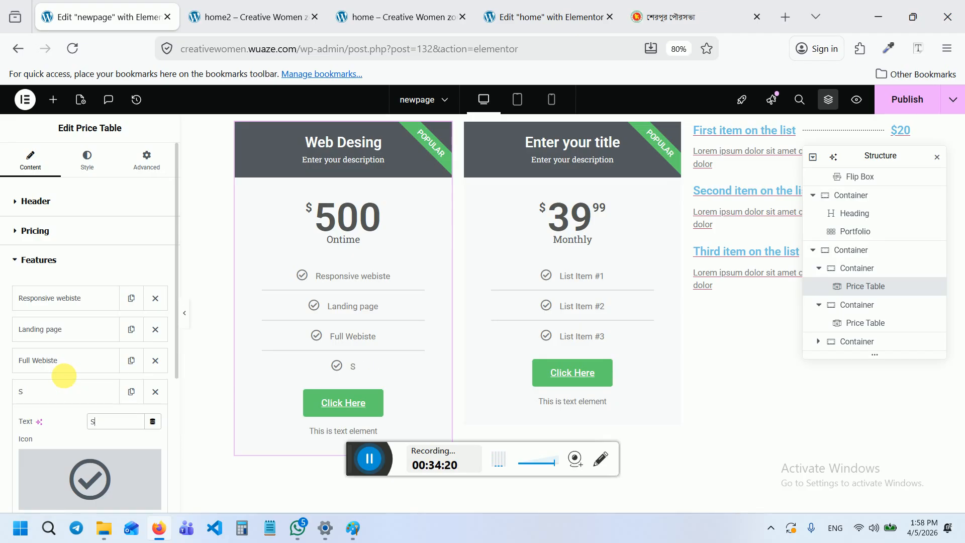
{"action": "left_click", "coordinate": [101, 392]}
Duplicate the "SEO" feature and set the copy's text to "7/24 support"
{"action": "left_click", "coordinate": [131, 394]}
{"action": "left_click", "coordinate": [95, 422]}
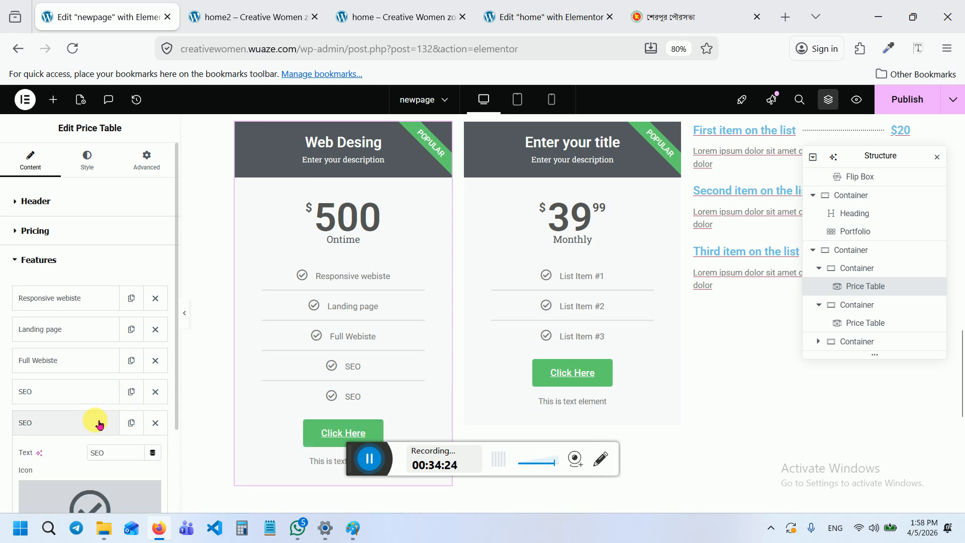
{"action": "left_click_drag", "start_coordinate": [127, 455], "coordinate": [51, 434]}
{"action": "type", "text": "24 support"}
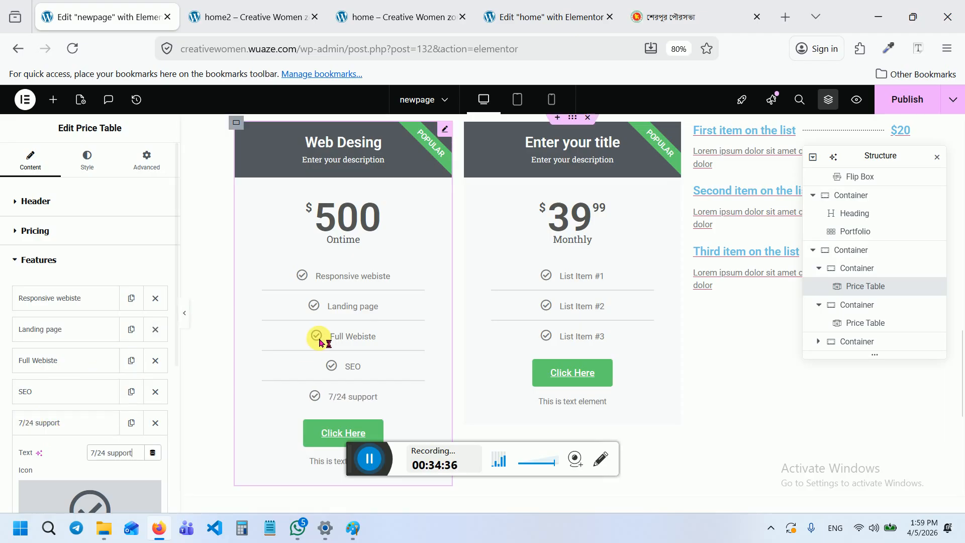
Set the first price table's footer button text to "Order now"
{"action": "scroll", "coordinate": [254, 401], "scroll_direction": "down", "scroll_amount": 2}
{"action": "scroll", "coordinate": [124, 374], "scroll_direction": "down", "scroll_amount": 3}
{"action": "scroll", "coordinate": [124, 374], "scroll_direction": "down", "scroll_amount": 2}
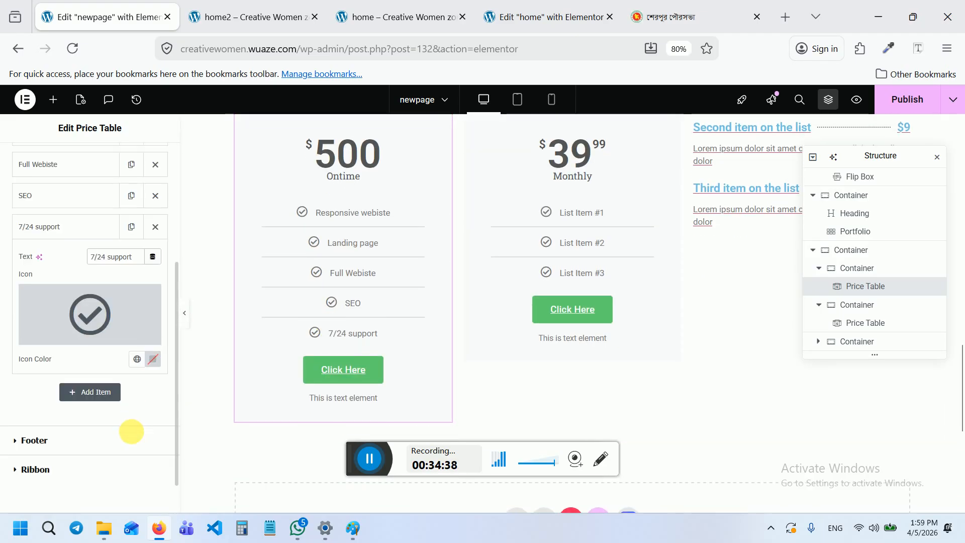
{"action": "left_click", "coordinate": [87, 444]}
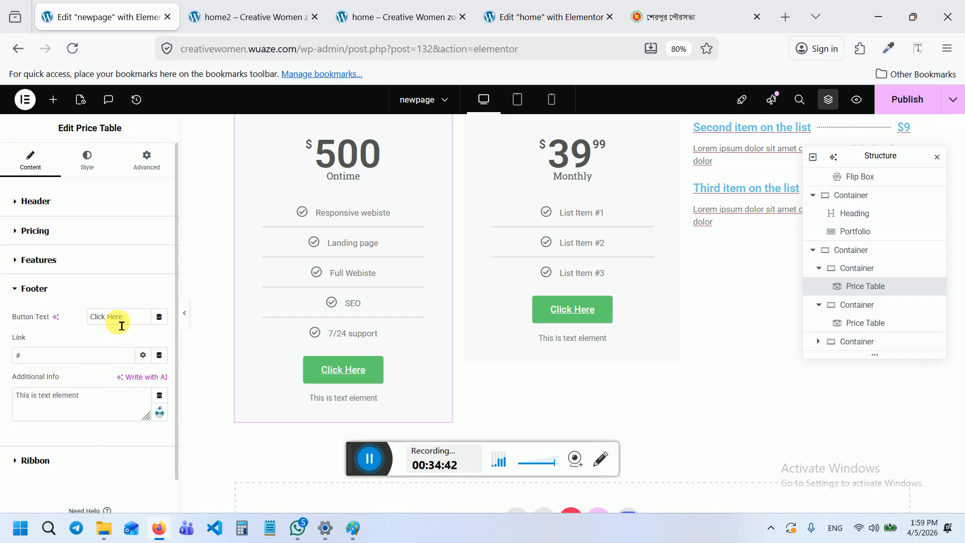
{"action": "left_click_drag", "start_coordinate": [120, 319], "coordinate": [55, 306]}
{"action": "type", "text": "Or"}
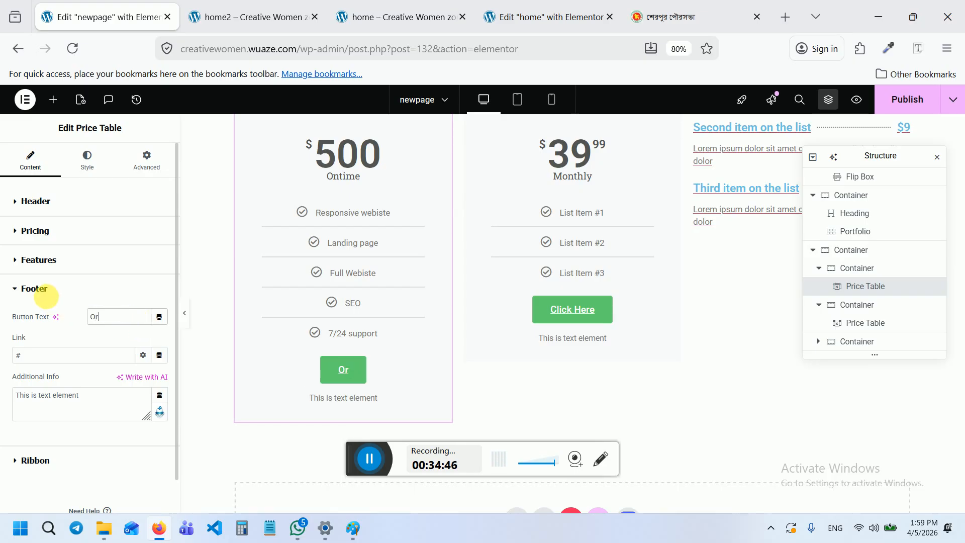
{"action": "type", "text": "dard"}
{"action": "key", "text": "BackSpace"}
{"action": "key", "text": "BackSpace"}
{"action": "type", "text": "er now"}
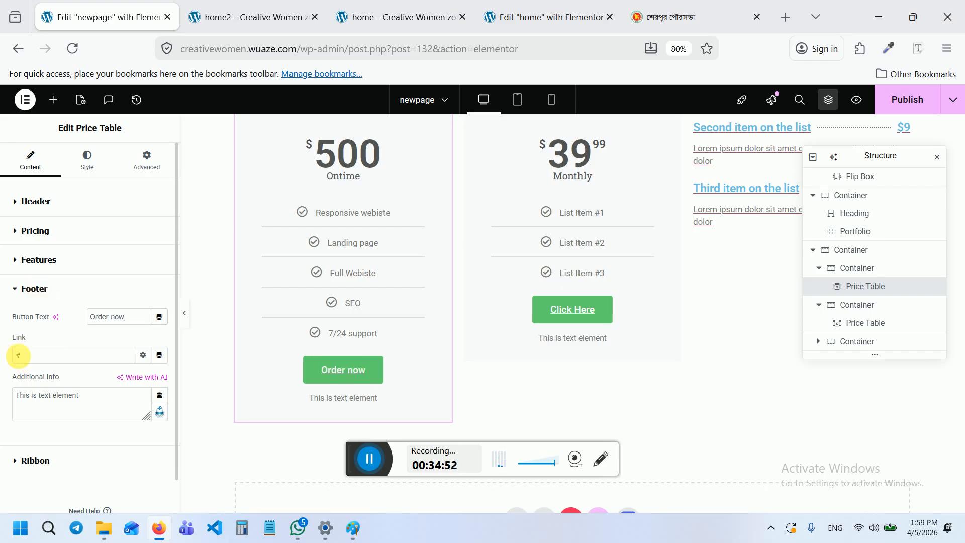
{"action": "left_click_drag", "start_coordinate": [38, 361], "coordinate": [10, 370]}
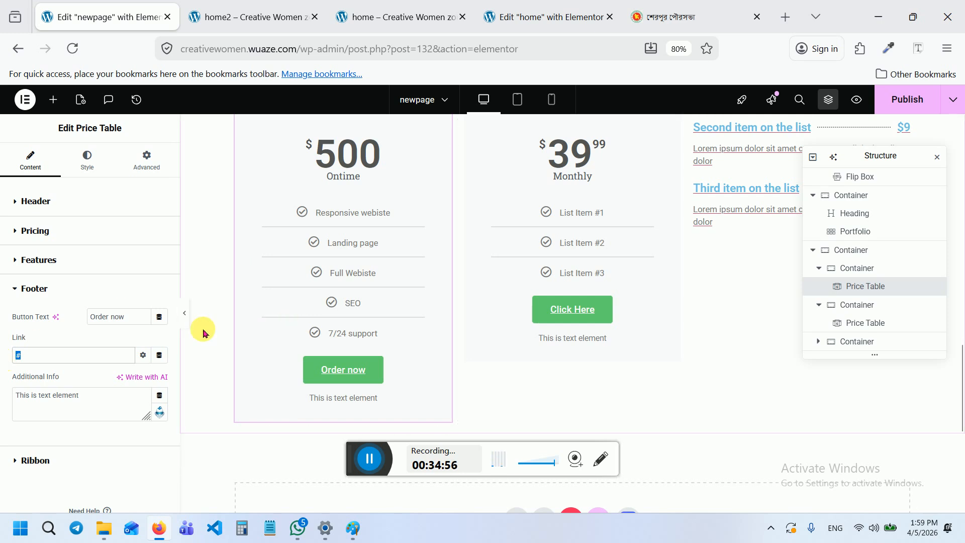
Add a new container with two equal columns below the pricing section
{"action": "scroll", "coordinate": [474, 332], "scroll_direction": "down", "scroll_amount": 5}
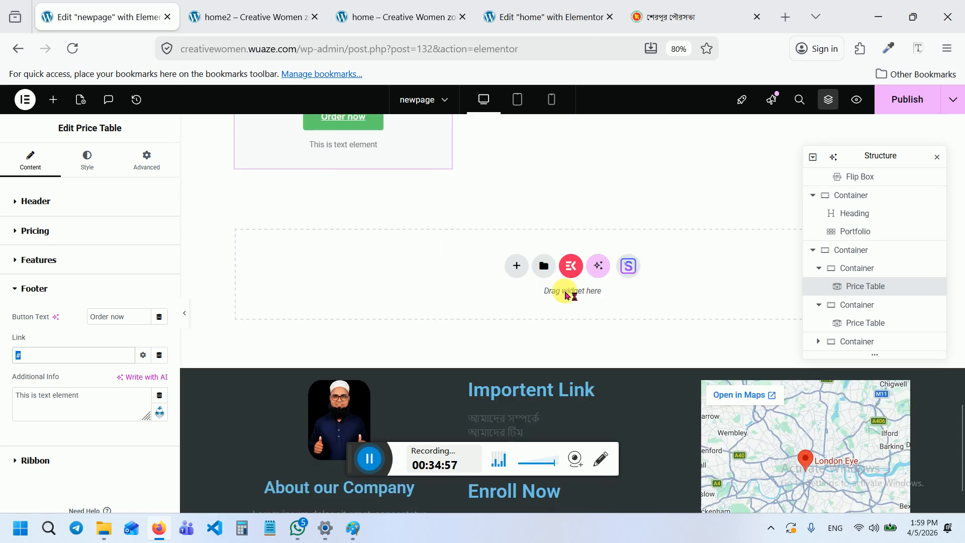
{"action": "left_click", "coordinate": [516, 266]}
{"action": "left_click", "coordinate": [535, 308]}
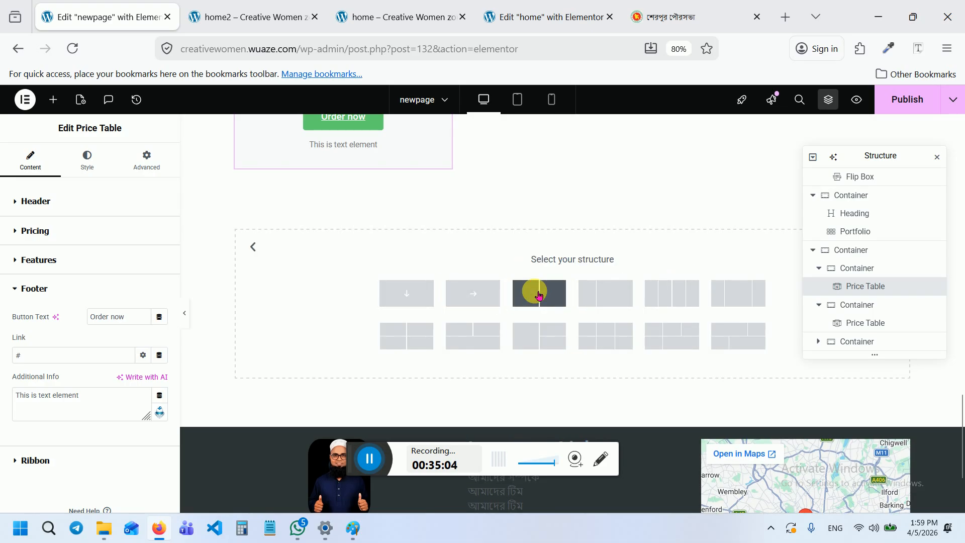
{"action": "left_click", "coordinate": [534, 292]}
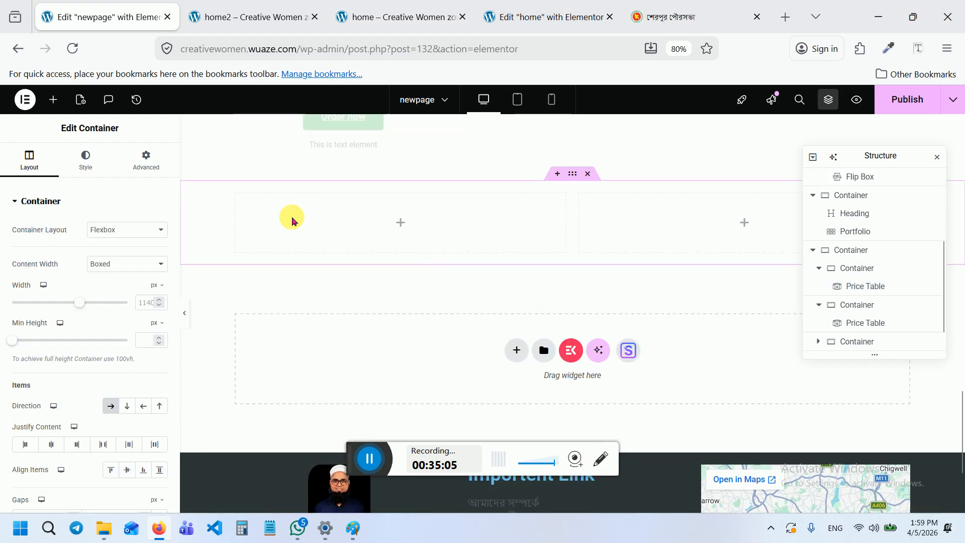
Place a Call to Action widget in the first column of the new two-column container
{"action": "left_click", "coordinate": [400, 222]}
{"action": "scroll", "coordinate": [71, 302], "scroll_direction": "down", "scroll_amount": 5}
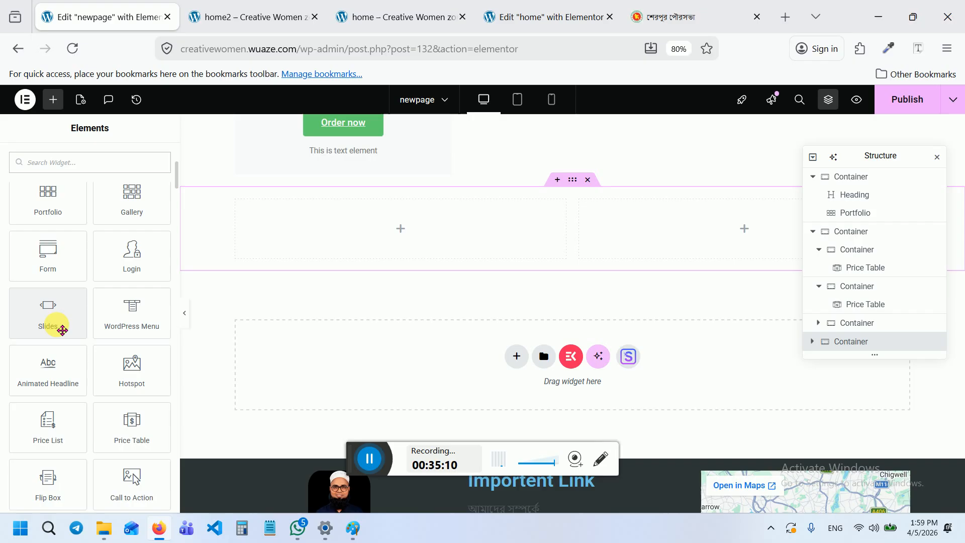
{"action": "scroll", "coordinate": [61, 334], "scroll_direction": "down", "scroll_amount": 2}
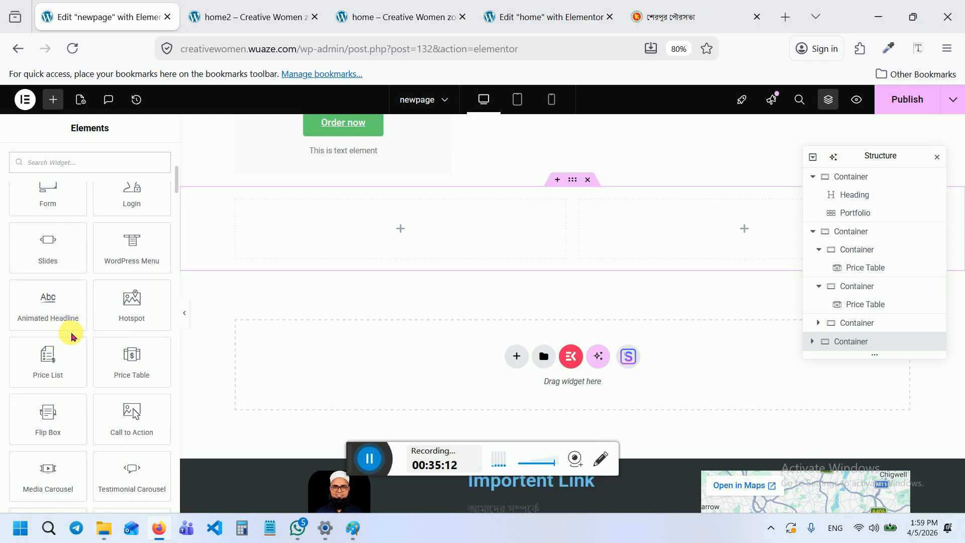
{"action": "scroll", "coordinate": [80, 336], "scroll_direction": "down", "scroll_amount": 2}
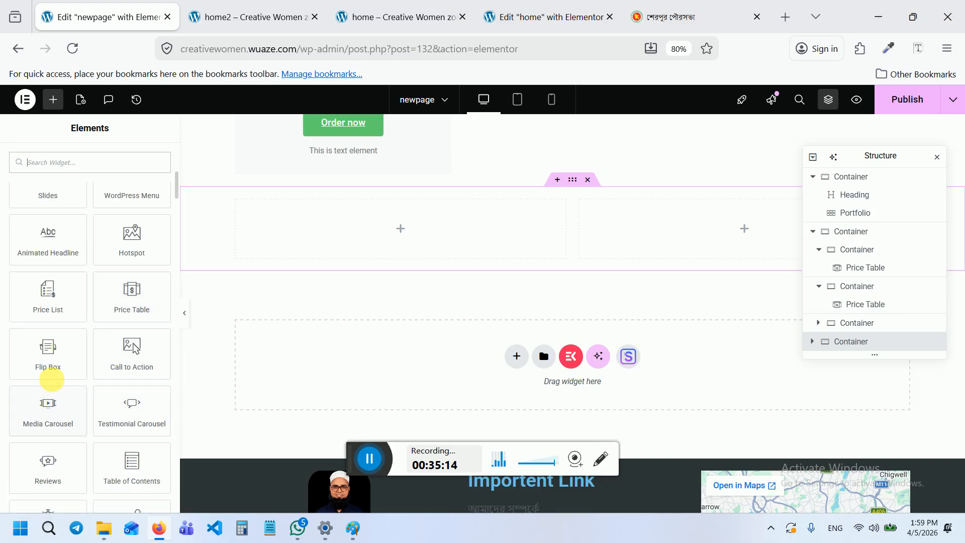
{"action": "left_click_drag", "start_coordinate": [133, 368], "coordinate": [365, 245]}
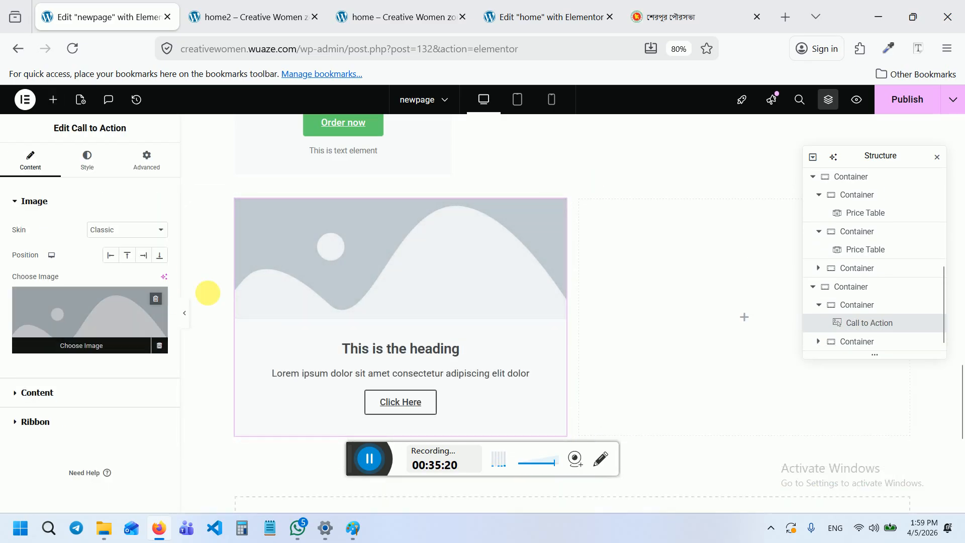
Upload website(1).png from the Downloads folder and use it as the Call to Action's image
{"action": "left_click", "coordinate": [90, 309]}
{"action": "left_click", "coordinate": [182, 152]}
{"action": "left_click", "coordinate": [528, 303]}
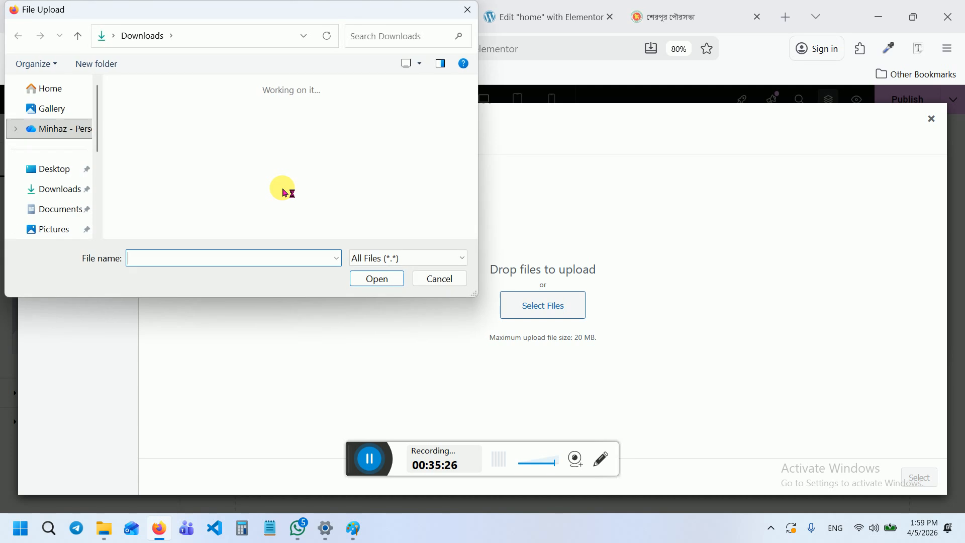
{"action": "scroll", "coordinate": [228, 160], "scroll_direction": "down", "scroll_amount": 5}
{"action": "scroll", "coordinate": [229, 161], "scroll_direction": "down", "scroll_amount": 10}
{"action": "scroll", "coordinate": [206, 171], "scroll_direction": "up", "scroll_amount": 1}
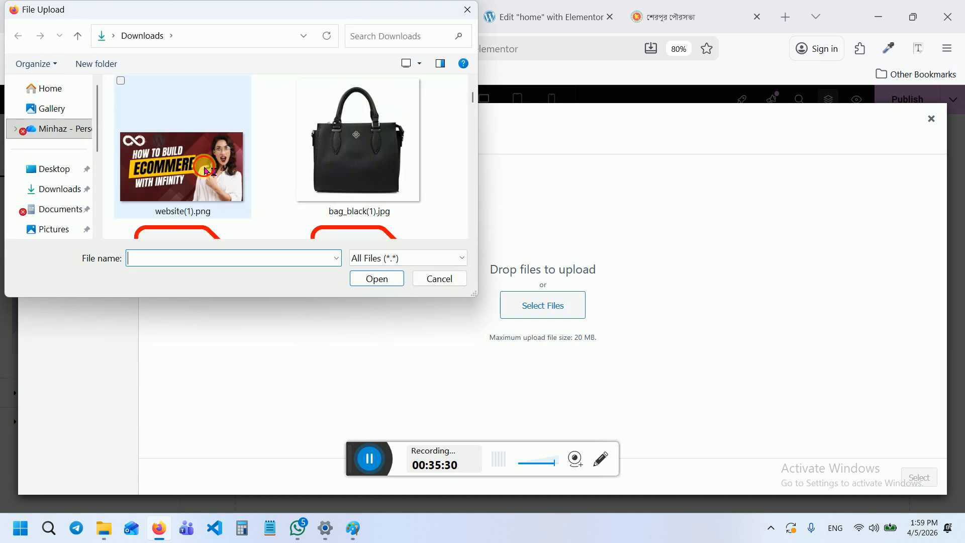
{"action": "left_click", "coordinate": [207, 171]}
{"action": "left_click", "coordinate": [372, 279]}
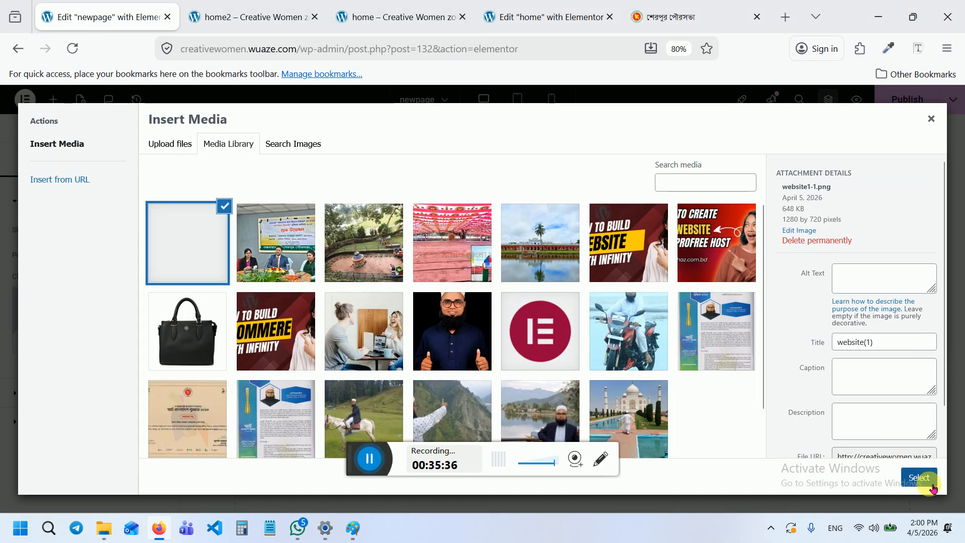
{"action": "left_click", "coordinate": [919, 476]}
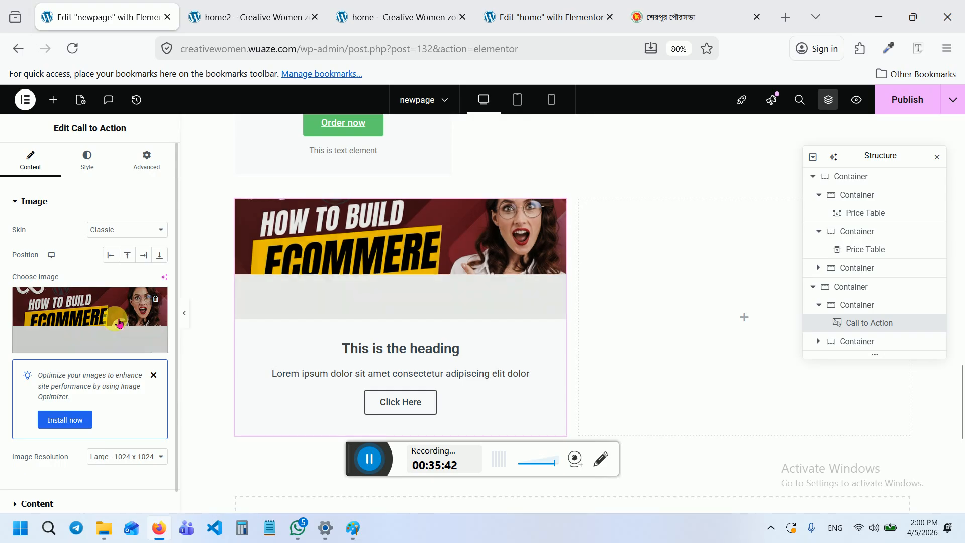
Add a ribbon to the Call to Action with the title "Popolar"
{"action": "scroll", "coordinate": [77, 332], "scroll_direction": "down", "scroll_amount": 2}
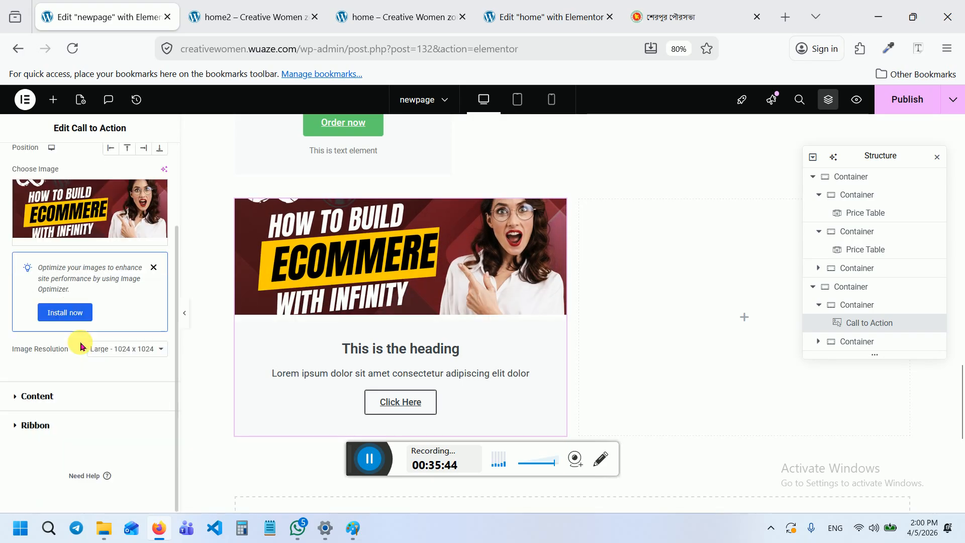
{"action": "left_click", "coordinate": [51, 395]}
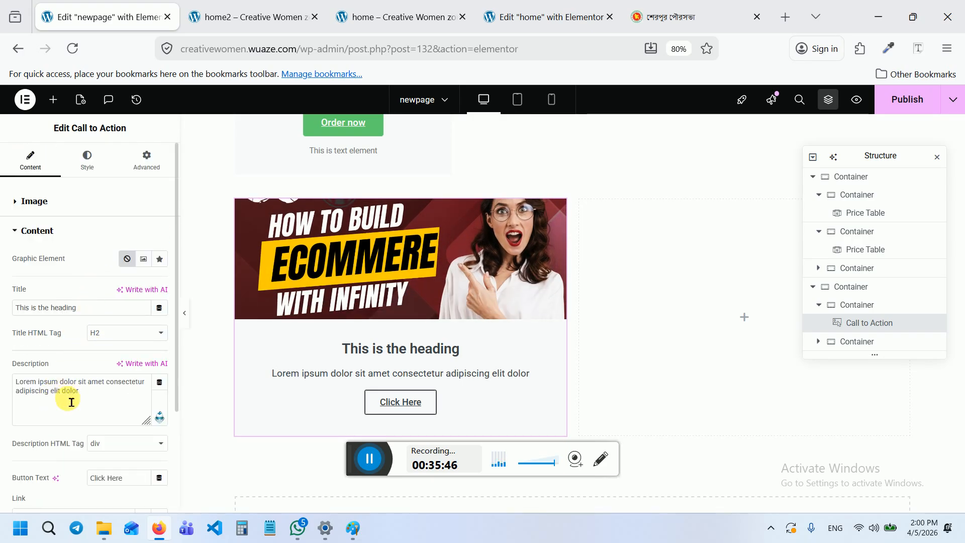
{"action": "scroll", "coordinate": [78, 377], "scroll_direction": "down", "scroll_amount": 3}
{"action": "left_click", "coordinate": [56, 424]}
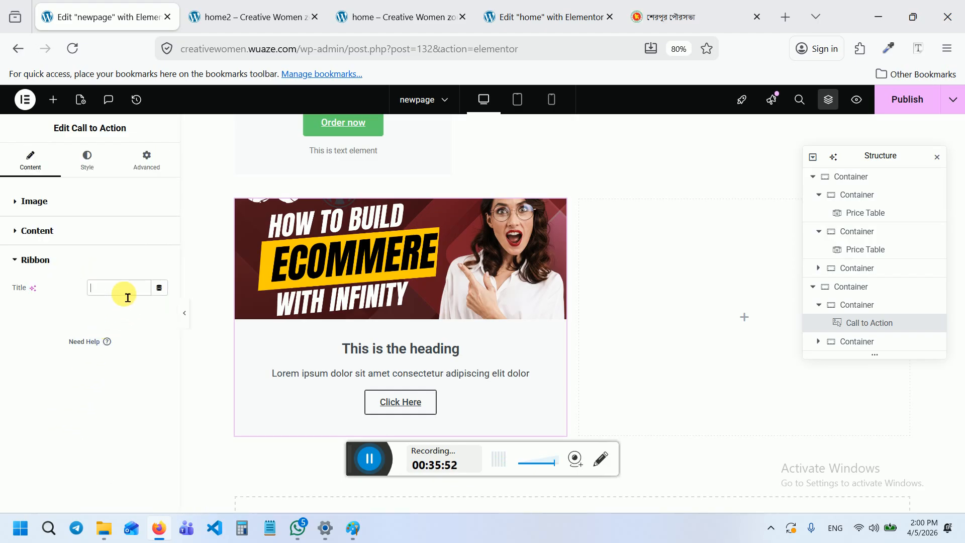
{"action": "type", "text": "Sal"}
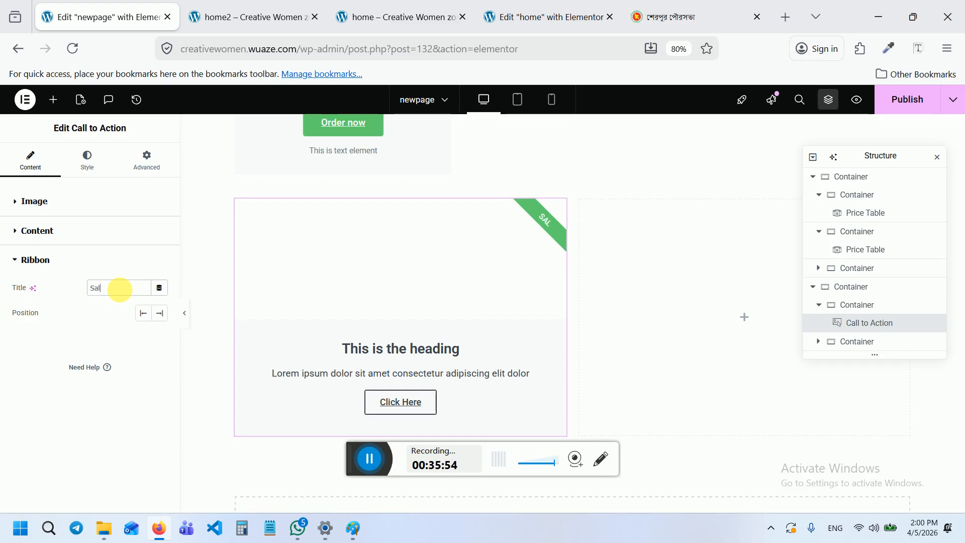
{"action": "type", "text": "e"}
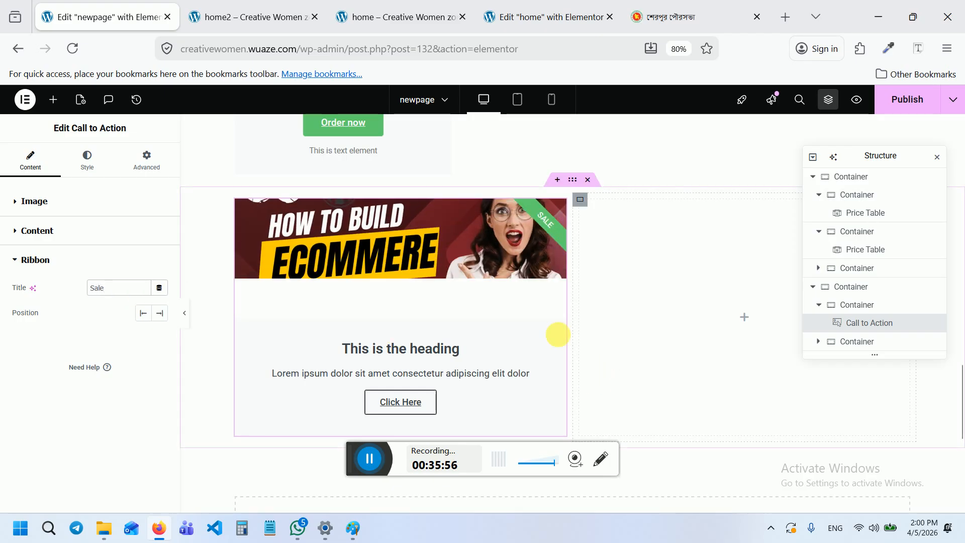
{"action": "left_click_drag", "start_coordinate": [118, 287], "coordinate": [16, 269]}
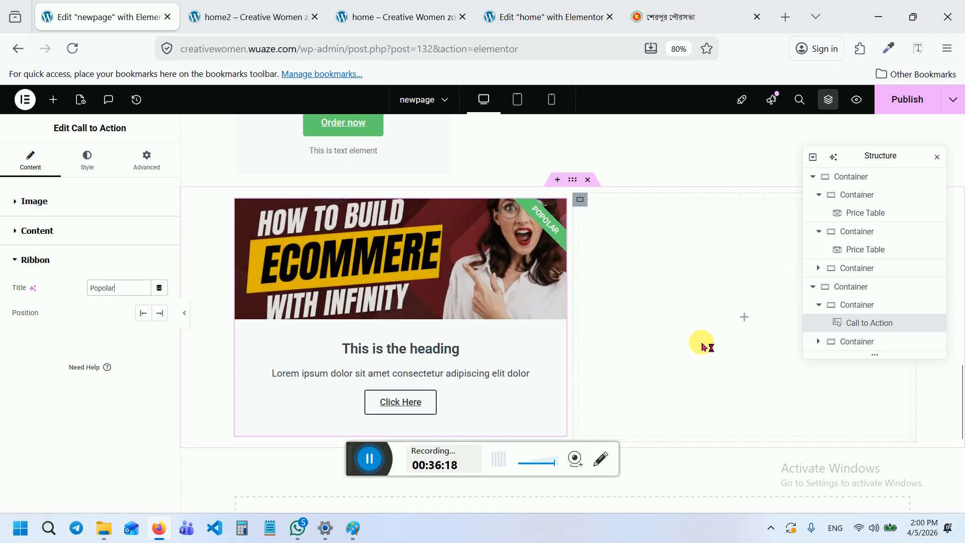
{"action": "left_click", "coordinate": [747, 321]}
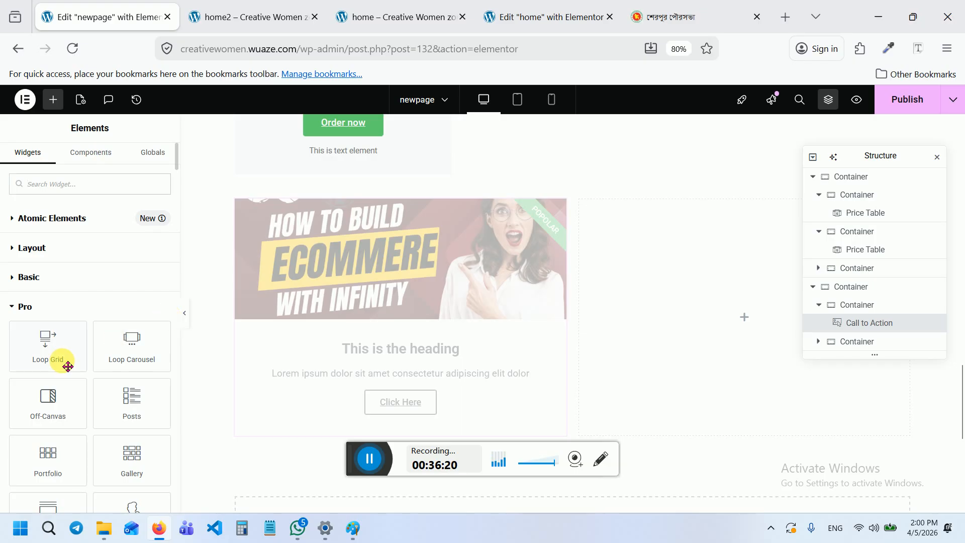
{"action": "scroll", "coordinate": [71, 364], "scroll_direction": "down", "scroll_amount": 5}
{"action": "scroll", "coordinate": [115, 400], "scroll_direction": "down", "scroll_amount": 2}
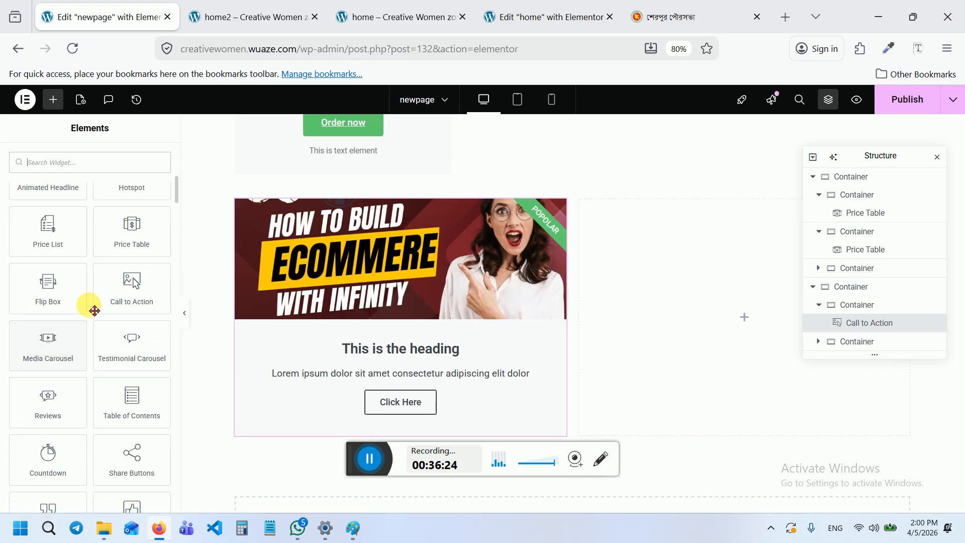
{"action": "scroll", "coordinate": [523, 276], "scroll_direction": "down", "scroll_amount": 6}
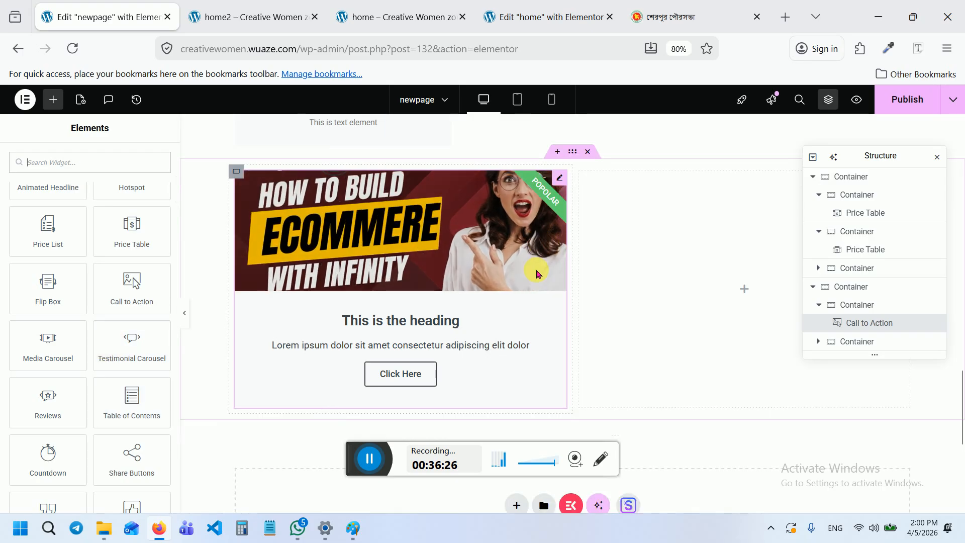
{"action": "scroll", "coordinate": [506, 252], "scroll_direction": "up", "scroll_amount": 12}
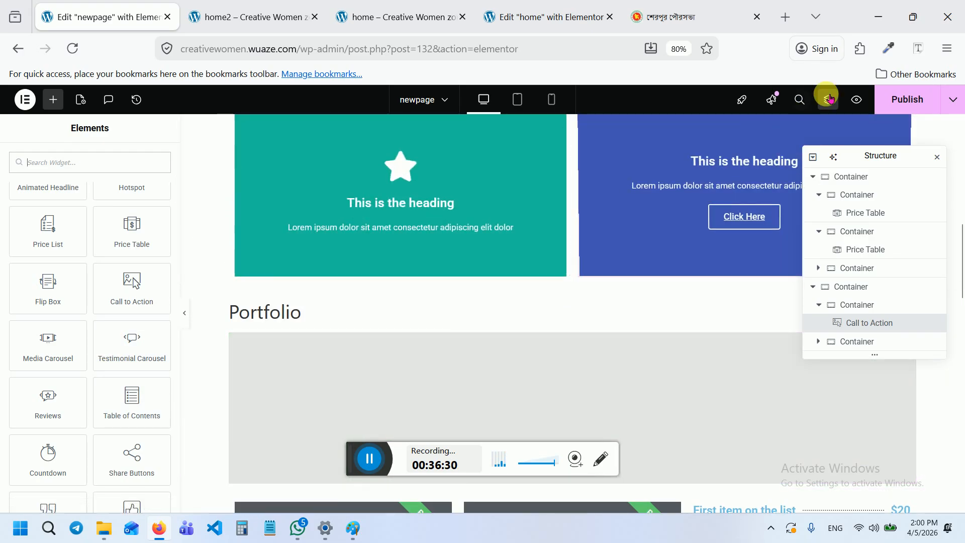
Publish newpage and open the live site's Home page in the home2 browser tab
{"action": "left_click", "coordinate": [894, 99]}
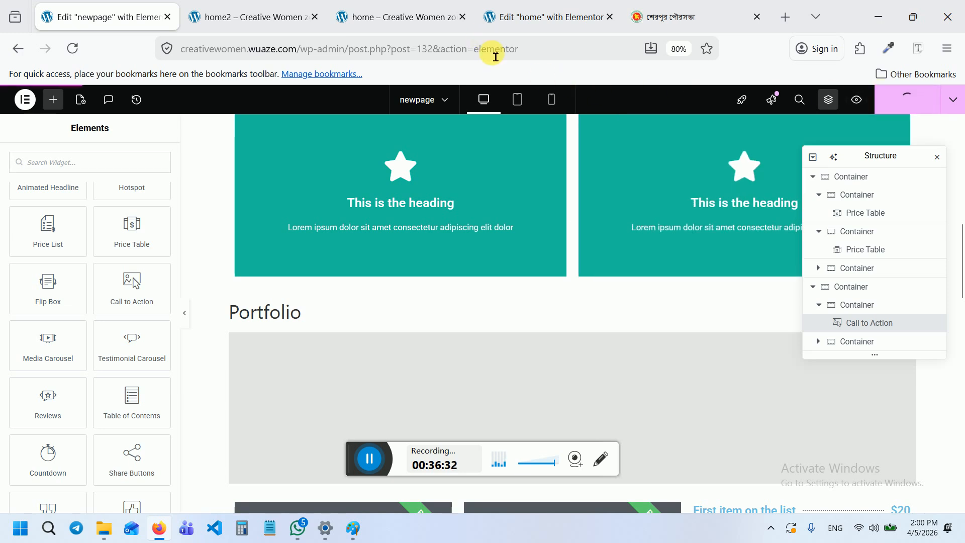
{"action": "left_click", "coordinate": [534, 21]}
{"action": "left_click", "coordinate": [255, 18]}
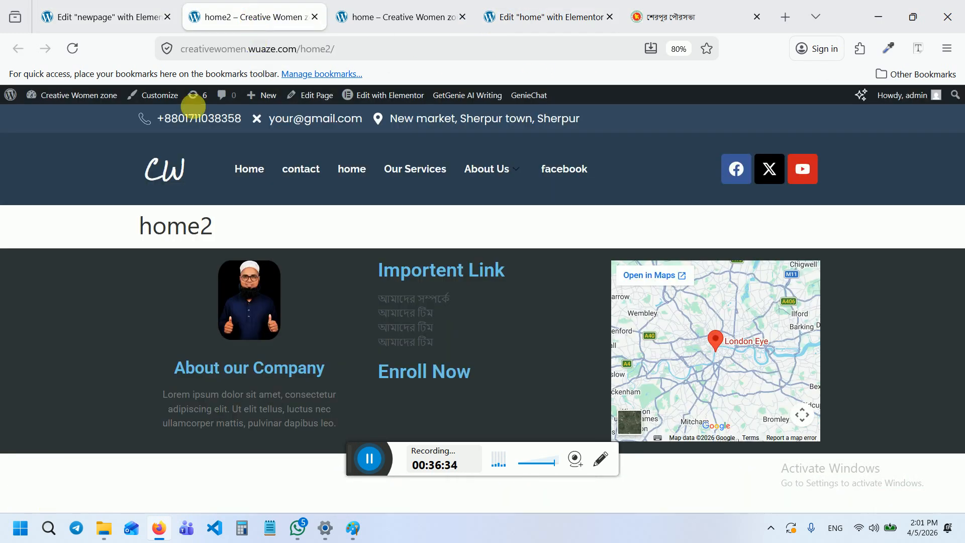
{"action": "left_click", "coordinate": [253, 173]}
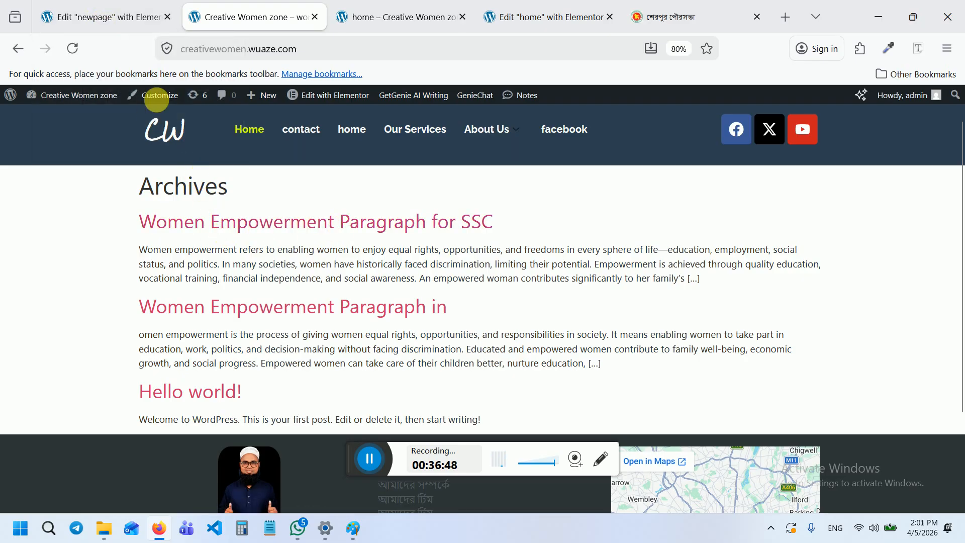
Return to the newpage editor and add a single-column flexbox container below the Call to Action section
{"action": "left_click", "coordinate": [103, 17]}
{"action": "scroll", "coordinate": [354, 298], "scroll_direction": "down", "scroll_amount": 10}
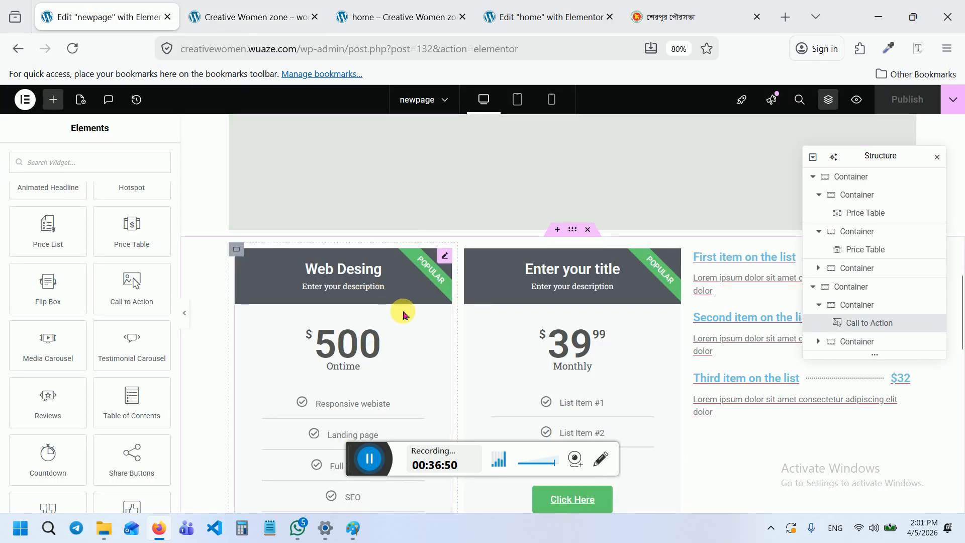
{"action": "scroll", "coordinate": [495, 298], "scroll_direction": "up", "scroll_amount": 3}
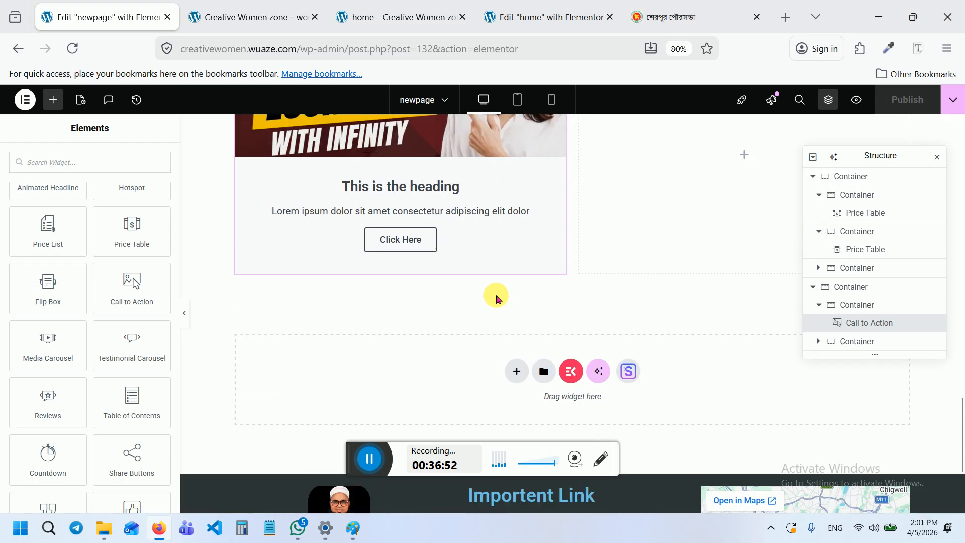
{"action": "scroll", "coordinate": [551, 252], "scroll_direction": "down", "scroll_amount": 5}
{"action": "left_click", "coordinate": [517, 206]}
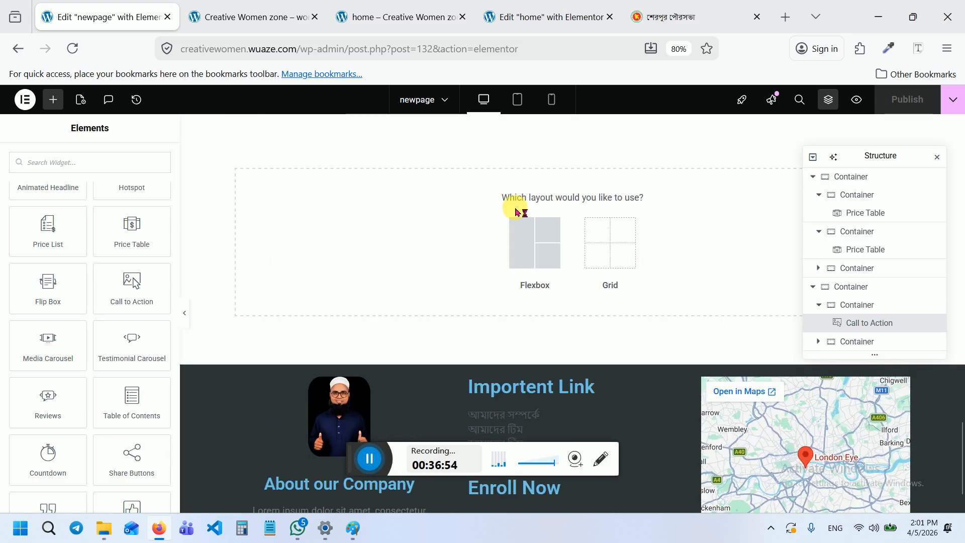
{"action": "left_click", "coordinate": [538, 243]}
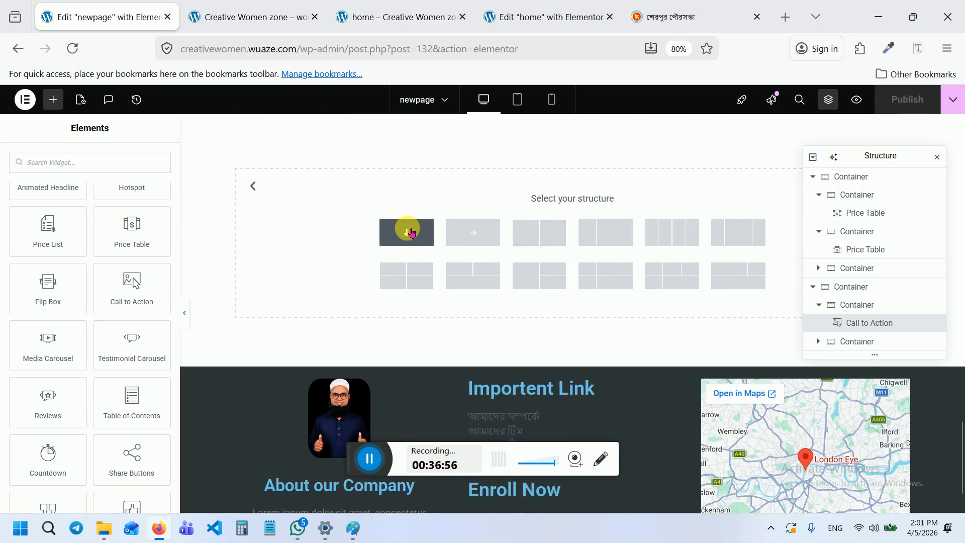
{"action": "left_click", "coordinate": [411, 232]}
{"action": "left_click", "coordinate": [515, 206]}
{"action": "left_click", "coordinate": [540, 250]}
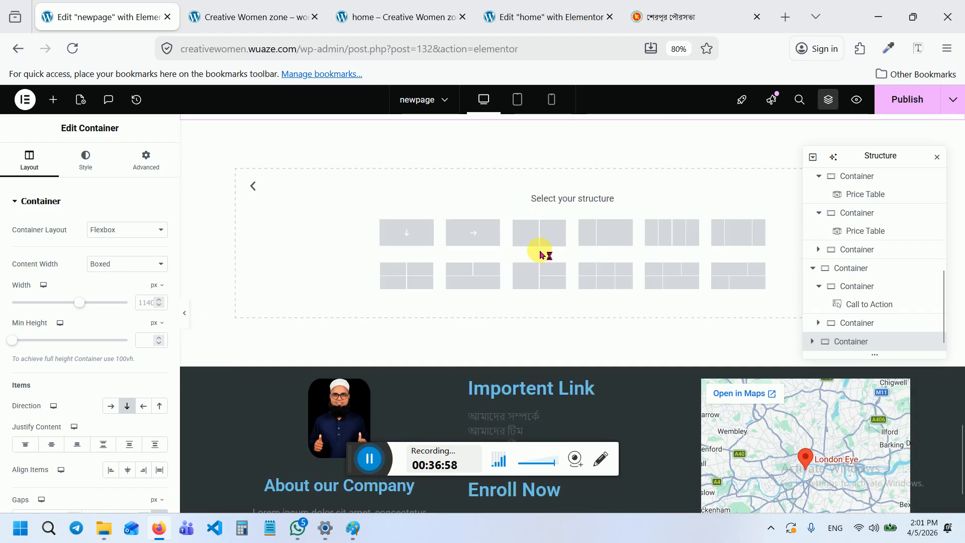
{"action": "left_click", "coordinate": [430, 246]}
Place a Heading widget in the new single-column container and set its title to "Our Blog"
{"action": "scroll", "coordinate": [563, 236], "scroll_direction": "up", "scroll_amount": 2}
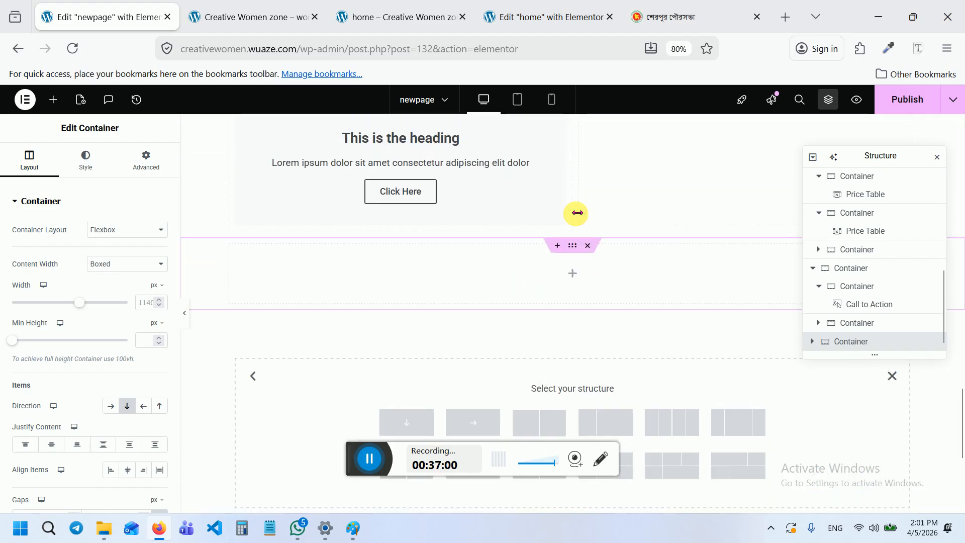
{"action": "left_click", "coordinate": [573, 273]}
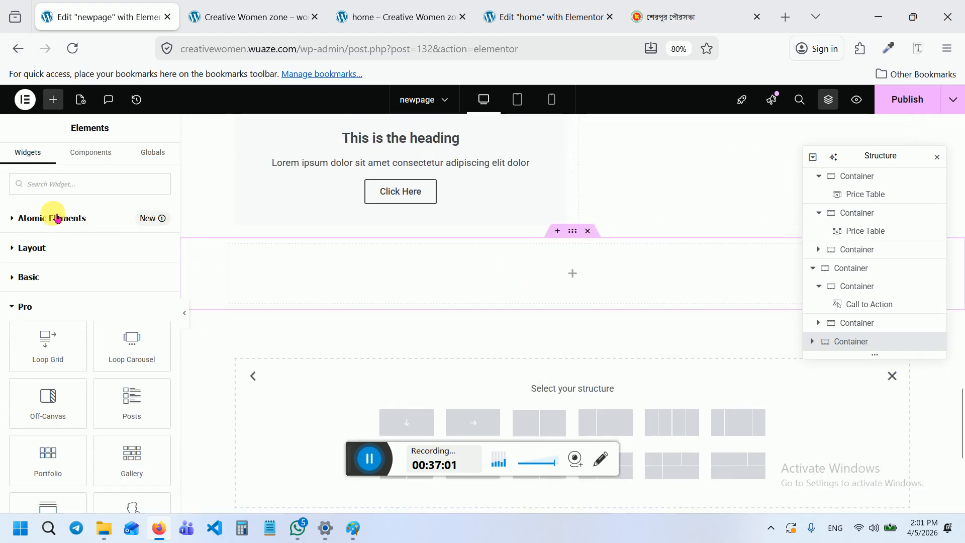
{"action": "left_click", "coordinate": [107, 186]}
{"action": "type", "text": "hed"}
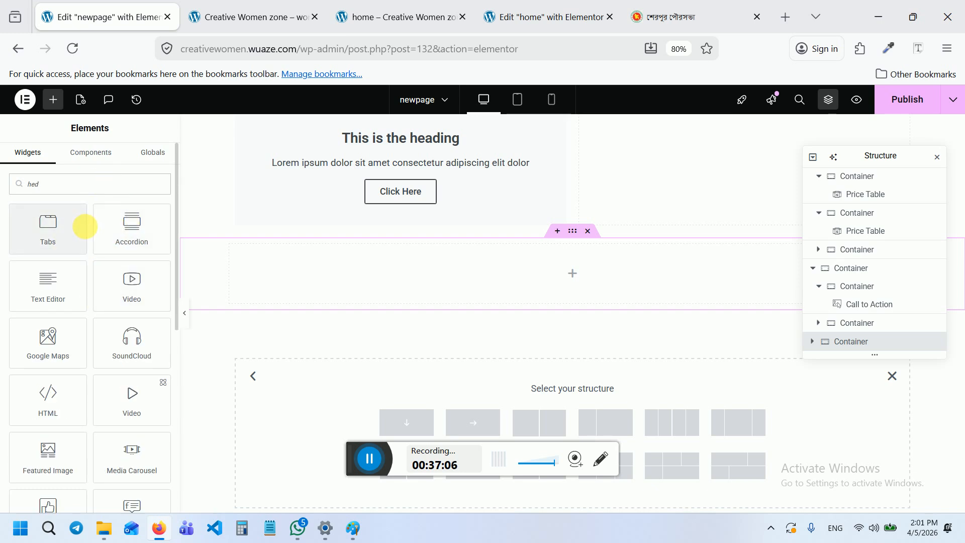
{"action": "key", "text": "BackSpace"}
{"action": "type", "text": "a"}
{"action": "left_click_drag", "start_coordinate": [43, 227], "coordinate": [470, 291]}
{"action": "left_click_drag", "start_coordinate": [132, 255], "coordinate": [8, 234]}
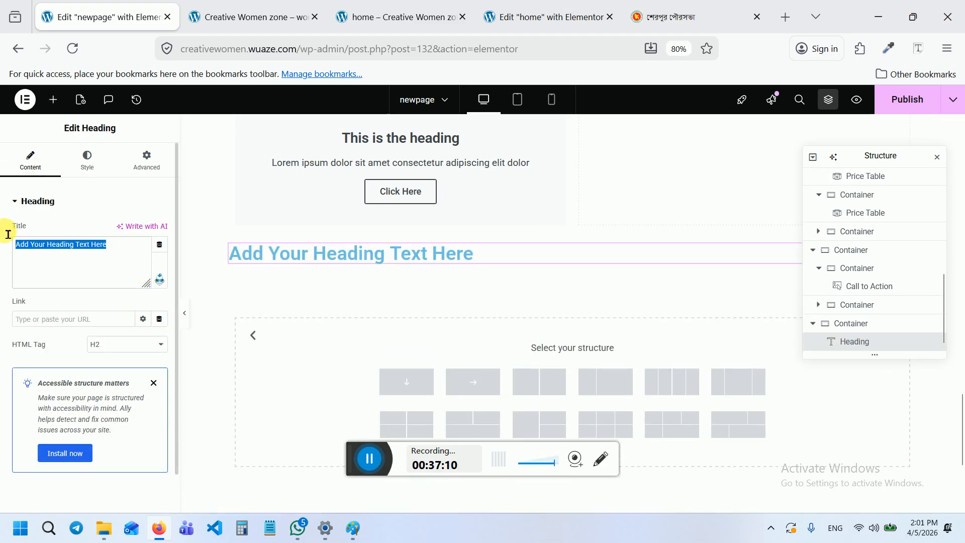
{"action": "type", "text": "Or"}
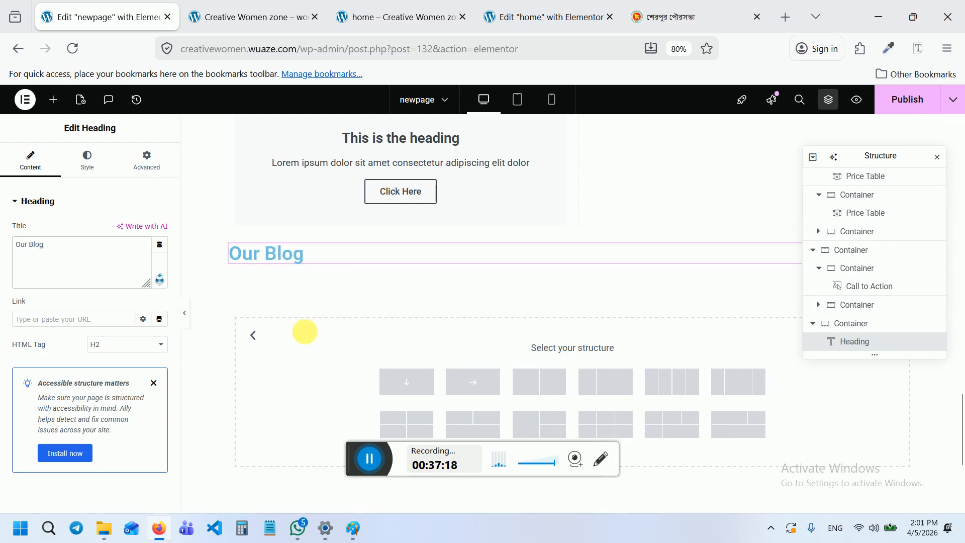
Place a Posts widget directly below the "Our Blog" heading
{"action": "scroll", "coordinate": [307, 336], "scroll_direction": "down", "scroll_amount": 2}
{"action": "scroll", "coordinate": [310, 329], "scroll_direction": "up", "scroll_amount": 1}
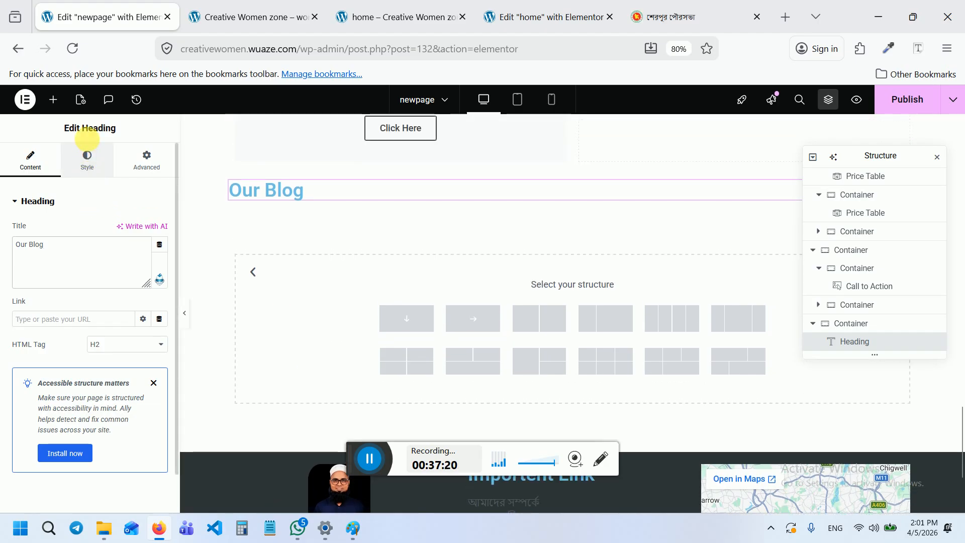
{"action": "left_click", "coordinate": [54, 100]}
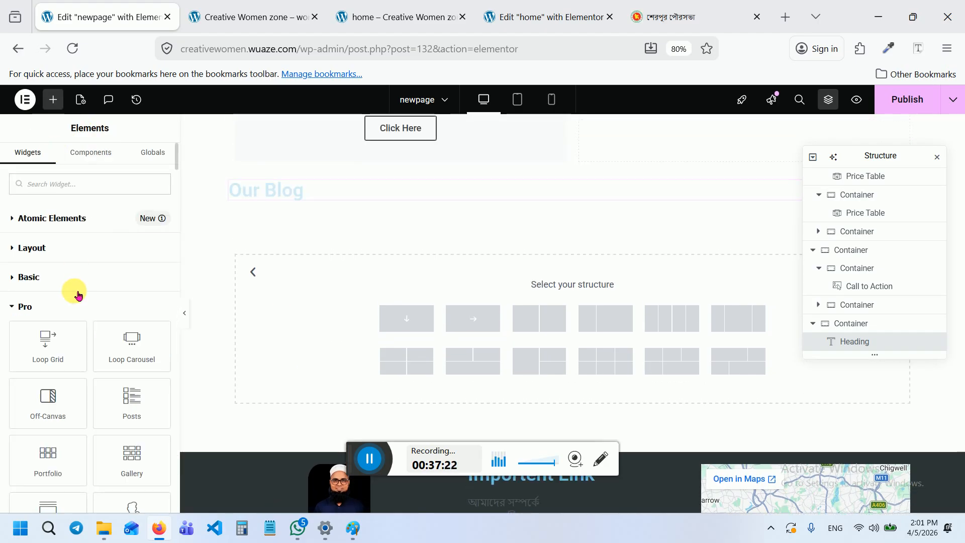
{"action": "scroll", "coordinate": [77, 292], "scroll_direction": "down", "scroll_amount": 3}
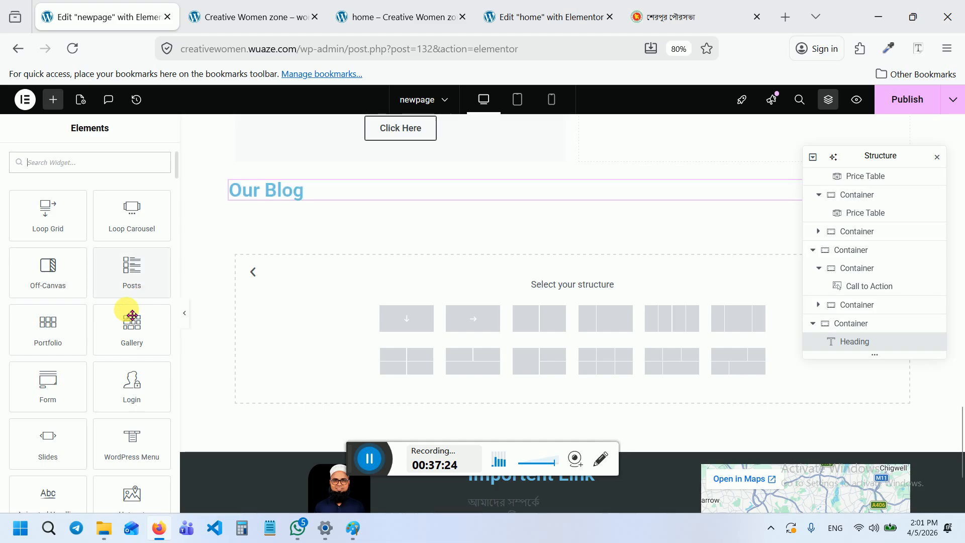
{"action": "left_click_drag", "start_coordinate": [136, 285], "coordinate": [280, 201]}
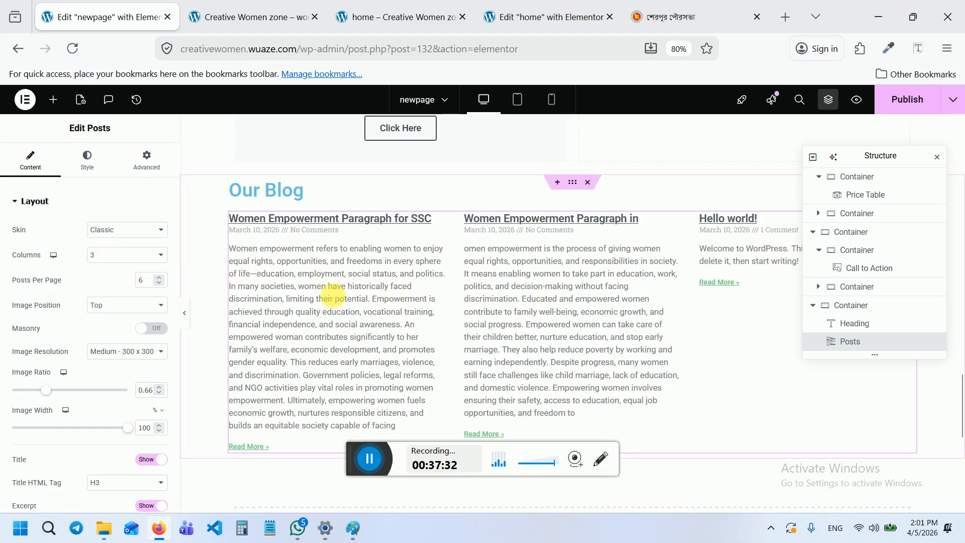
Change the Posts widget's skin to Cards
{"action": "scroll", "coordinate": [376, 347], "scroll_direction": "up", "scroll_amount": 1}
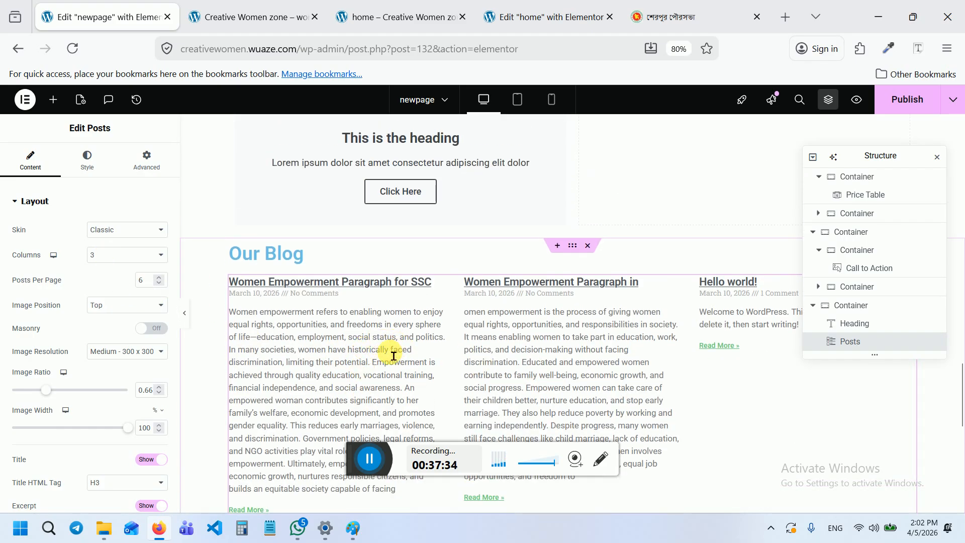
{"action": "left_click", "coordinate": [110, 228]}
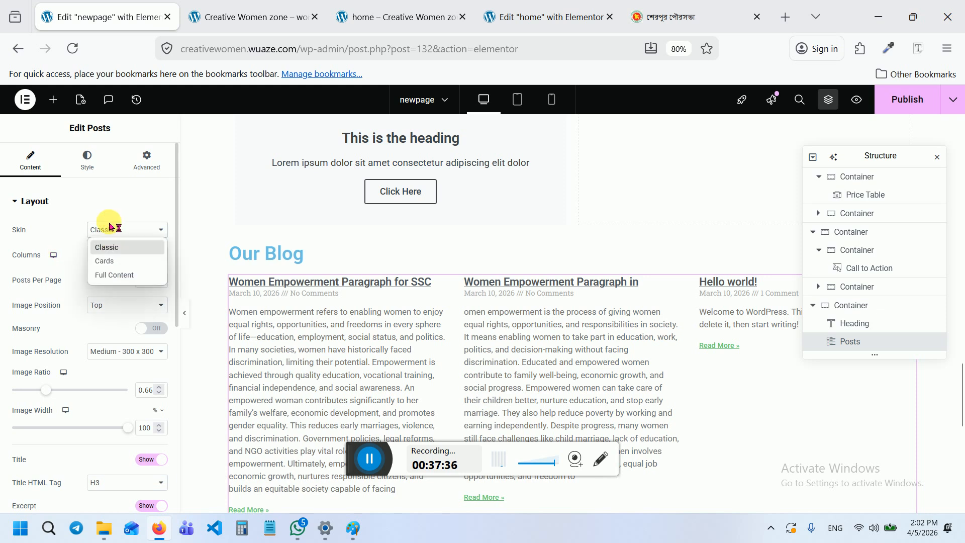
{"action": "left_click", "coordinate": [120, 260]}
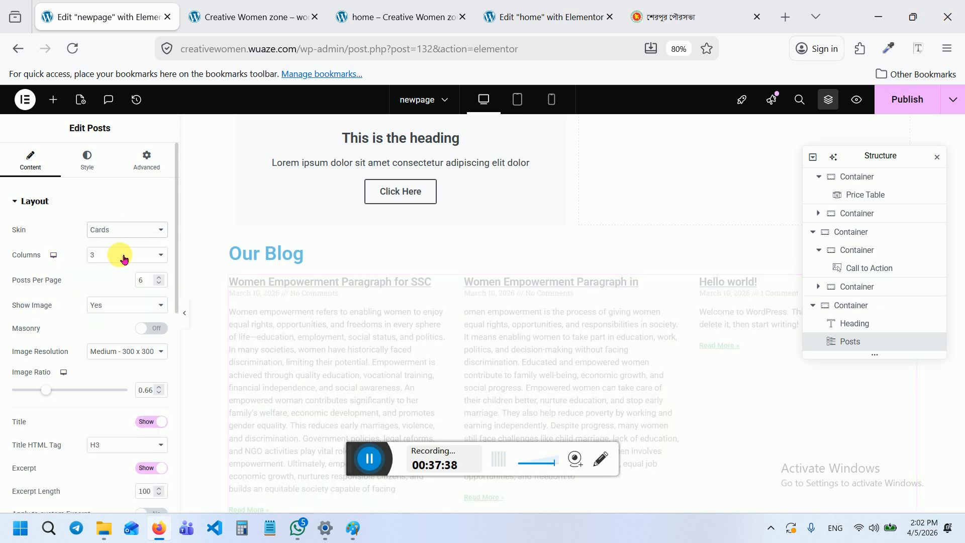
{"action": "scroll", "coordinate": [366, 314], "scroll_direction": "down", "scroll_amount": 1}
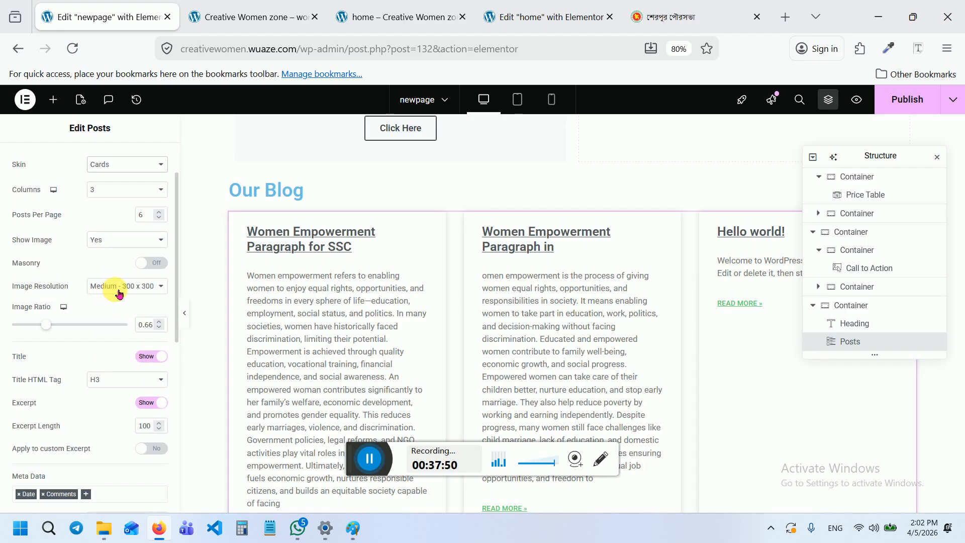
{"action": "scroll", "coordinate": [141, 312], "scroll_direction": "down", "scroll_amount": 4}
{"action": "scroll", "coordinate": [129, 304], "scroll_direction": "down", "scroll_amount": 5}
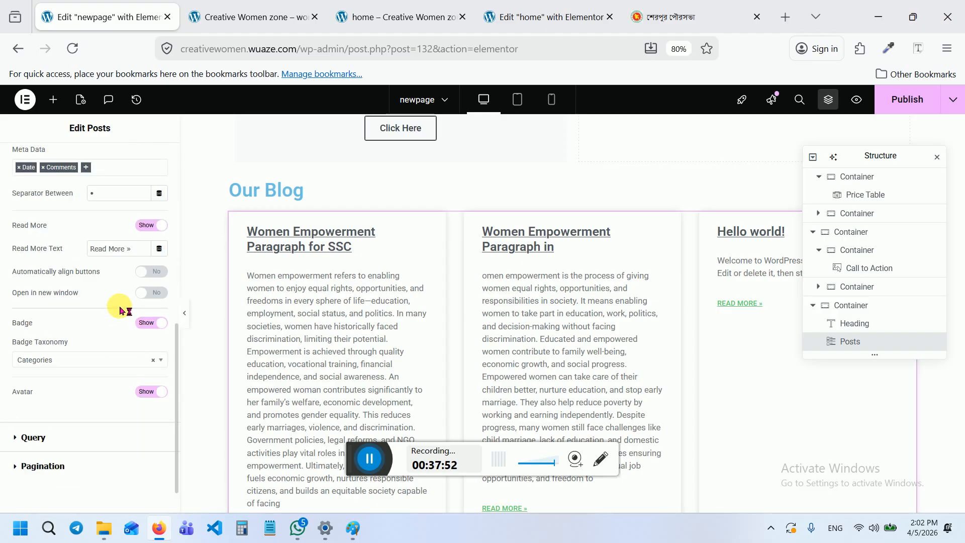
{"action": "scroll", "coordinate": [550, 248], "scroll_direction": "down", "scroll_amount": 5}
{"action": "scroll", "coordinate": [429, 280], "scroll_direction": "up", "scroll_amount": 5}
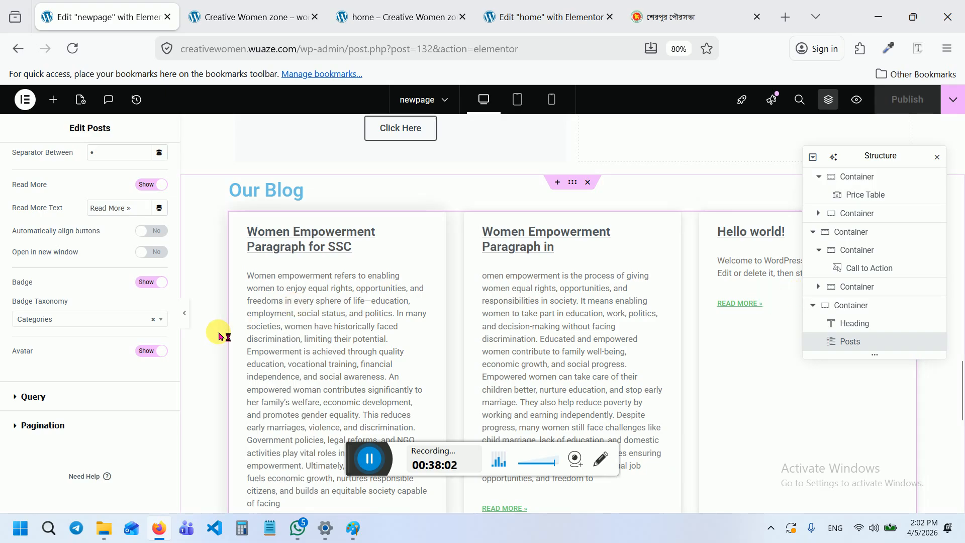
Add a single-column container below the "Our Blog" posts and bring up the widget list for it
{"action": "scroll", "coordinate": [457, 289], "scroll_direction": "down", "scroll_amount": 8}
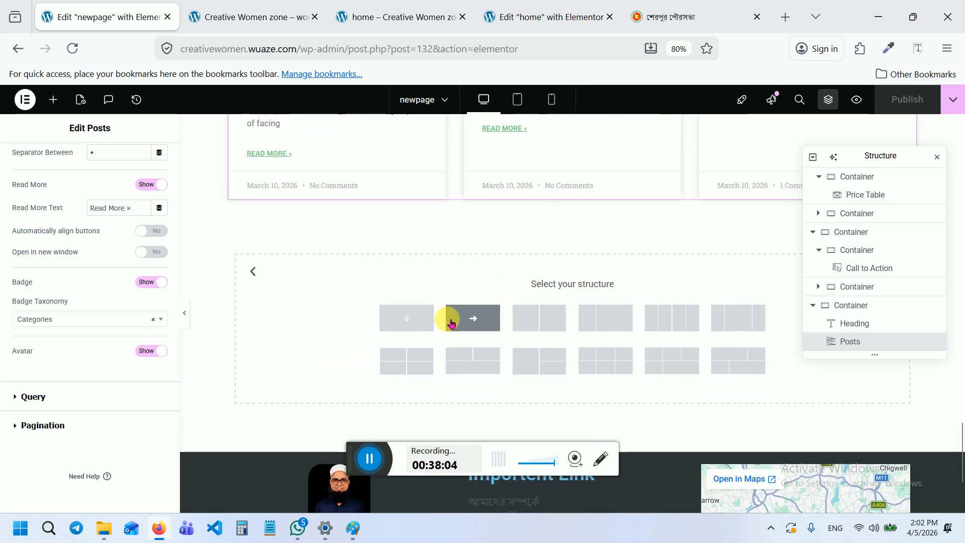
{"action": "left_click", "coordinate": [407, 309]}
{"action": "left_click", "coordinate": [576, 241]}
{"action": "scroll", "coordinate": [80, 310], "scroll_direction": "down", "scroll_amount": 8}
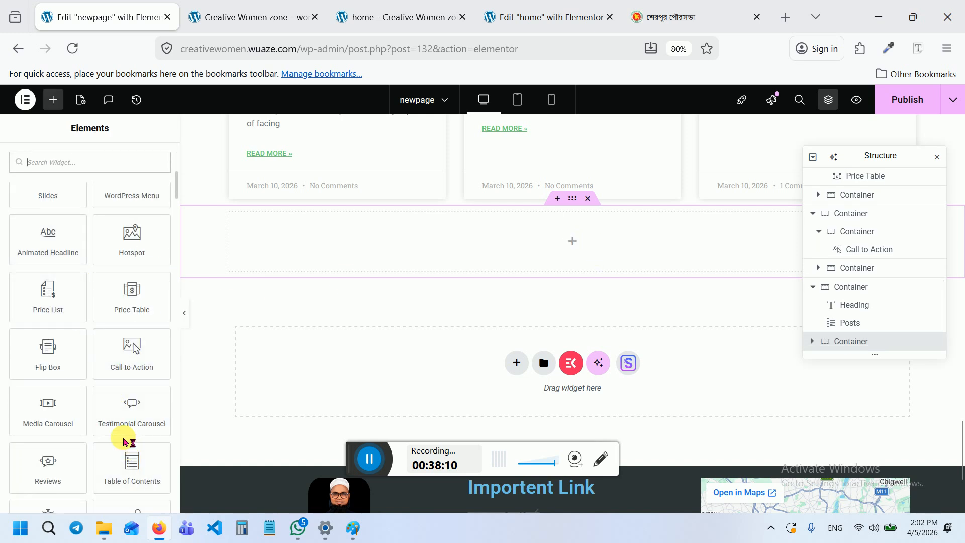
{"action": "scroll", "coordinate": [120, 445], "scroll_direction": "down", "scroll_amount": 1}
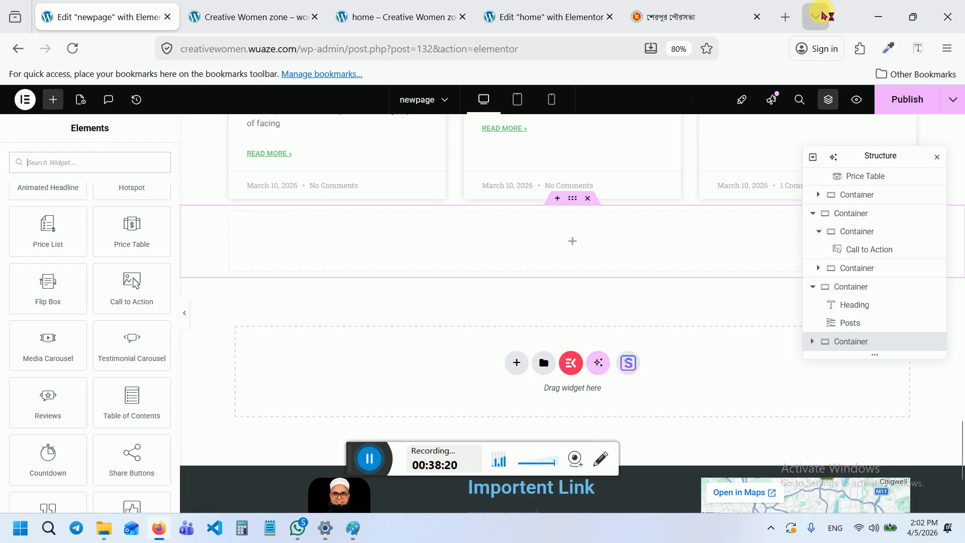
Open the stpusa.org website in a new browser tab
{"action": "left_click", "coordinate": [784, 17]}
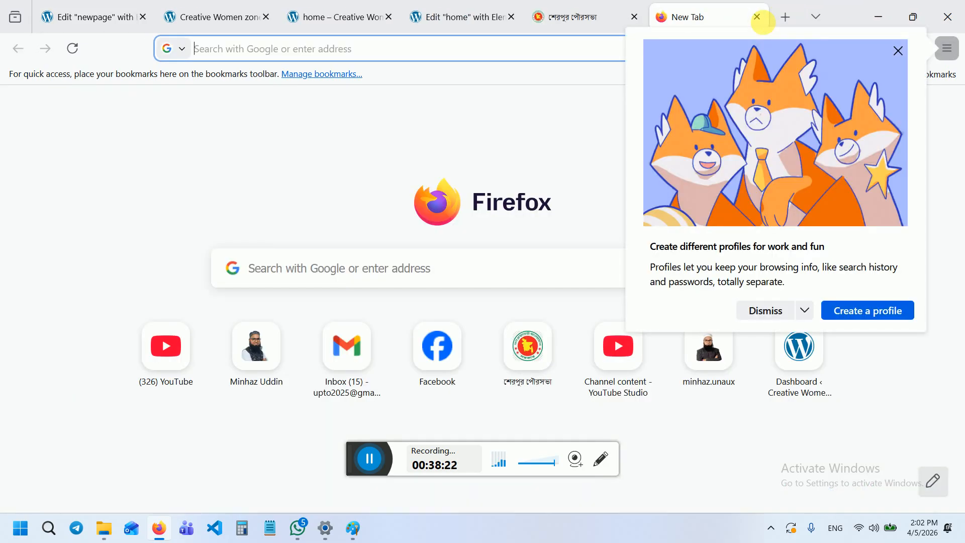
{"action": "type", "text": "stp"}
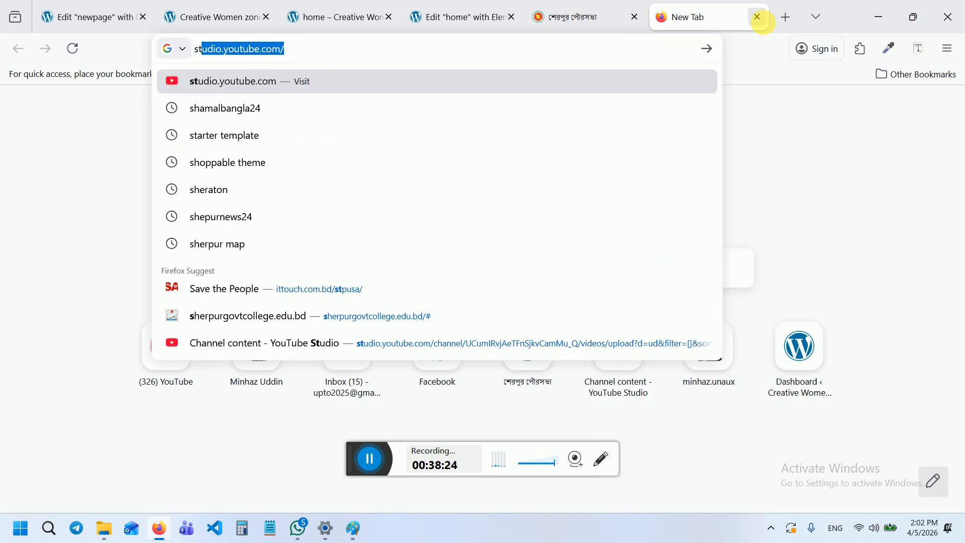
{"action": "type", "text": "usa."}
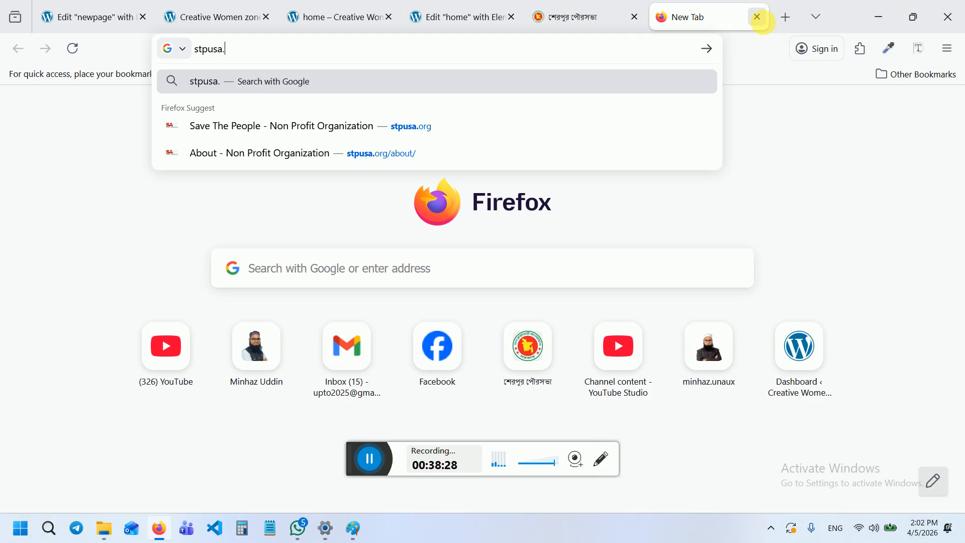
{"action": "left_click", "coordinate": [397, 127]}
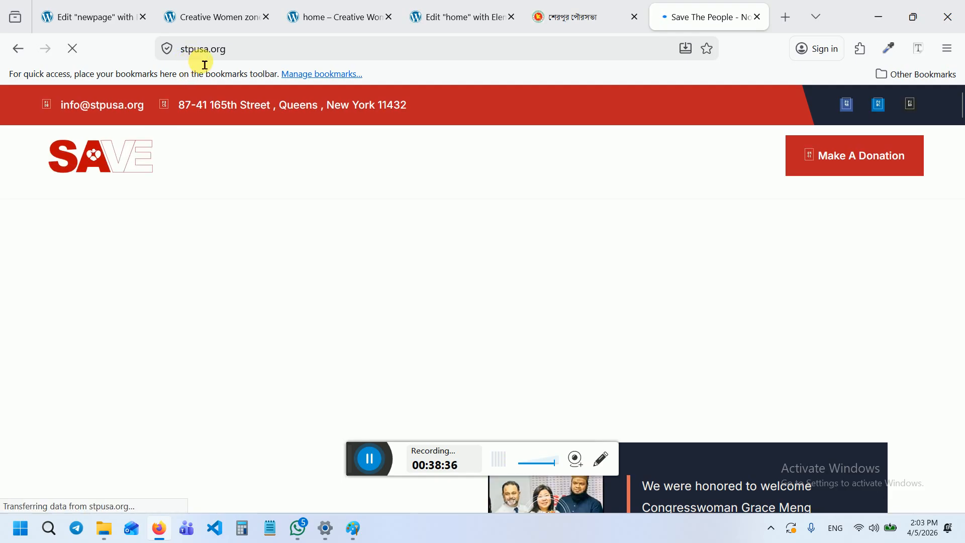
Look through the Save The People homepage down to the "Our Partner" section and advance its logo carousel
{"action": "scroll", "coordinate": [151, 211], "scroll_direction": "down", "scroll_amount": 5}
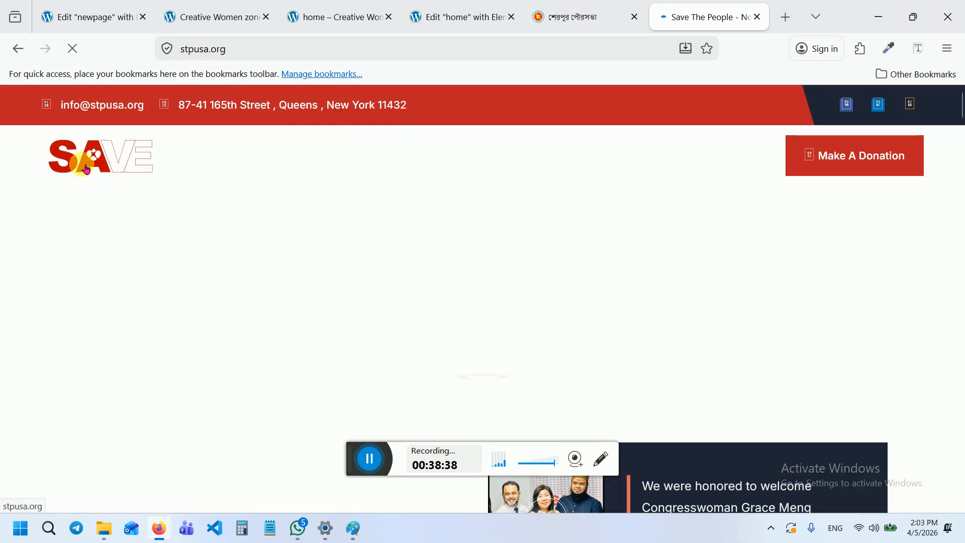
{"action": "scroll", "coordinate": [83, 166], "scroll_direction": "down", "scroll_amount": 10}
{"action": "scroll", "coordinate": [86, 171], "scroll_direction": "down", "scroll_amount": 10}
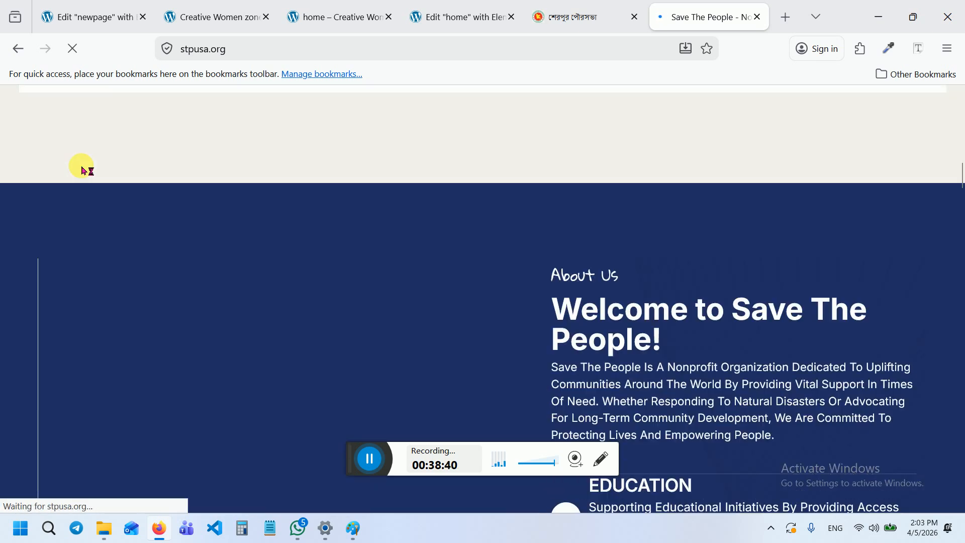
{"action": "scroll", "coordinate": [85, 170], "scroll_direction": "down", "scroll_amount": 10}
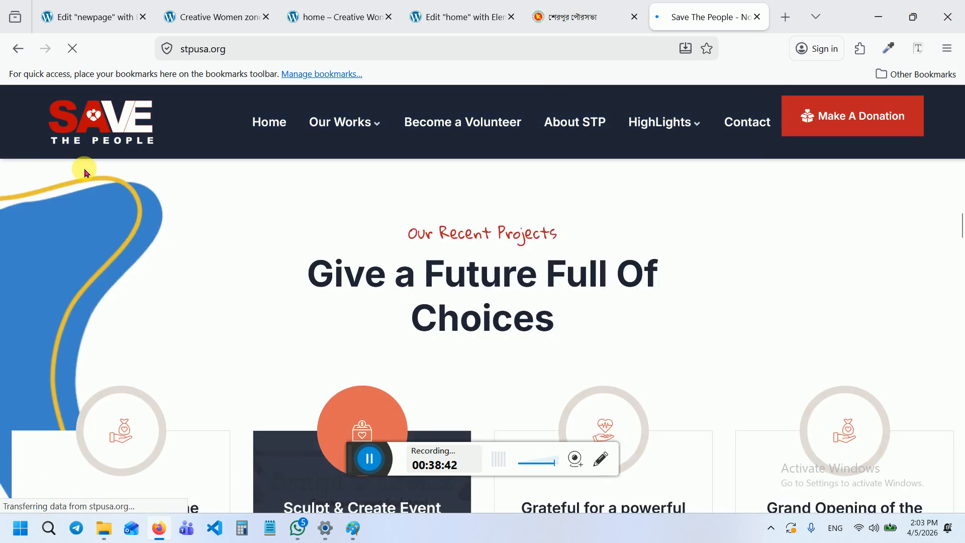
{"action": "scroll", "coordinate": [85, 173], "scroll_direction": "down", "scroll_amount": 10}
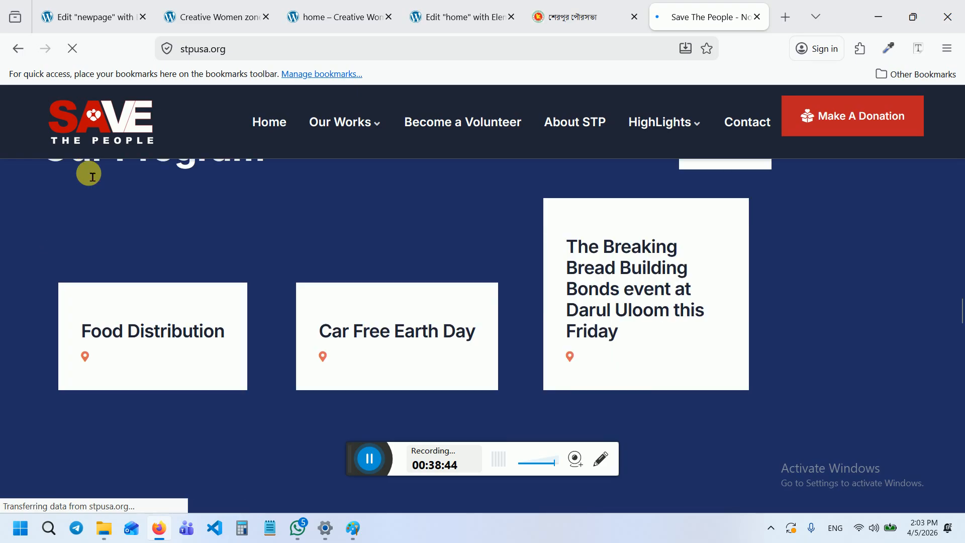
{"action": "scroll", "coordinate": [85, 173], "scroll_direction": "down", "scroll_amount": 10}
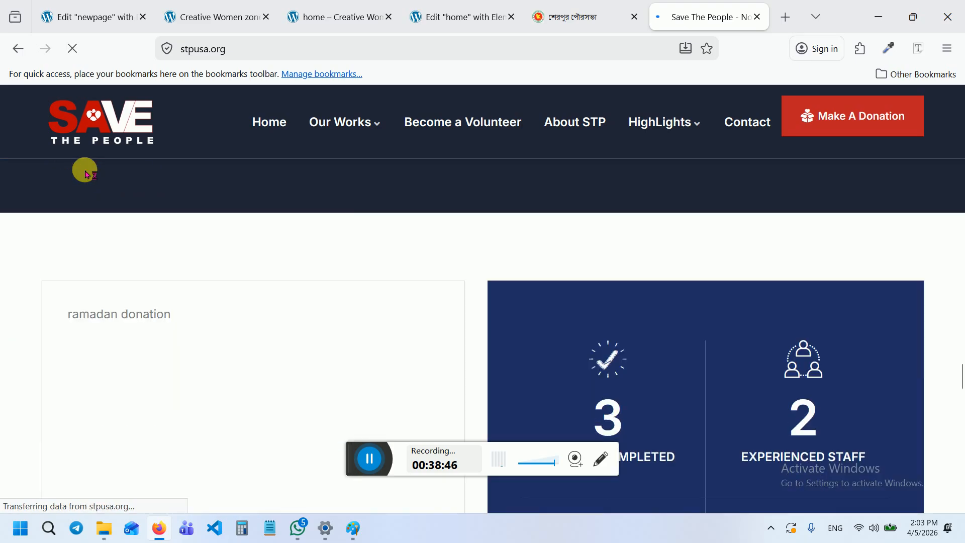
{"action": "scroll", "coordinate": [84, 170], "scroll_direction": "down", "scroll_amount": 10}
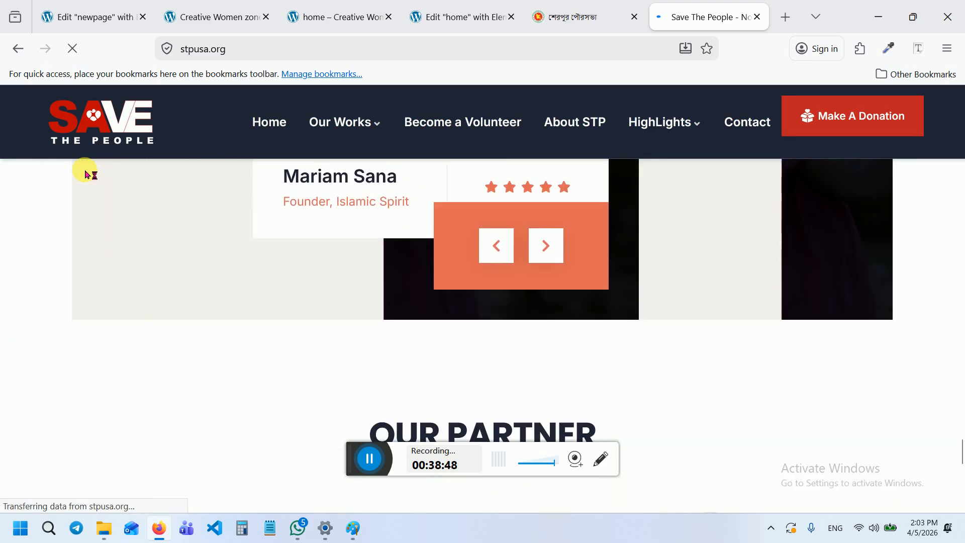
{"action": "scroll", "coordinate": [154, 212], "scroll_direction": "up", "scroll_amount": 1}
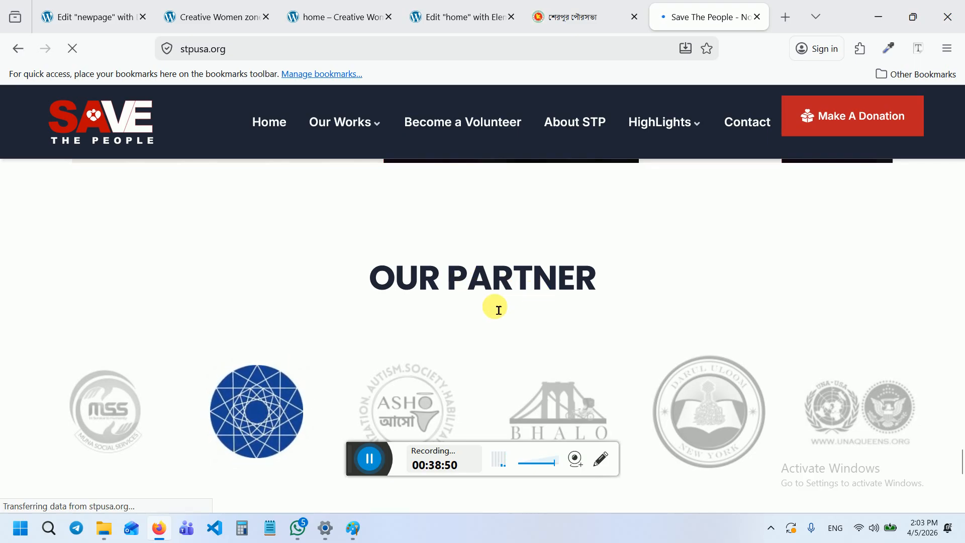
{"action": "scroll", "coordinate": [642, 296], "scroll_direction": "down", "scroll_amount": 2}
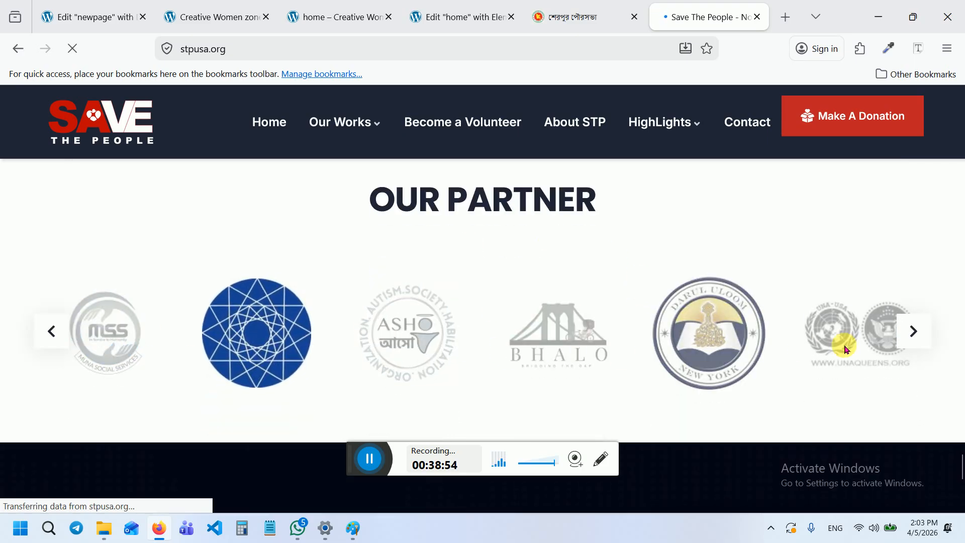
{"action": "left_click", "coordinate": [913, 333]}
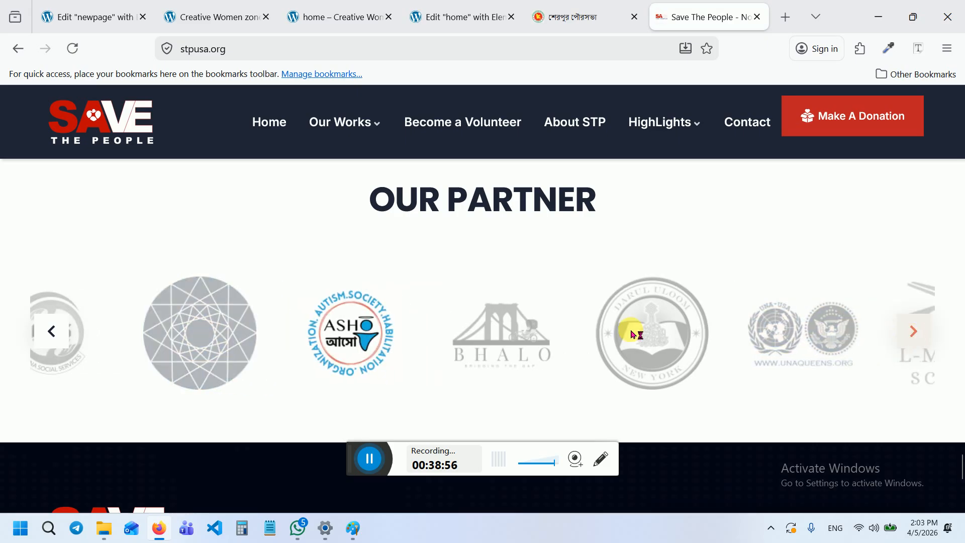
Return to the newpage editor, go back to the Call to Action section and close the Structure panel
{"action": "left_click", "coordinate": [93, 17]}
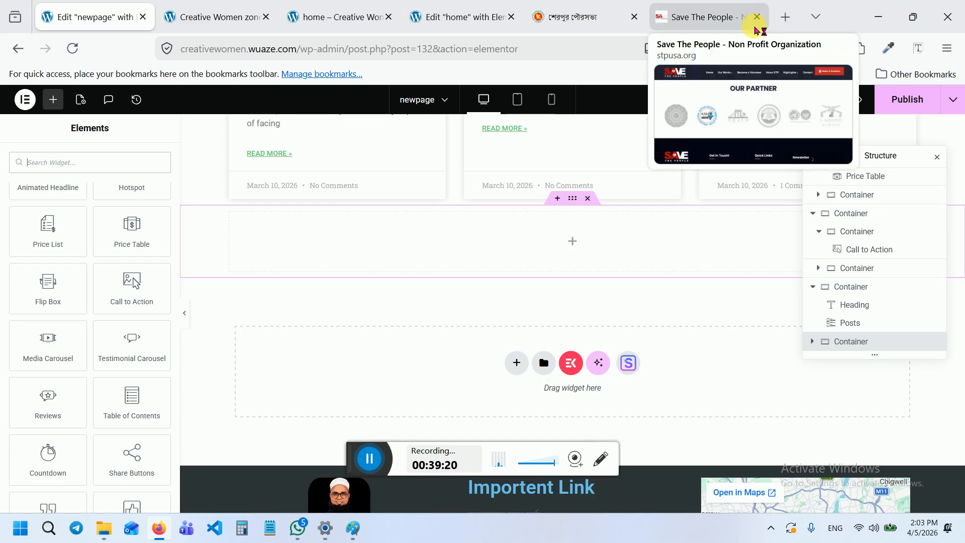
{"action": "scroll", "coordinate": [75, 306], "scroll_direction": "down", "scroll_amount": 3}
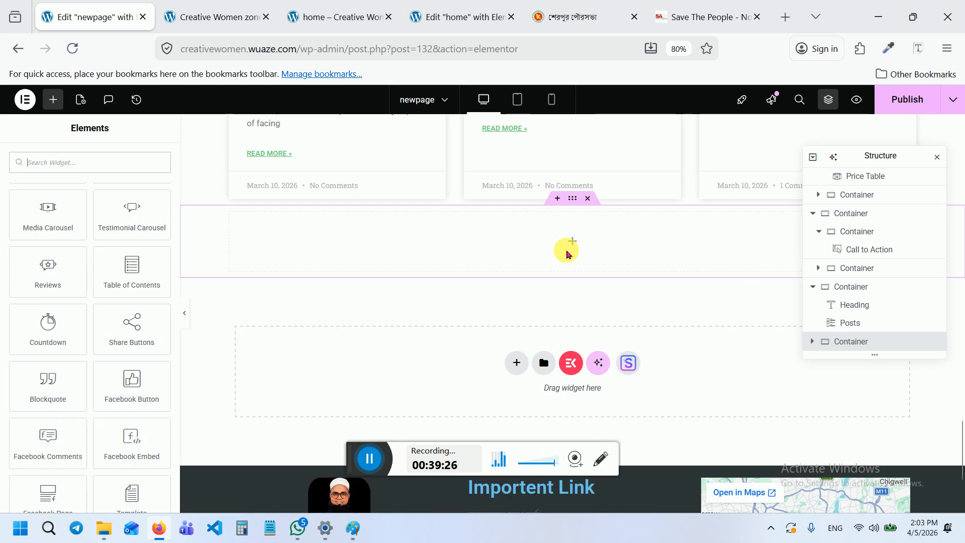
{"action": "scroll", "coordinate": [641, 254], "scroll_direction": "up", "scroll_amount": 6}
{"action": "scroll", "coordinate": [636, 294], "scroll_direction": "up", "scroll_amount": 10}
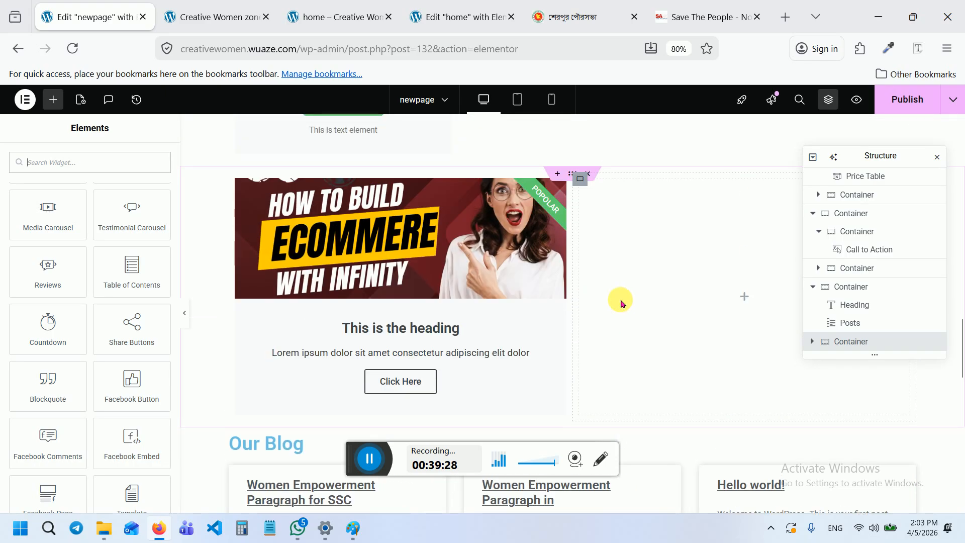
{"action": "left_click", "coordinate": [938, 157]}
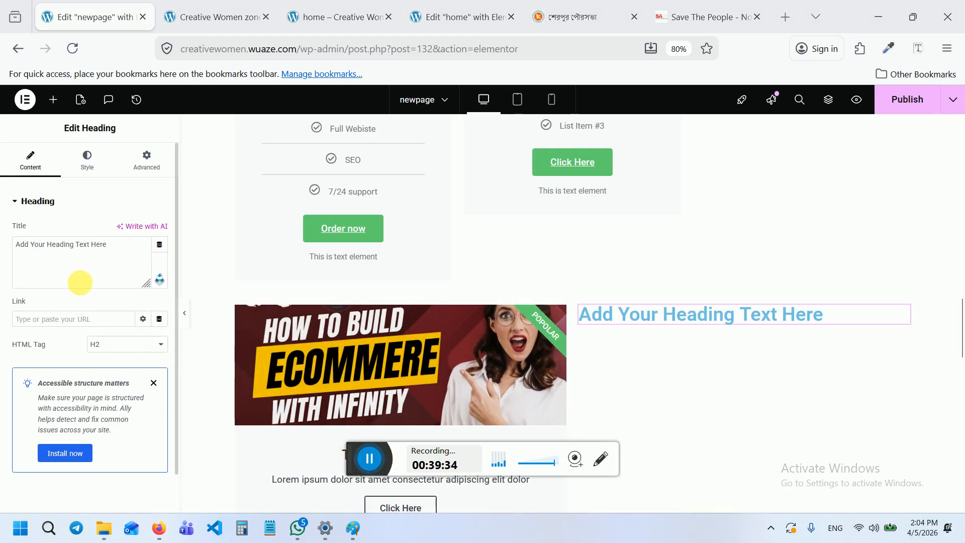
Place a Heading widget in the empty container beside the Call to Action and set its title to "আমার বিবাহের তারিখ"
{"action": "left_click_drag", "start_coordinate": [129, 256], "coordinate": [8, 223]}
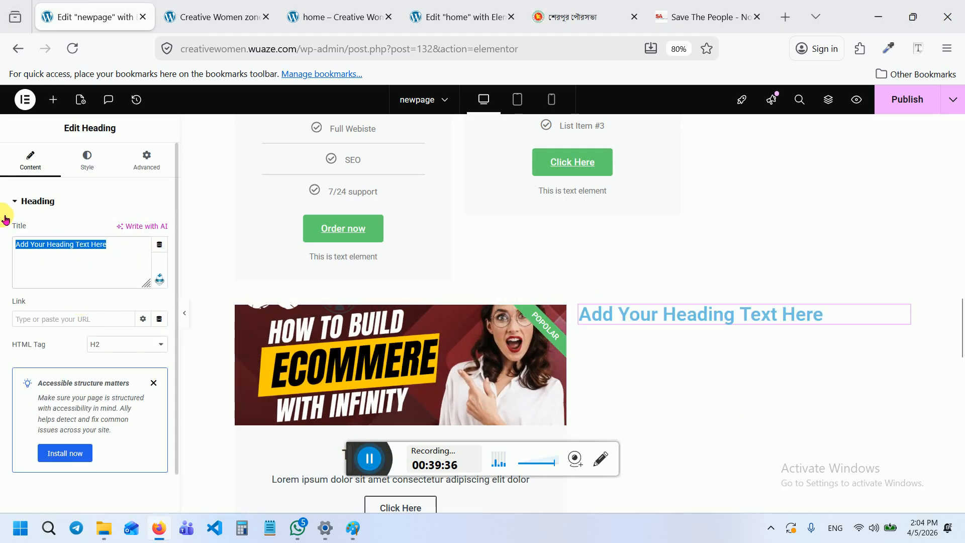
{"action": "type", "text": "েআমা"}
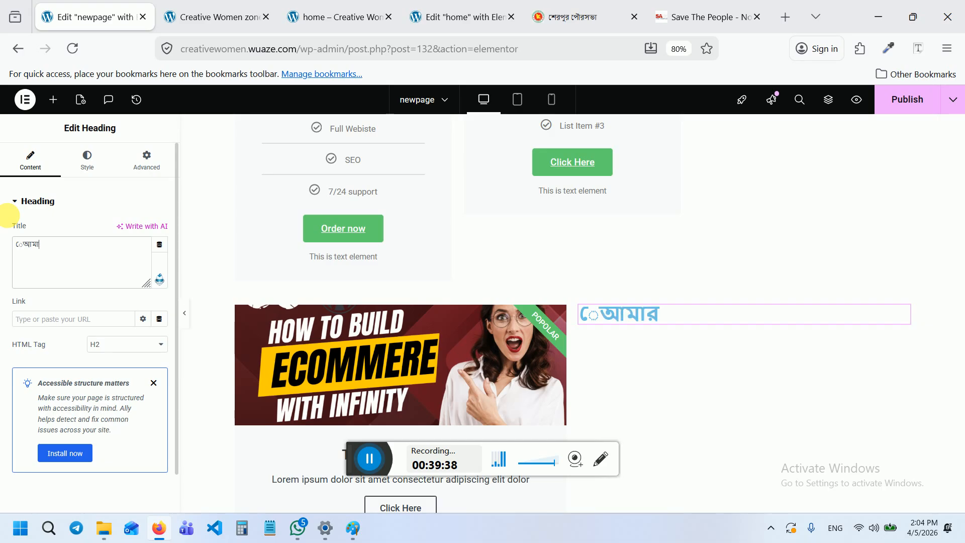
{"action": "key", "text": "BackSpace"}
{"action": "key", "text": "BackSpace"}
{"action": "key", "text": "BackSpace"}
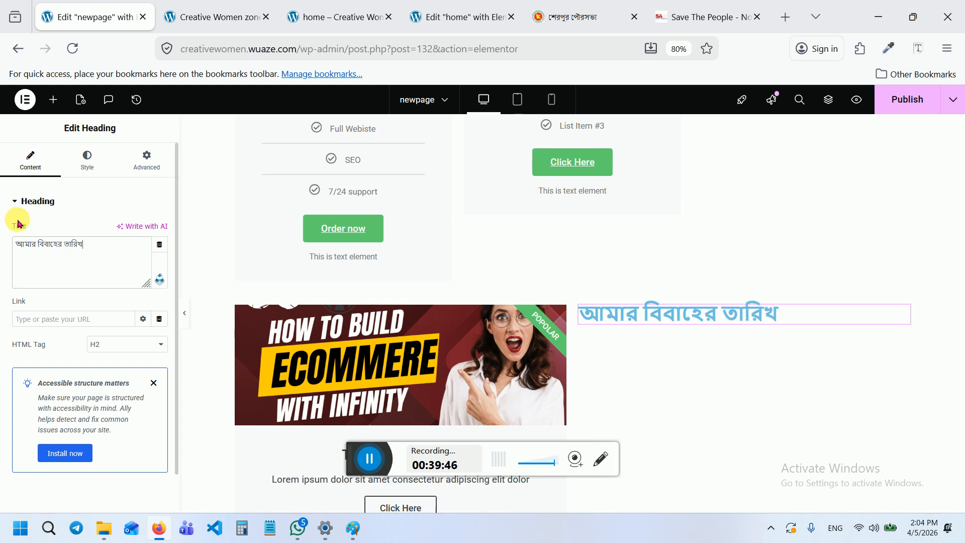
Find the Countdown widget and place it directly below the "আমার বিবাহের তারিখ" heading
{"action": "scroll", "coordinate": [679, 334], "scroll_direction": "down", "scroll_amount": 3}
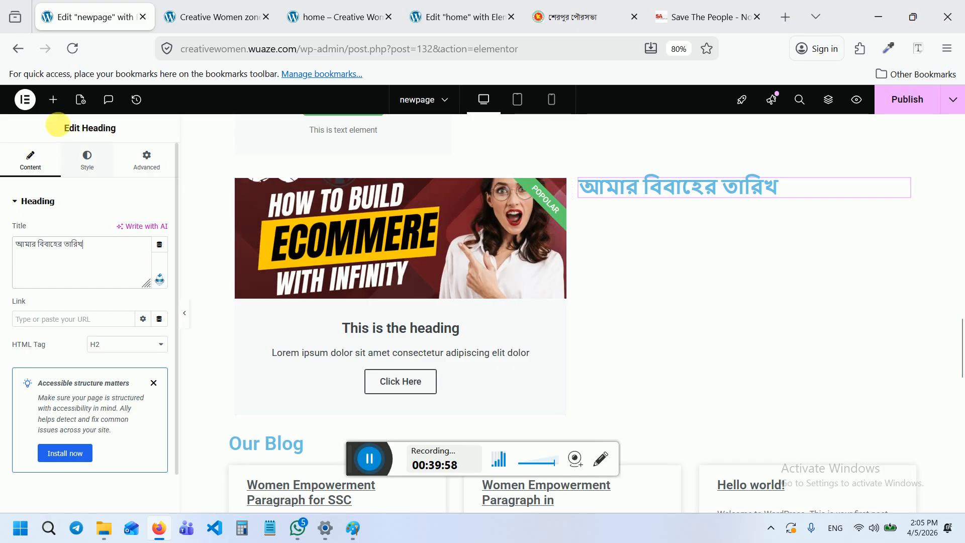
{"action": "left_click", "coordinate": [54, 100]}
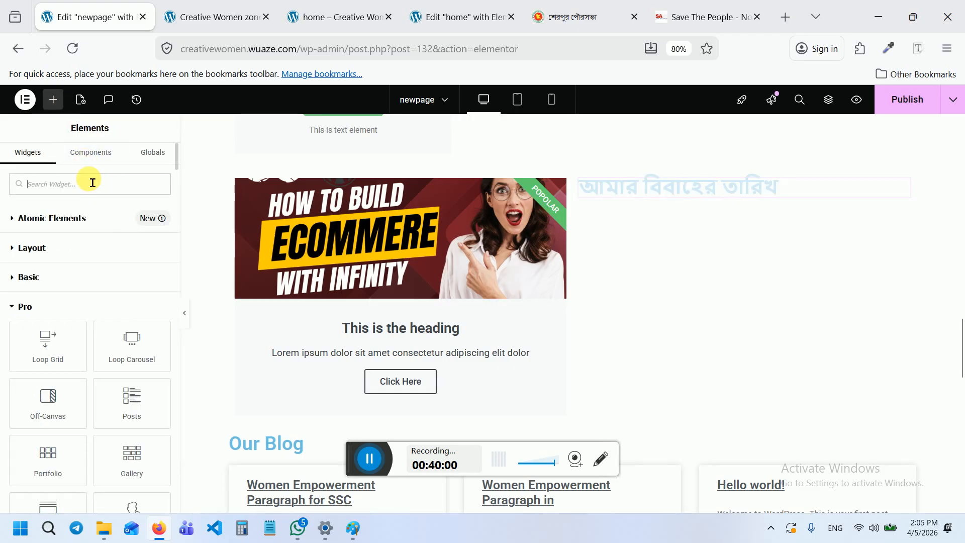
{"action": "type", "text": "coun"}
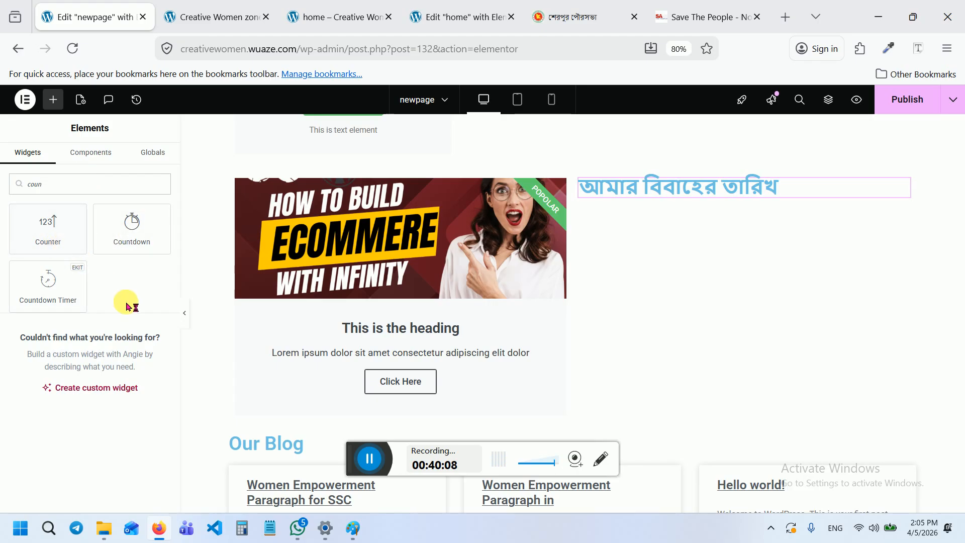
{"action": "left_click_drag", "start_coordinate": [141, 242], "coordinate": [386, 239]}
{"action": "mouse_move", "coordinate": [646, 211]}
{"action": "left_mouse_down"}
{"action": "mouse_move", "coordinate": [647, 225]}
{"action": "mouse_move", "coordinate": [647, 195]}
{"action": "left_mouse_up"}
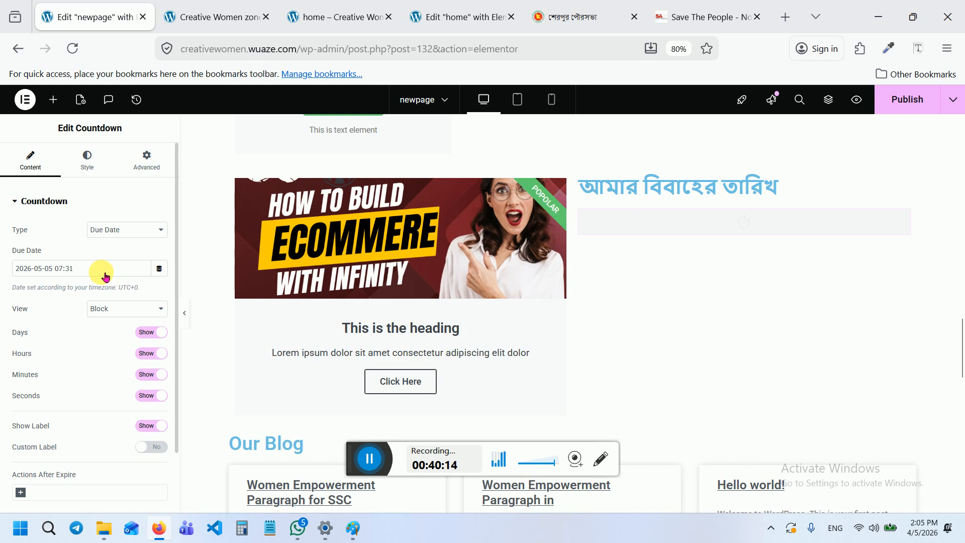
Set the Countdown widget's due date to June 30, 2026
{"action": "left_click", "coordinate": [57, 272]}
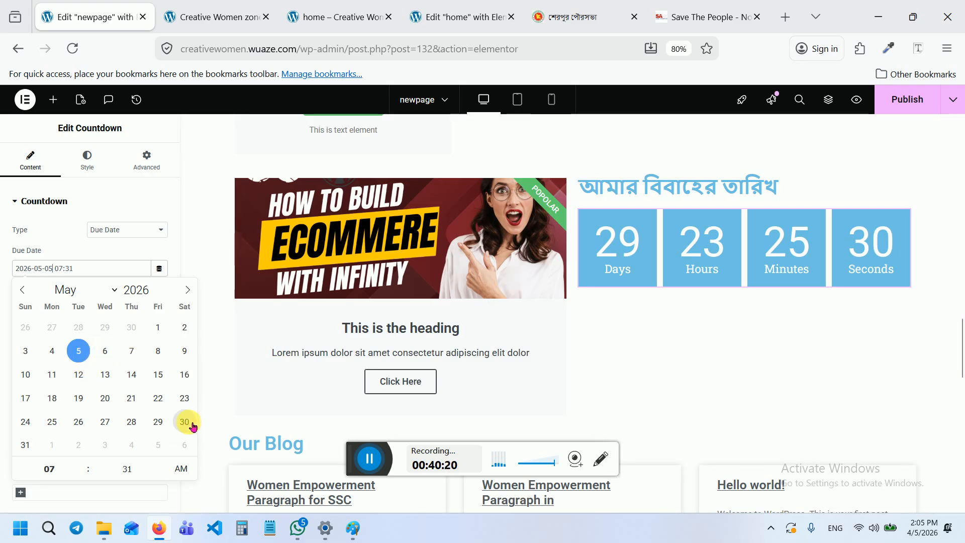
{"action": "left_click", "coordinate": [113, 290]}
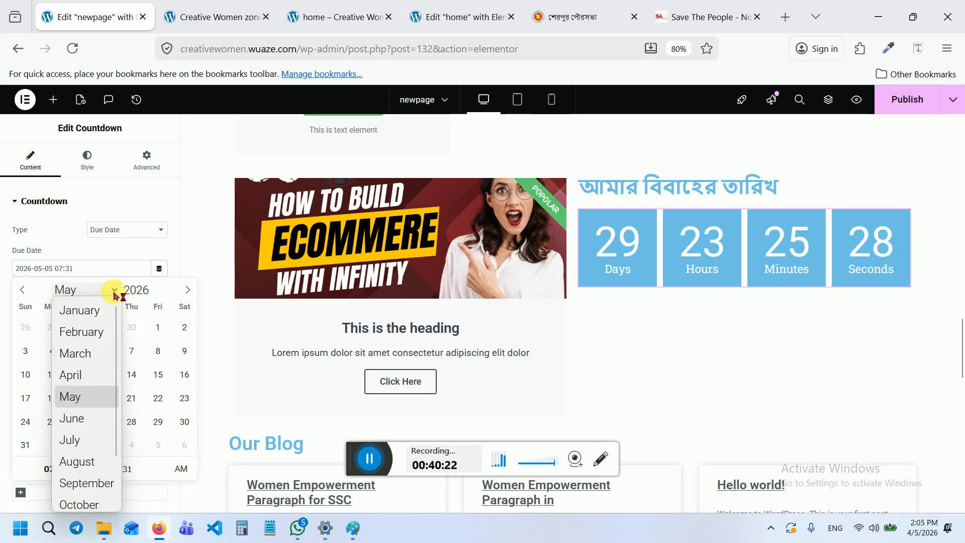
{"action": "left_click", "coordinate": [106, 415]}
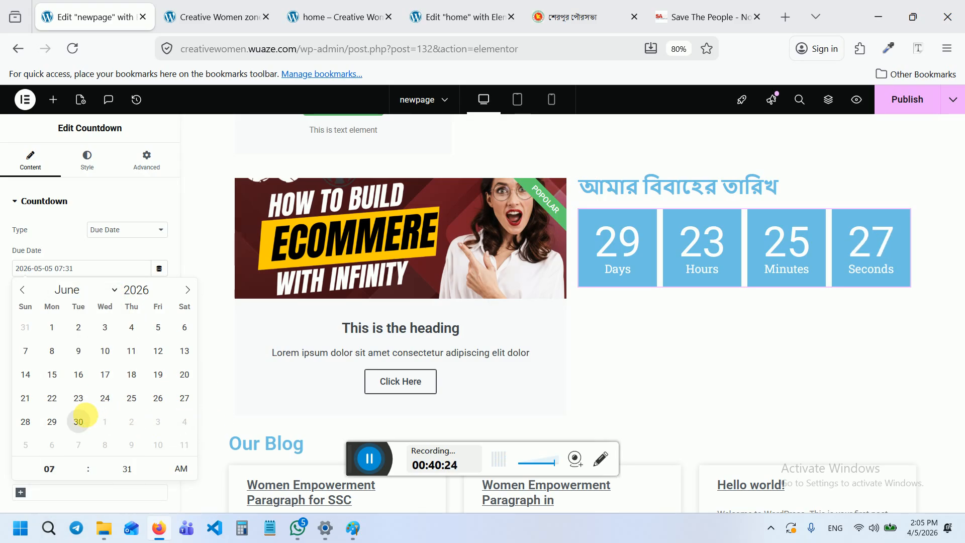
{"action": "left_click", "coordinate": [81, 419]}
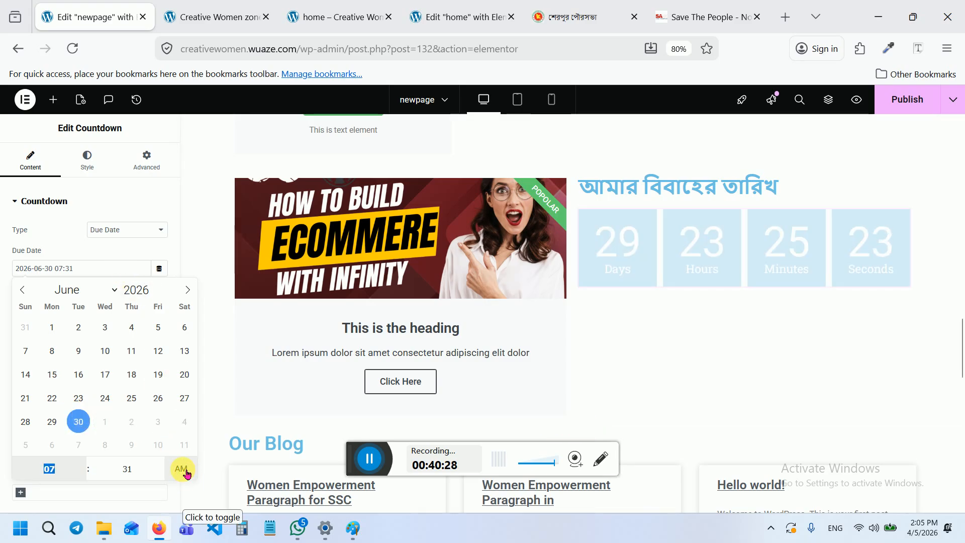
{"action": "left_click", "coordinate": [75, 244]}
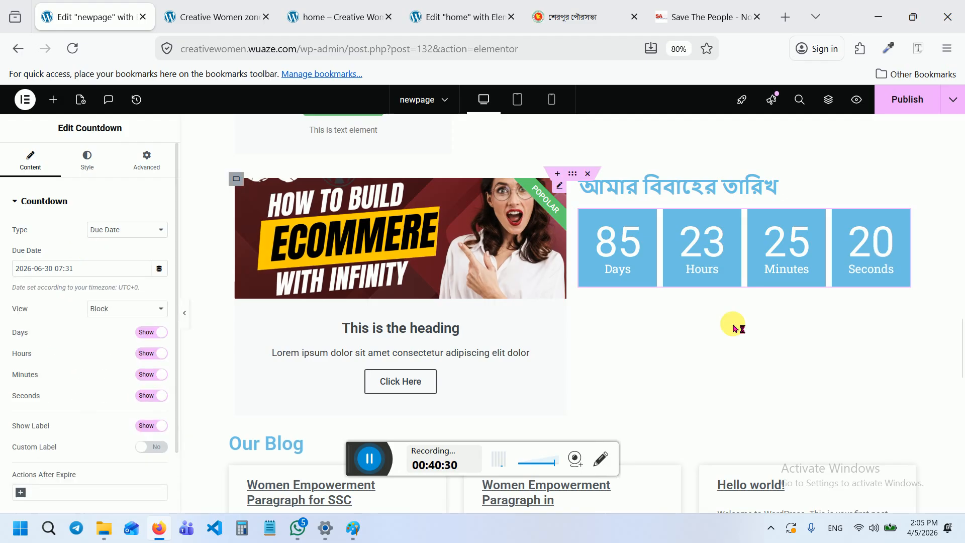
{"action": "scroll", "coordinate": [729, 331], "scroll_direction": "up", "scroll_amount": 1}
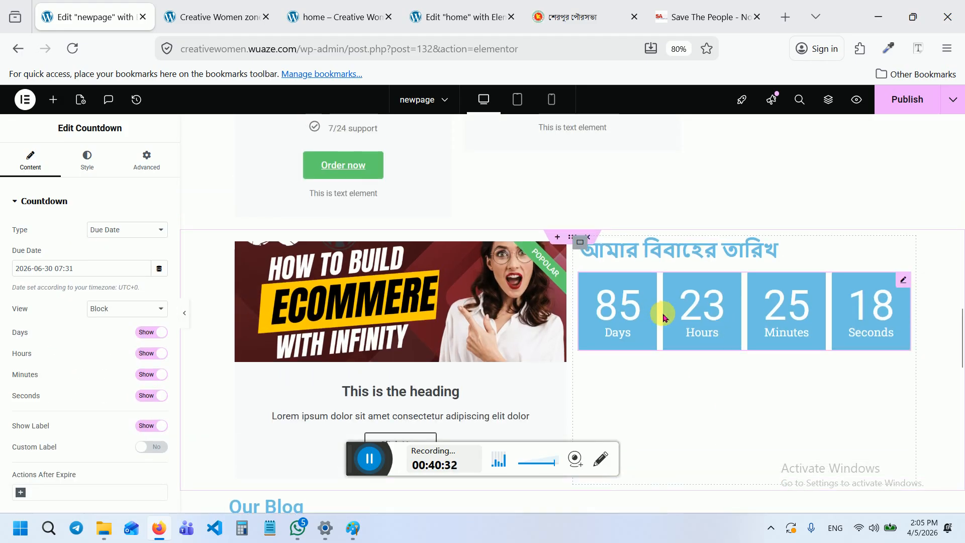
Publish the page and clear the title text of the heading above the countdown
{"action": "left_click", "coordinate": [902, 99]}
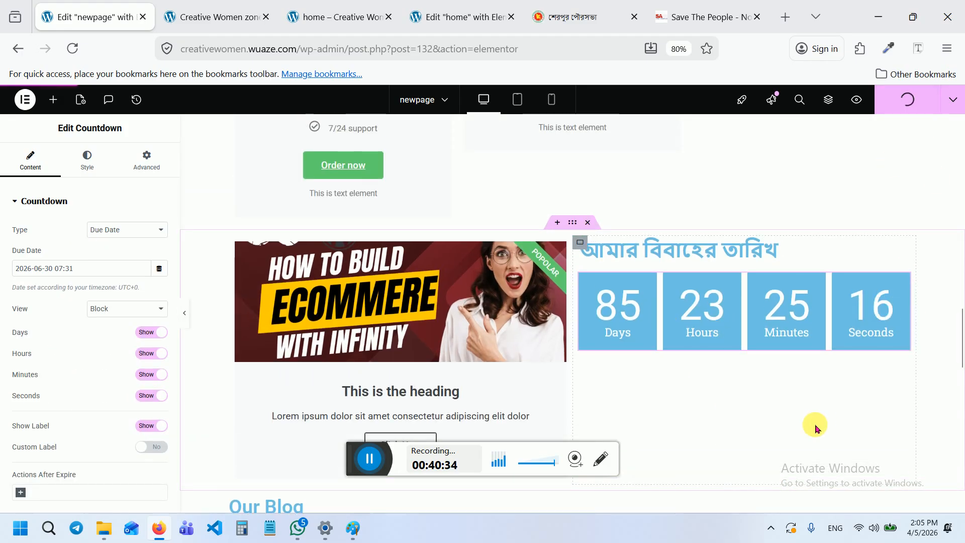
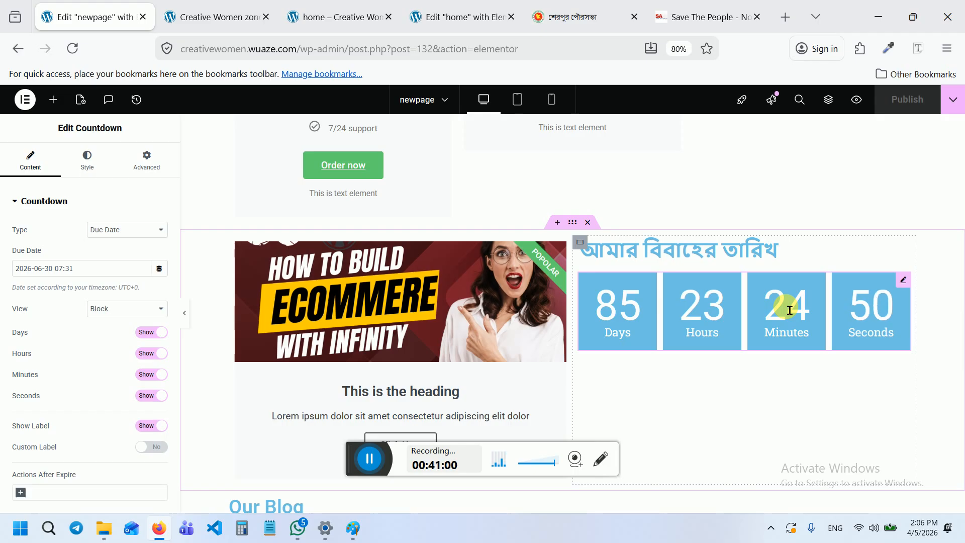
{"action": "left_click", "coordinate": [691, 259]}
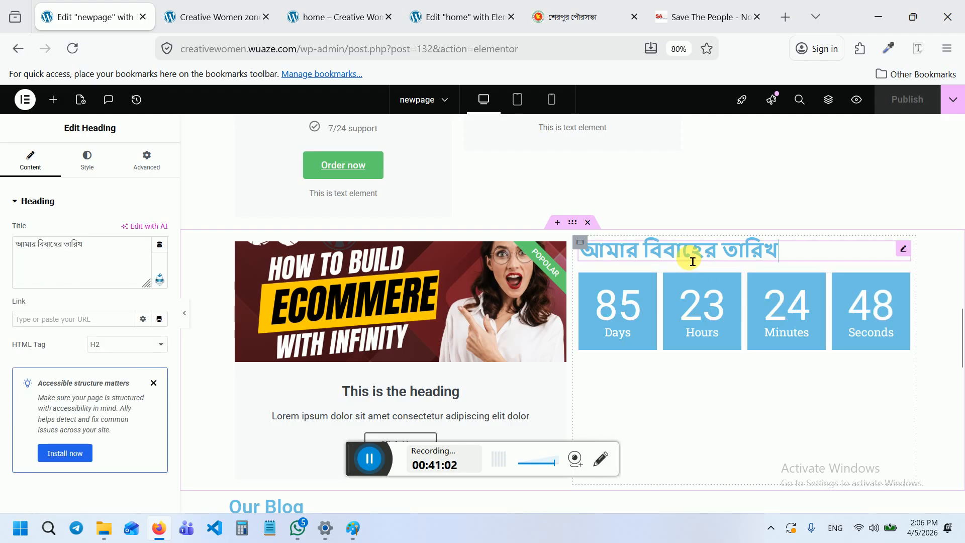
{"action": "left_click_drag", "start_coordinate": [93, 248], "coordinate": [8, 244]}
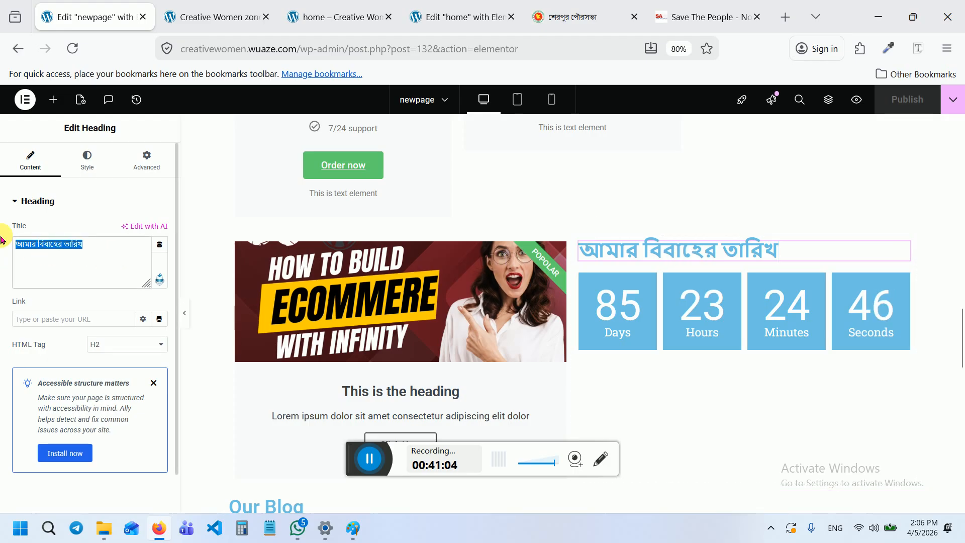
{"action": "key", "text": "BackSpace"}
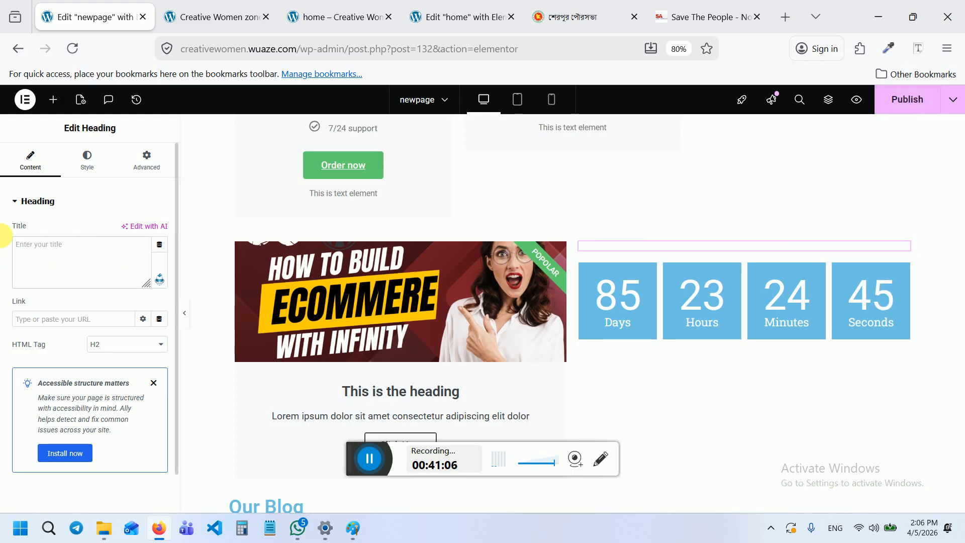
{"action": "type", "text": "পরীক্ষার ত"}
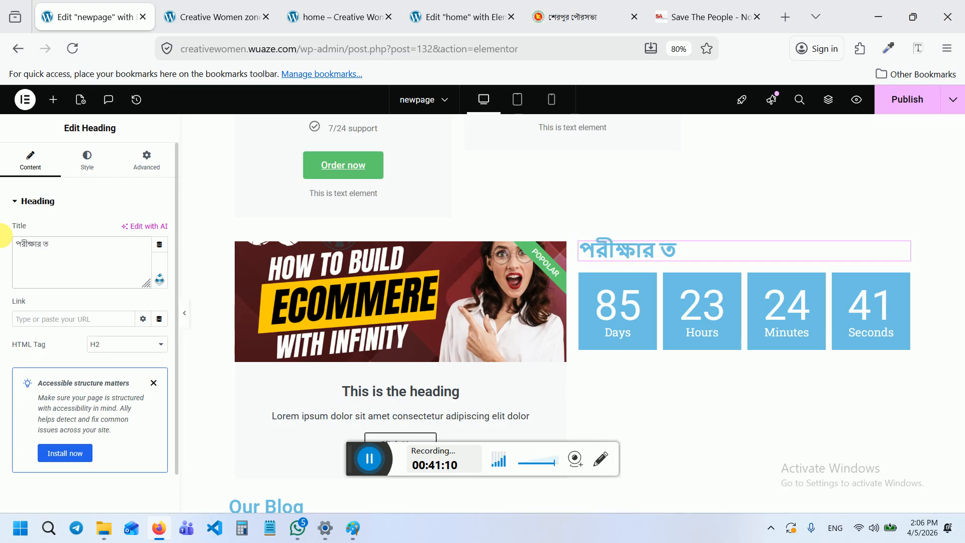
{"action": "key", "text": "BackSpace"}
{"action": "key", "text": "BackSpace"}
{"action": "key", "text": "BackSpace"}
{"action": "key", "text": "BackSpace"}
{"action": "key", "text": "BackSpace"}
{"action": "key", "text": "BackSpace"}
{"action": "key", "text": "BackSpace"}
{"action": "key", "text": "BackSpace"}
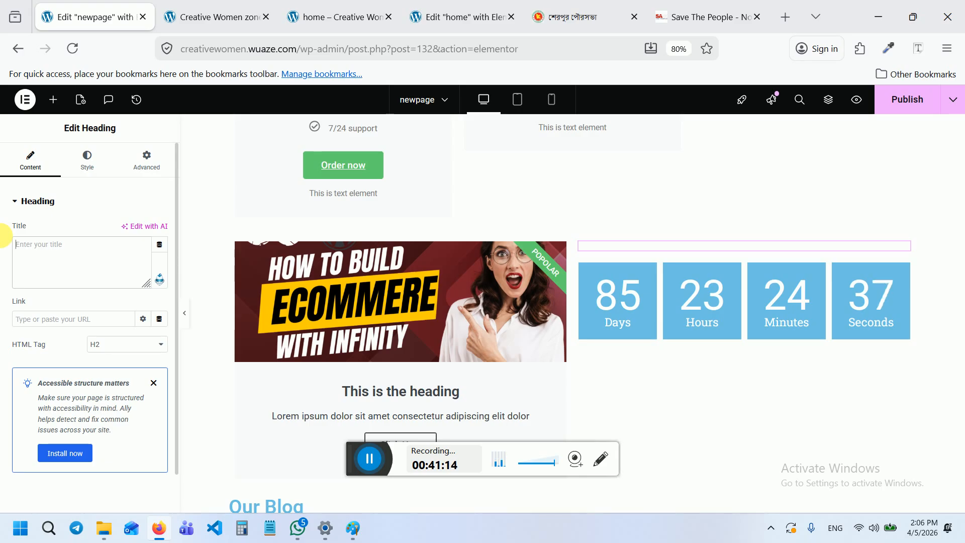
Set the title of the heading above the countdown to "ওয়েব ডিজাইন ইভেন্ট"
{"action": "type", "text": "ওিয়ে"}
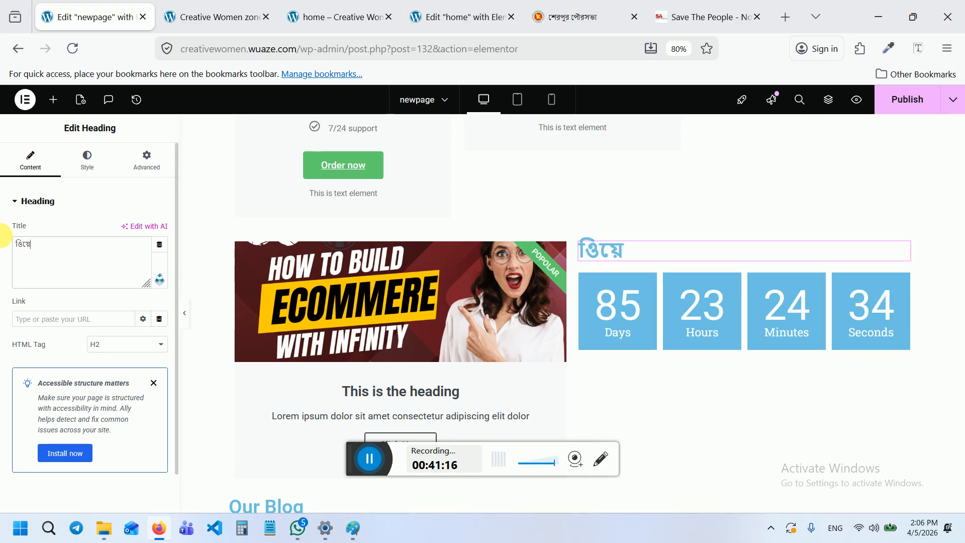
{"action": "key", "text": "BackSpace"}
{"action": "key", "text": "BackSpace"}
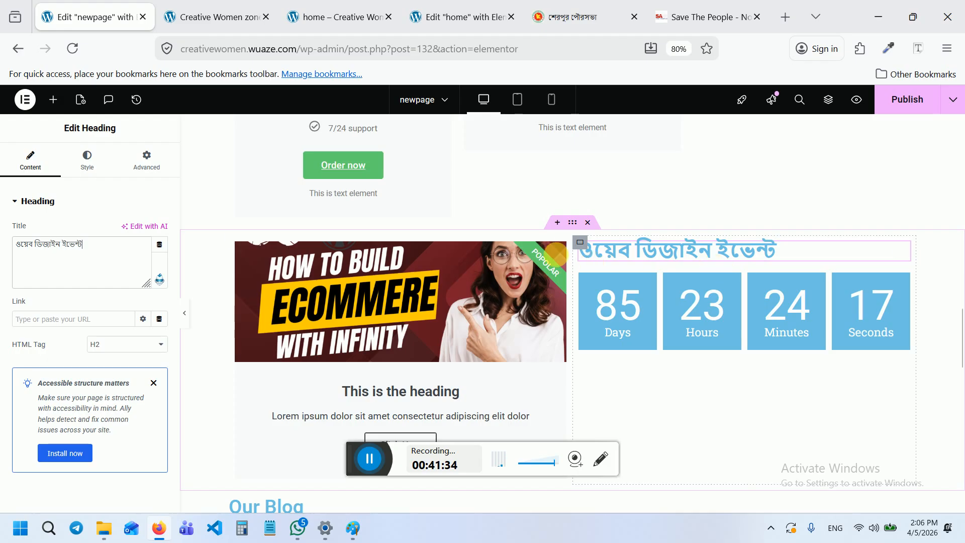
Find the Share Buttons widget and place it directly below the countdown
{"action": "scroll", "coordinate": [603, 347], "scroll_direction": "down", "scroll_amount": 1}
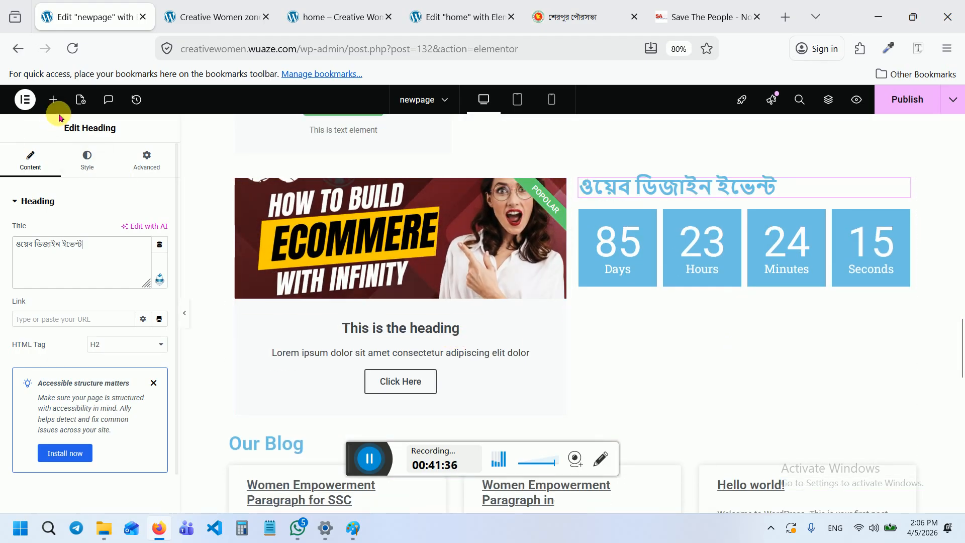
{"action": "left_click", "coordinate": [53, 99]}
{"action": "scroll", "coordinate": [90, 323], "scroll_direction": "down", "scroll_amount": 3}
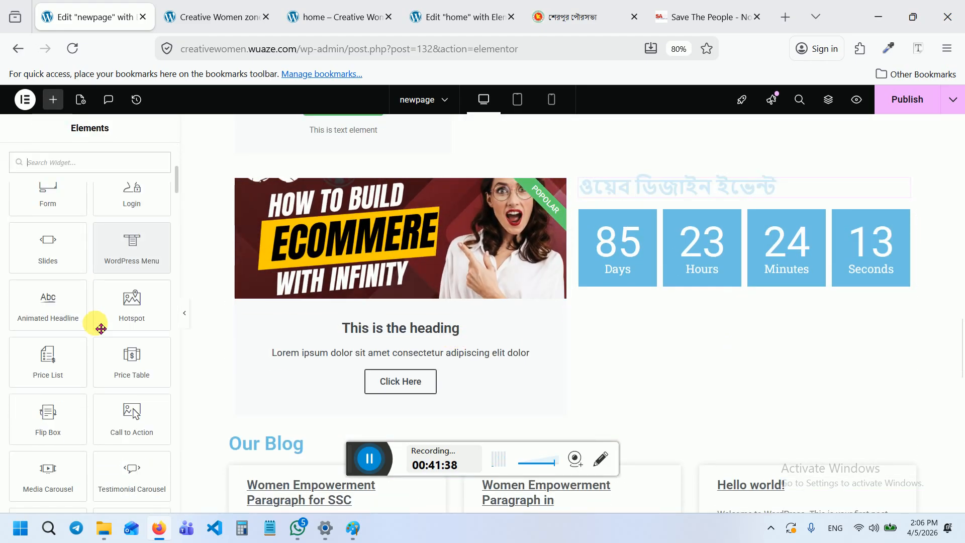
{"action": "scroll", "coordinate": [76, 361], "scroll_direction": "down", "scroll_amount": 1}
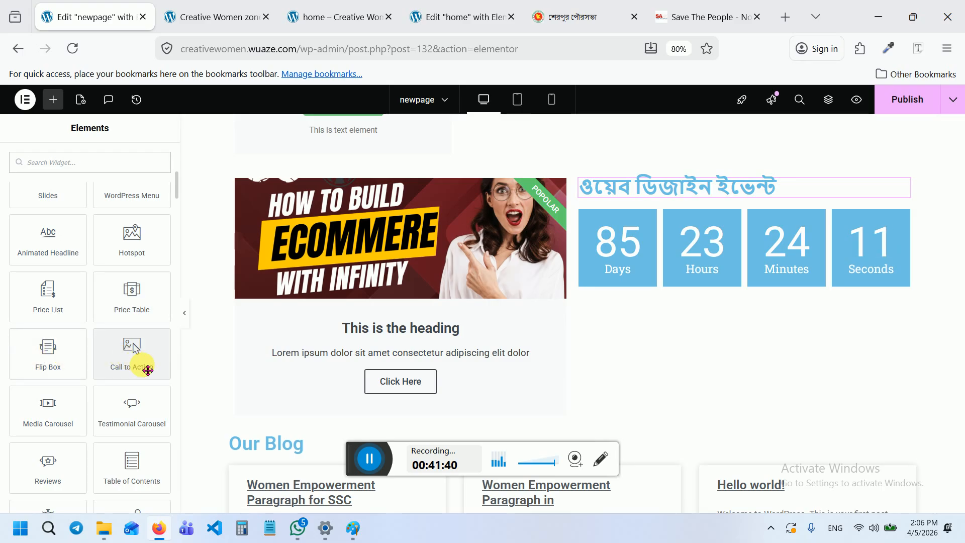
{"action": "scroll", "coordinate": [133, 382], "scroll_direction": "down", "scroll_amount": 1}
{"action": "scroll", "coordinate": [47, 372], "scroll_direction": "down", "scroll_amount": 1}
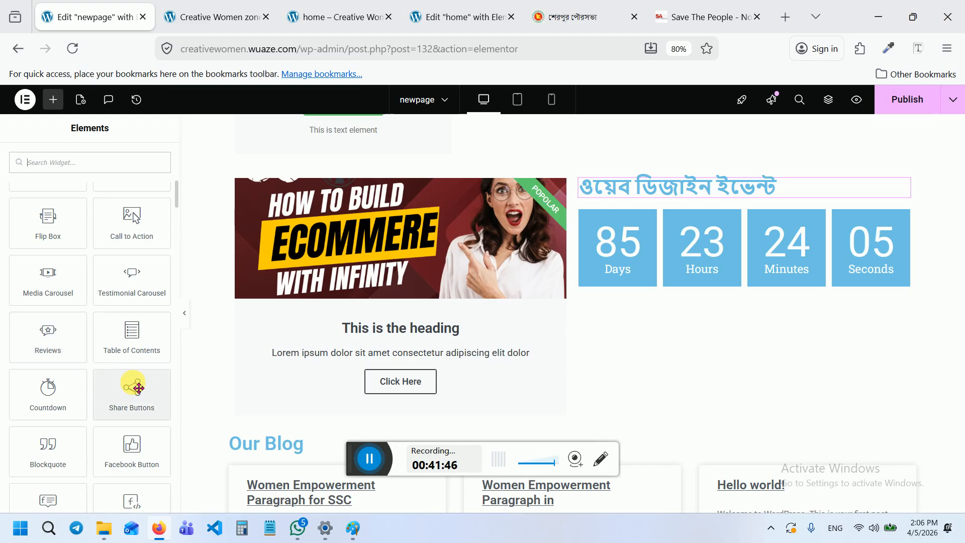
{"action": "scroll", "coordinate": [132, 376], "scroll_direction": "down", "scroll_amount": 1}
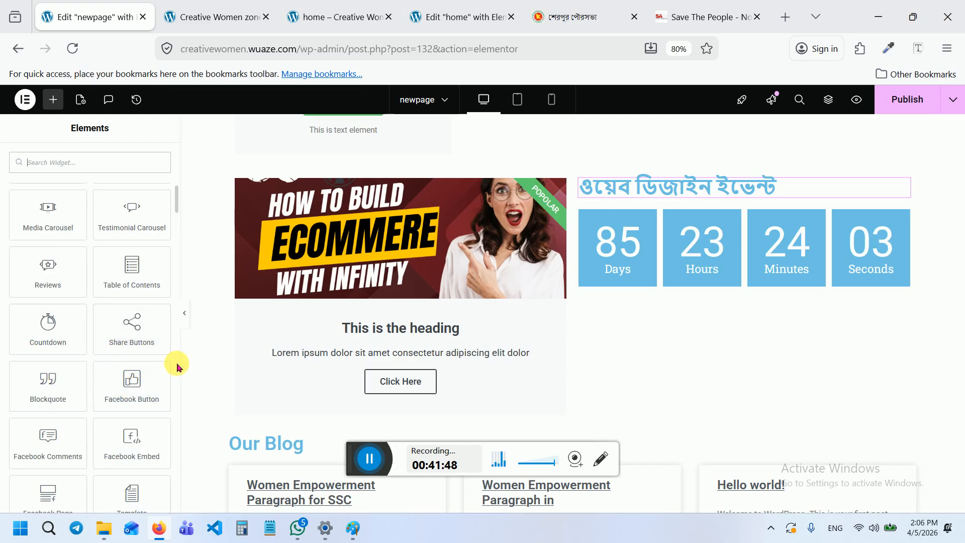
{"action": "left_click_drag", "start_coordinate": [134, 335], "coordinate": [617, 276]}
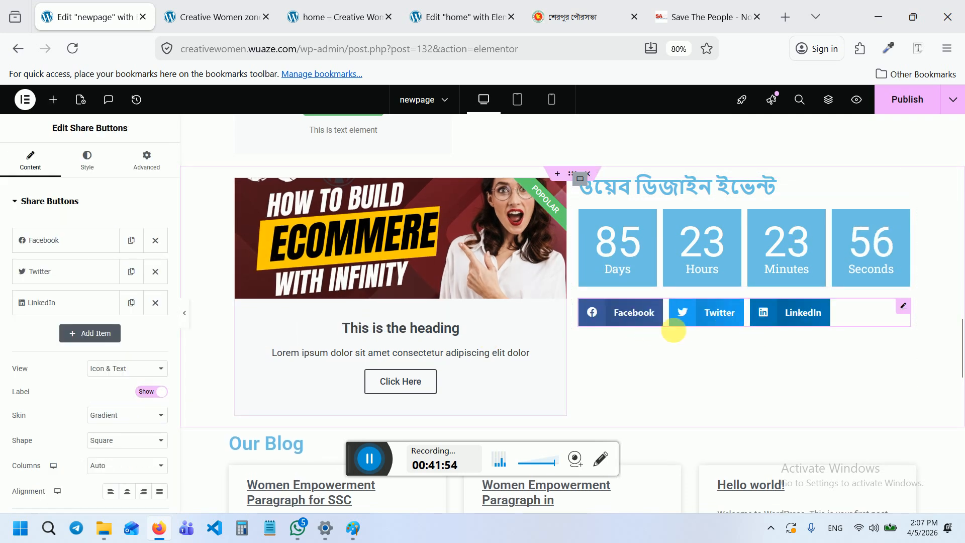
Examine the network and custom label settings of the Facebook share button, leaving its item collapsed
{"action": "left_click", "coordinate": [75, 240]}
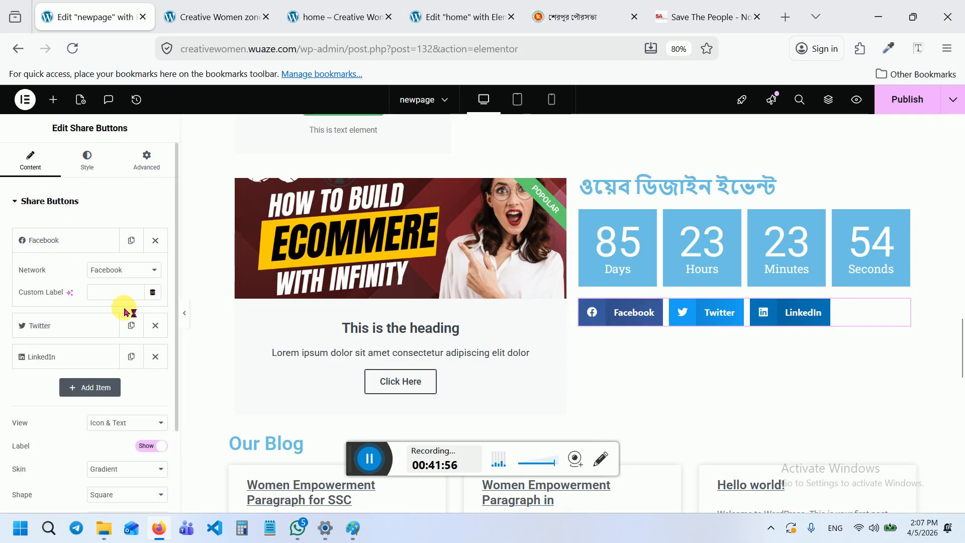
{"action": "left_click", "coordinate": [108, 290]}
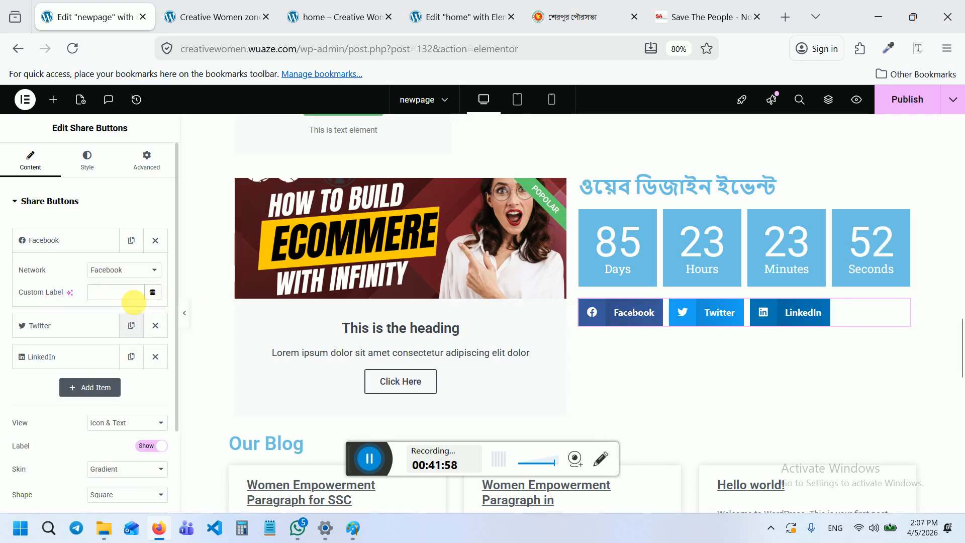
{"action": "left_click", "coordinate": [135, 270]}
{"action": "left_click", "coordinate": [134, 270]}
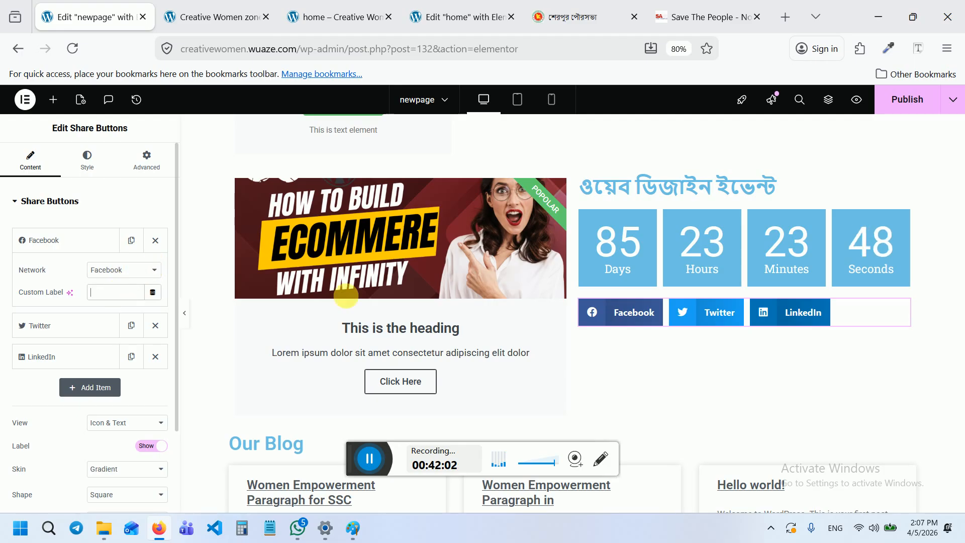
{"action": "left_click", "coordinate": [85, 244]}
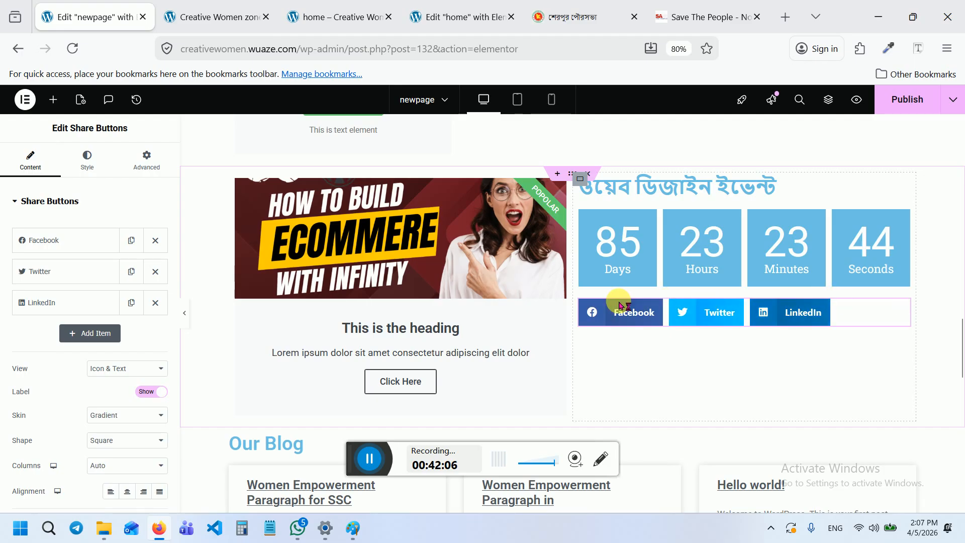
Insert a Flexbox container with two equal columns between the image slides and the flip boxes
{"action": "scroll", "coordinate": [716, 376], "scroll_direction": "up", "scroll_amount": 1}
{"action": "scroll", "coordinate": [625, 306], "scroll_direction": "up", "scroll_amount": 10}
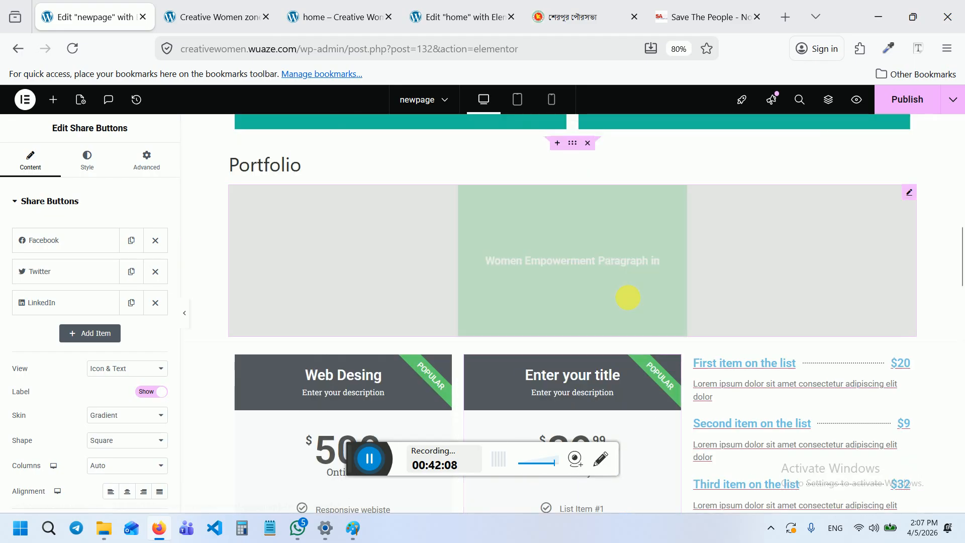
{"action": "scroll", "coordinate": [535, 285], "scroll_direction": "up", "scroll_amount": 1}
{"action": "scroll", "coordinate": [543, 289], "scroll_direction": "down", "scroll_amount": 3}
{"action": "scroll", "coordinate": [564, 292], "scroll_direction": "up", "scroll_amount": 1}
{"action": "scroll", "coordinate": [558, 289], "scroll_direction": "down", "scroll_amount": 2}
{"action": "scroll", "coordinate": [525, 245], "scroll_direction": "up", "scroll_amount": 3}
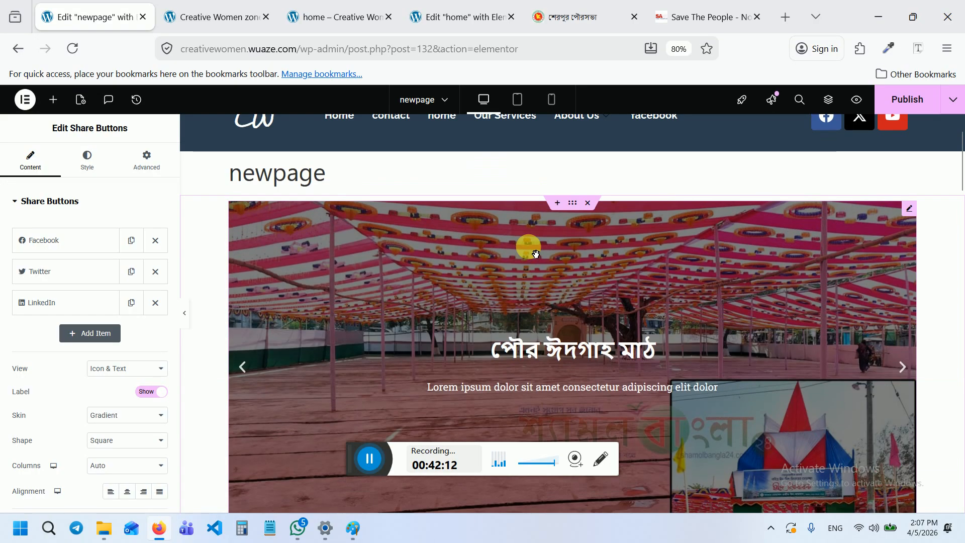
{"action": "scroll", "coordinate": [537, 261], "scroll_direction": "down", "scroll_amount": 4}
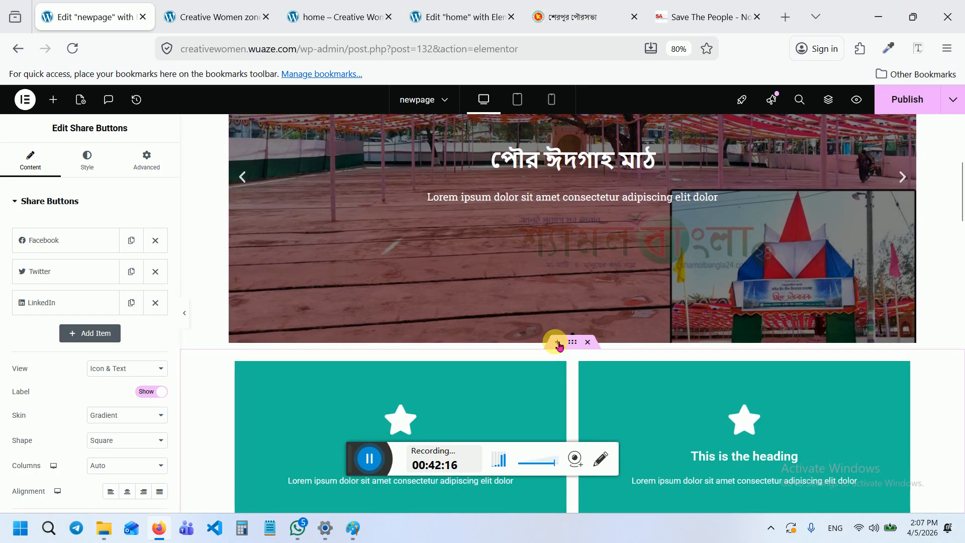
{"action": "scroll", "coordinate": [552, 332], "scroll_direction": "down", "scroll_amount": 15}
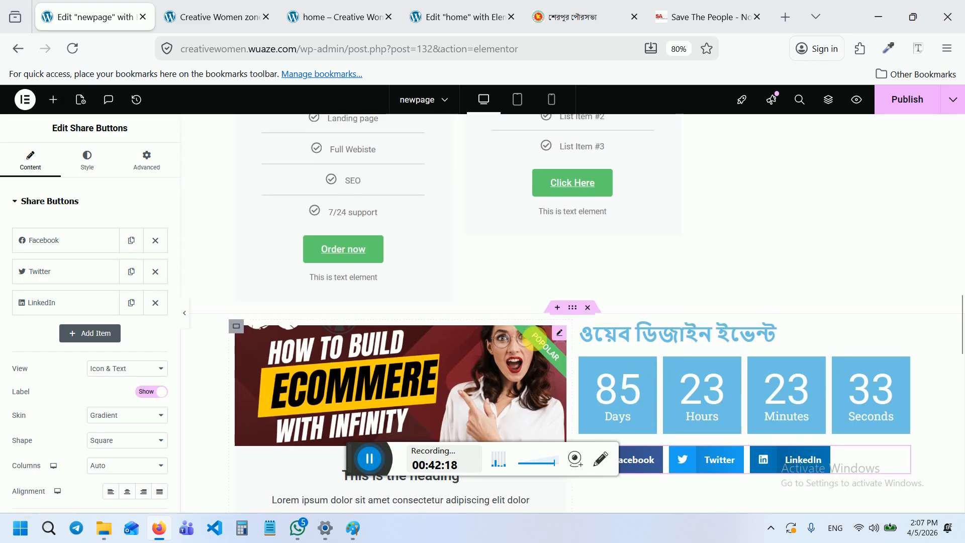
{"action": "scroll", "coordinate": [528, 339], "scroll_direction": "up", "scroll_amount": 15}
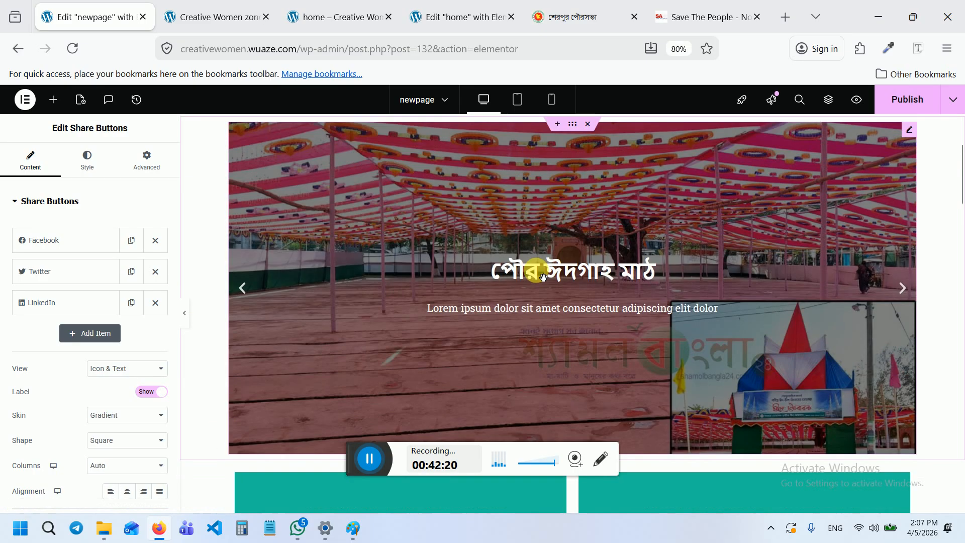
{"action": "scroll", "coordinate": [558, 286], "scroll_direction": "down", "scroll_amount": 3}
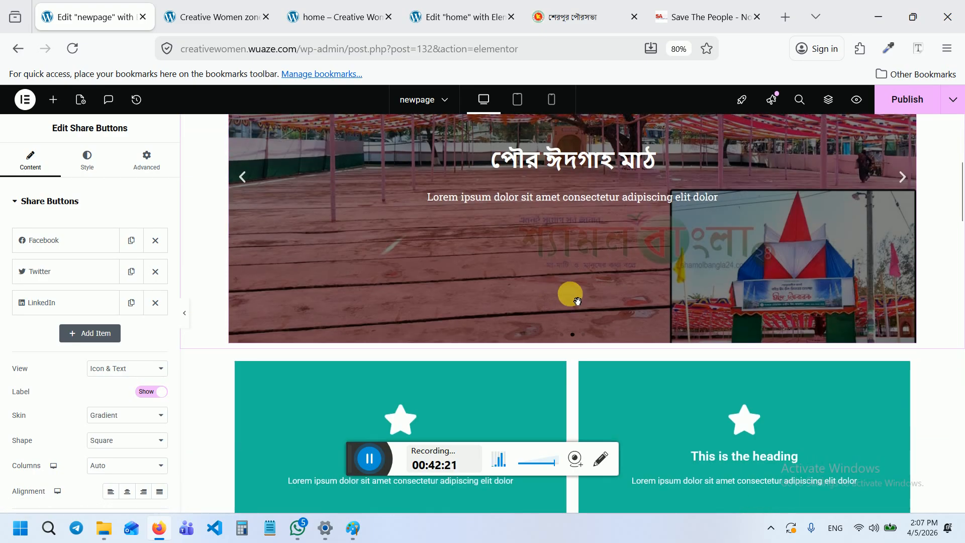
{"action": "left_click", "coordinate": [559, 344]}
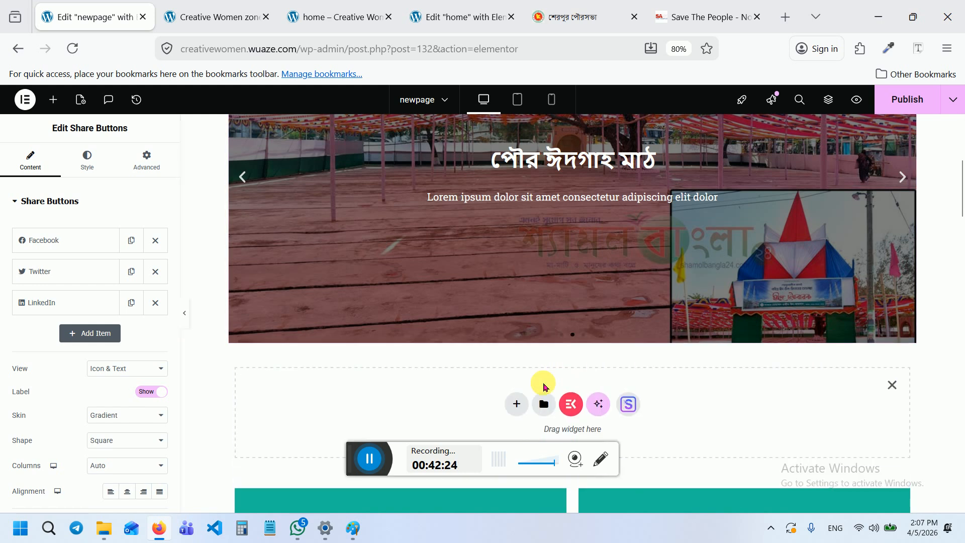
{"action": "left_click", "coordinate": [519, 403]}
{"action": "scroll", "coordinate": [553, 417], "scroll_direction": "down", "scroll_amount": 3}
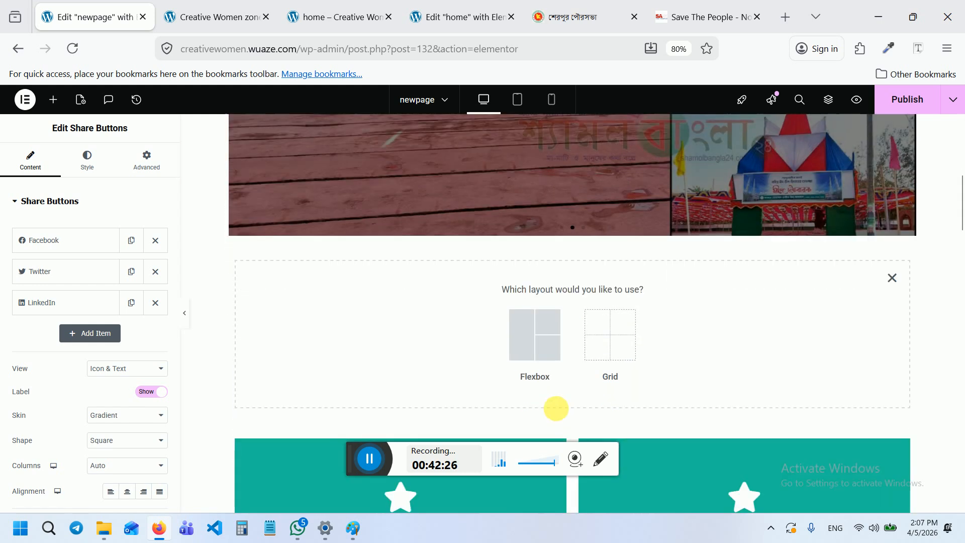
{"action": "left_click", "coordinate": [536, 317]}
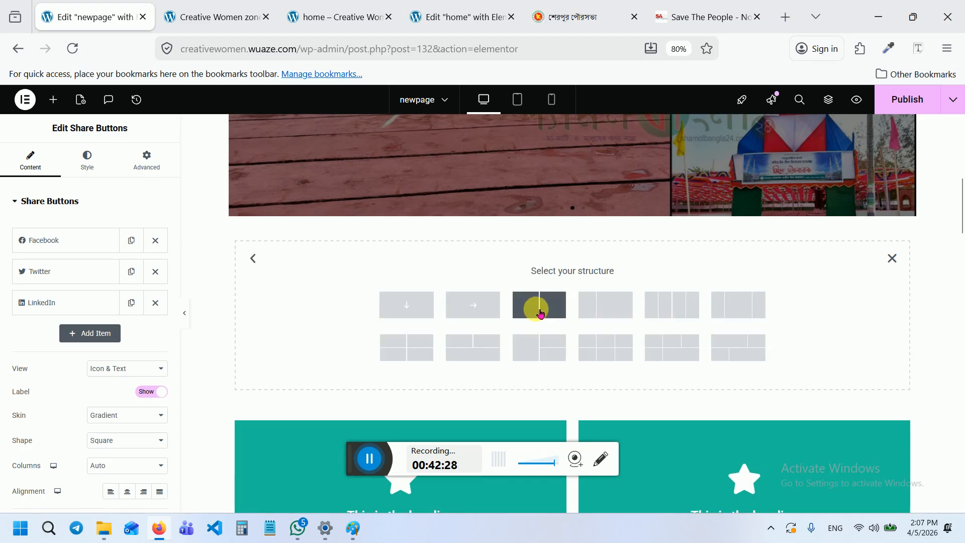
{"action": "left_click", "coordinate": [540, 312]}
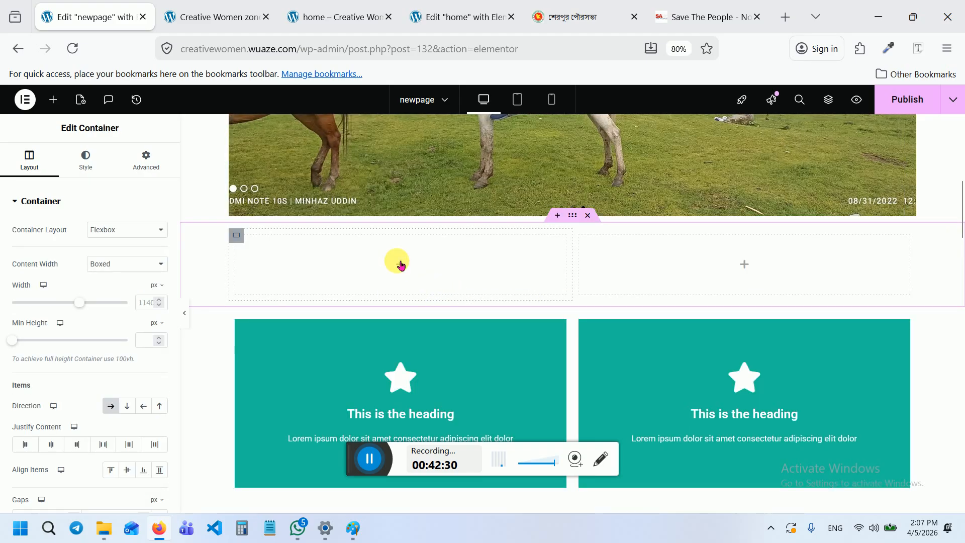
Search the widgets for "image" and place an Image widget in the first column of the new container
{"action": "left_click", "coordinate": [401, 264]}
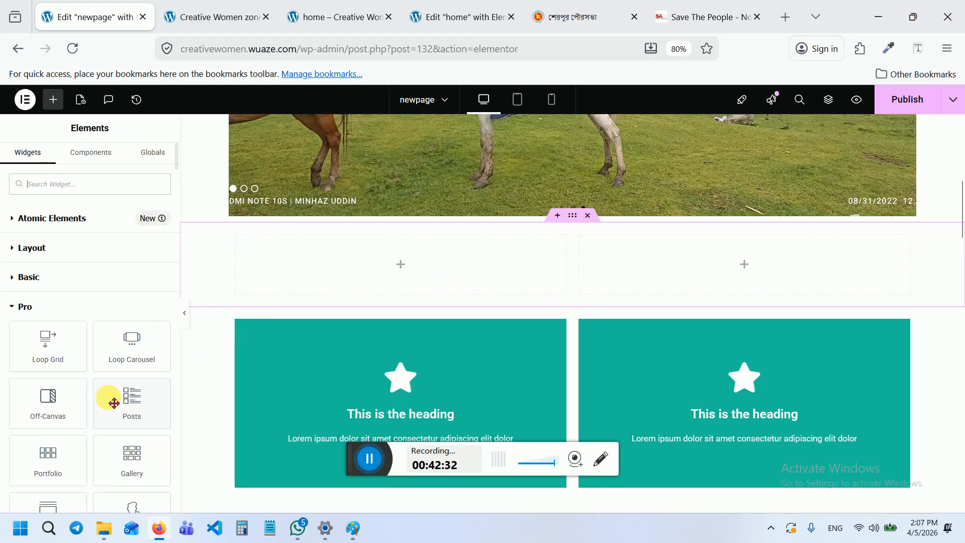
{"action": "left_click", "coordinate": [60, 185]}
{"action": "type", "text": "হ"}
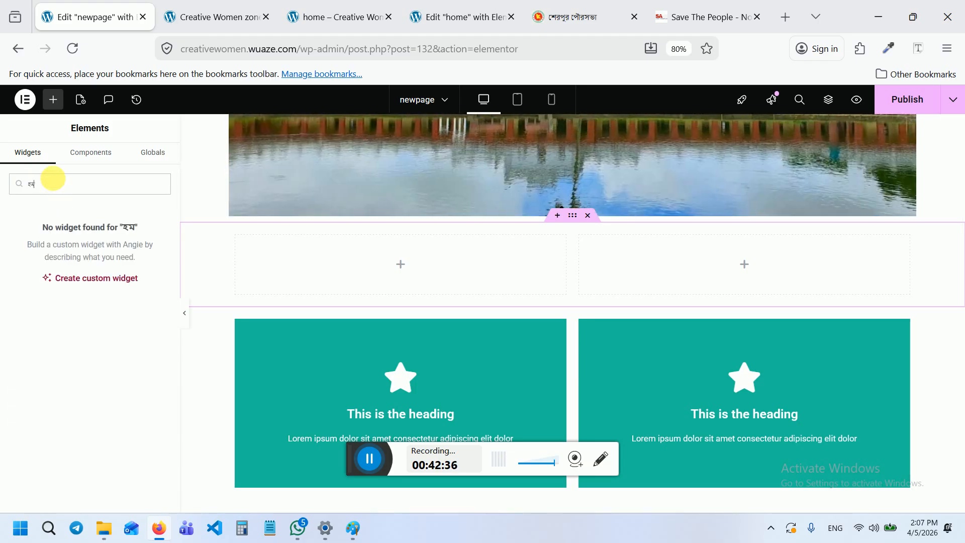
{"action": "key", "text": "BackSpace"}
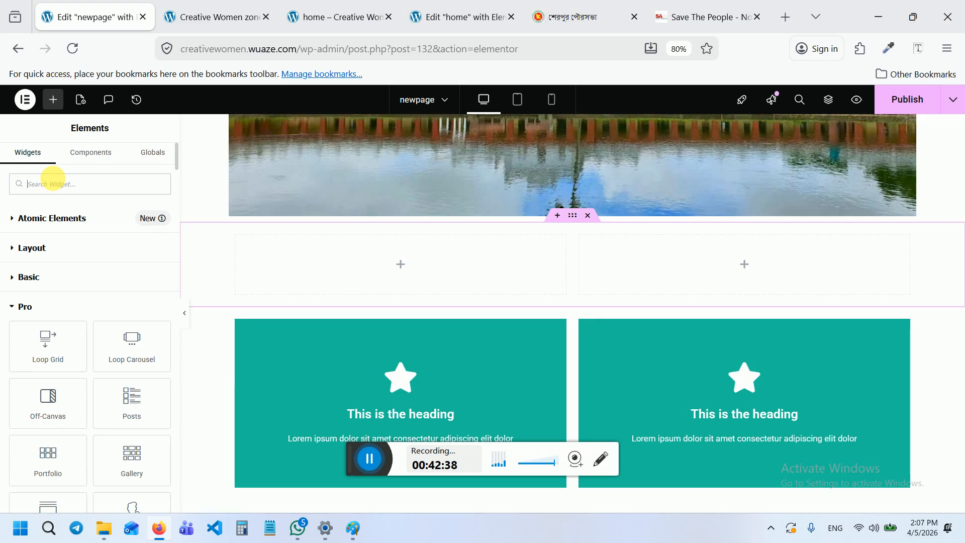
{"action": "type", "text": "image"}
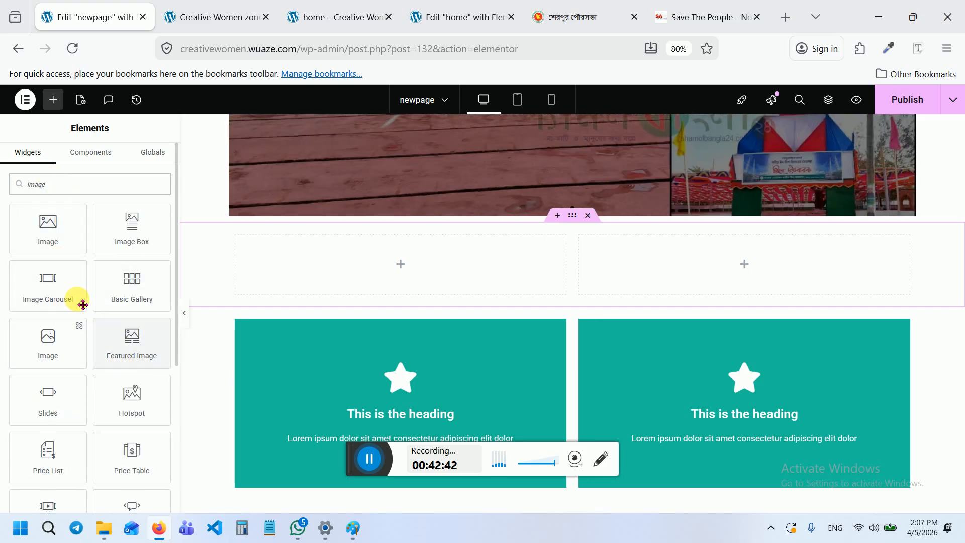
{"action": "left_click_drag", "start_coordinate": [47, 236], "coordinate": [385, 289]}
Use 1.jpg from the media library as the picture of the Image widget in the first column
{"action": "left_click", "coordinate": [87, 256]}
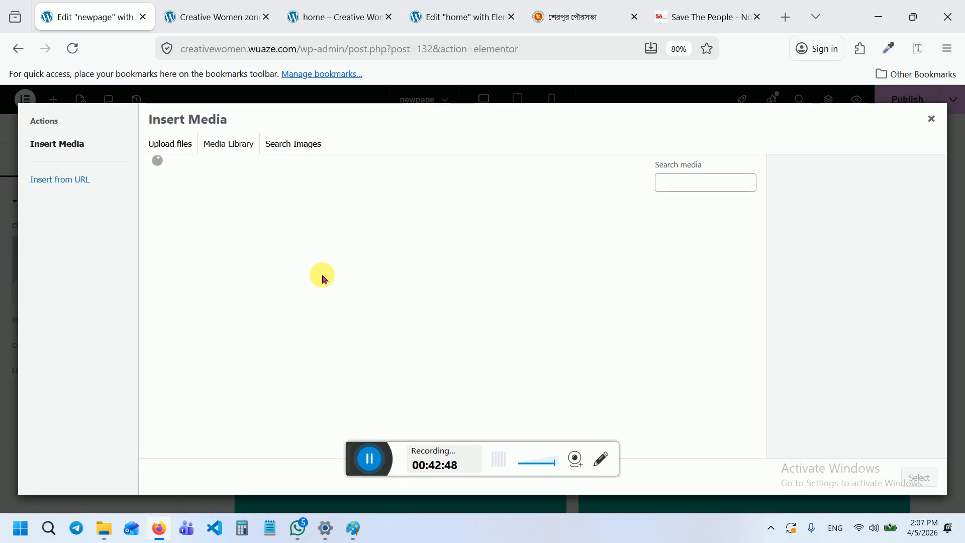
{"action": "left_click", "coordinate": [472, 327]}
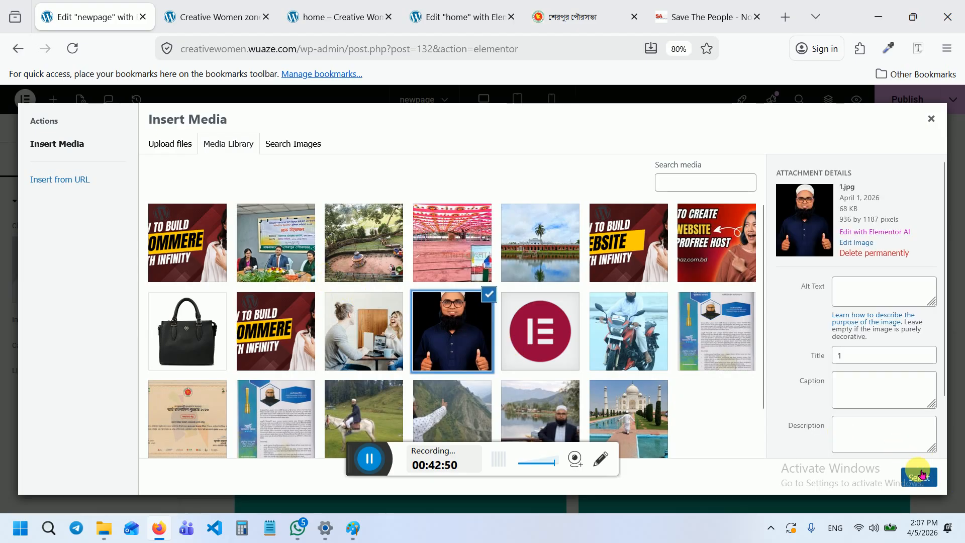
{"action": "left_click", "coordinate": [926, 476]}
Find the Animated Headline widget and place it in the empty second column beside the image
{"action": "scroll", "coordinate": [739, 343], "scroll_direction": "down", "scroll_amount": 2}
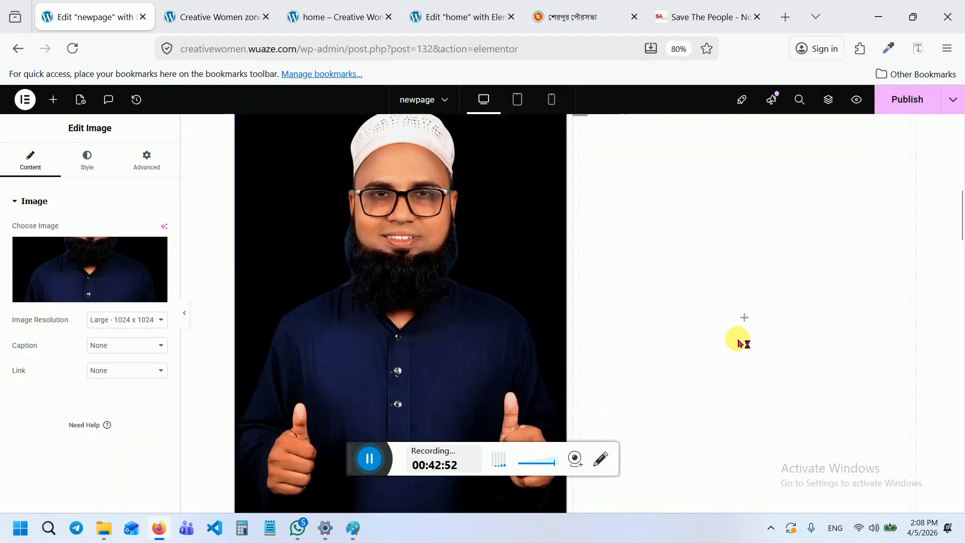
{"action": "left_click", "coordinate": [745, 318]}
{"action": "scroll", "coordinate": [711, 338], "scroll_direction": "up", "scroll_amount": 2}
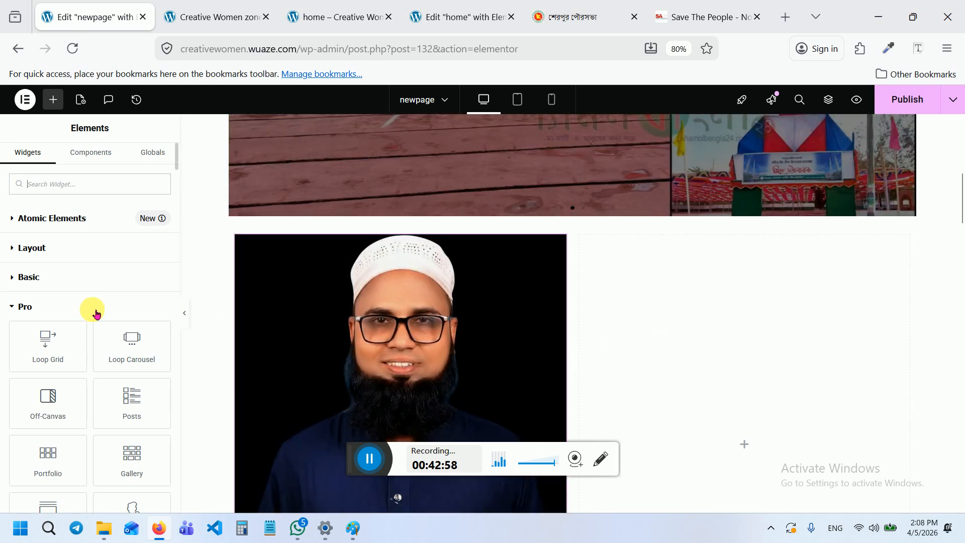
{"action": "scroll", "coordinate": [87, 315], "scroll_direction": "down", "scroll_amount": 10}
{"action": "scroll", "coordinate": [120, 362], "scroll_direction": "up", "scroll_amount": 12}
{"action": "scroll", "coordinate": [116, 347], "scroll_direction": "down", "scroll_amount": 5}
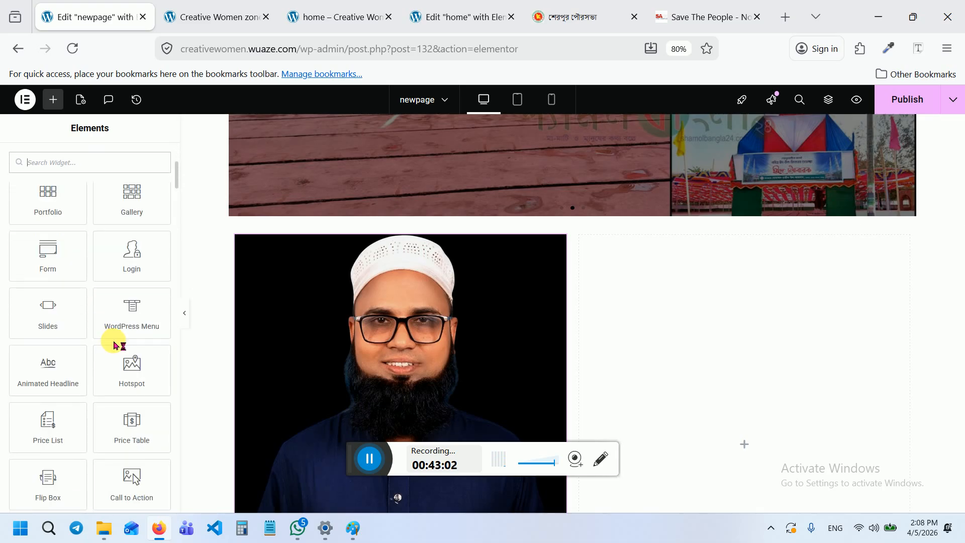
{"action": "scroll", "coordinate": [114, 345], "scroll_direction": "down", "scroll_amount": 2}
{"action": "left_click_drag", "start_coordinate": [51, 315], "coordinate": [759, 369]}
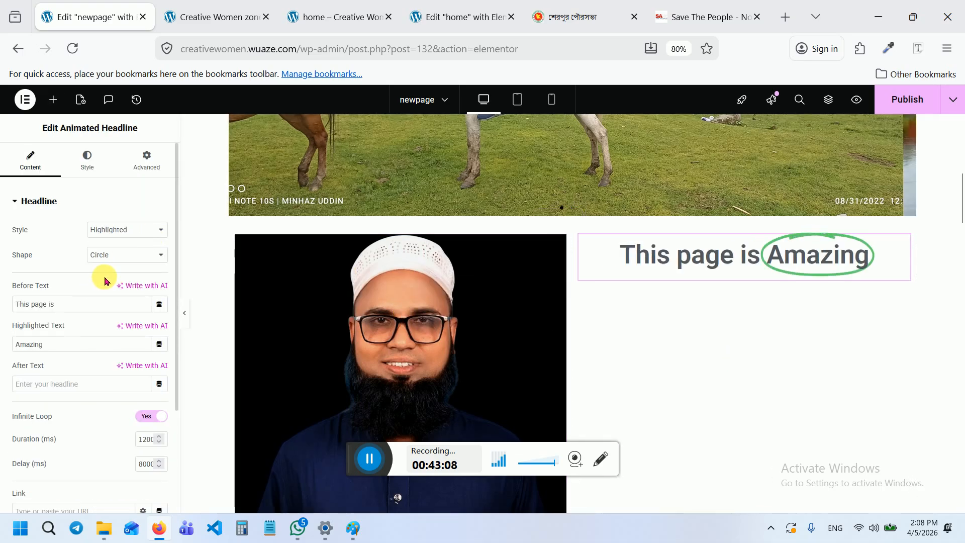
Set the animated headline's before text to "Welcome to my"
{"action": "left_click_drag", "start_coordinate": [54, 301], "coordinate": [8, 299]}
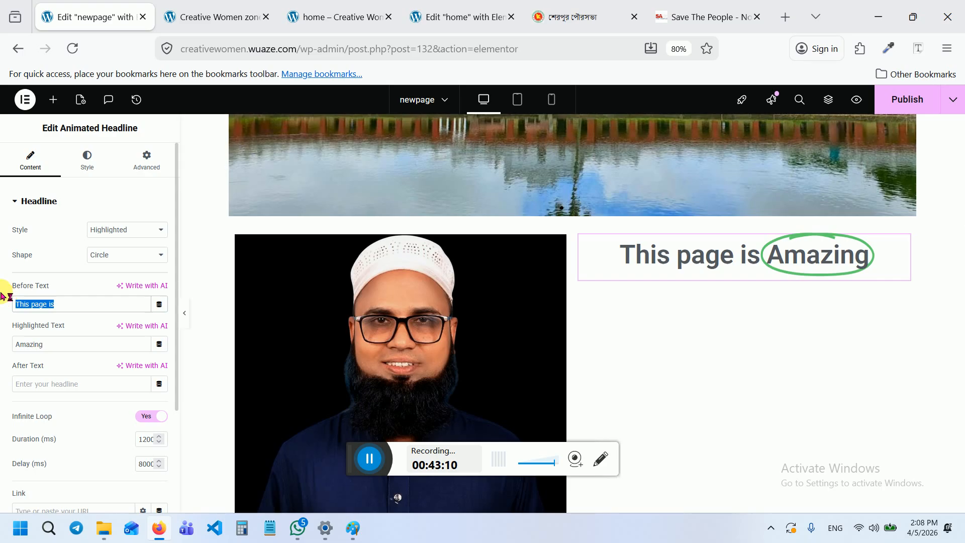
{"action": "type", "text": "Welcome to"}
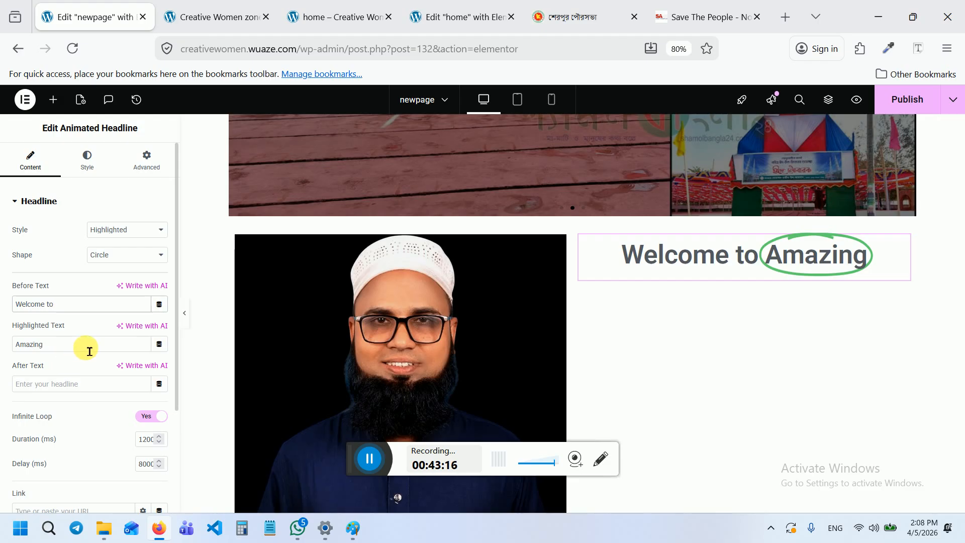
{"action": "type", "text": " my"}
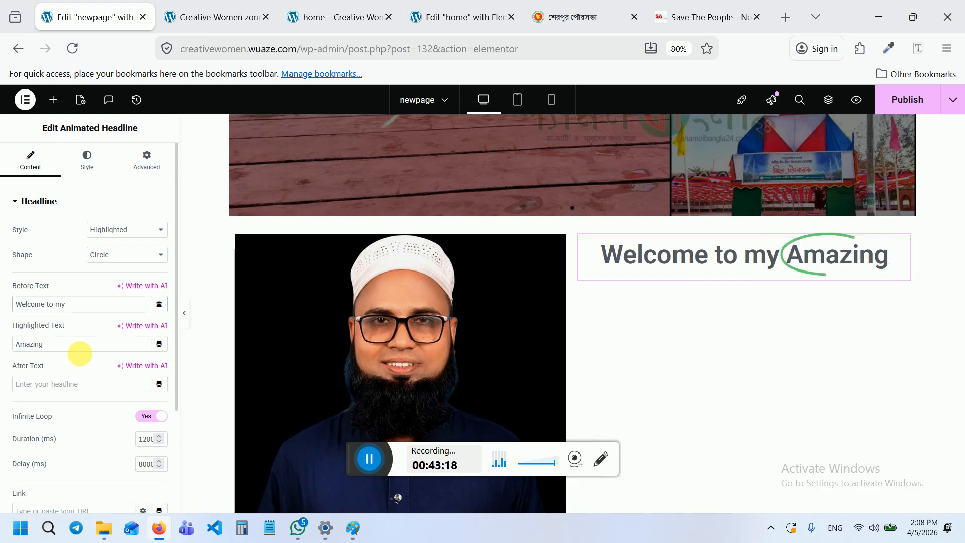
{"action": "left_click_drag", "start_coordinate": [72, 349], "coordinate": [9, 328]}
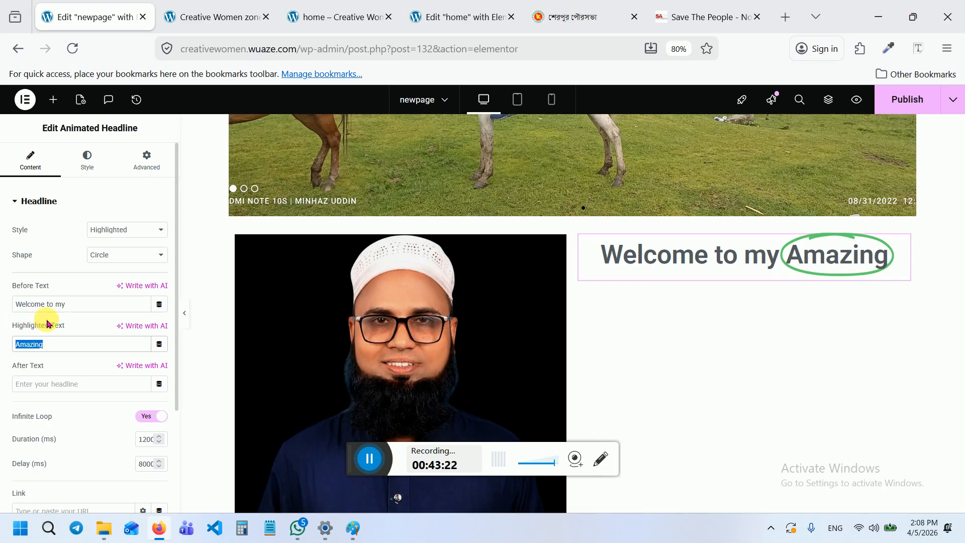
Set the animated headline's before text to "I'm" and its highlighted text to "Professional"
{"action": "left_click_drag", "start_coordinate": [80, 313], "coordinate": [3, 258]}
{"action": "type", "text": "IU"}
{"action": "key", "text": "BackSpace"}
{"action": "type", "text": "'m"}
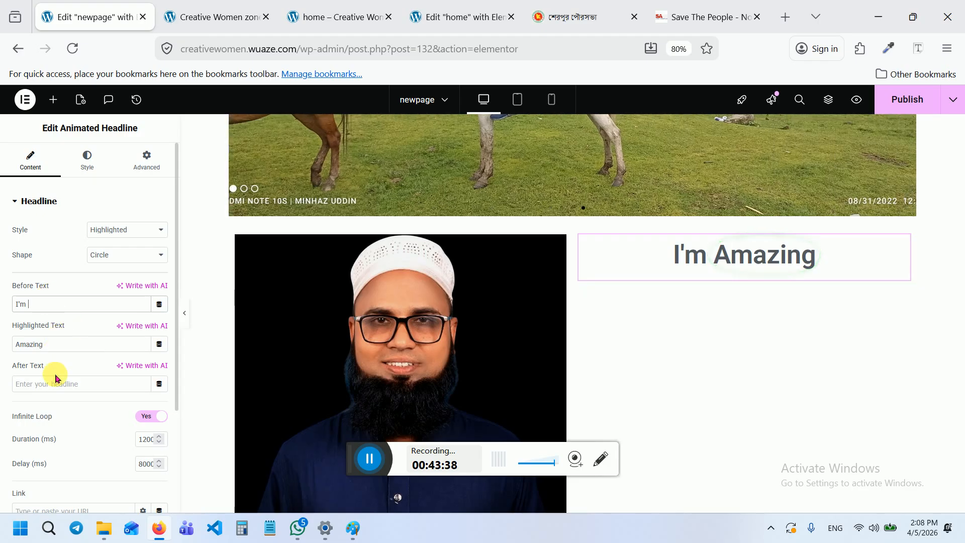
{"action": "left_click_drag", "start_coordinate": [71, 352], "coordinate": [8, 343]}
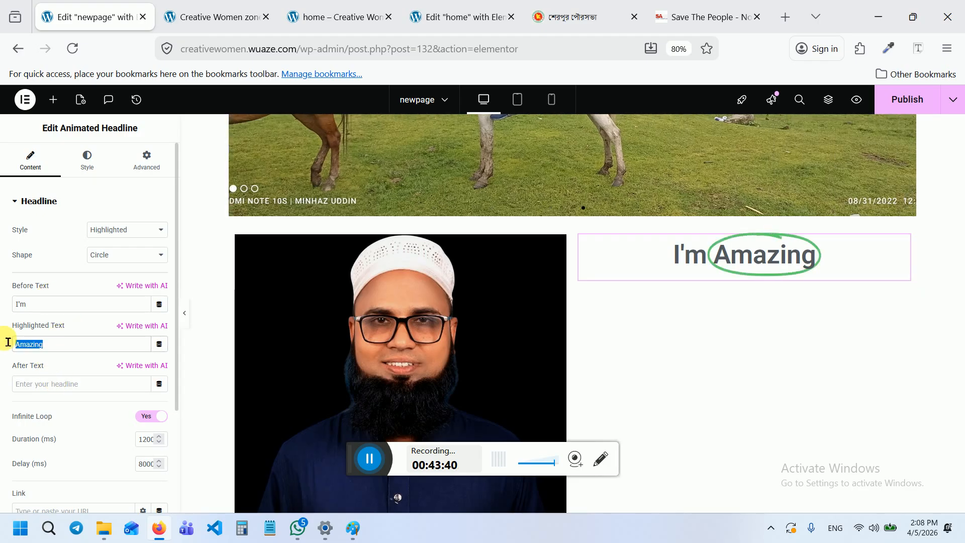
{"action": "type", "text": "Pr"}
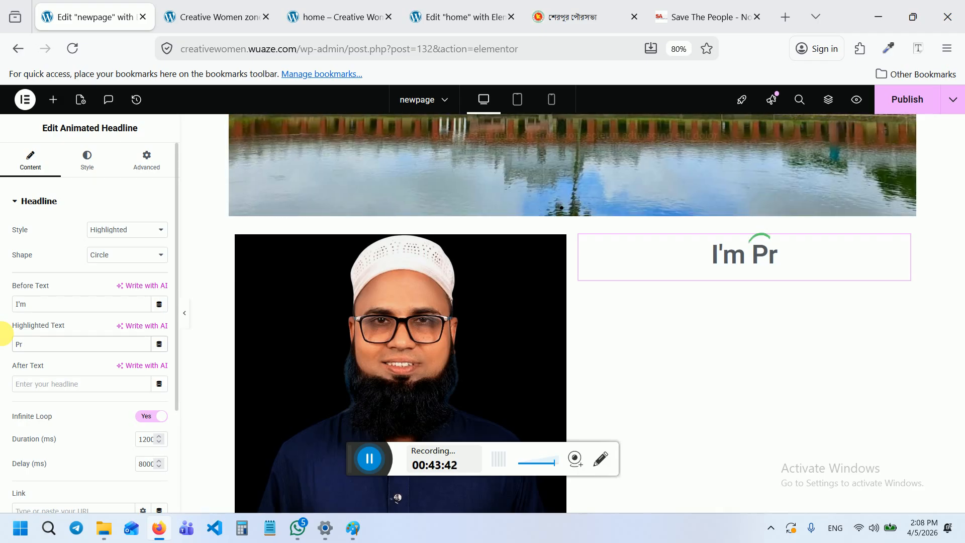
{"action": "type", "text": "ofessional"}
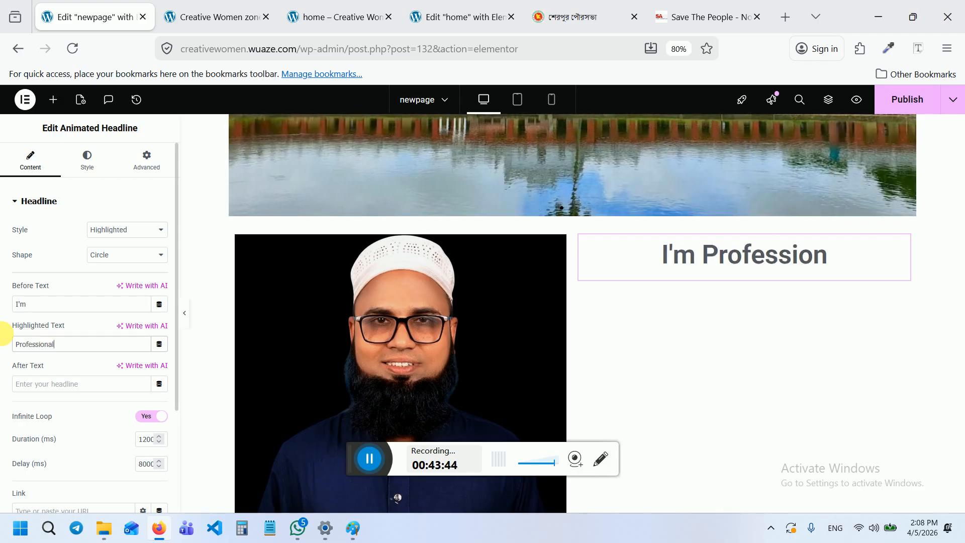
Enter "Web developer" as the animated headline's after text
{"action": "left_click", "coordinate": [38, 383]}
{"action": "type", "text": "W"}
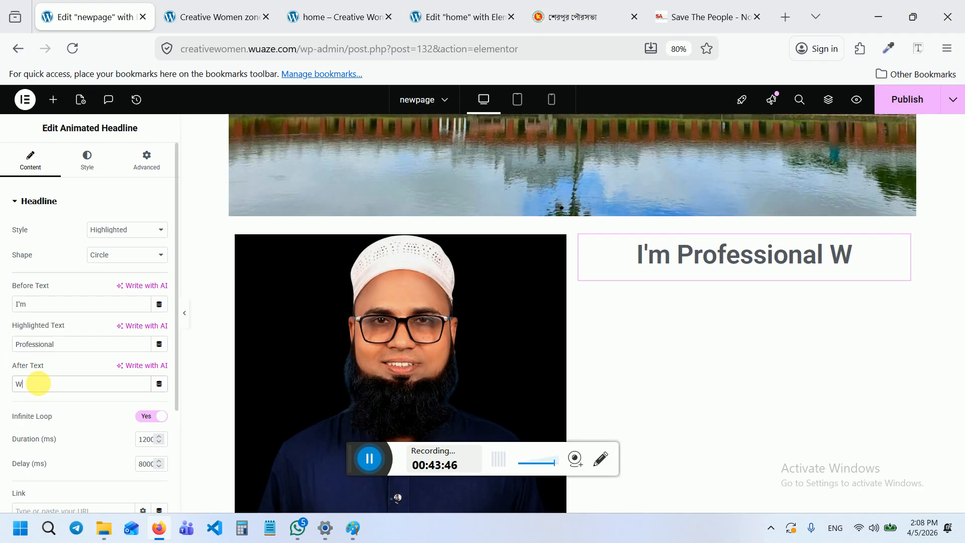
{"action": "type", "text": "eb dev"}
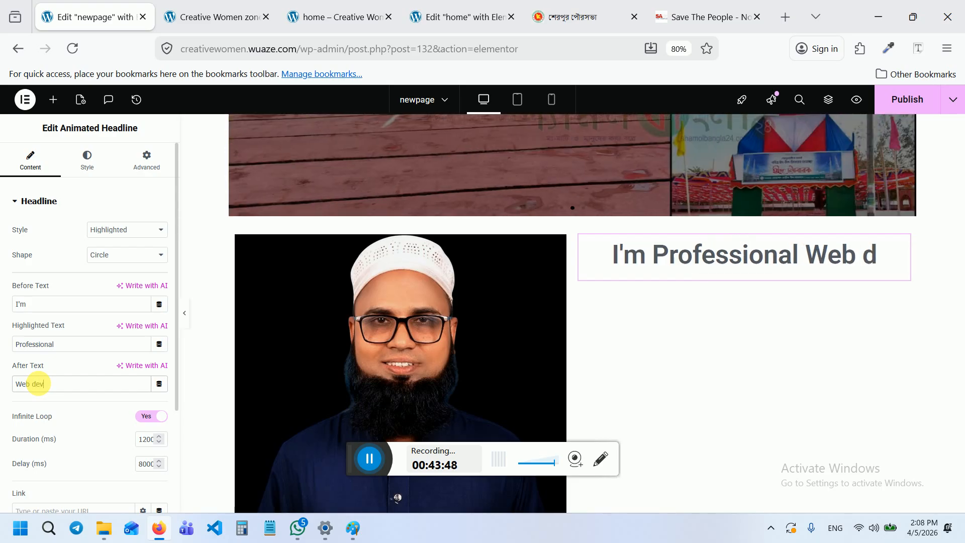
{"action": "type", "text": "eloper"}
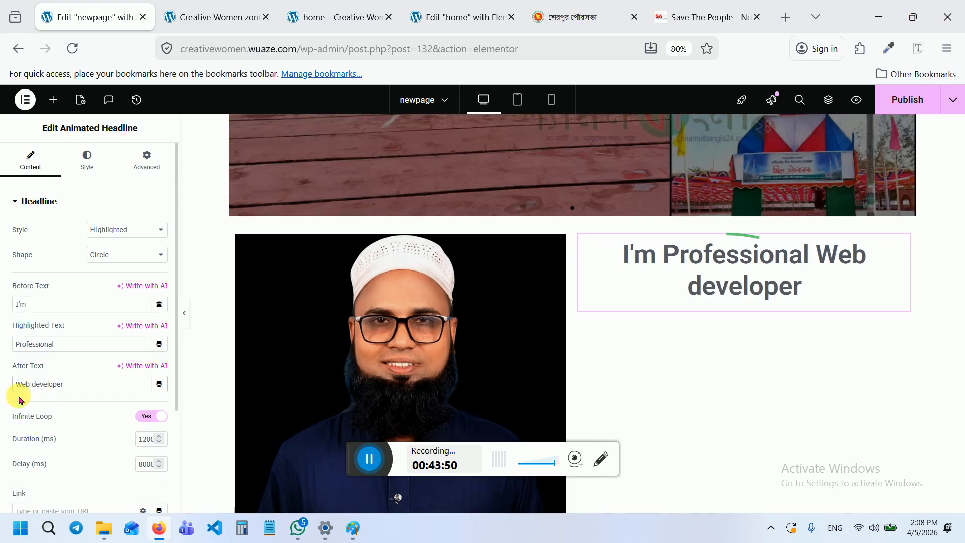
Change the animated headline's style to Rotating
{"action": "scroll", "coordinate": [70, 345], "scroll_direction": "down", "scroll_amount": 2}
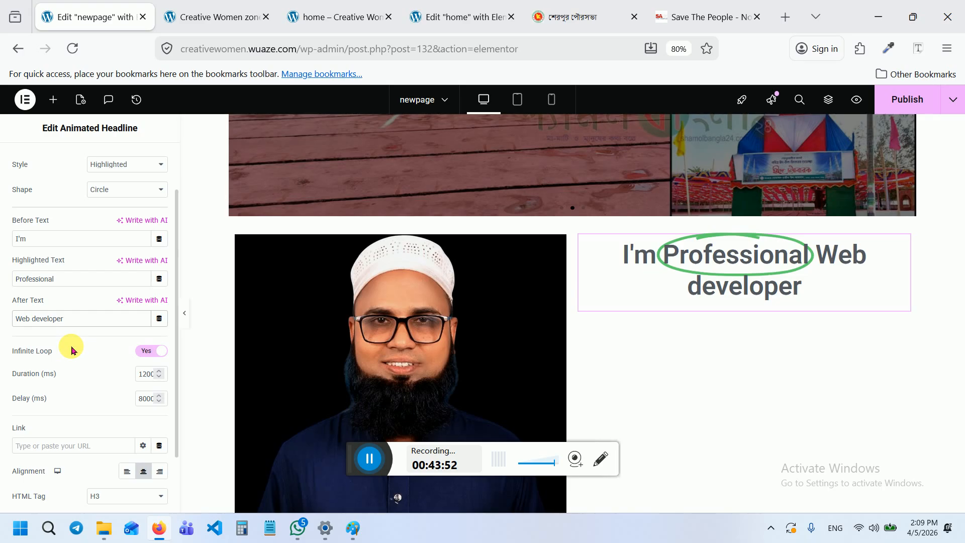
{"action": "scroll", "coordinate": [79, 406], "scroll_direction": "up", "scroll_amount": 2}
{"action": "left_click", "coordinate": [120, 256]}
{"action": "left_click", "coordinate": [120, 257]}
{"action": "left_click", "coordinate": [117, 233]}
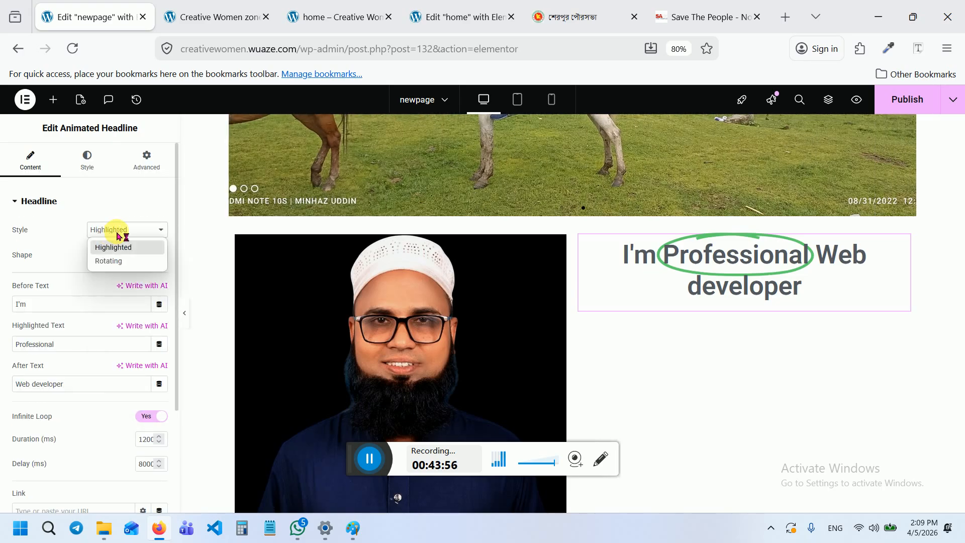
{"action": "left_click", "coordinate": [128, 260]}
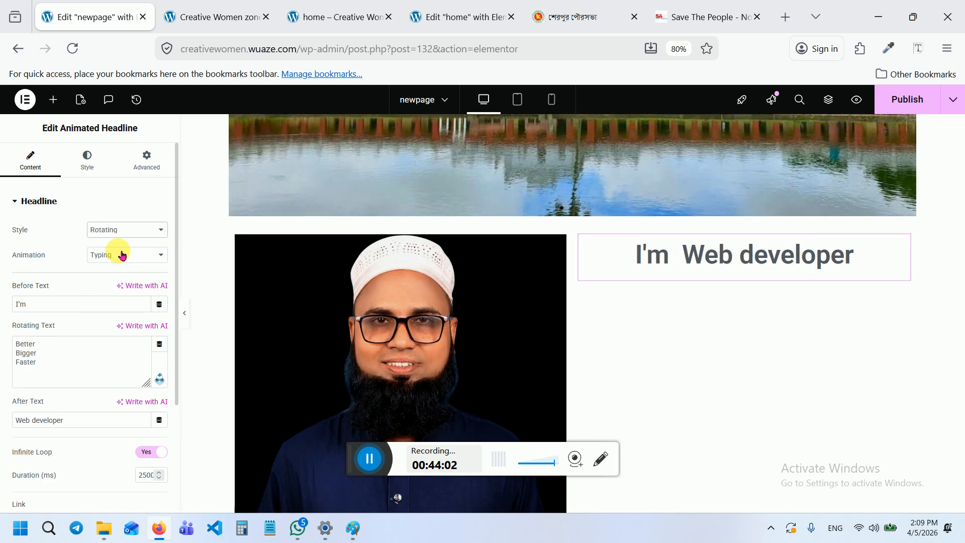
Examine the available style and animation options of the rotating headline, keeping Rotating and Typing
{"action": "left_click", "coordinate": [111, 232]}
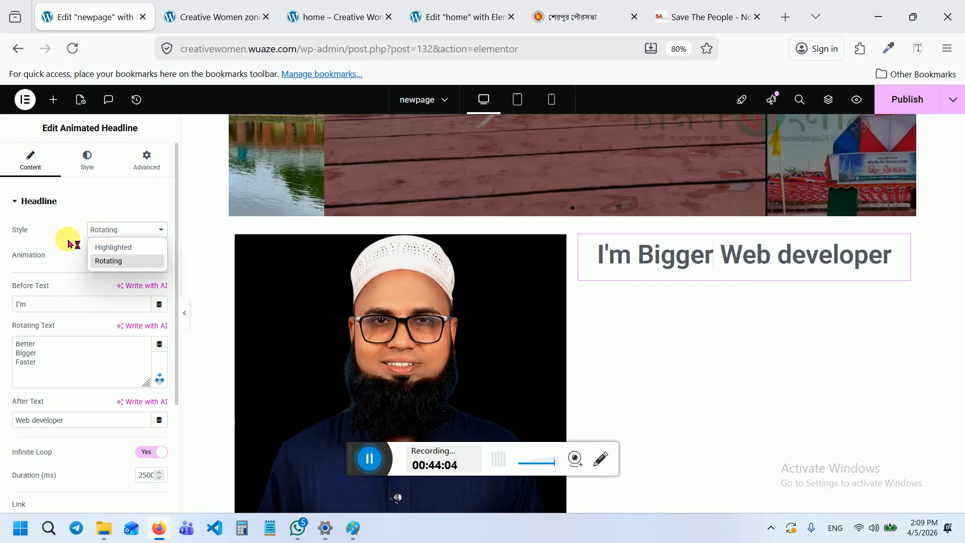
{"action": "left_click", "coordinate": [67, 233]}
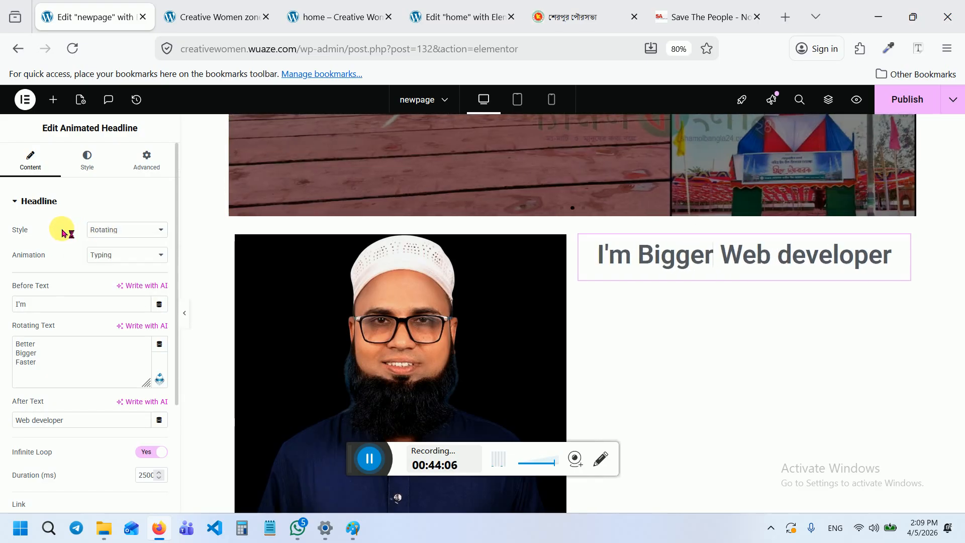
{"action": "left_click", "coordinate": [119, 258]}
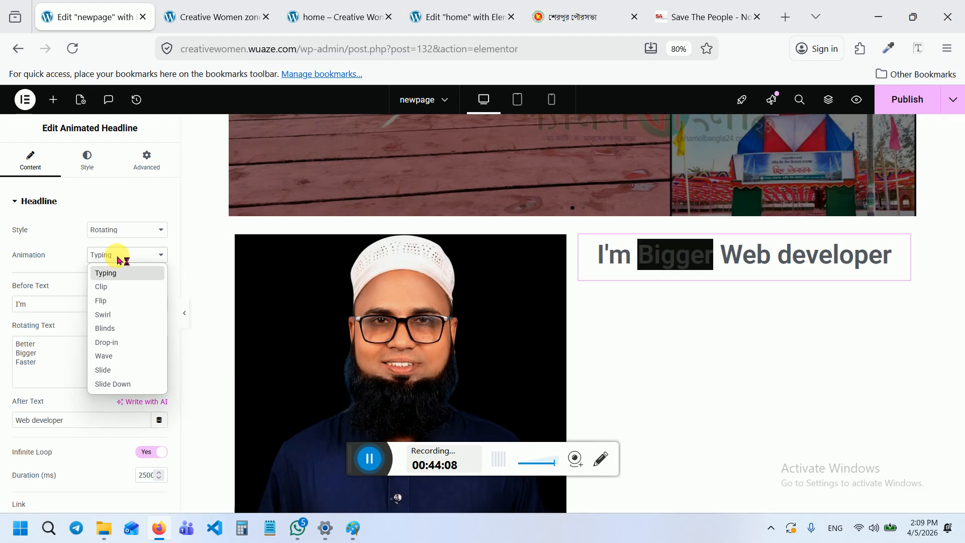
{"action": "left_click", "coordinate": [78, 248]}
{"action": "left_click", "coordinate": [114, 237]}
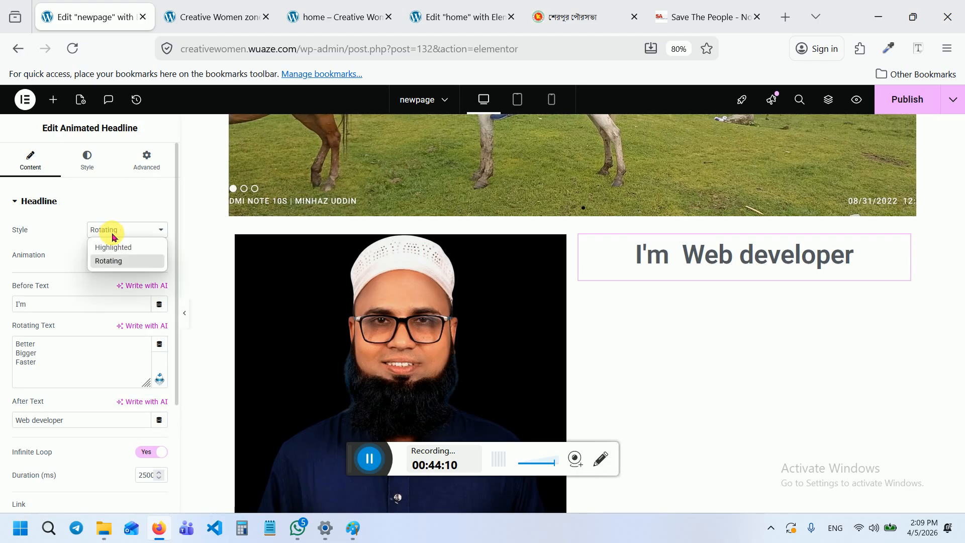
{"action": "left_click", "coordinate": [59, 243]}
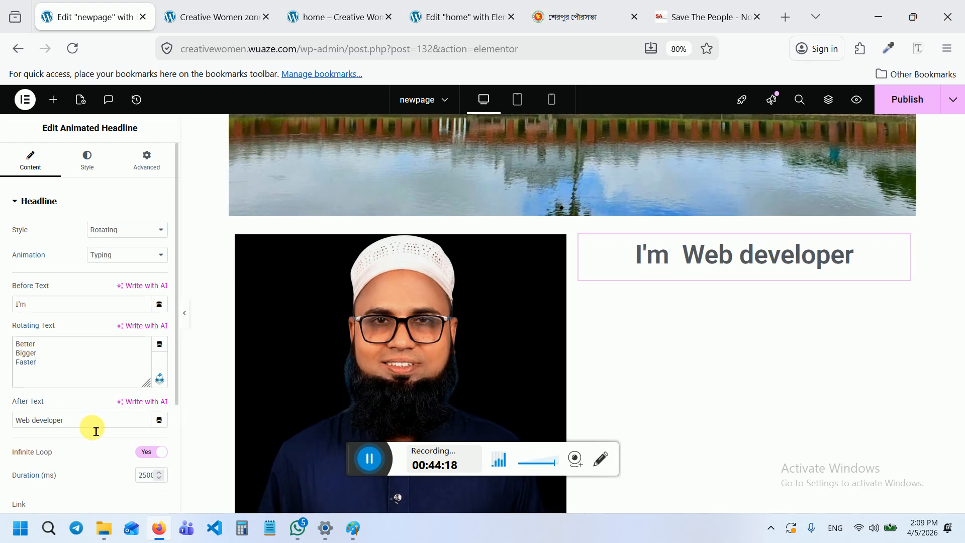
Clear the headline's after text and replace the rotating words Better and Bigger with "Web Developer"
{"action": "left_click_drag", "start_coordinate": [95, 431], "coordinate": [20, 425]}
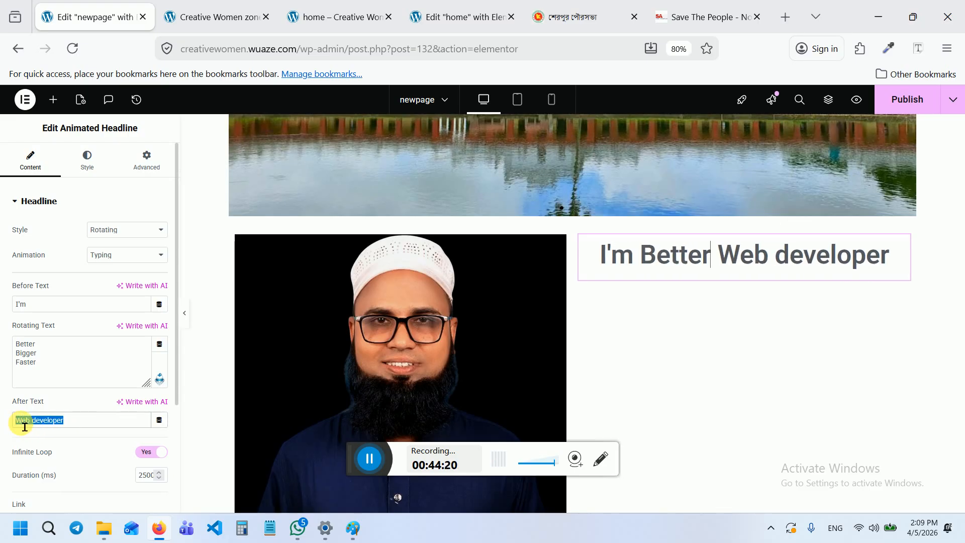
{"action": "key", "text": "BackSpace"}
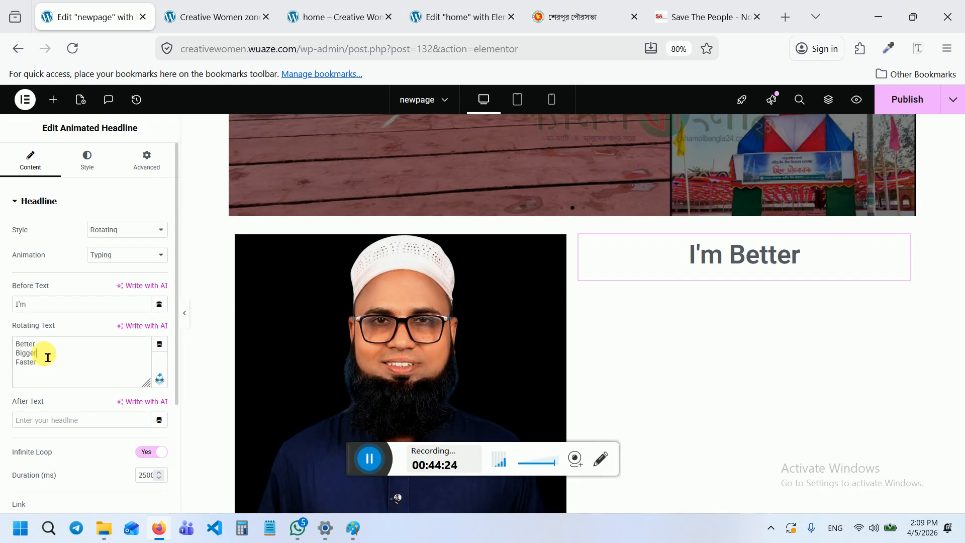
{"action": "left_click_drag", "start_coordinate": [48, 358], "coordinate": [11, 345]}
{"action": "type", "text": "WEb"}
{"action": "key", "text": "BackSpace"}
{"action": "key", "text": "BackSpace"}
{"action": "type", "text": "eb Deve"}
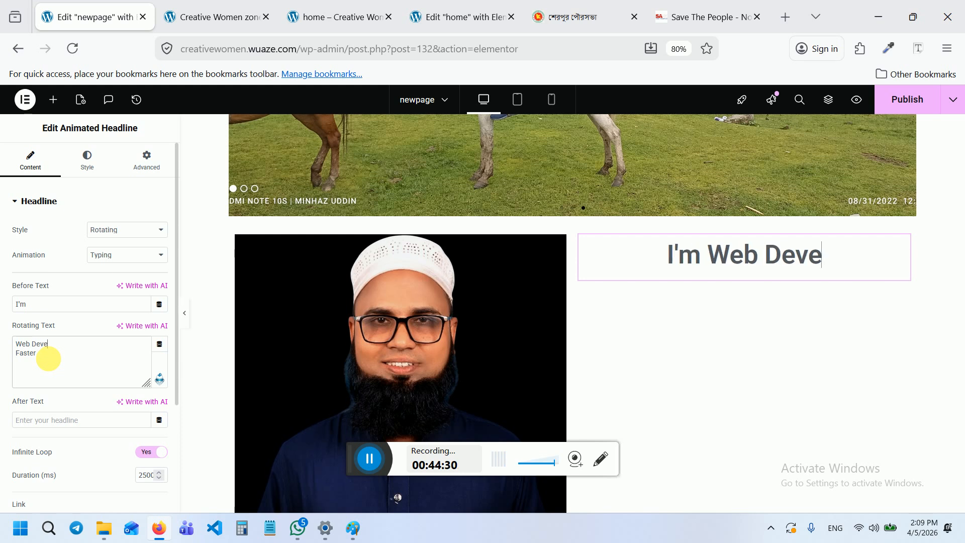
{"action": "type", "text": "loper"}
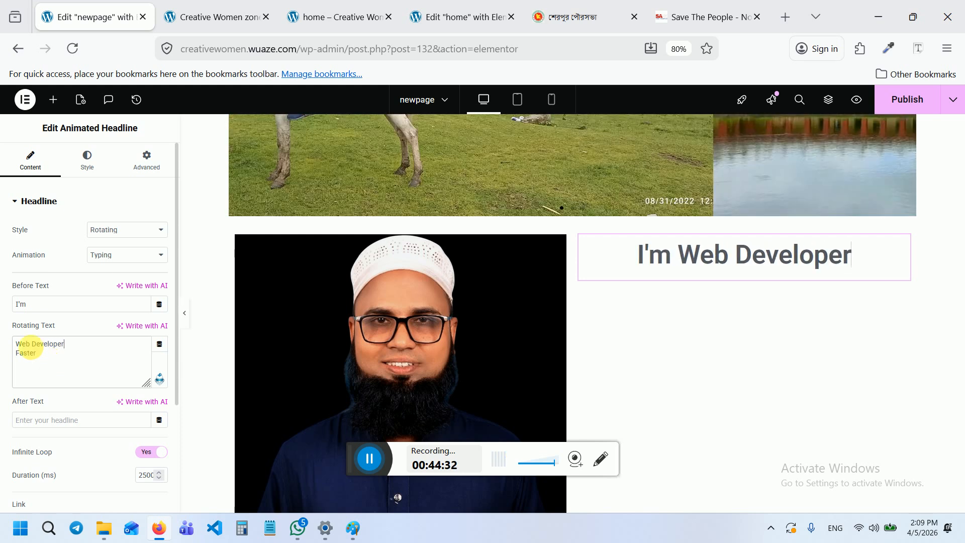
Change the rotating headline's before text to "Professional"
{"action": "left_click_drag", "start_coordinate": [50, 304], "coordinate": [8, 306]}
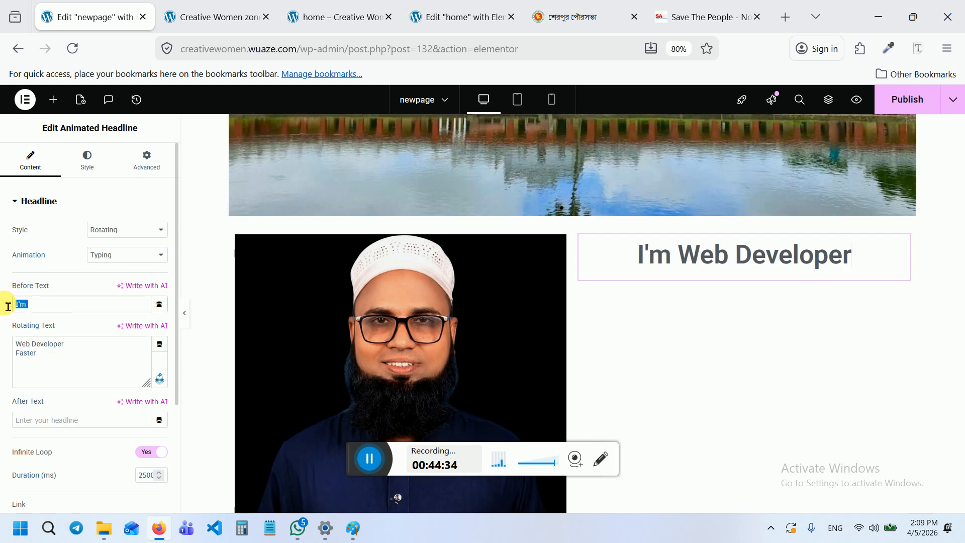
{"action": "type", "text": "Professi"}
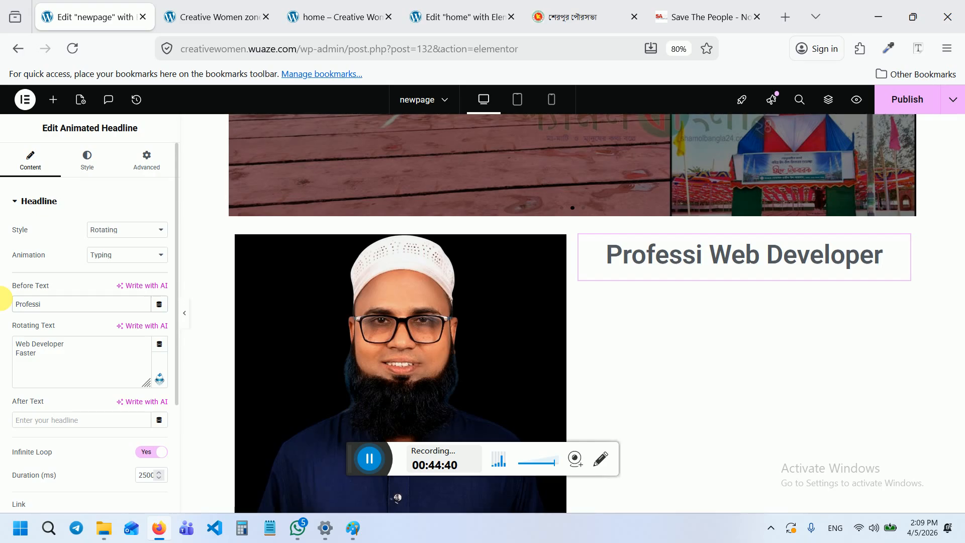
{"action": "type", "text": "onal"}
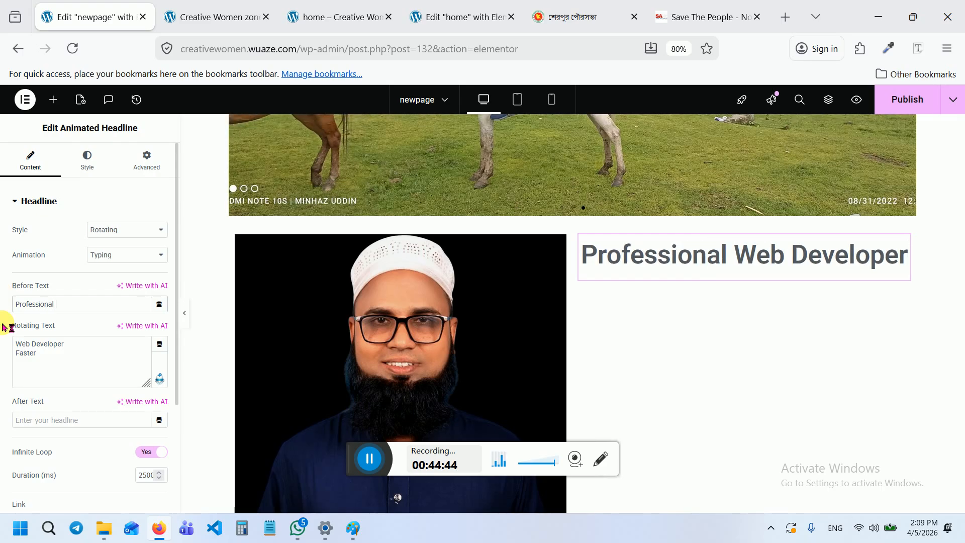
Replace the rotating word Faster with the lines "Mentor", "Teacher" and "Content Creator"
{"action": "left_click_drag", "start_coordinate": [51, 366], "coordinate": [14, 364]}
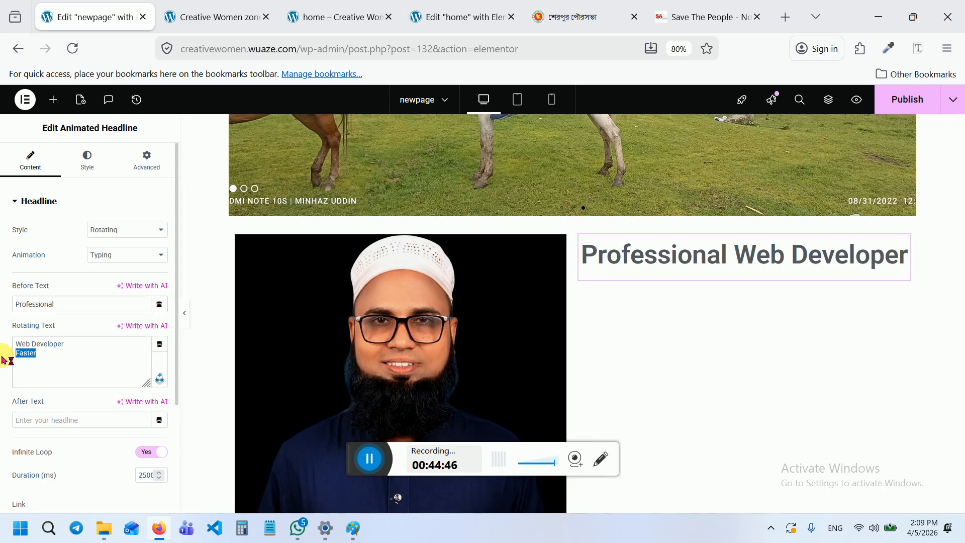
{"action": "type", "text": "Mentor"}
{"action": "key", "text": "Return"}
{"action": "type", "text": "TRea"}
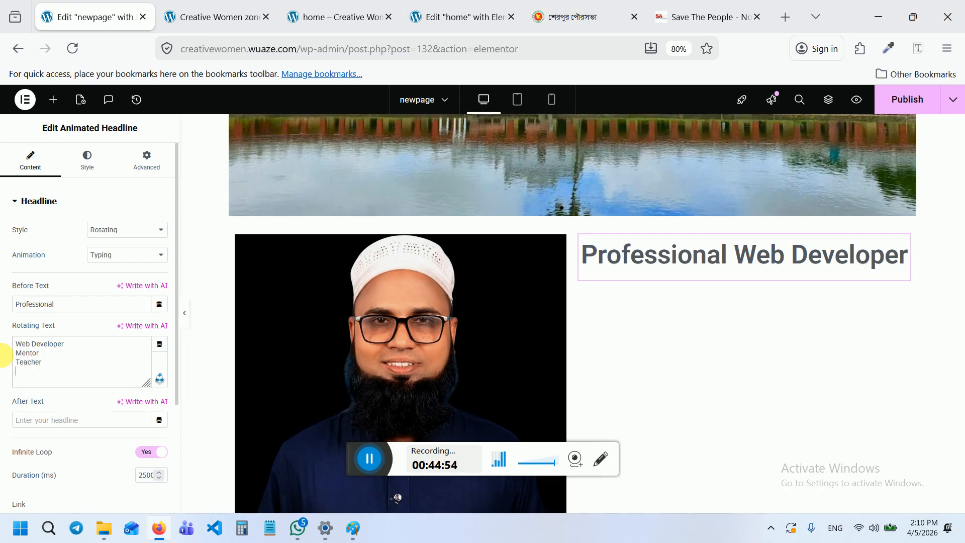
{"action": "key", "text": "Return"}
{"action": "type", "text": "Content Creator"}
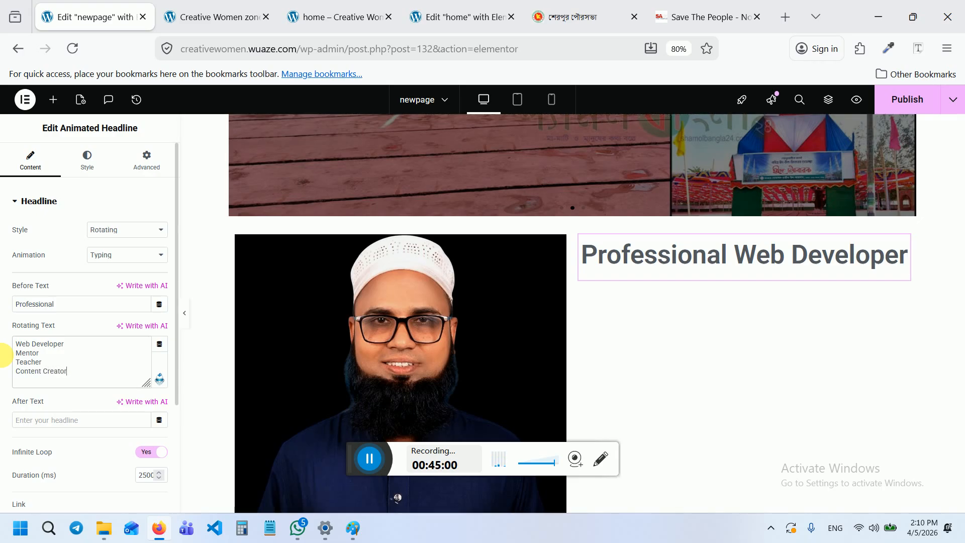
Add "Tiktoker" as the last line of the headline's rotating text
{"action": "key", "text": "Return"}
{"action": "type", "text": "Tiktoker"}
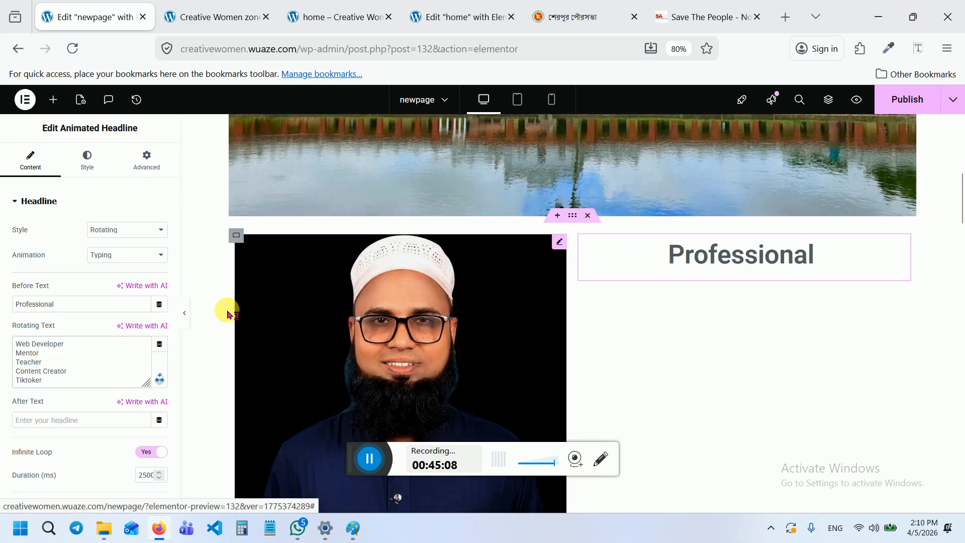
Try the Highlighted style on the headline, view its shape options, and restore the Rotating style with Typing animation
{"action": "left_click", "coordinate": [125, 229]}
{"action": "left_click", "coordinate": [123, 246]}
{"action": "left_click", "coordinate": [127, 257]}
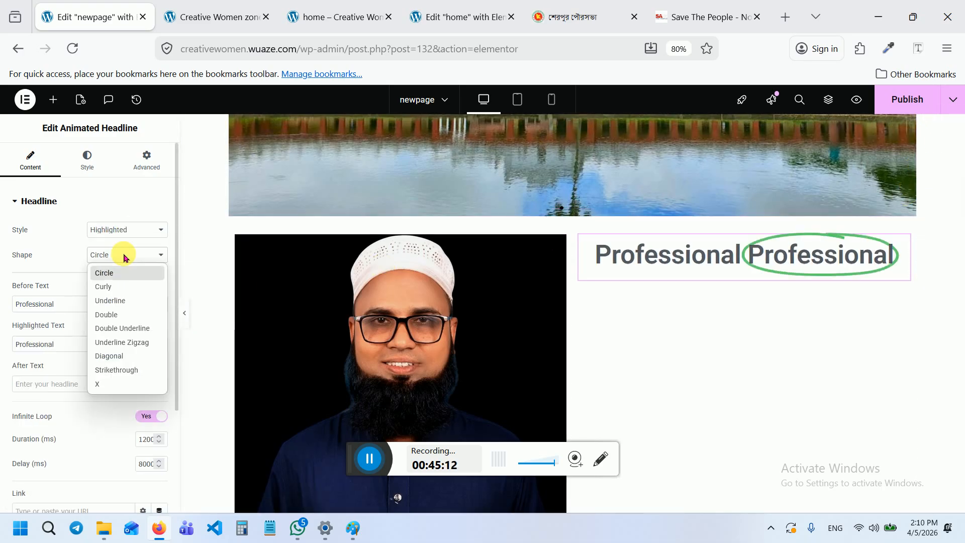
{"action": "left_click", "coordinate": [125, 229]}
{"action": "left_click", "coordinate": [123, 257]}
{"action": "left_click", "coordinate": [122, 253]}
{"action": "left_click", "coordinate": [125, 272]}
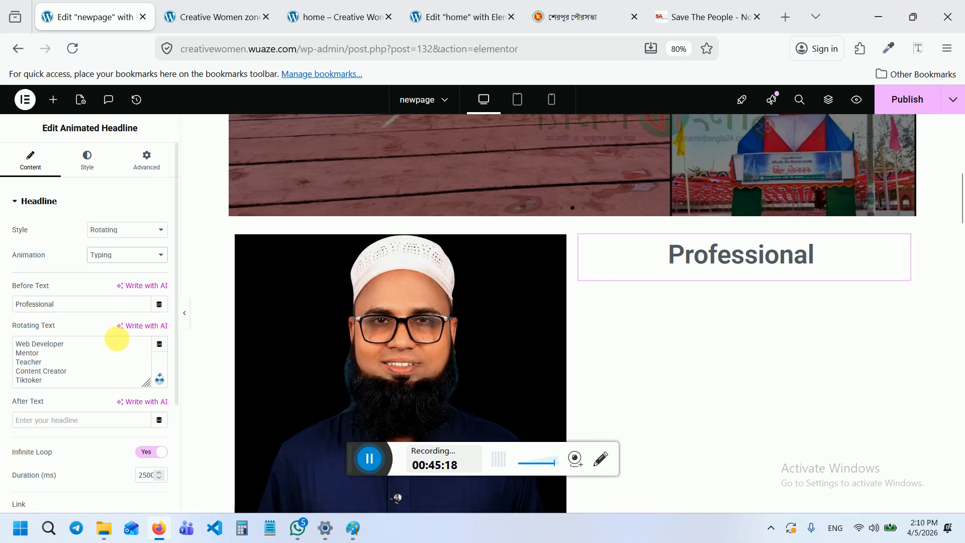
{"action": "scroll", "coordinate": [119, 345], "scroll_direction": "down", "scroll_amount": 3}
{"action": "scroll", "coordinate": [114, 342], "scroll_direction": "up", "scroll_amount": 3}
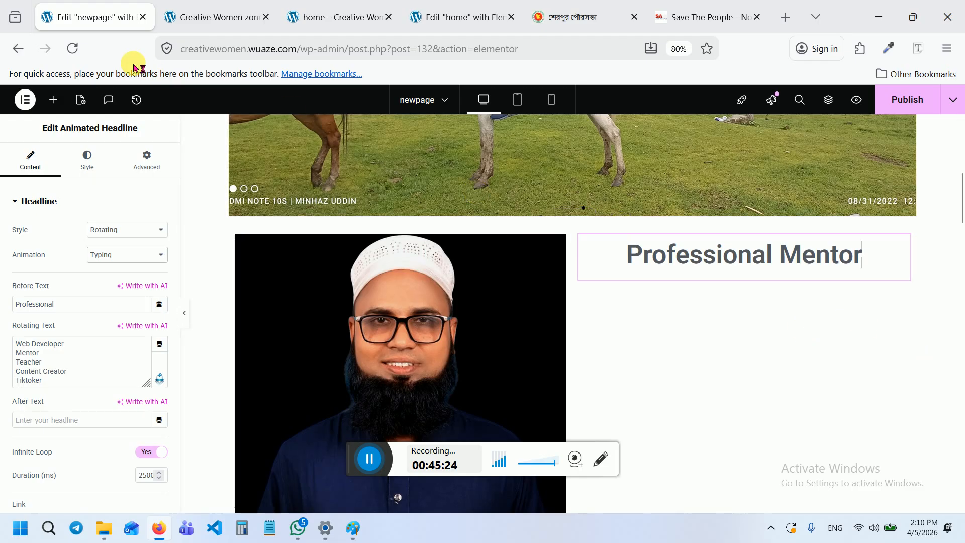
Look through the remaining Pro and General widgets in the element library and publish the page
{"action": "left_click", "coordinate": [52, 99]}
{"action": "scroll", "coordinate": [83, 310], "scroll_direction": "down", "scroll_amount": 5}
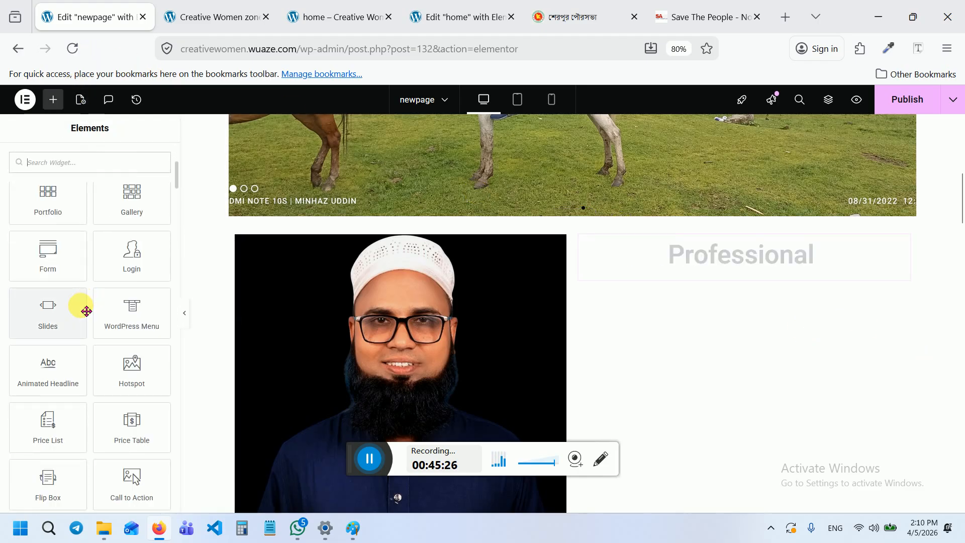
{"action": "scroll", "coordinate": [83, 313], "scroll_direction": "down", "scroll_amount": 6}
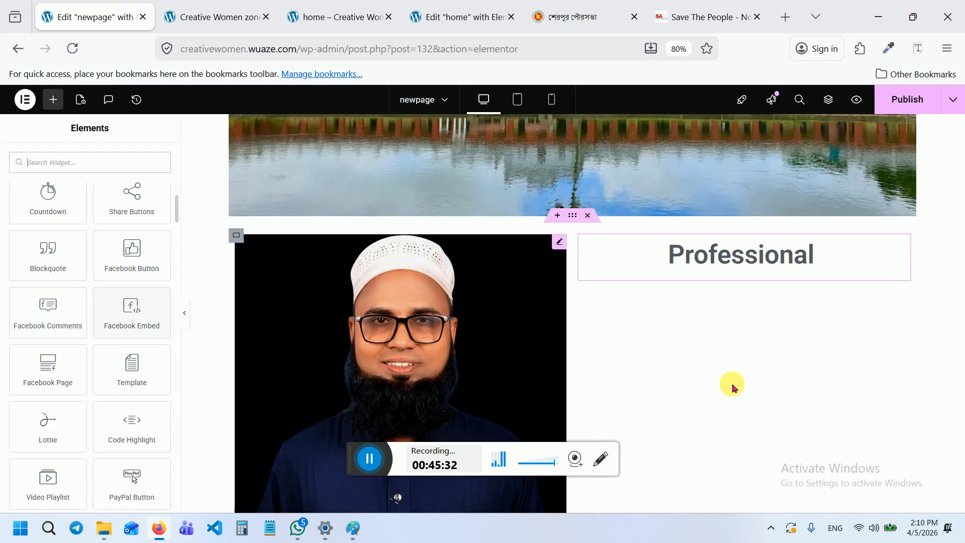
{"action": "scroll", "coordinate": [100, 371], "scroll_direction": "down", "scroll_amount": 3}
{"action": "scroll", "coordinate": [66, 354], "scroll_direction": "down", "scroll_amount": 1}
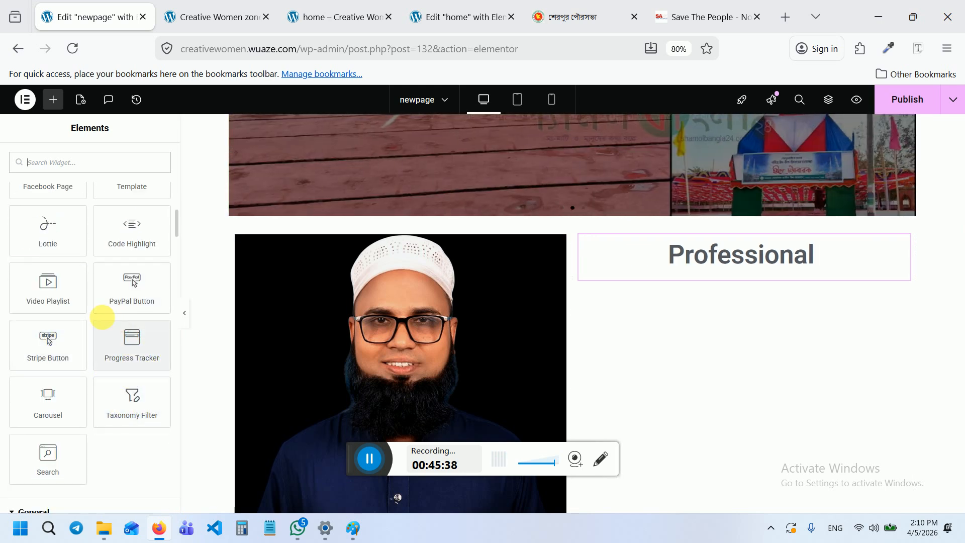
{"action": "scroll", "coordinate": [64, 307], "scroll_direction": "down", "scroll_amount": 1}
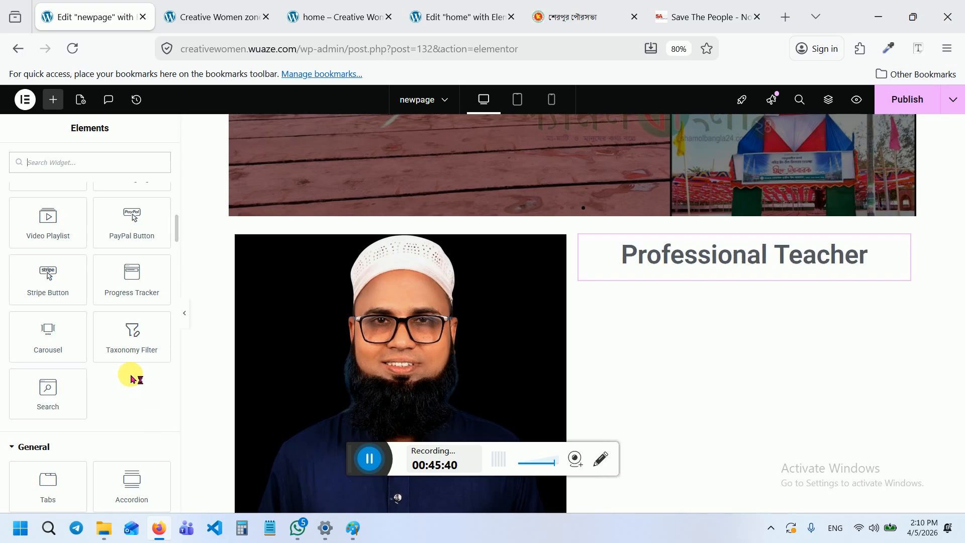
{"action": "scroll", "coordinate": [132, 376], "scroll_direction": "down", "scroll_amount": 5}
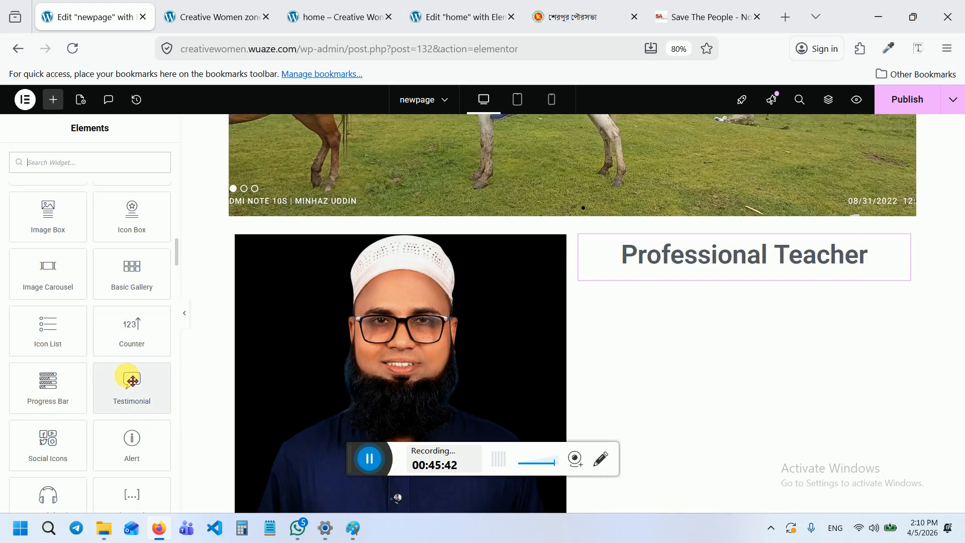
{"action": "left_click", "coordinate": [901, 99]}
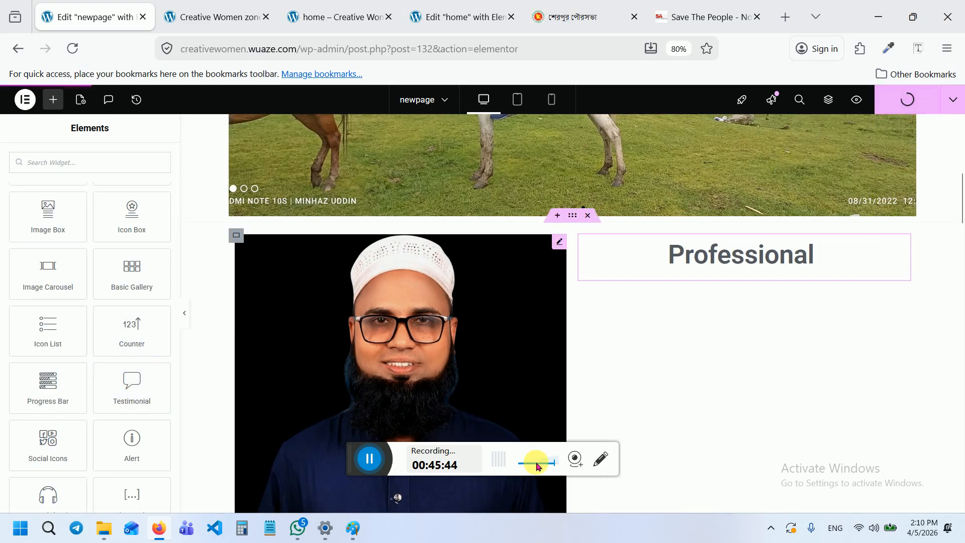